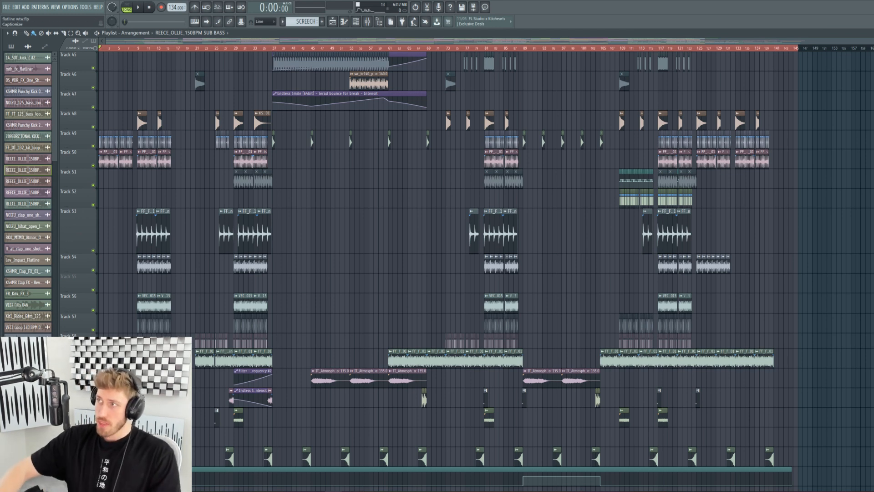
Play the arrangement from bar 73, where the second drop section starts.
drag(869, 41, 847, 41)
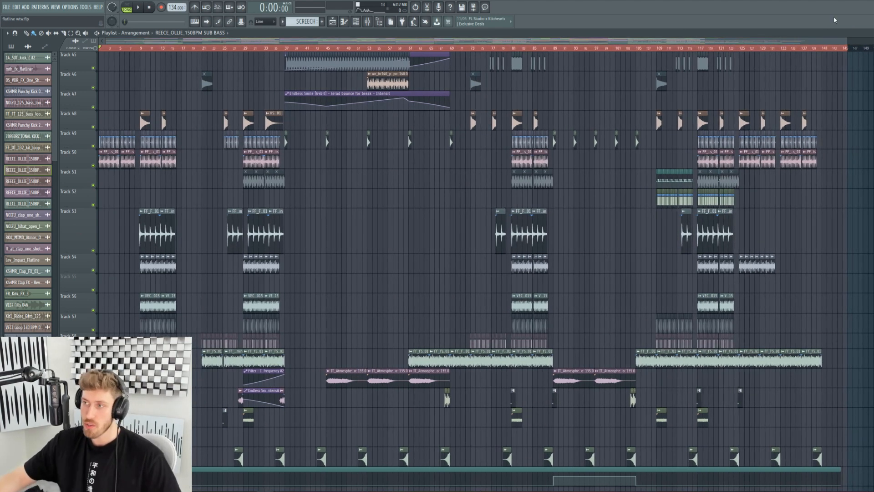
drag(847, 40, 814, 34)
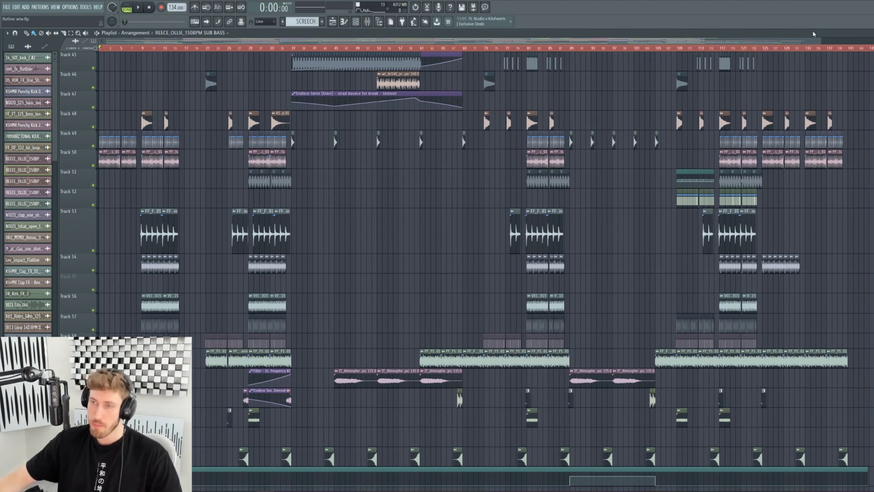
drag(813, 41, 809, 42)
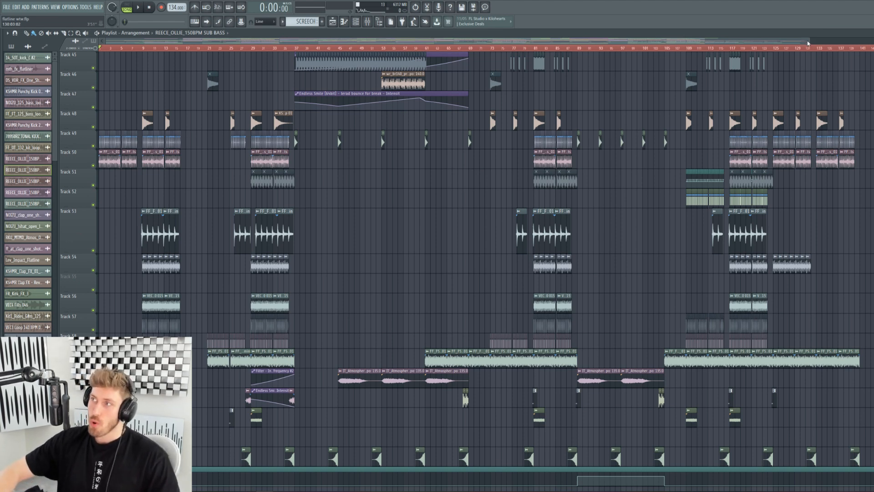
scroll(813, 42, right, 1)
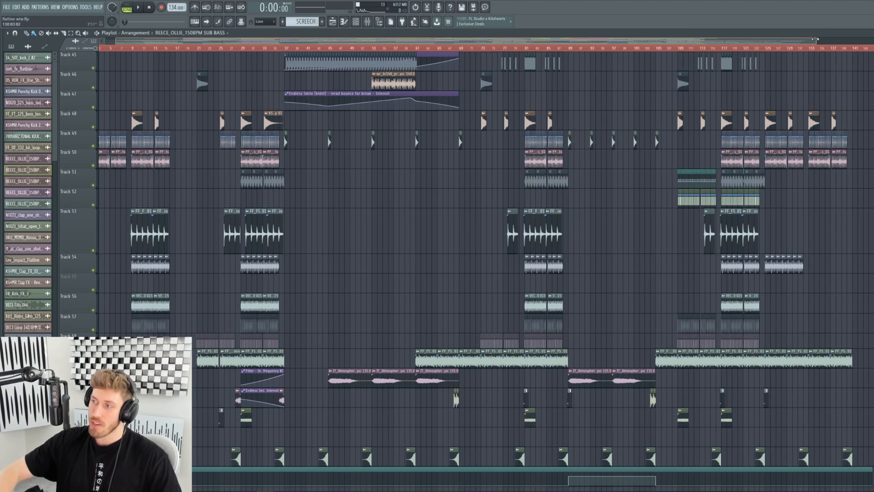
scroll(467, 195, up, 6)
scroll(466, 194, up, 5)
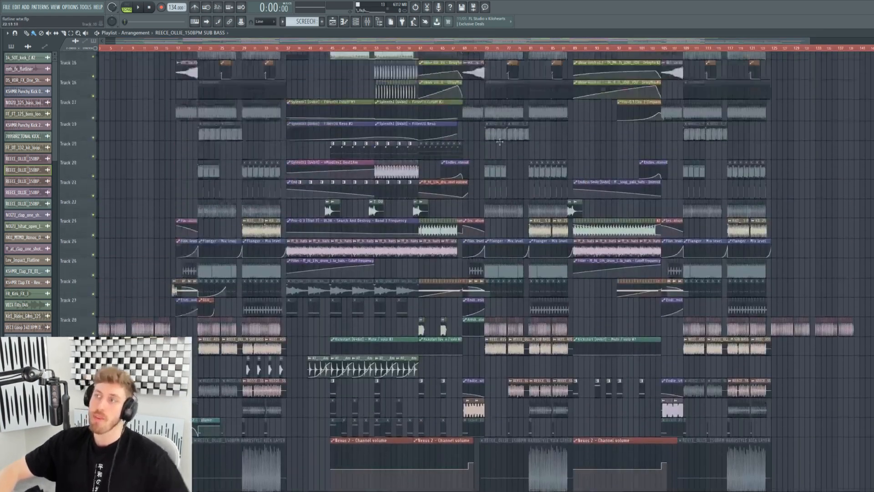
click(487, 47)
key(space)
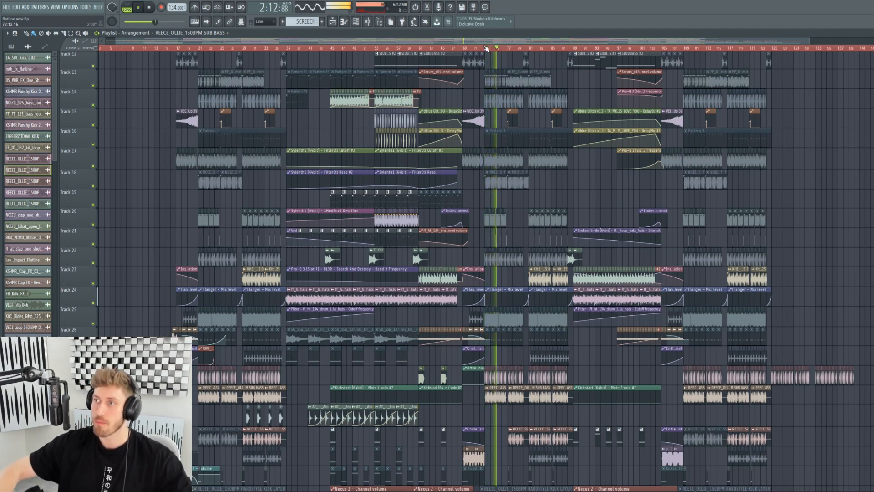
Switch on smart disable for all plugins with the macro and stop playback.
click(356, 22)
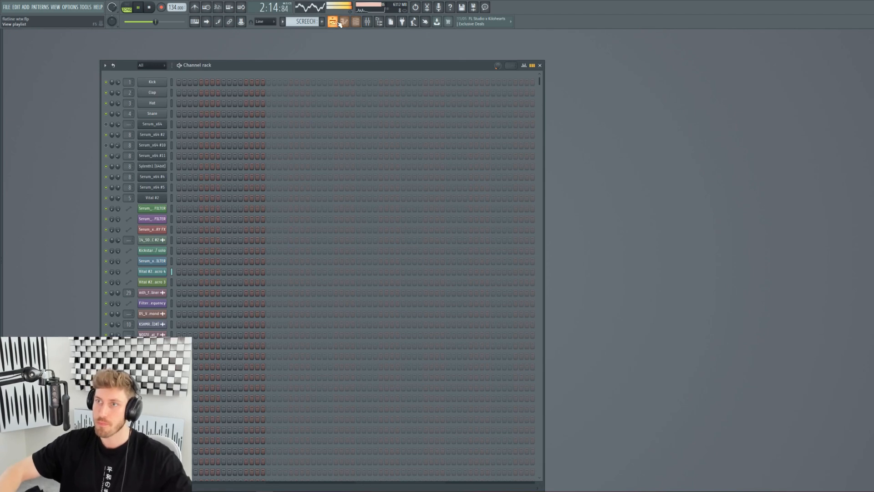
click(356, 23)
click(86, 7)
mouse_move(114, 31)
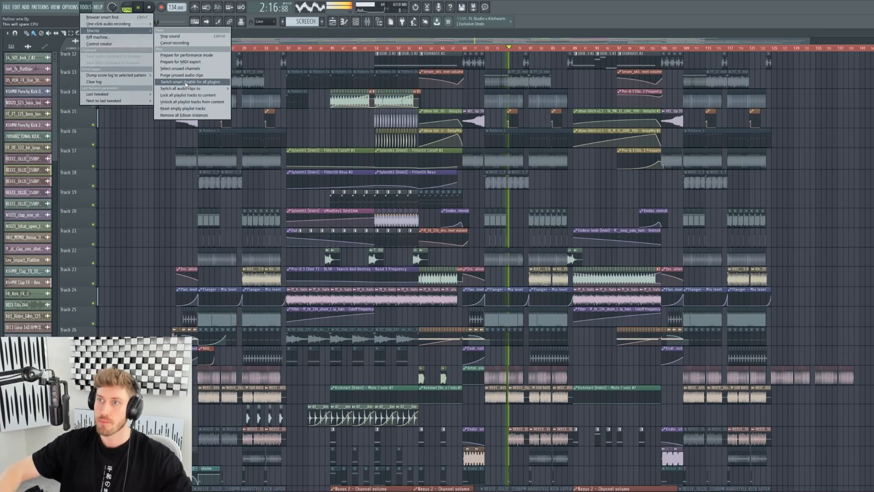
click(168, 83)
key(space)
Play the arrangement from bar 17 into the first drop.
drag(810, 41, 540, 121)
scroll(538, 132, down, 10)
scroll(520, 209, down, 10)
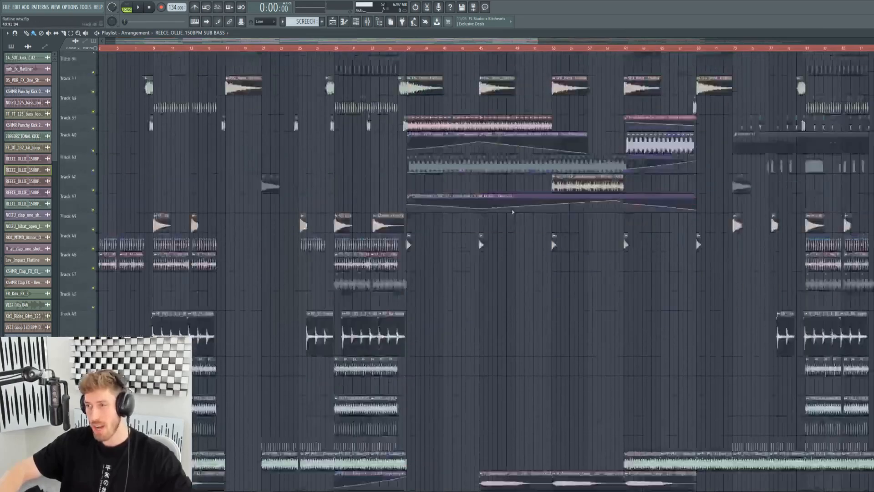
scroll(503, 194, up, 20)
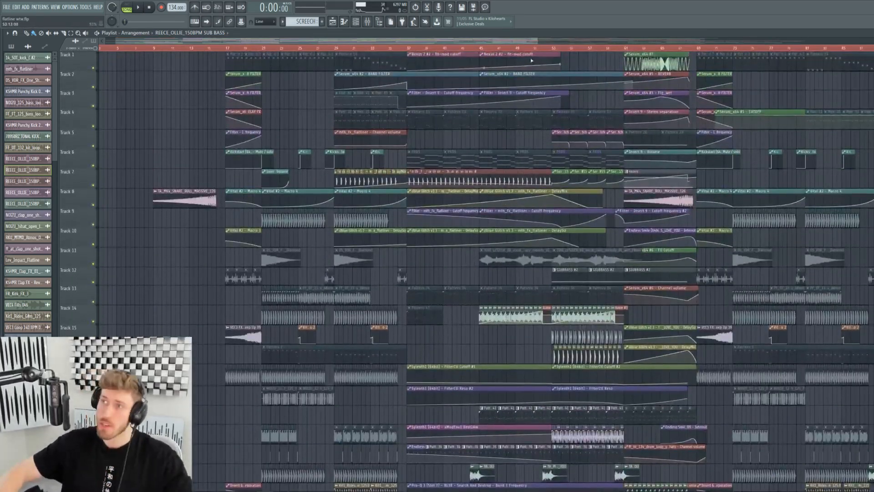
drag(542, 40, 511, 44)
click(275, 48)
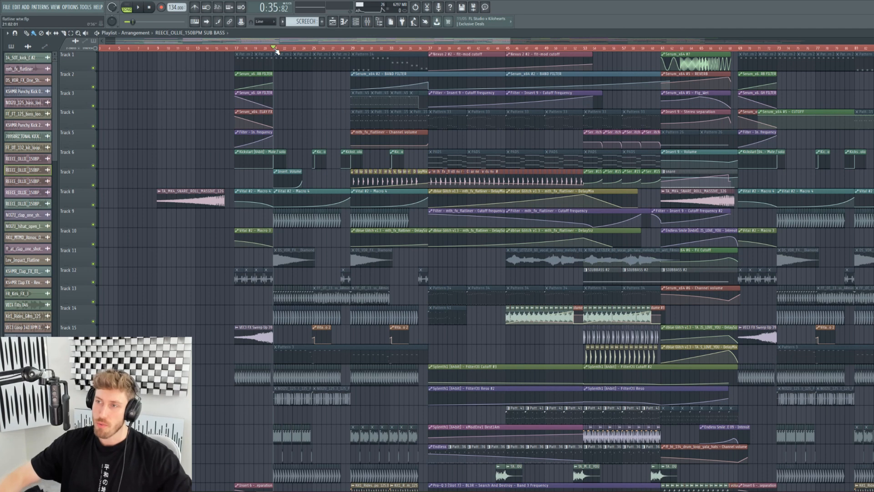
click(237, 48)
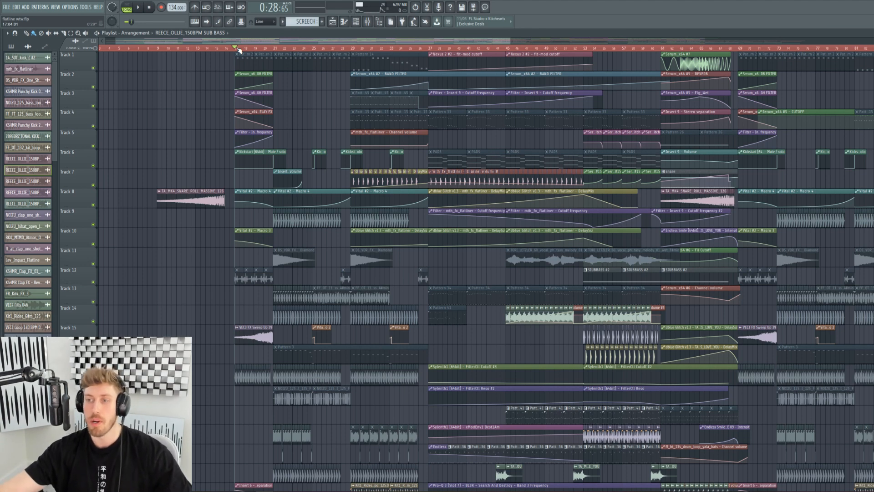
key(space)
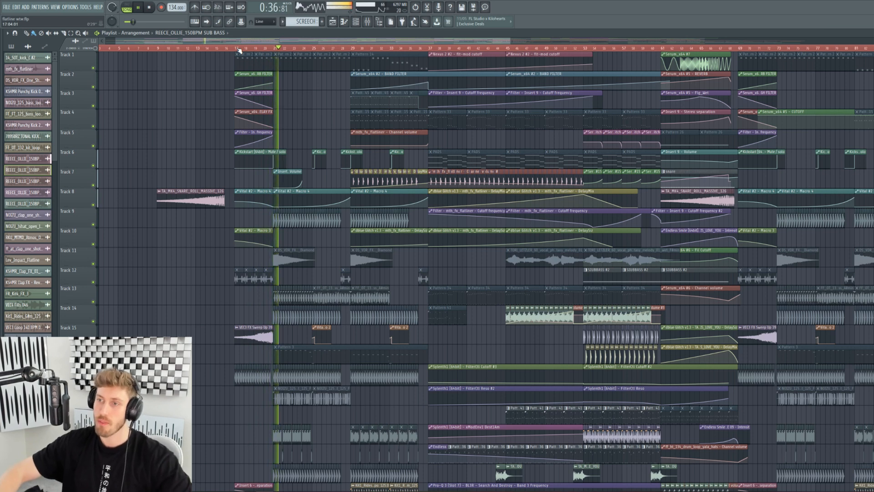
Play the second half of the first drop from bar 29 and stop before the individual tracks are examined.
drag(510, 41, 476, 41)
click(378, 49)
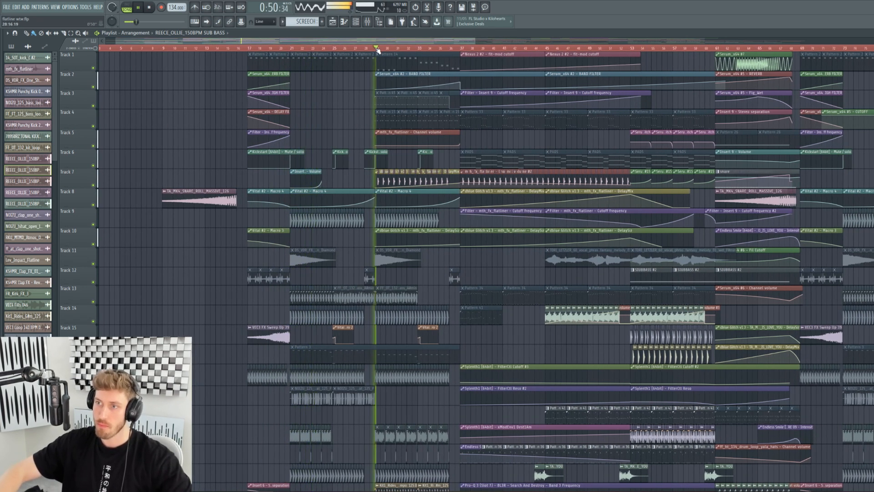
scroll(409, 94, down, 1)
scroll(409, 94, down, 19)
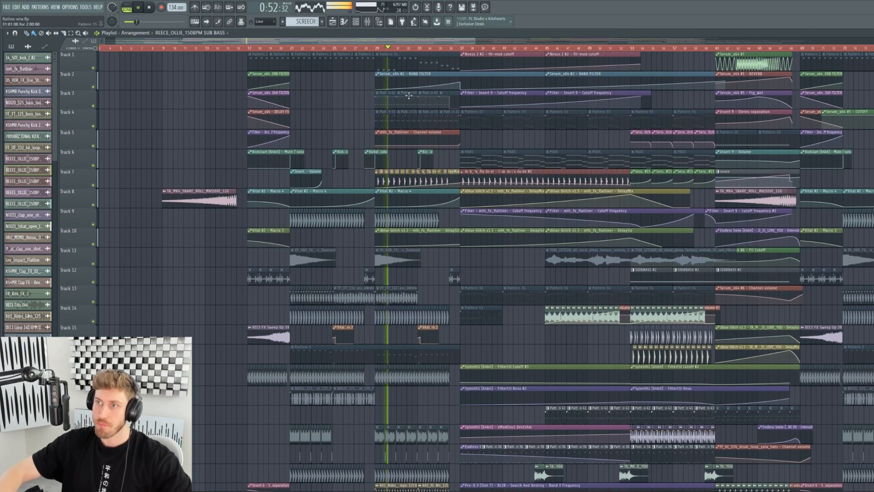
scroll(410, 97, down, 5)
key(space)
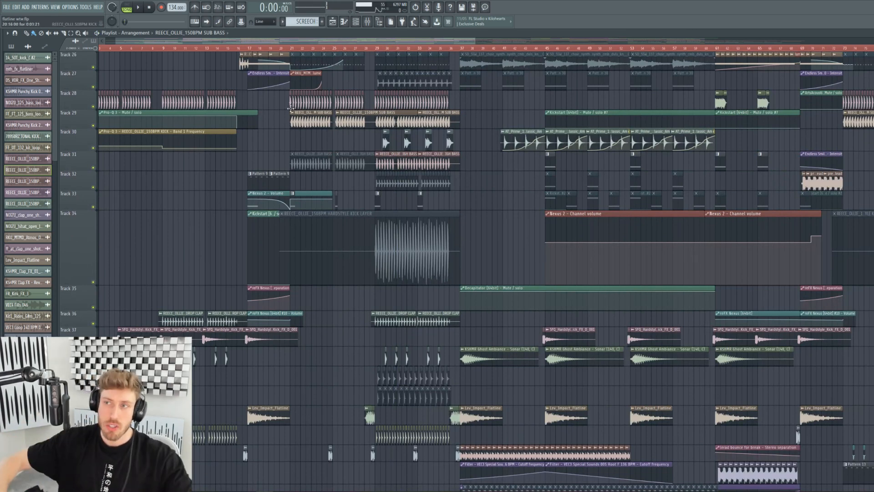
Solo the kick on Track 28 and play it from bar 21, stopping after a short listen.
right_click(93, 107)
click(292, 49)
key(space)
scroll(360, 208, down, 8)
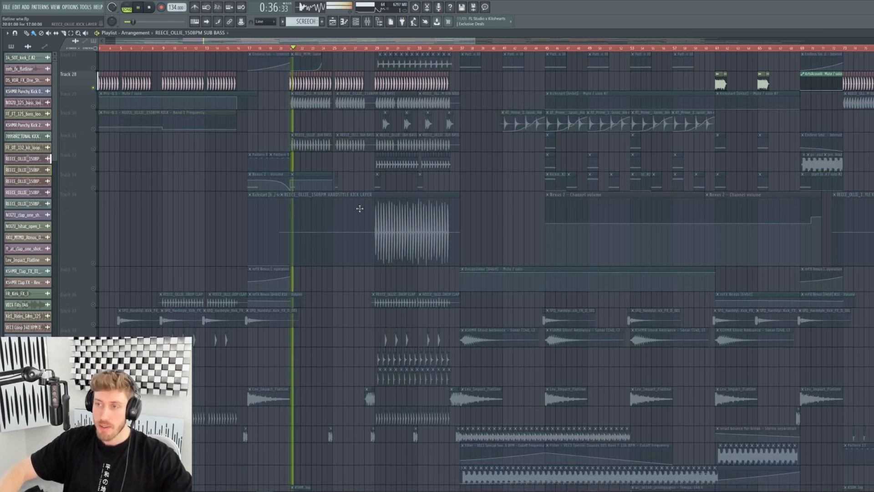
scroll(363, 211, down, 10)
key(space)
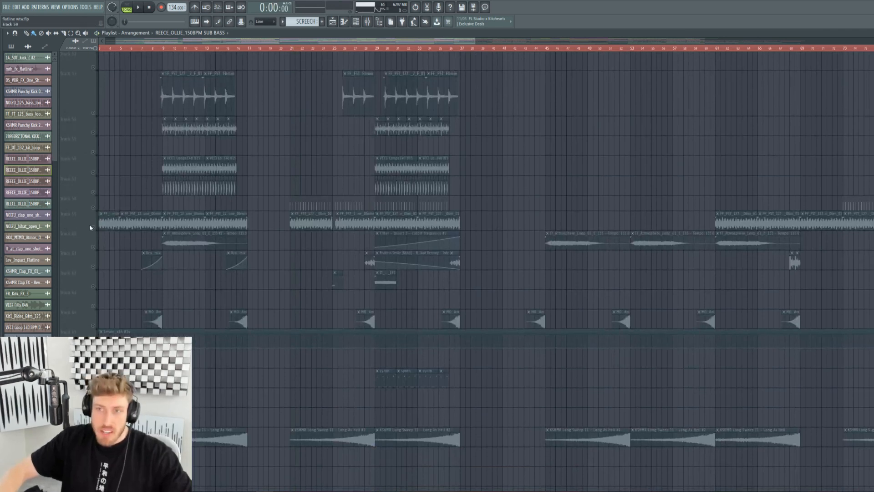
Solo the KSHMR Top Kick 02 clips on Track 58 and play them briefly from bar 22.
right_click(94, 207)
click(302, 49)
double_click(312, 205)
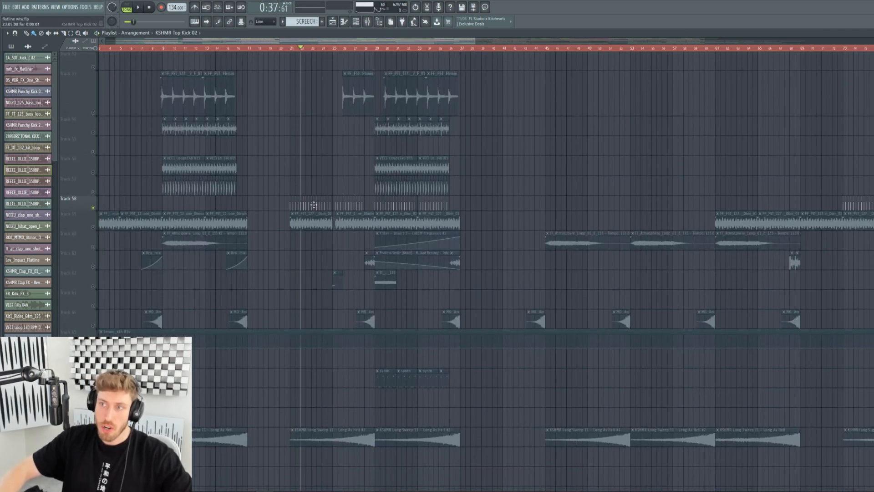
key(space)
key(ctrl+z)
key(space)
key(Escape)
Unmute Track 28 alongside the soloed Track 58 and move the playhead to bar 21.
scroll(299, 146, up, 10)
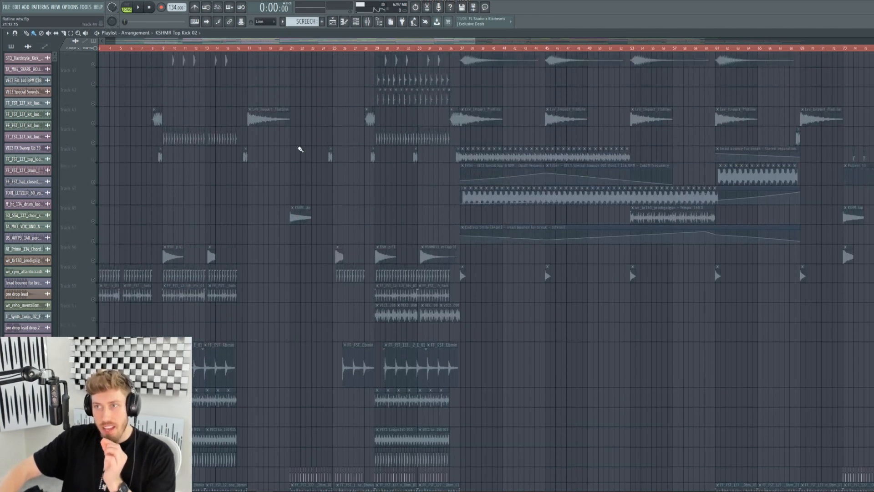
scroll(297, 148, up, 10)
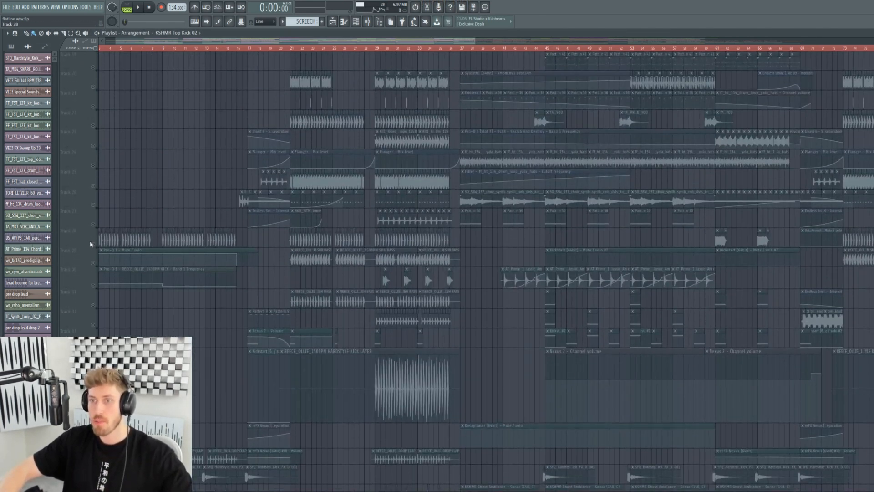
click(86, 241)
click(292, 48)
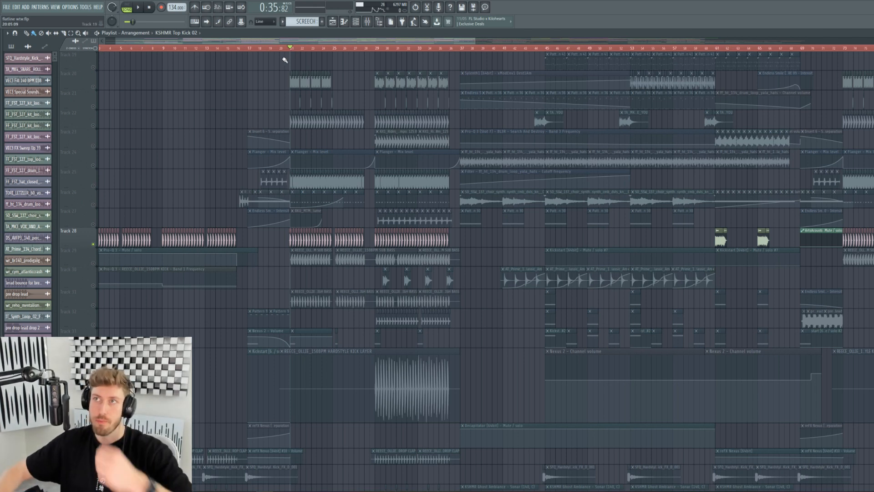
View the sample settings of the KSHMR Top Kick 02 clips on Track 58 and close them.
scroll(355, 251, down, 6)
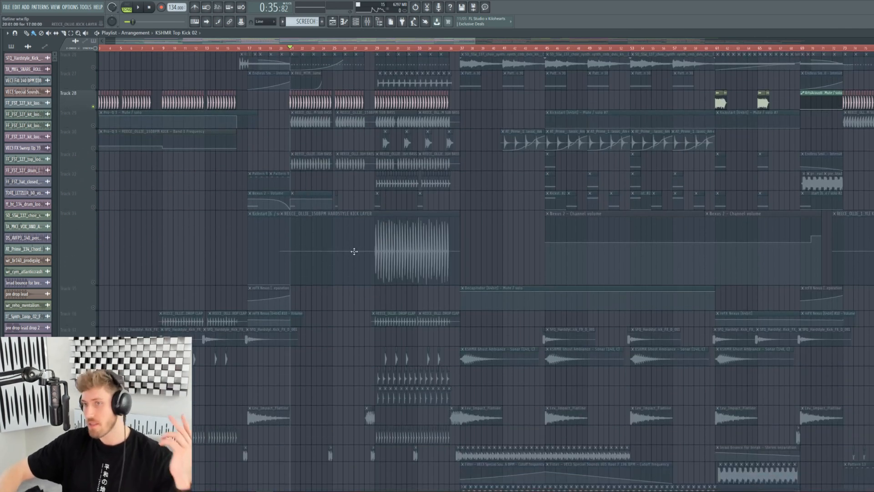
scroll(355, 251, down, 18)
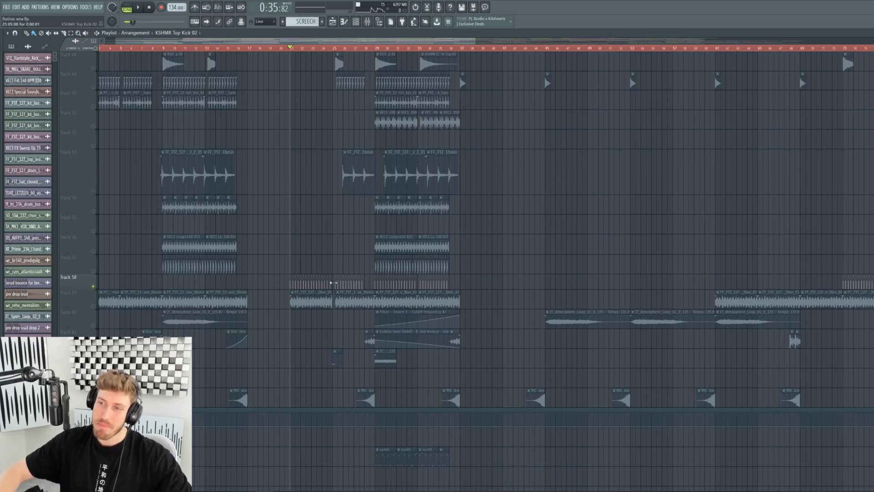
double_click(331, 283)
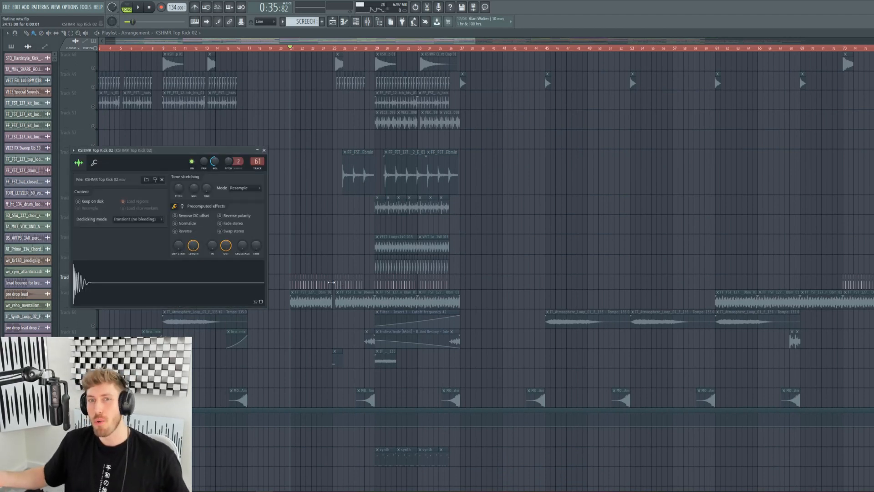
key(Escape)
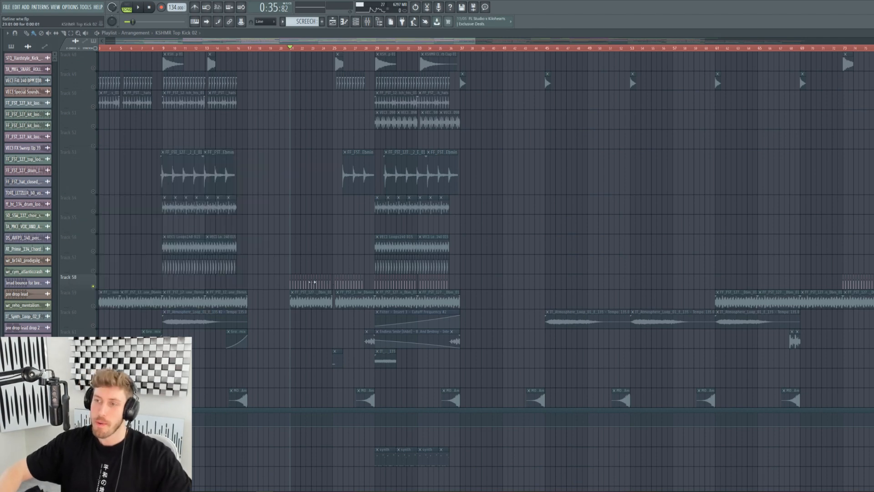
double_click(301, 285)
key(Escape)
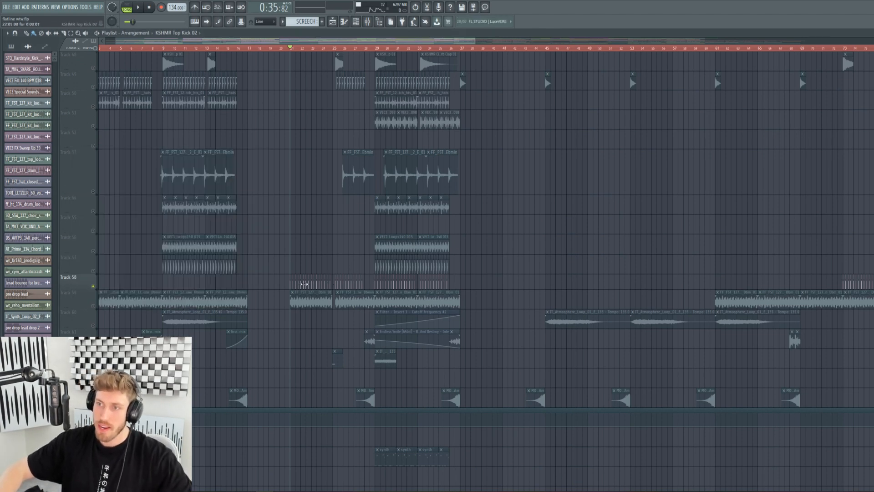
Solo Track 29, open the sample settings of its REECE_OLLIE_150BPM SUB BASS clip and play from bar 21.
scroll(306, 283, up, 10)
scroll(306, 283, up, 2)
right_click(97, 271)
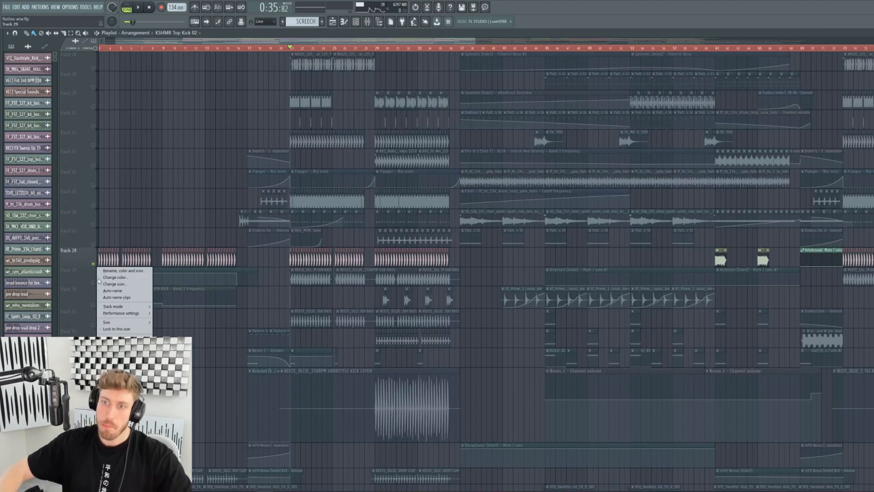
click(95, 284)
double_click(324, 278)
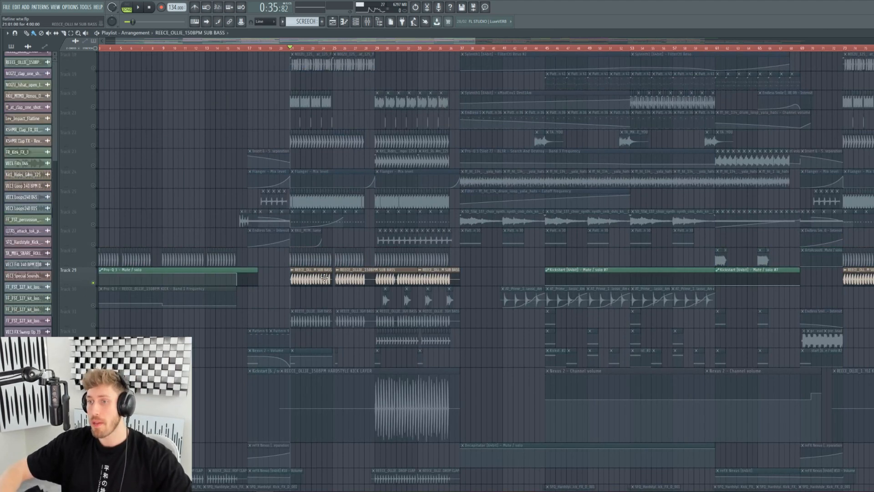
key(space)
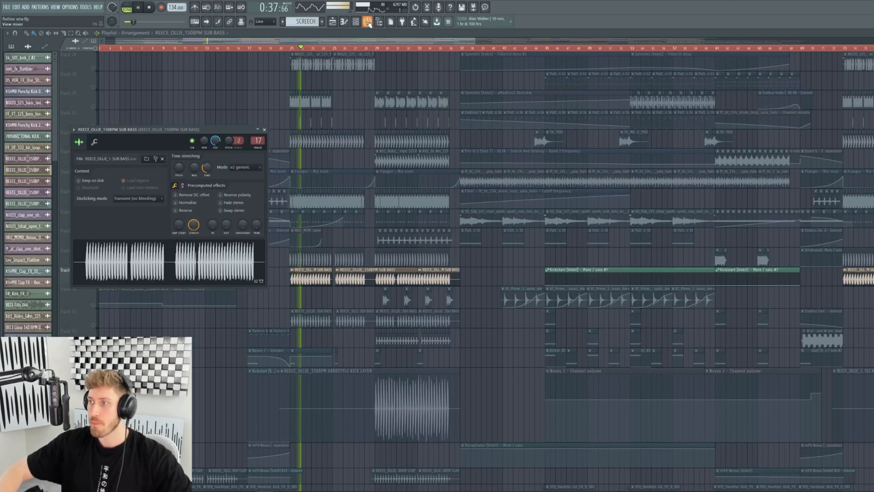
Stop playback and show the PuigTec equalizer in the WaveShell1-VST3 slot of the sub bass mixer track.
key(F9)
key(space)
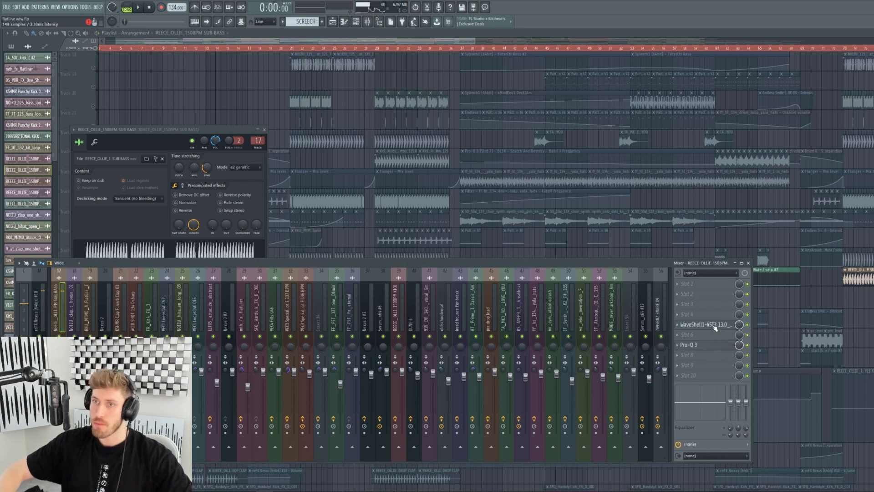
click(710, 325)
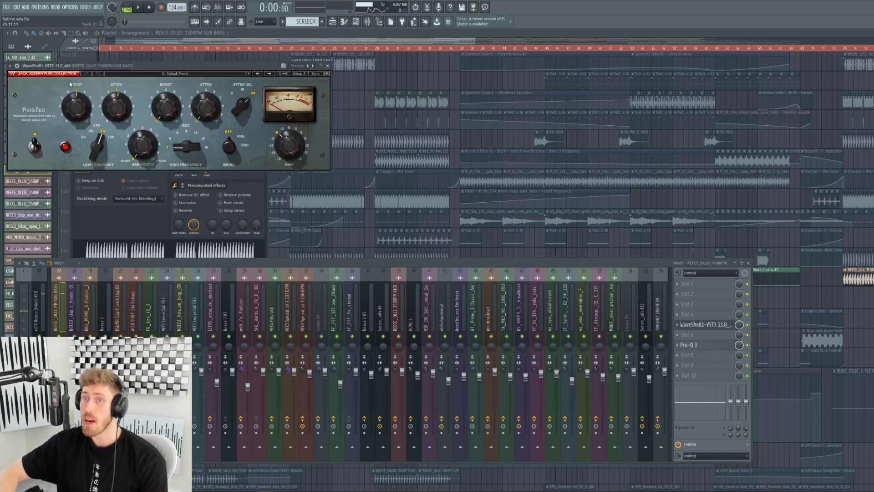
click(120, 106)
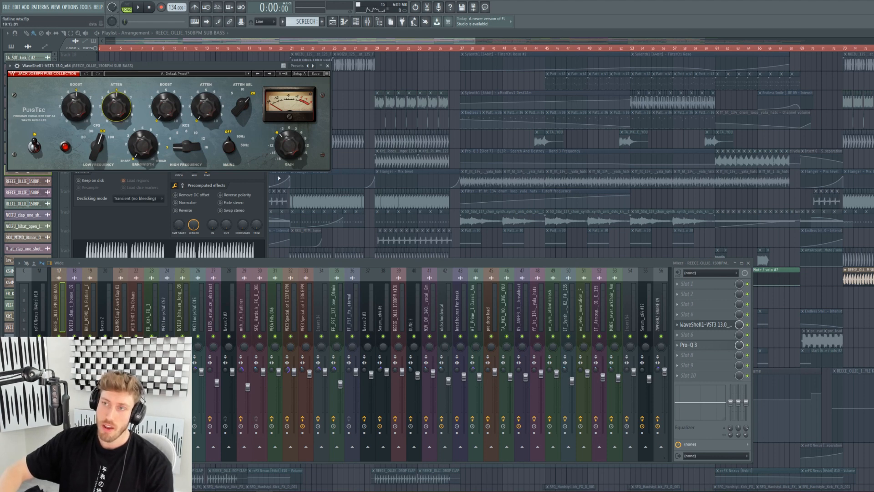
key(F12)
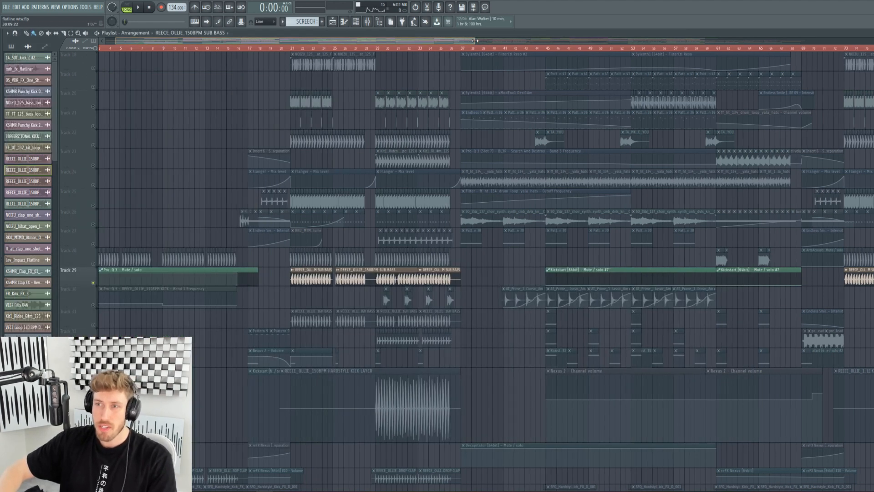
click(370, 23)
click(704, 324)
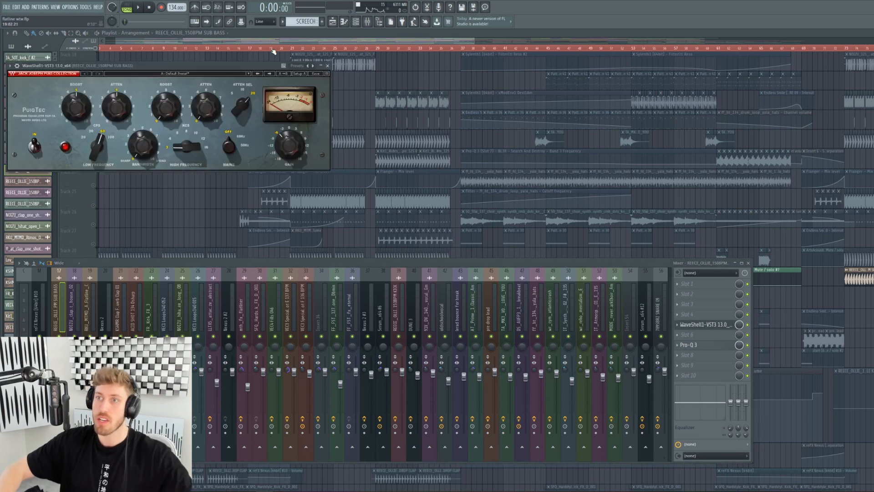
Close the equalizer, audition the soloed sub bass from bar 21 with its mixer track in view, and return to the playlist.
key(F12)
click(293, 47)
key(space)
click(380, 22)
click(368, 23)
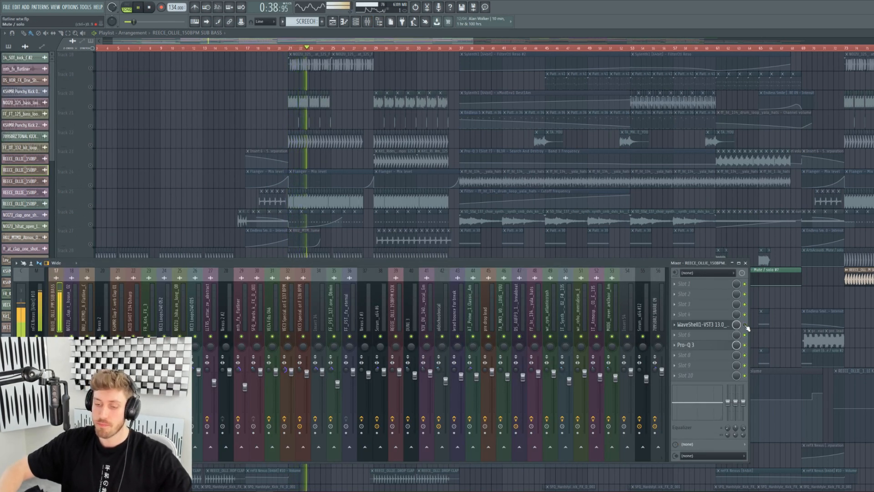
key(space)
key(F9)
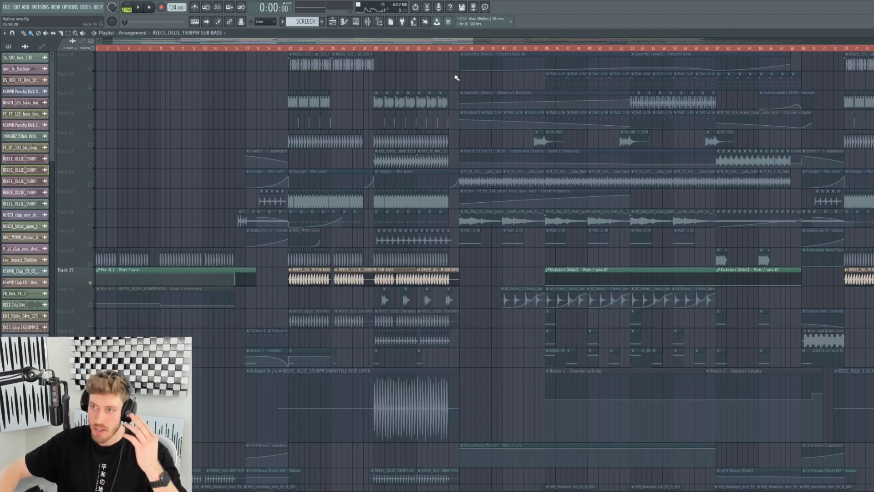
Unmute Track 28 alongside the soloed Track 29 and audition the kick and sub bass together from bar 21.
click(90, 263)
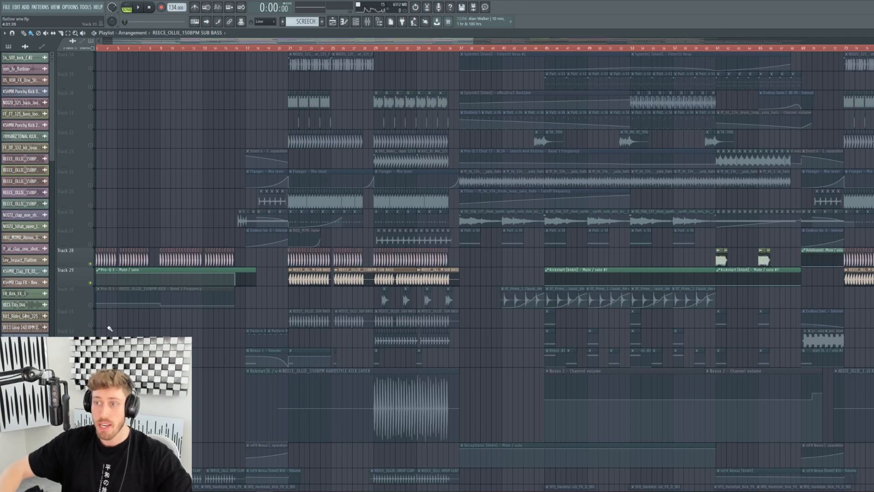
key(space)
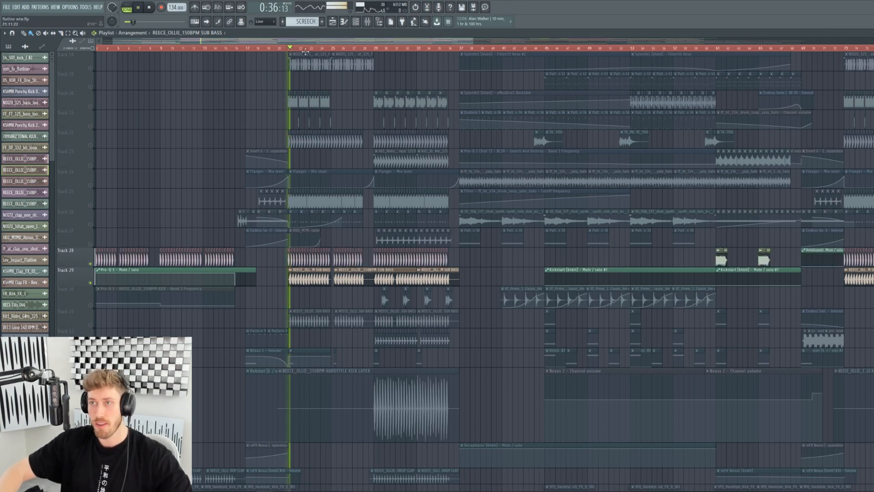
drag(473, 41, 445, 54)
key(space)
Restore all tracks, solo the Nexus 2 layer on Track 33 and play it from bar 21.
right_click(93, 225)
right_click(93, 225)
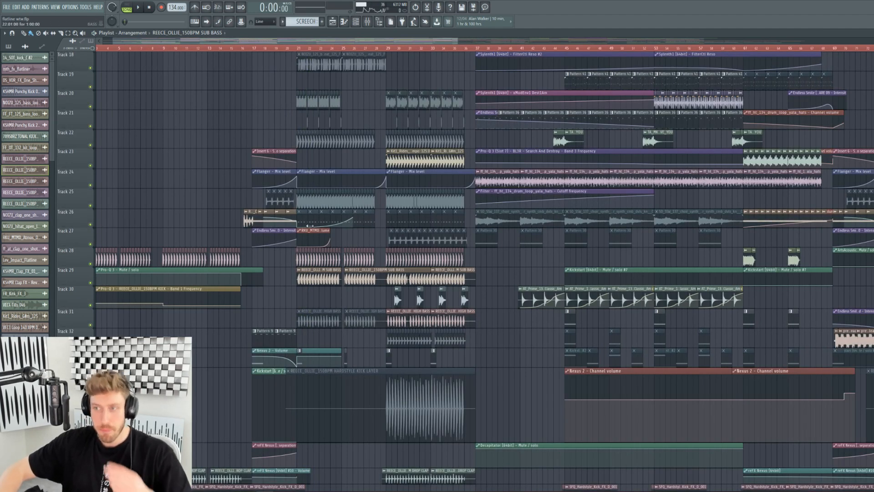
scroll(327, 233, down, 3)
right_click(90, 246)
click(298, 48)
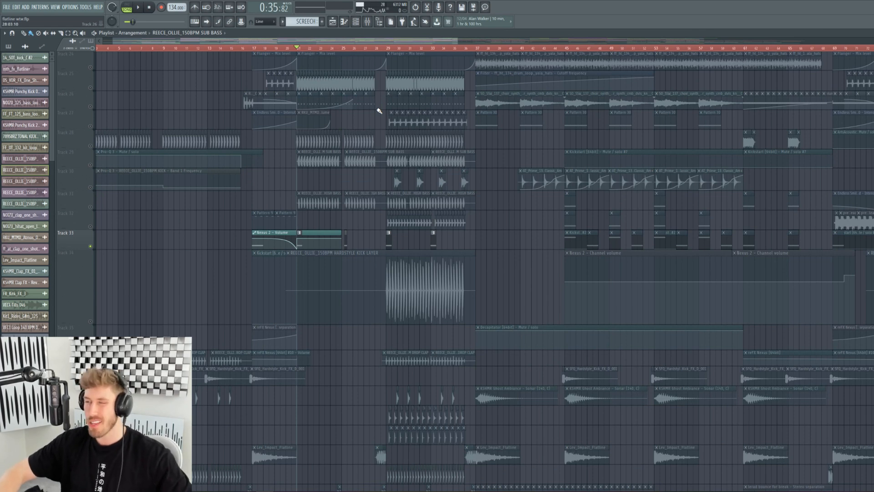
key(space)
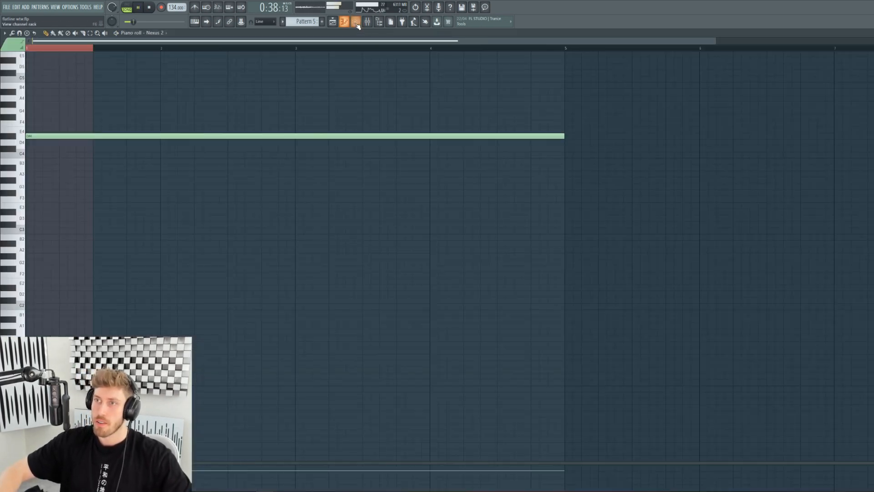
Show the channel rack and filter it to the Unsorted group to locate the Nexus 2 channel.
key(F6)
click(151, 65)
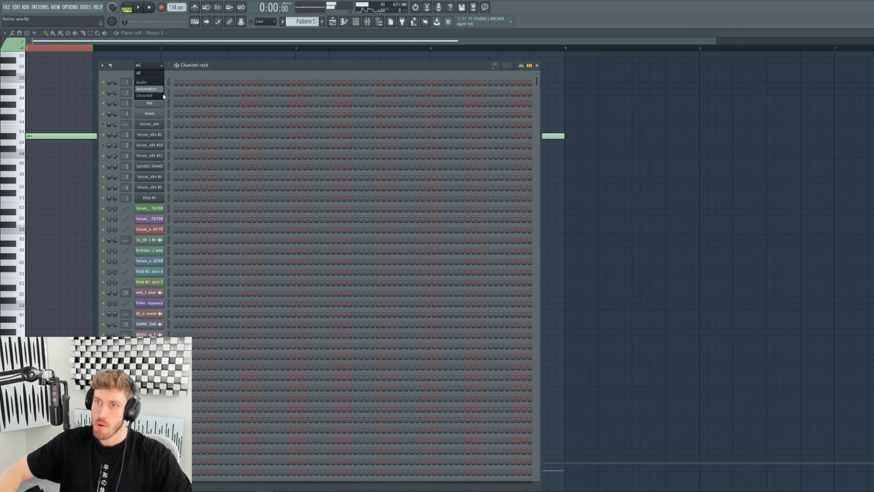
click(144, 95)
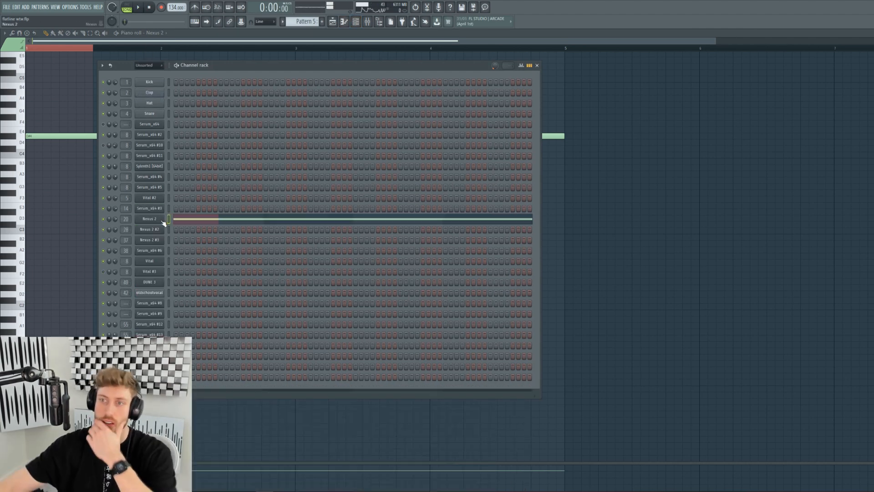
View the Fruity parametric EQ 2 and Pro-Q 3 settings on the Nexus 2 mixer track.
click(367, 22)
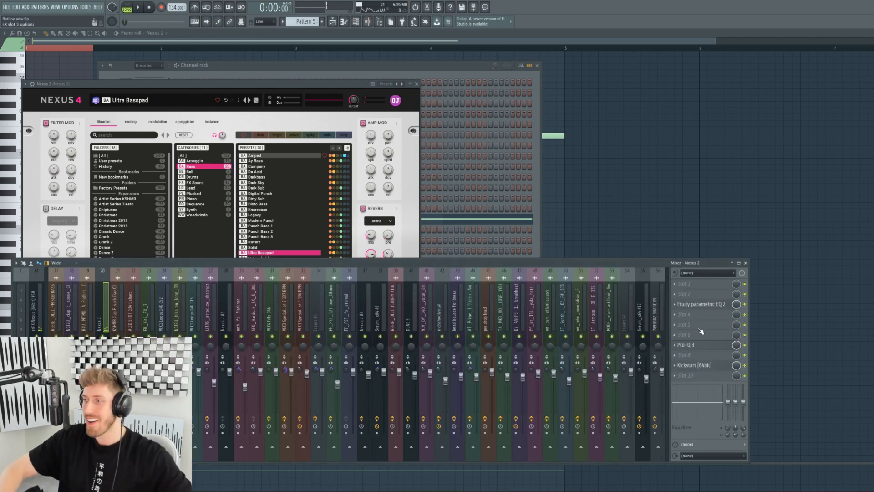
click(702, 304)
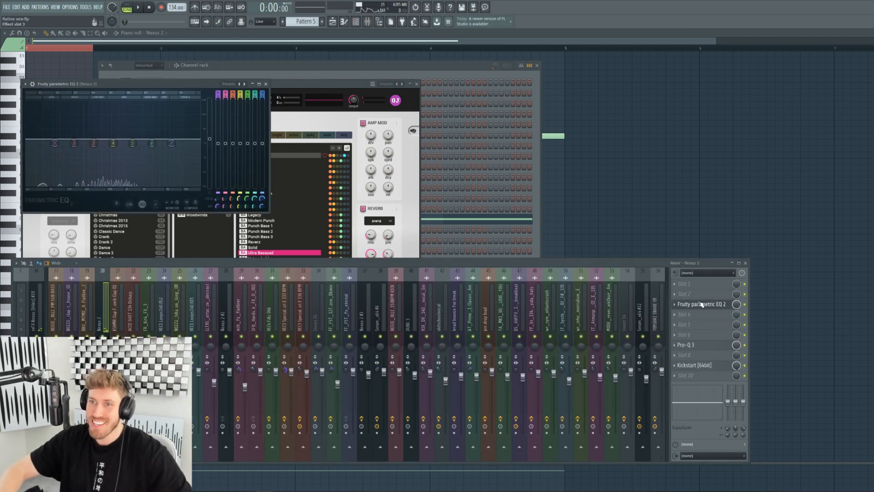
click(696, 348)
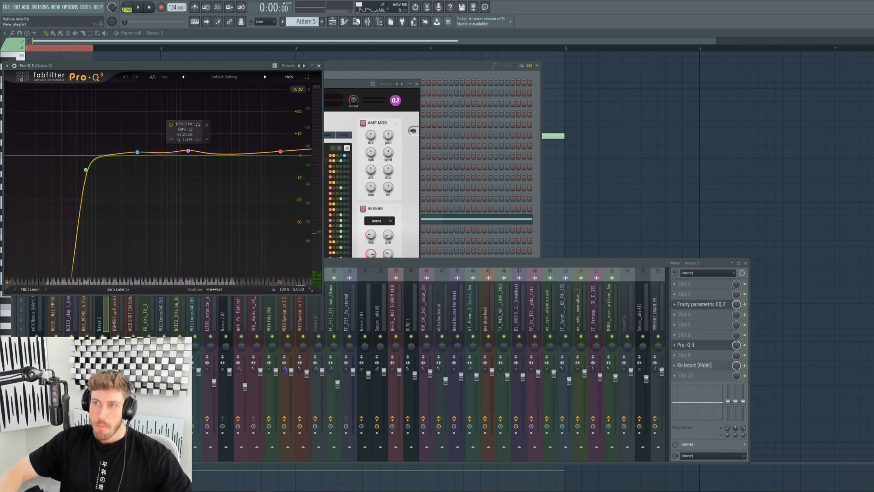
Select the playlist from bar 21 onward and unmute Tracks 28 and 29 alongside the soloed Track 33.
click(334, 21)
click(298, 49)
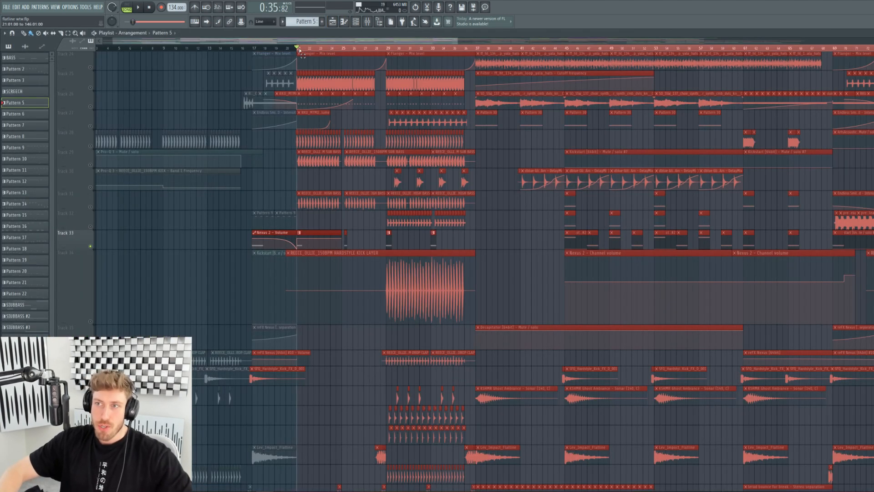
scroll(439, 93, down, 10)
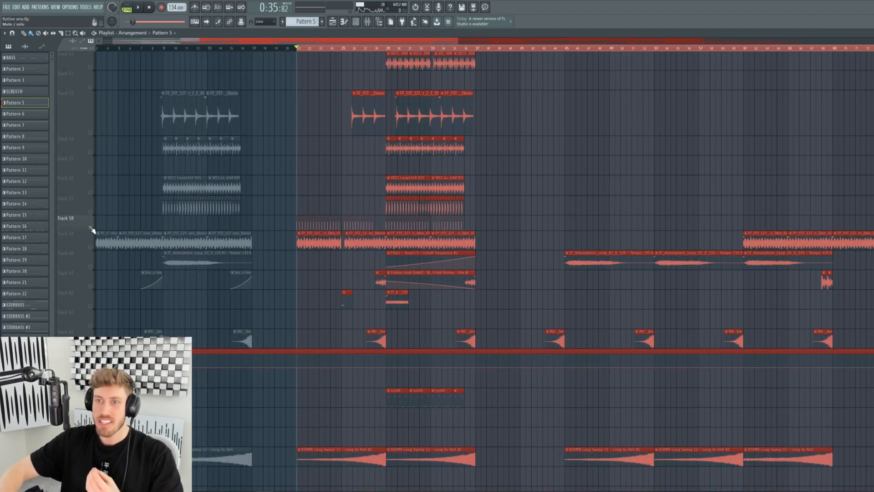
scroll(92, 230, up, 10)
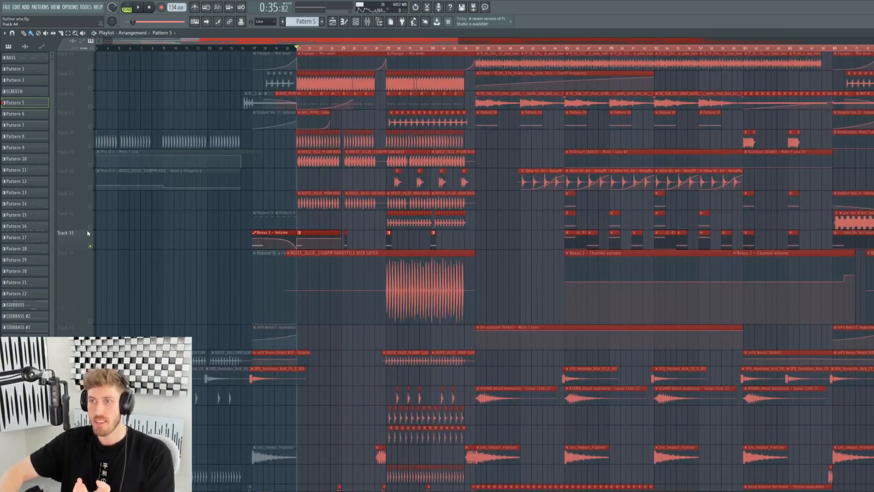
click(91, 165)
click(90, 145)
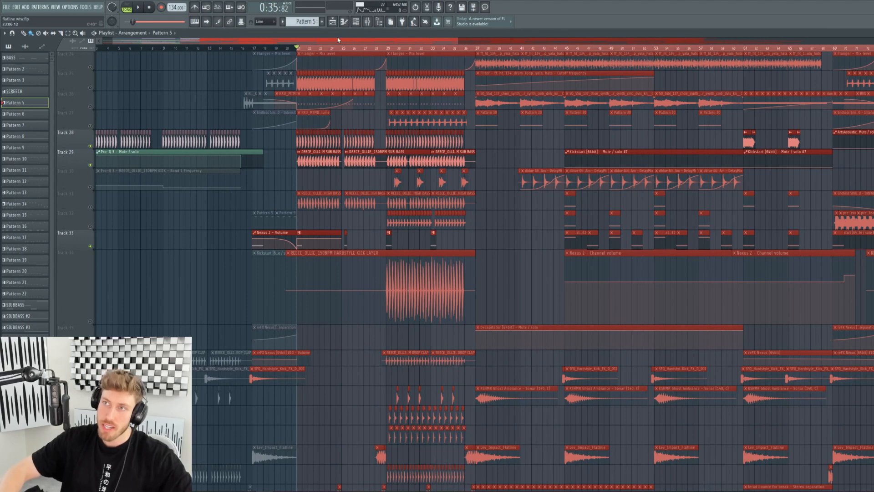
Open Pro-Q 3 on the Nexus 2 mixer track and play the three layers from bar 21.
click(367, 22)
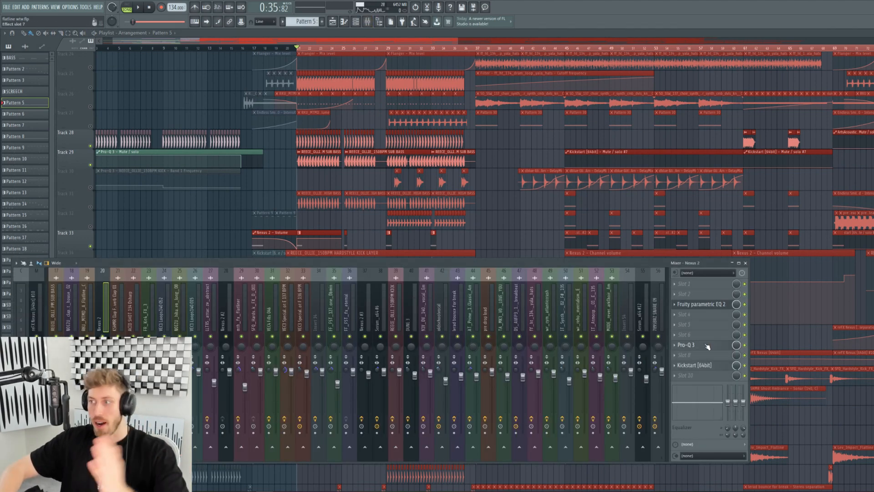
click(685, 345)
key(space)
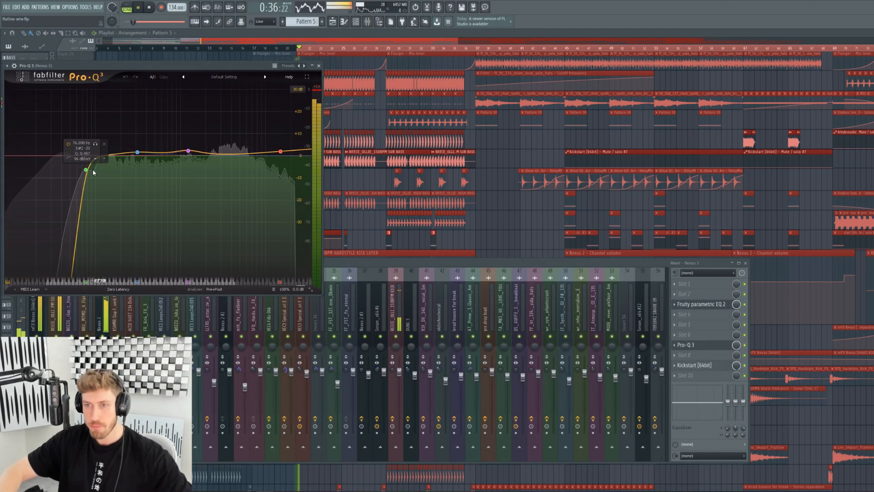
During playback, lower the Pro-Q 3 low-cut band to 10 Hz, raise it to about 91 Hz, and close the equalizer and stop.
key(ctrl+z)
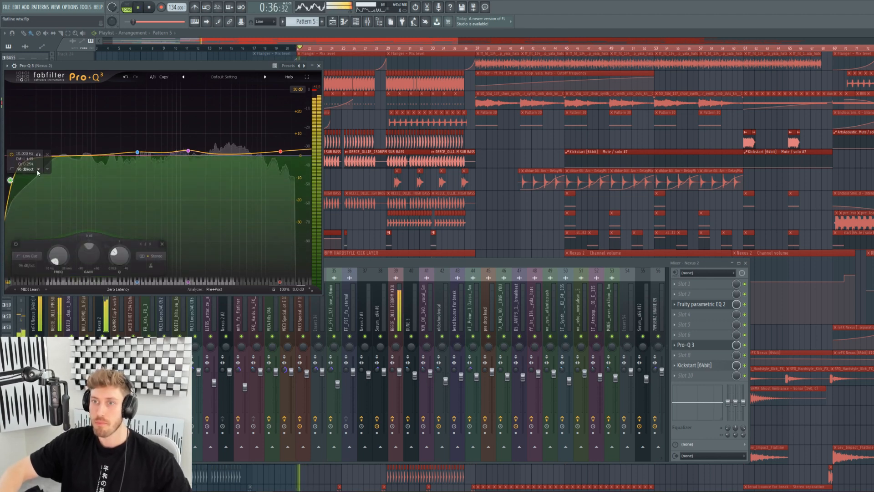
drag(10, 170, 92, 160)
key(space)
key(space)
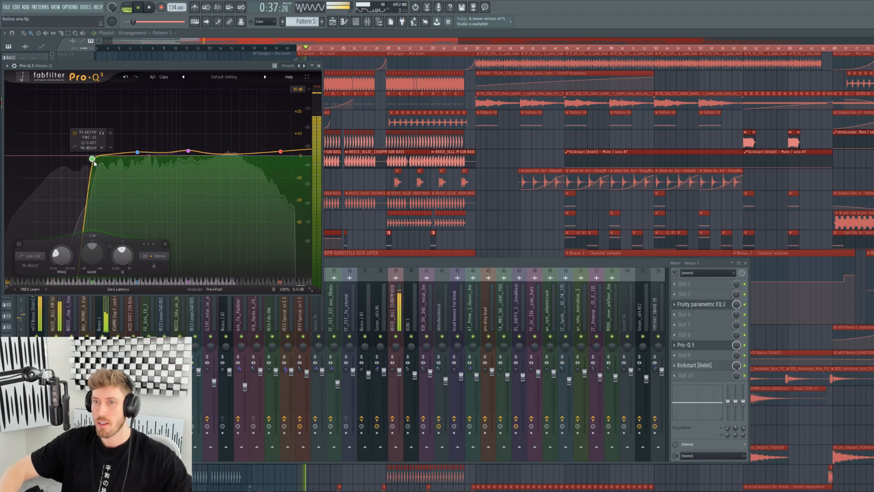
key(F12)
key(space)
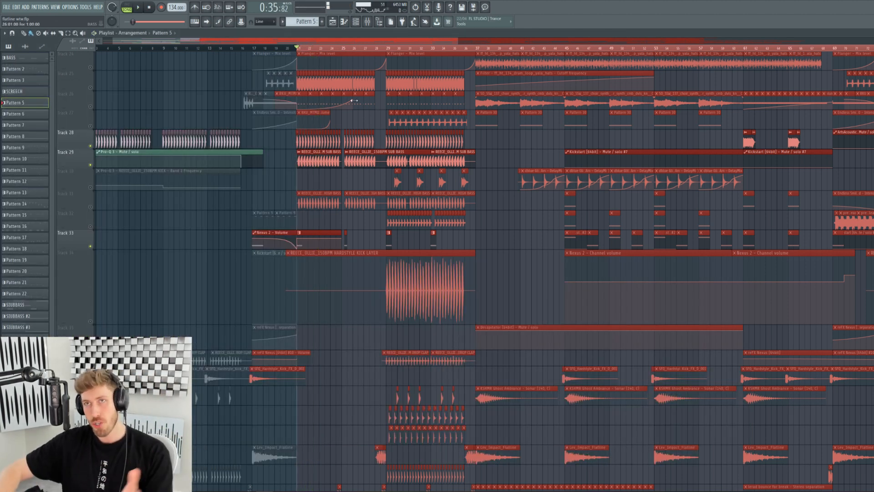
Restore all tracks, clear the playlist selection and play the full arrangement from around bar 28.
right_click(91, 206)
right_click(91, 207)
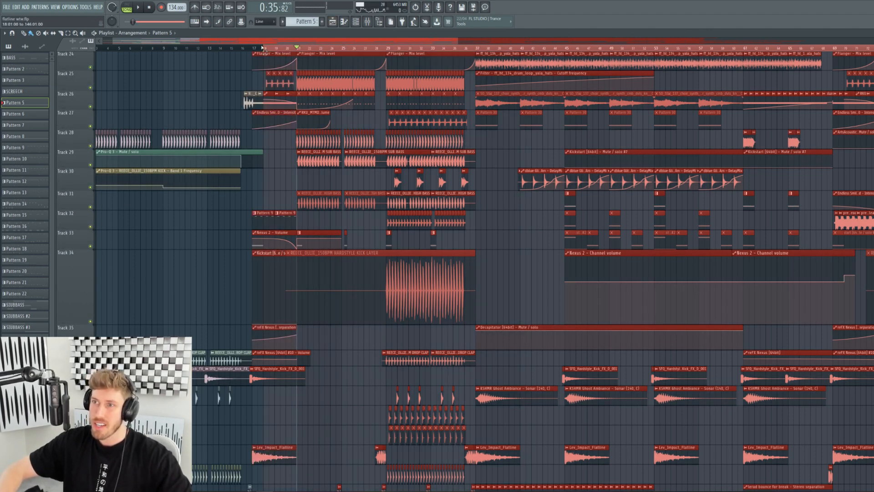
scroll(455, 43, down, 4)
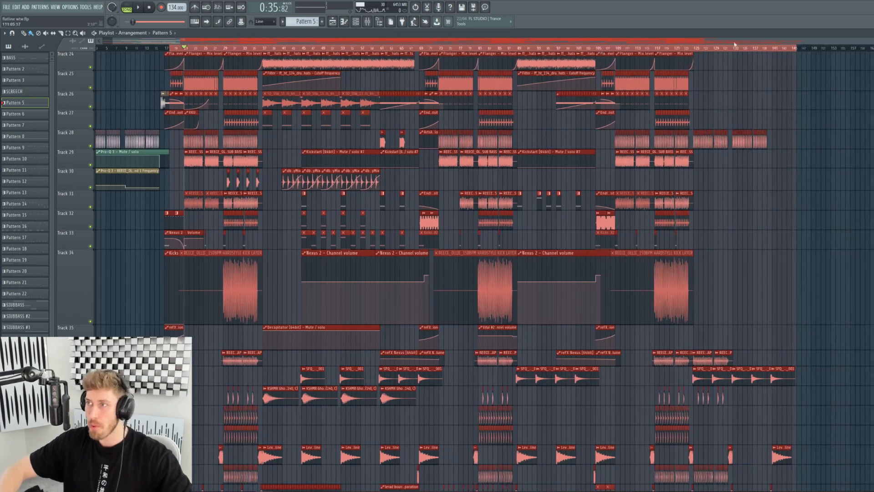
click(223, 48)
scroll(213, 131, down, 8)
click(210, 158)
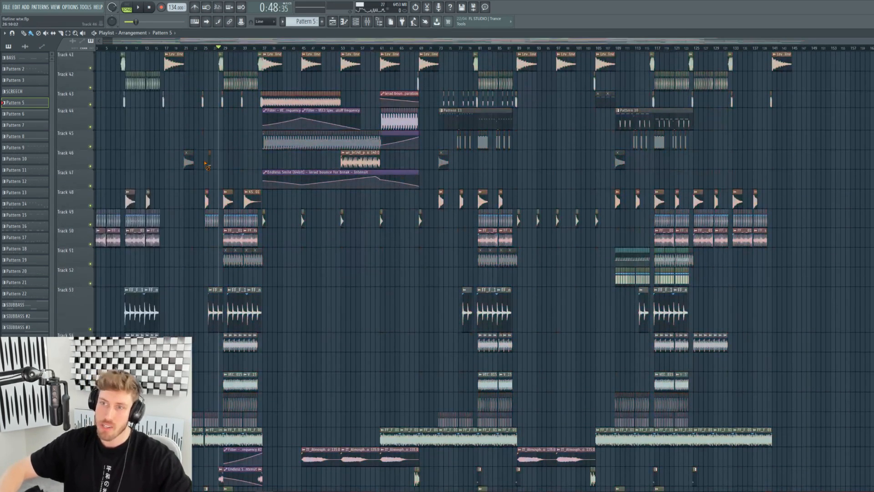
key(space)
scroll(212, 173, down, 3)
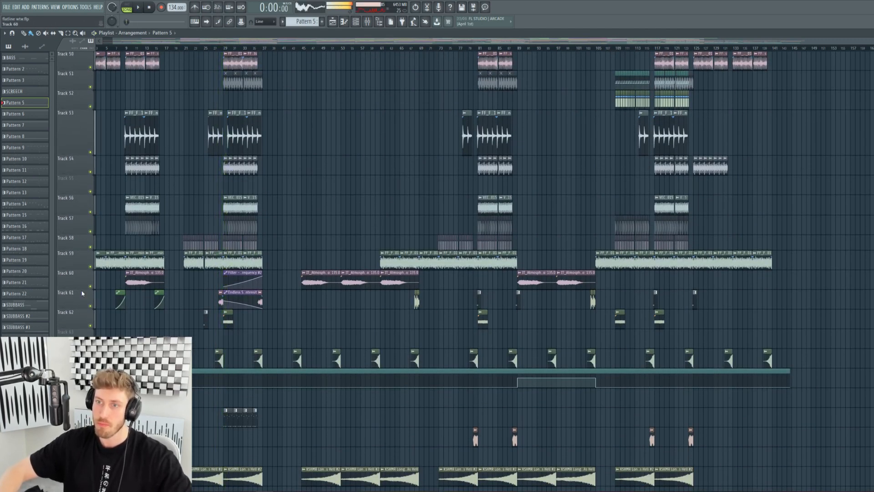
key(space)
Solo the drum loop clips on Track 59 and audition them from bar 29.
ctrl+click(90, 266)
click(224, 49)
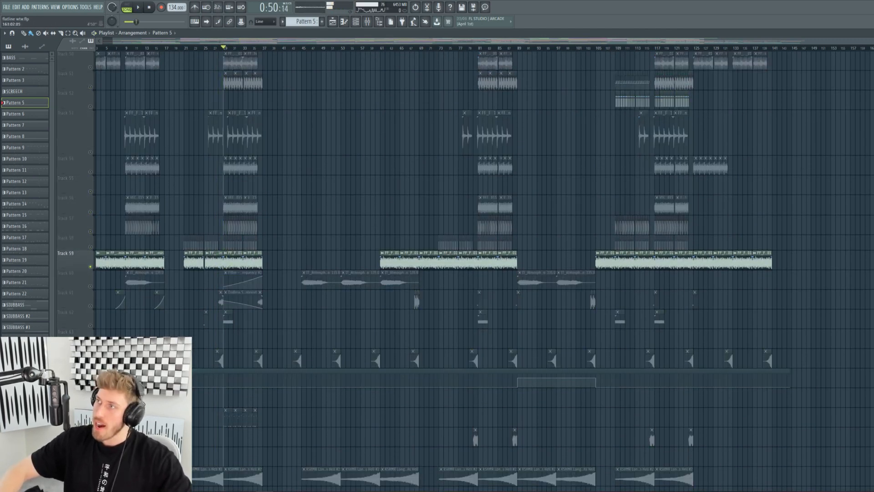
scroll(305, 111, up, 6)
key(space)
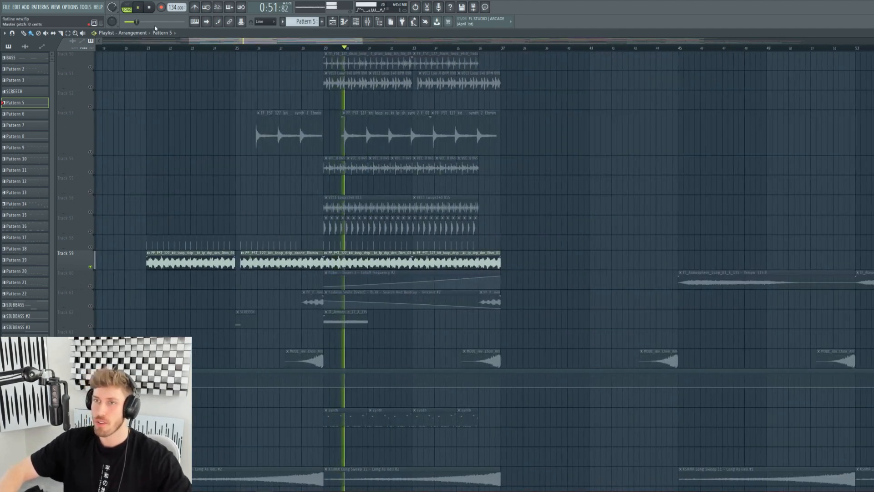
click(150, 8)
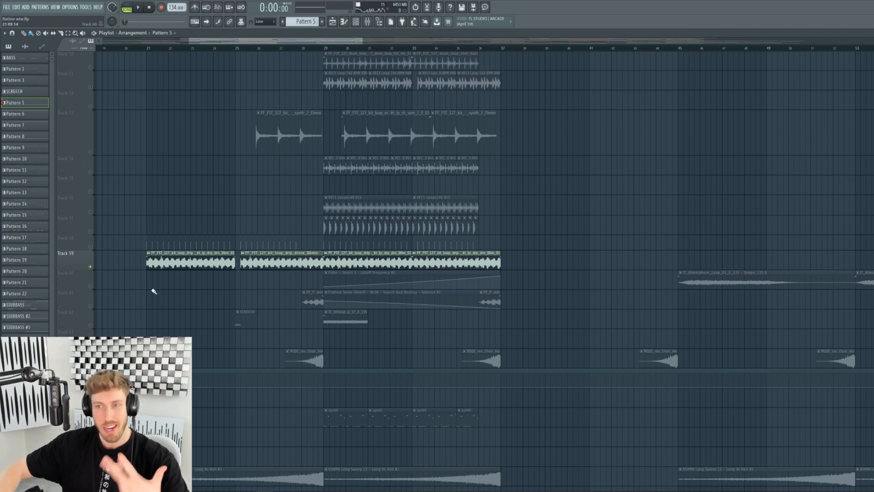
Restore all tracks, solo Track 30 and audition its short synth clips from bar 29.
scroll(307, 164, up, 10)
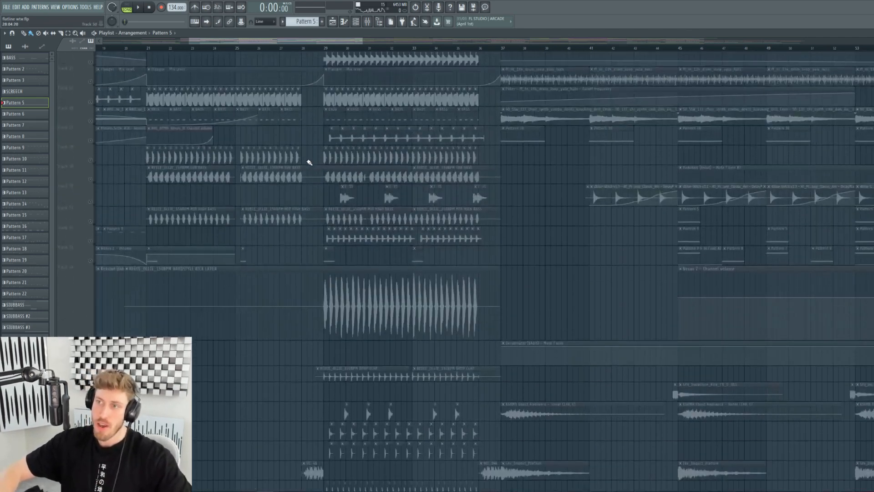
scroll(309, 162, up, 8)
scroll(307, 160, up, 6)
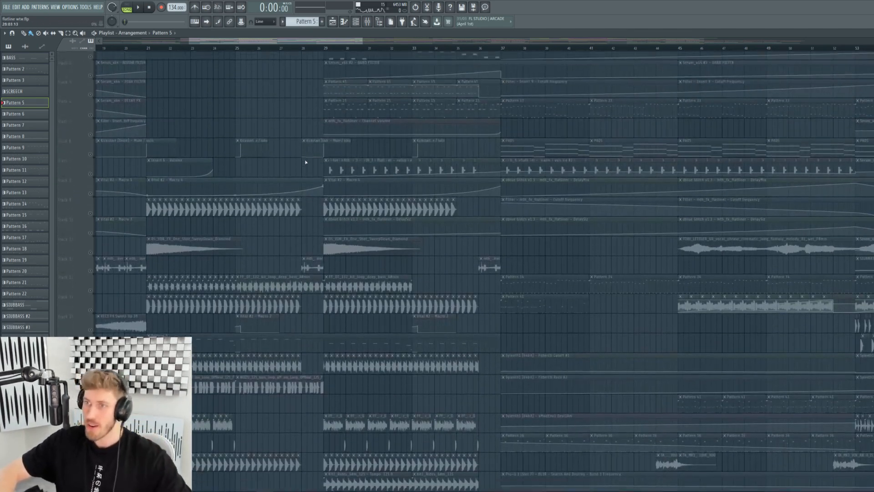
scroll(345, 140, down, 10)
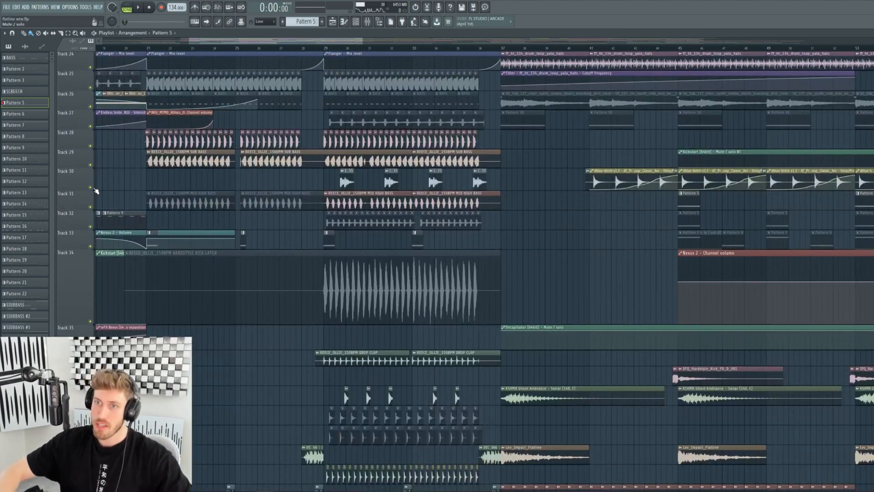
ctrl+click(92, 188)
key(space)
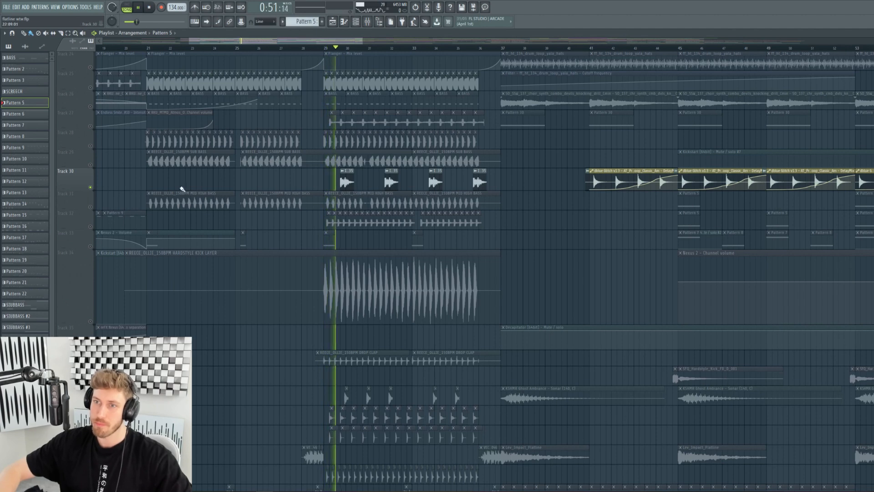
key(space)
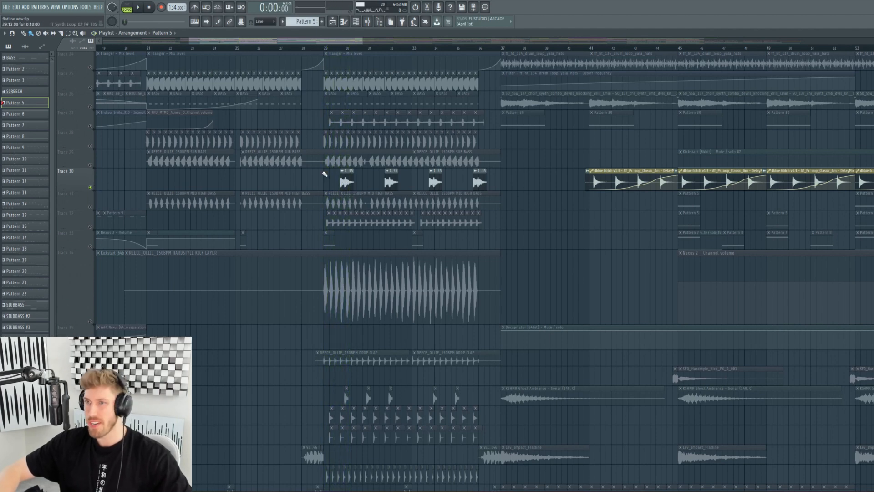
Solo Track 38 with the KSHMR Ghost Ambiance clips and play its short drop hits from around bar 30.
ctrl+click(91, 126)
scroll(93, 161, down, 3)
ctrl+click(91, 168)
ctrl+click(91, 169)
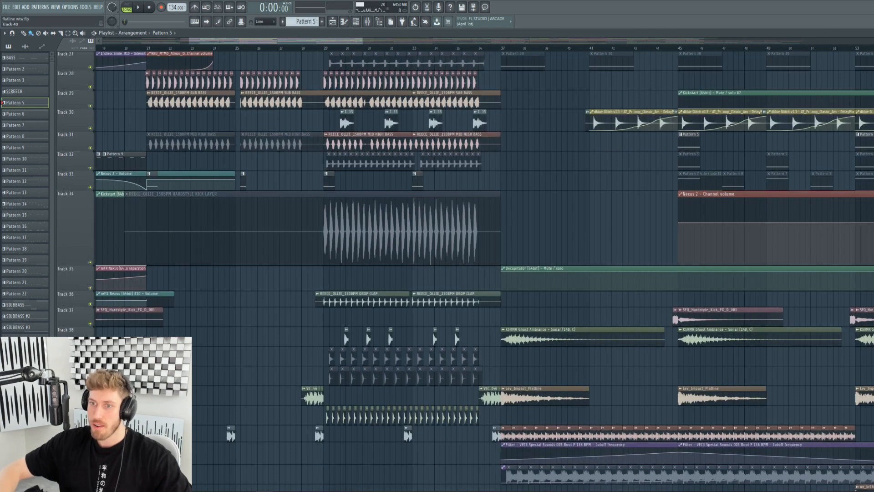
ctrl+click(90, 344)
click(346, 49)
key(space)
click(341, 49)
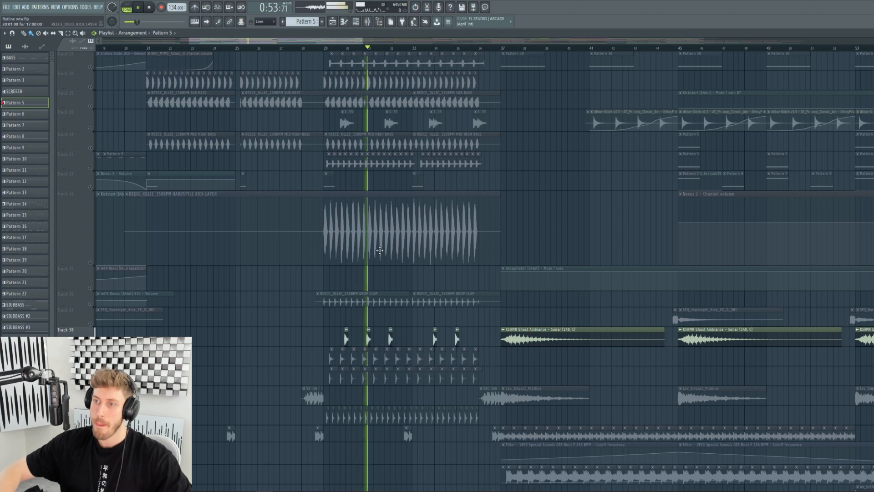
Stop playback, solo the short percussion hits on Track 42 and audition them from bar 29.
key(space)
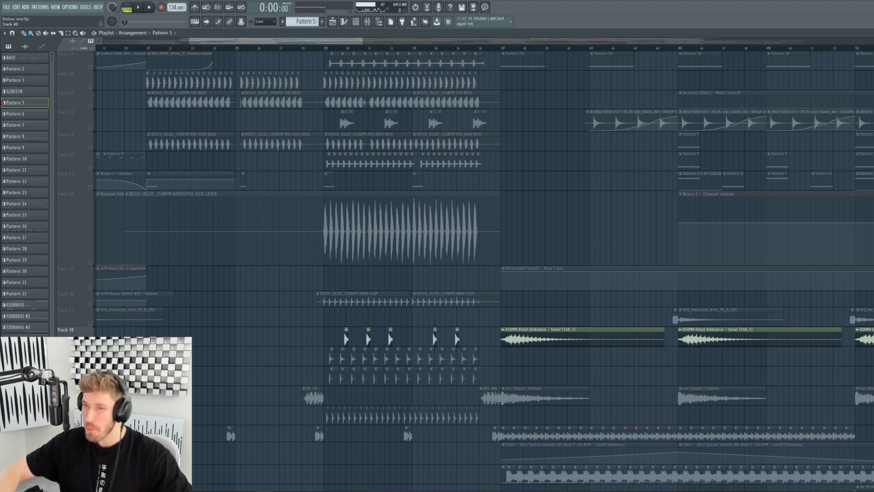
click(90, 344)
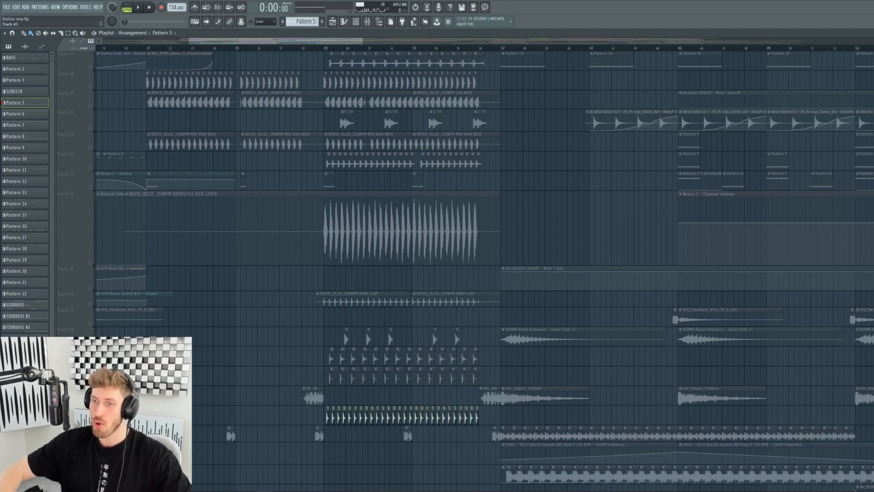
click(326, 47)
key(space)
Solo Track 20 while the drop keeps playing.
scroll(248, 316, up, 10)
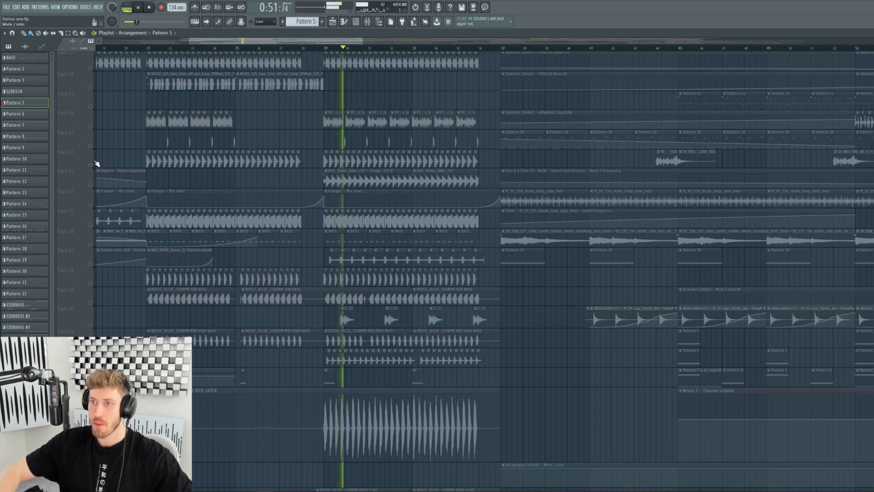
click(90, 126)
scroll(92, 128, up, 1)
scroll(93, 132, down, 10)
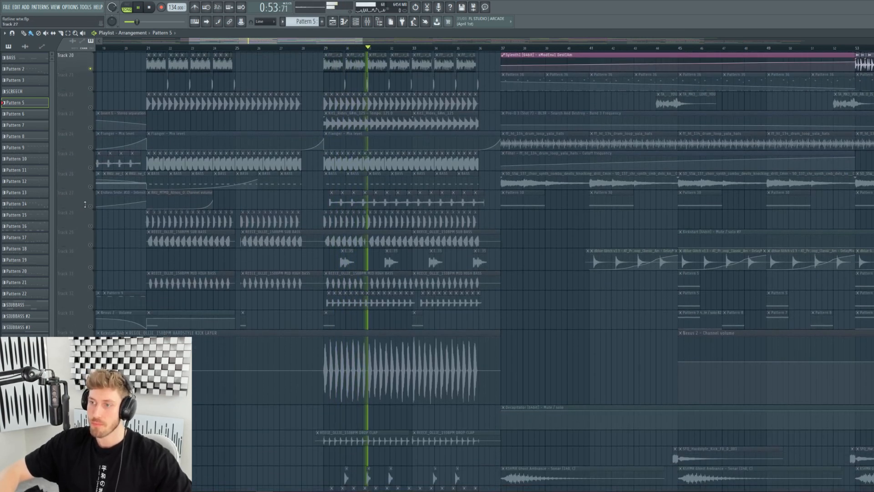
Solo the FF_FST_127 drum loop clips on Track 50 and audition them from bar 29.
click(65, 310)
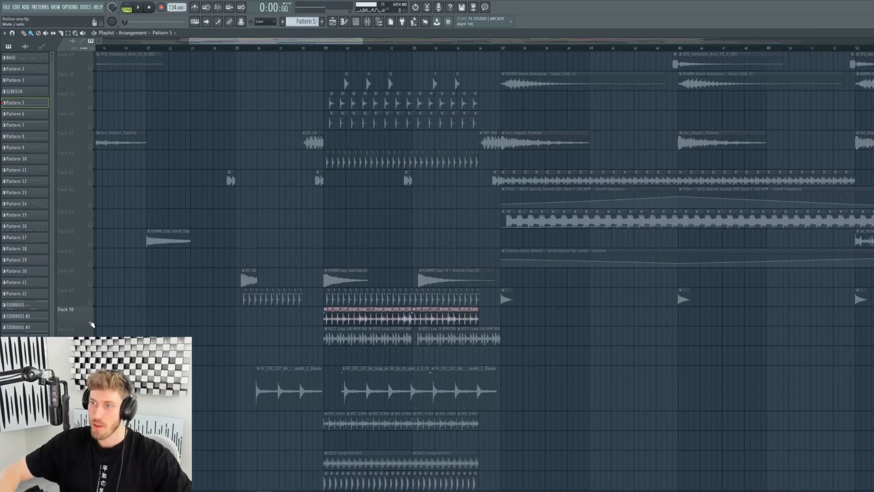
click(326, 48)
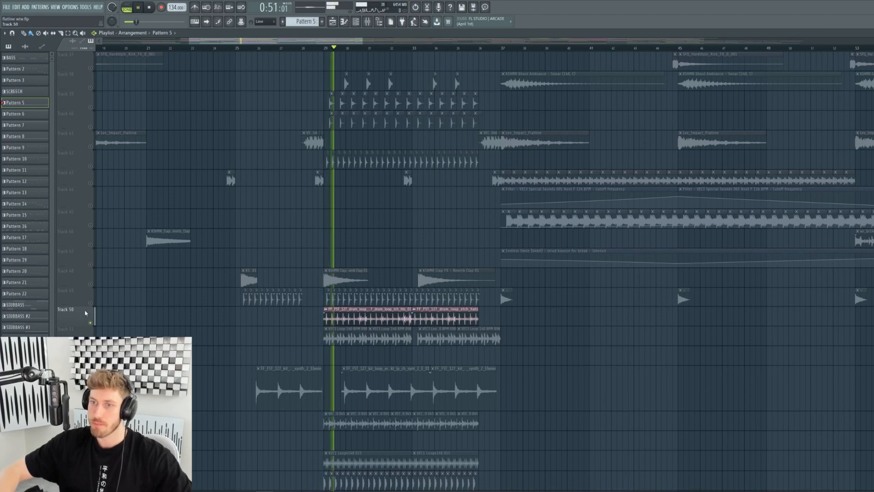
key(space)
Solo Track 51 followed by the FF_FST_127 synth clips on Track 53 and audition them from bar 29.
right_click(90, 342)
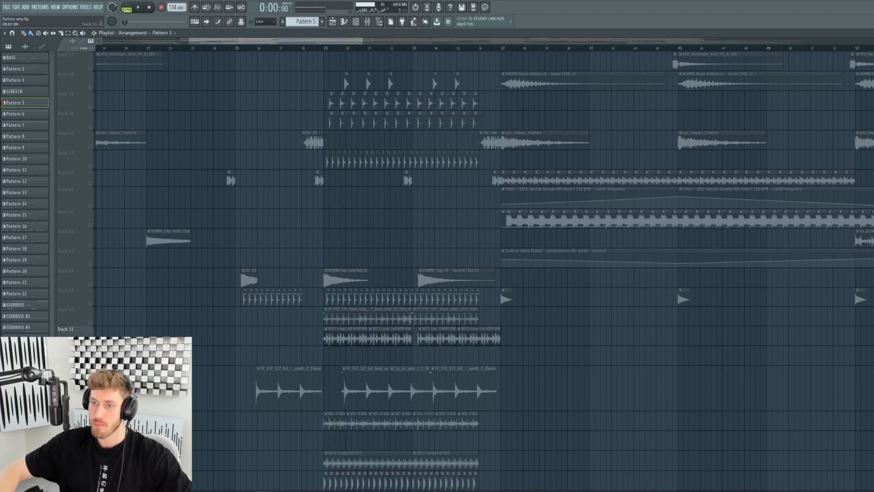
key(space)
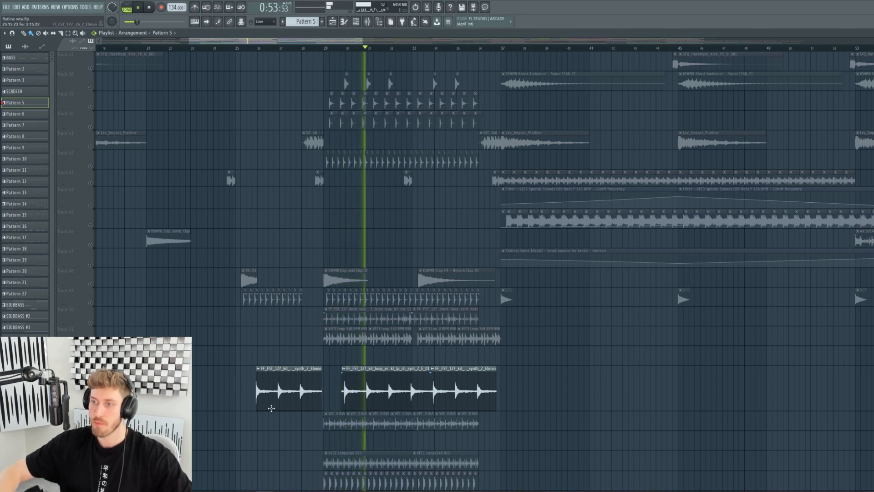
key(space)
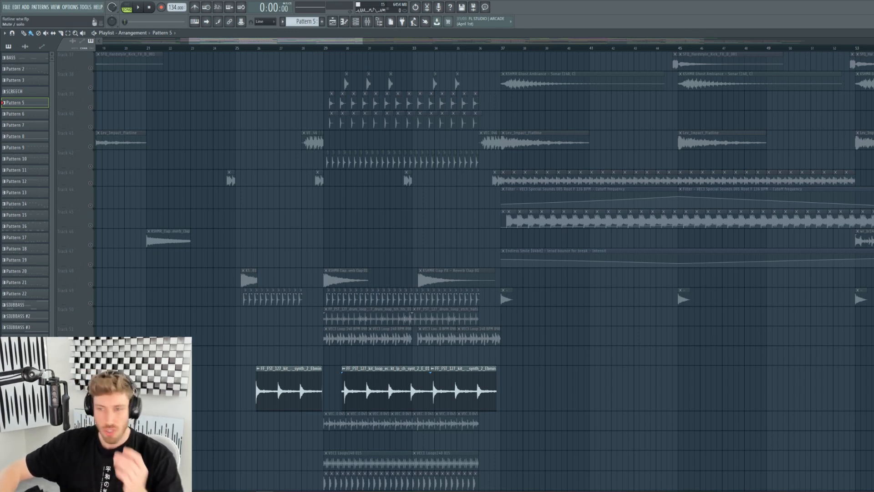
Solo the VEC1 Loops140 045 clips on Track 54 and audition them from bar 29.
scroll(357, 379, down, 2)
key(space)
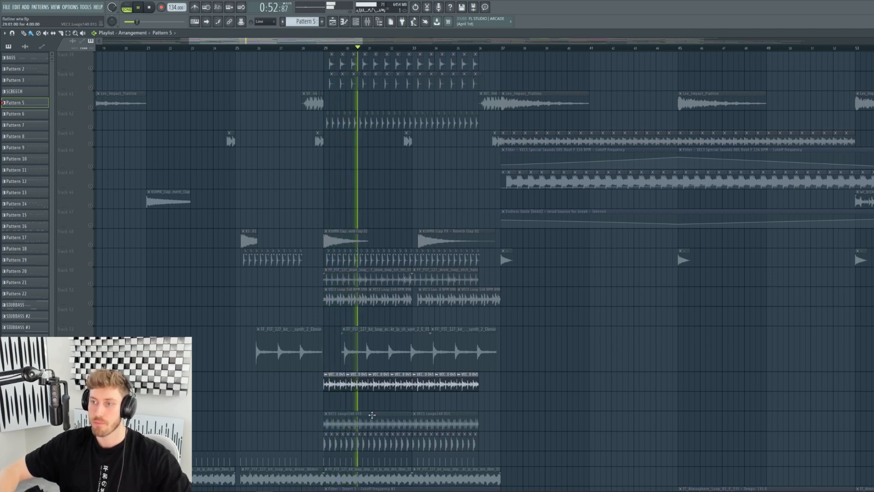
key(space)
Show the VEC1 Loops140 045 clip's sampler settings and its mixer insert with Kickstart, and close the windows.
double_click(358, 385)
click(367, 21)
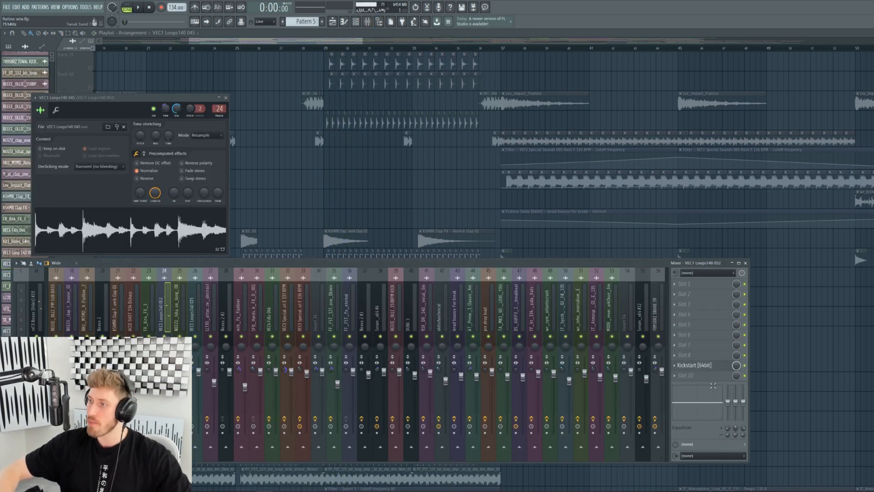
key(F12)
Solo the VEC1 Loops140 015 clips on Track 56 and audition them from bar 29.
click(325, 48)
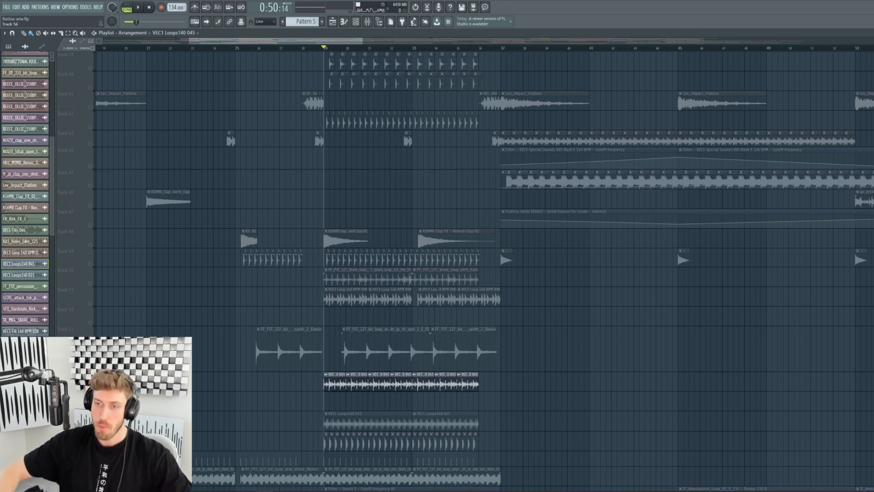
right_click(90, 428)
scroll(90, 428, down, 3)
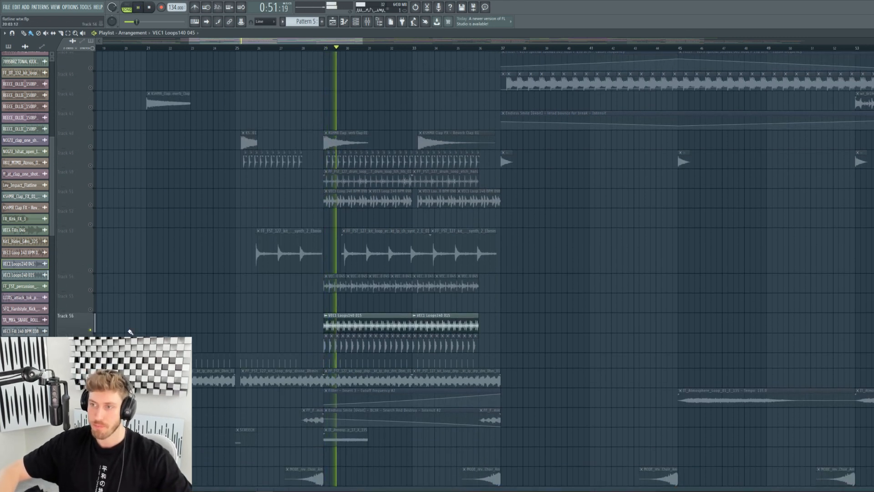
key(space)
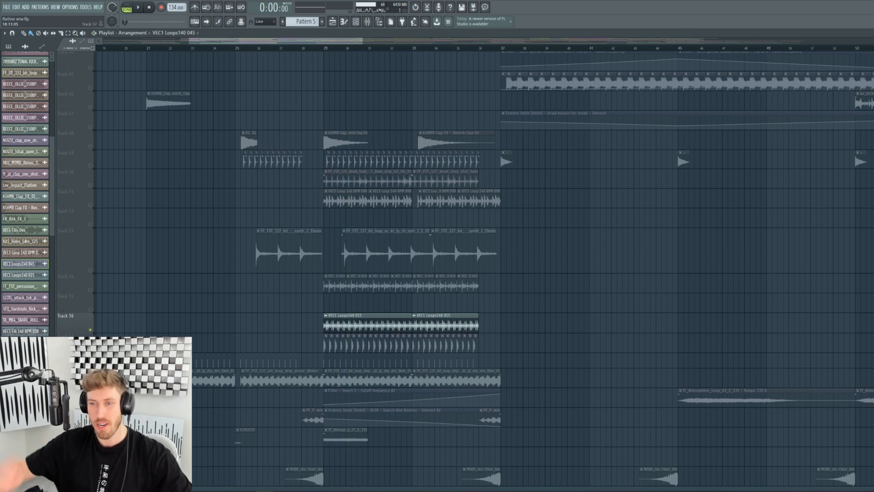
Enable Tracks 54, 49 and 42 alongside Track 56 and play the layered percussion together from bar 29.
click(90, 350)
right_click(90, 350)
right_click(90, 330)
click(90, 290)
scroll(96, 209, up, 5)
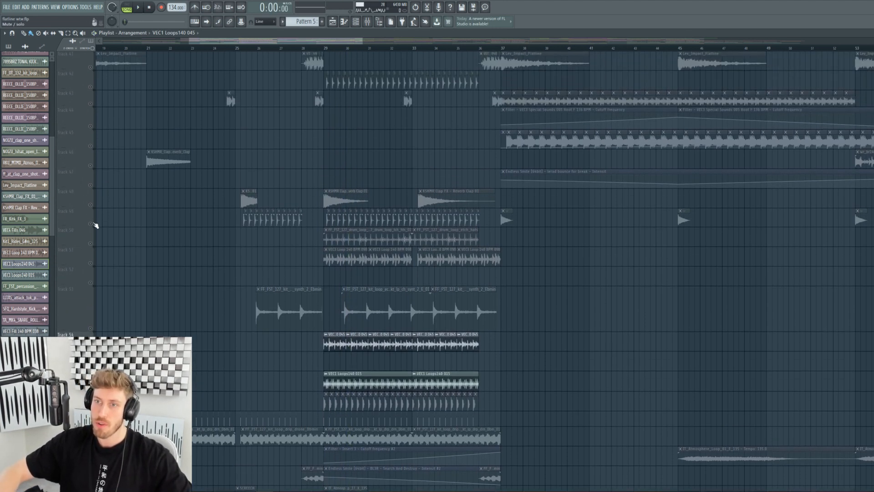
click(90, 205)
click(325, 48)
key(space)
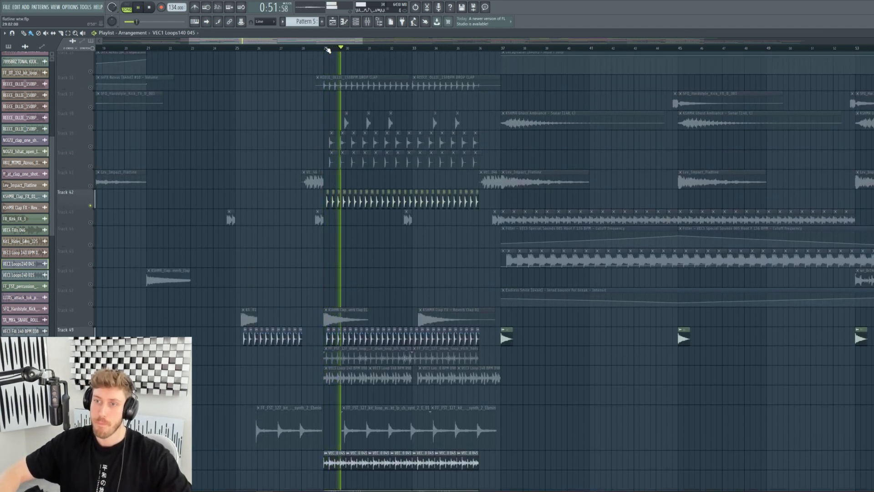
key(space)
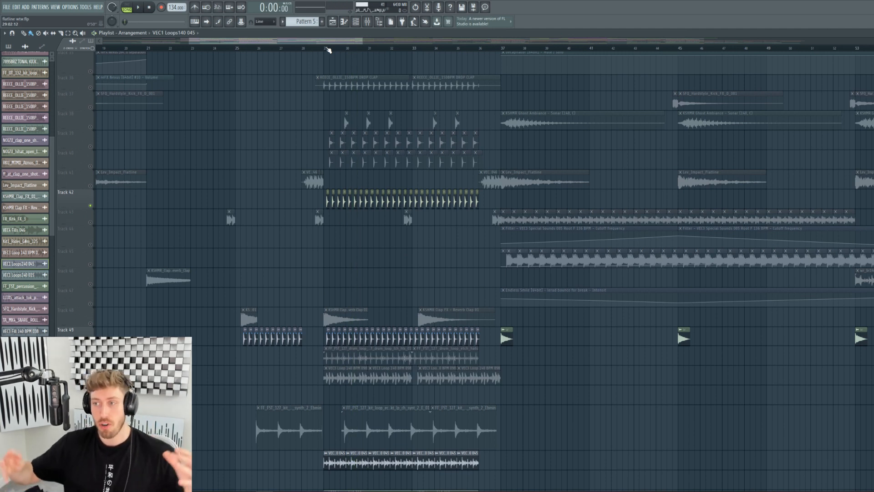
Add the Track 50 drum loop and the Track 28 clips to the soloed percussion and play them together from bar 29.
click(90, 362)
click(328, 48)
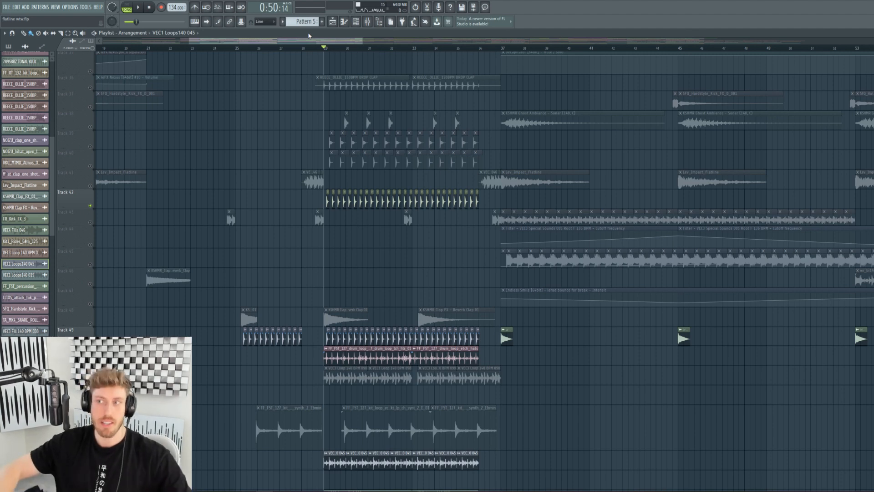
drag(365, 41, 336, 41)
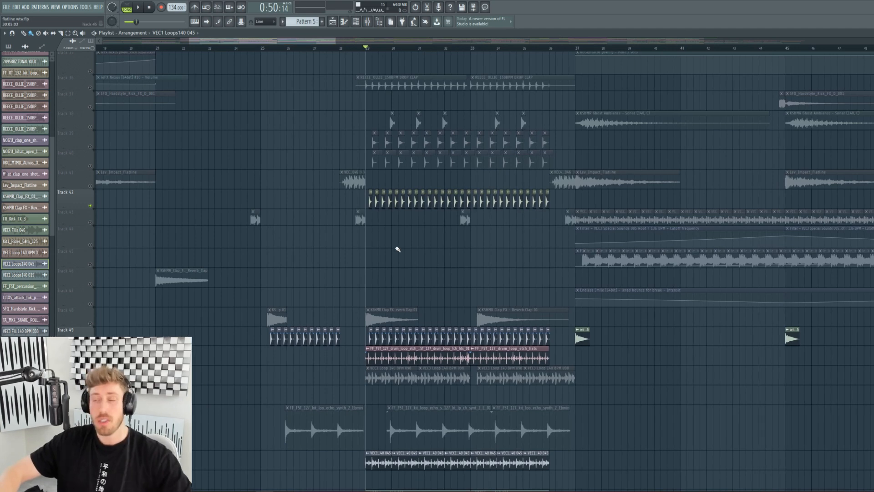
scroll(390, 227, up, 10)
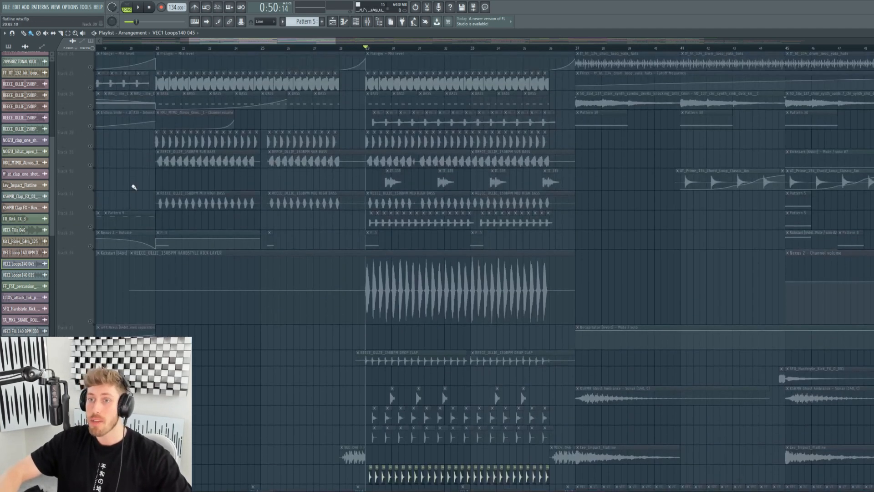
click(93, 147)
key(space)
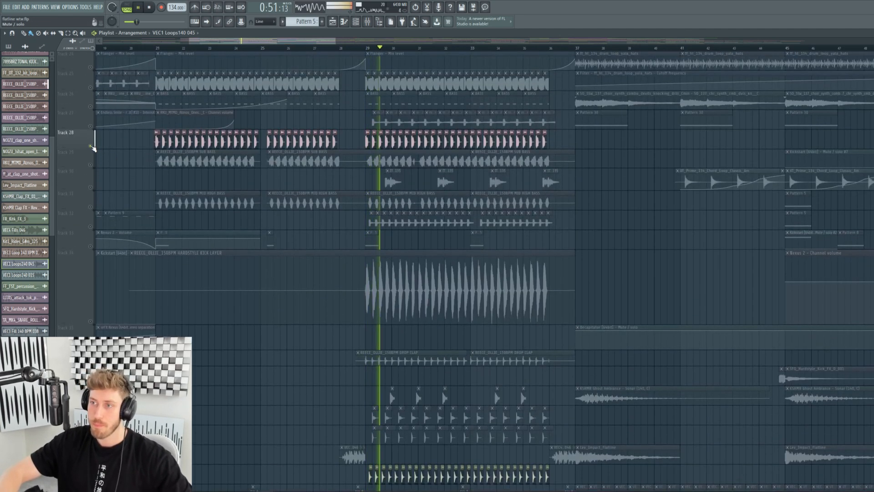
key(space)
Solo Track 43, play its short fill over a time selection ending at bar 29, and restore all tracks.
scroll(357, 193, down, 15)
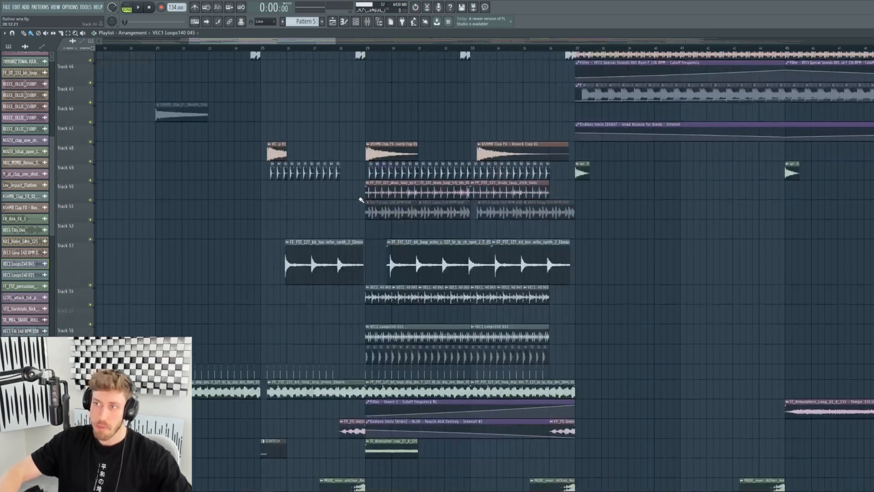
scroll(188, 160, up, 4)
right_click(91, 144)
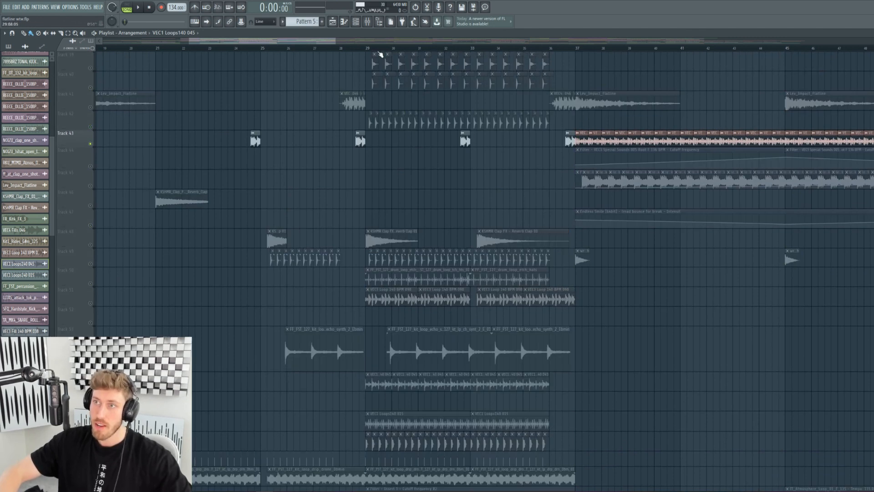
drag(362, 49, 355, 49)
key(space)
key(space)
right_click(91, 144)
Select bars 29 to 37, solo Track 67 and play its synth pattern clips.
scroll(410, 235, down, 8)
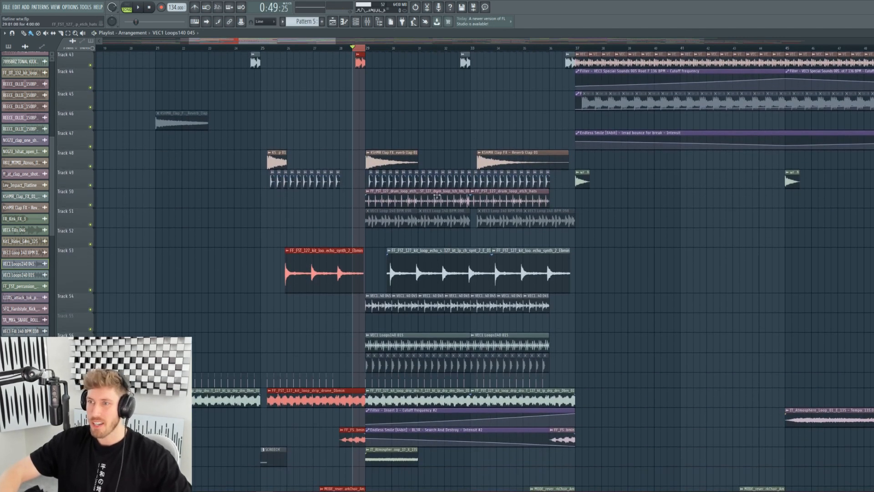
scroll(390, 279, down, 6)
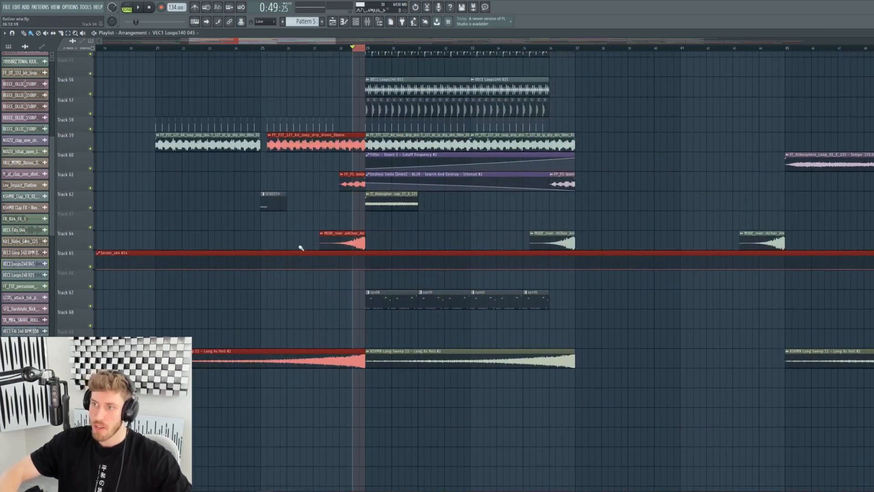
drag(368, 48, 576, 57)
click(649, 196)
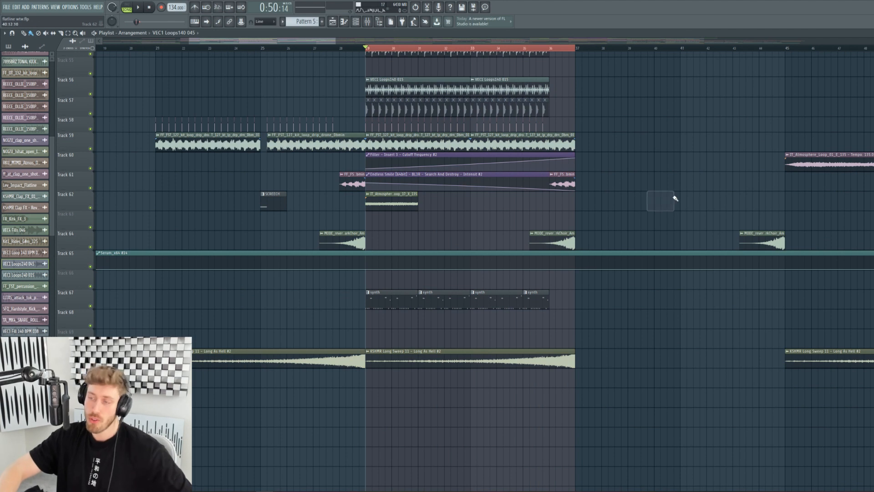
right_click(91, 307)
key(space)
Show the synth pattern's notes and its Serum_x64 #16 instrument, stop playback and return to the playlist.
double_click(388, 298)
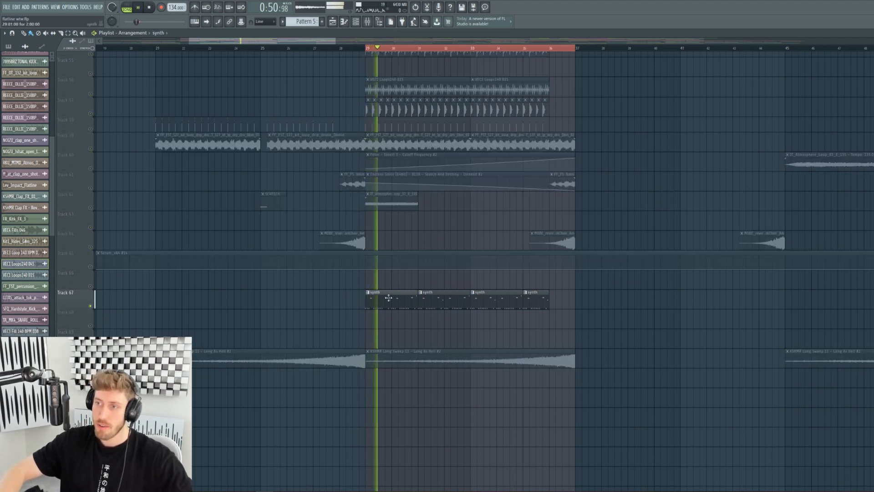
click(356, 22)
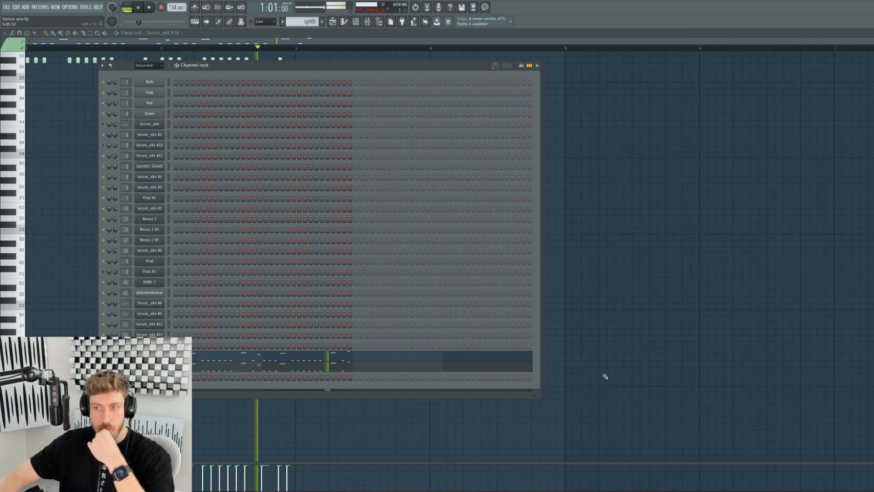
click(150, 8)
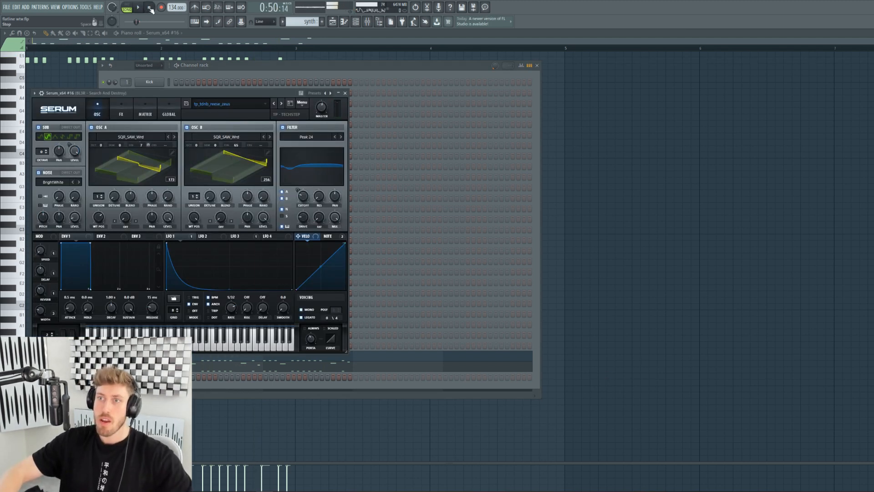
click(333, 22)
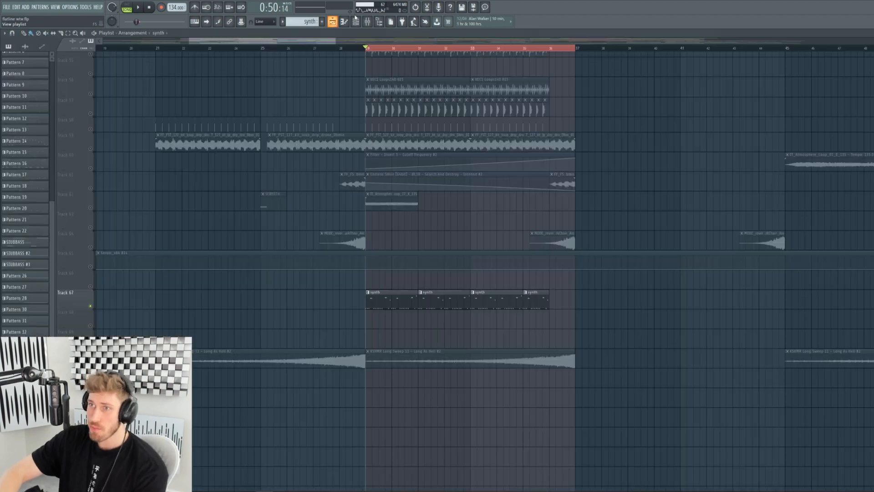
Clear the time selection, add Tracks 60 and 61 to the soloed synth and play them together from bar 29.
click(386, 60)
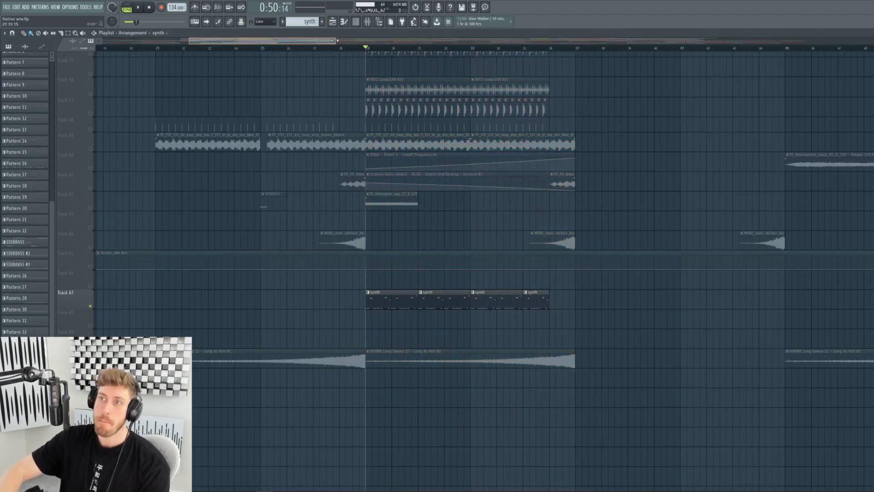
drag(336, 41, 625, 40)
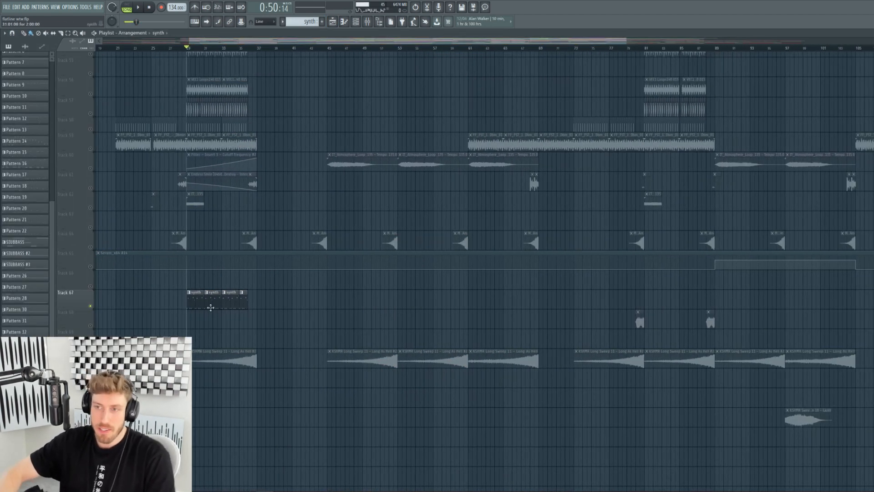
scroll(211, 308, up, 5)
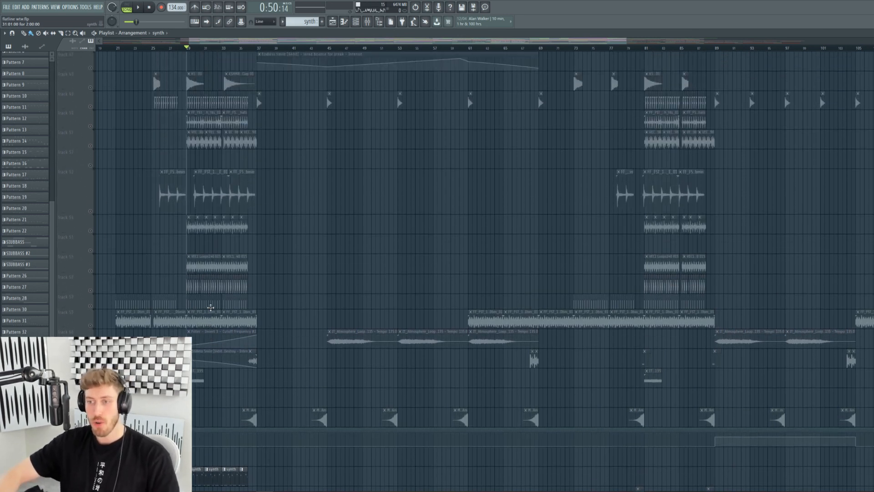
scroll(211, 308, down, 2)
click(91, 267)
click(91, 286)
key(space)
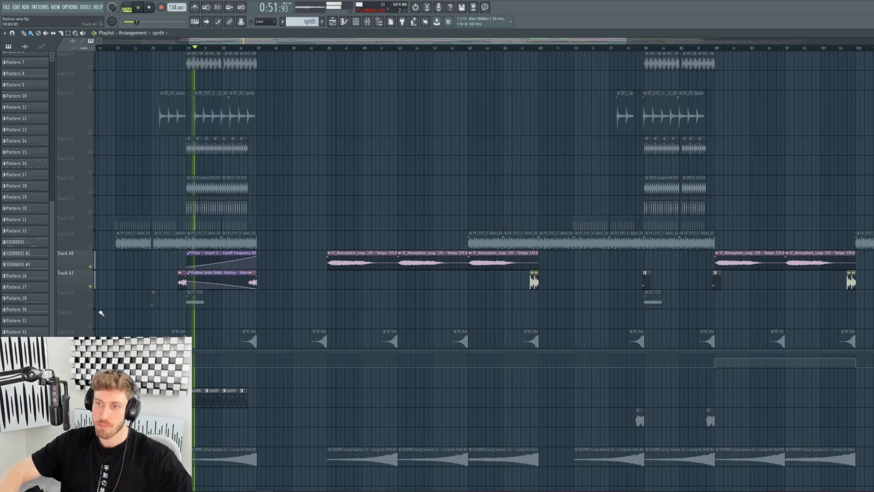
key(space)
Solo Track 62 and audition its short clip at bar 29.
right_click(91, 306)
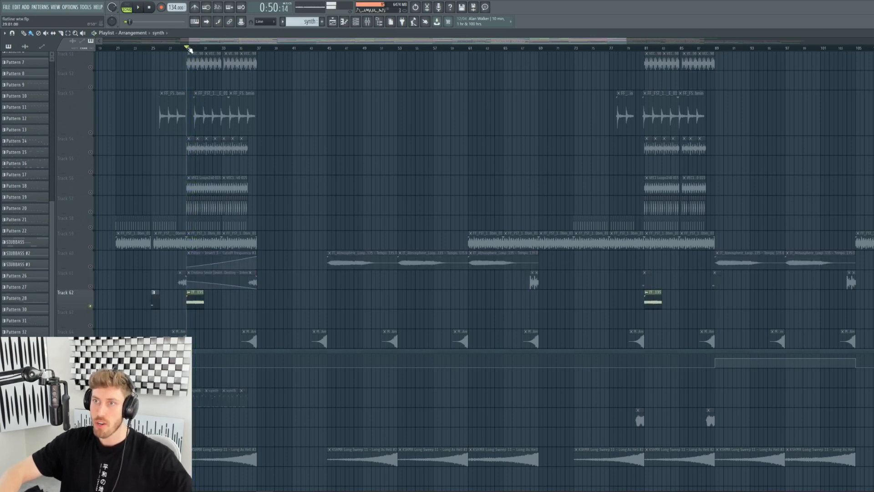
scroll(226, 278, up, 7)
key(space)
Solo Track 48 and play its clap effect clips from bar 29.
right_click(91, 147)
click(187, 47)
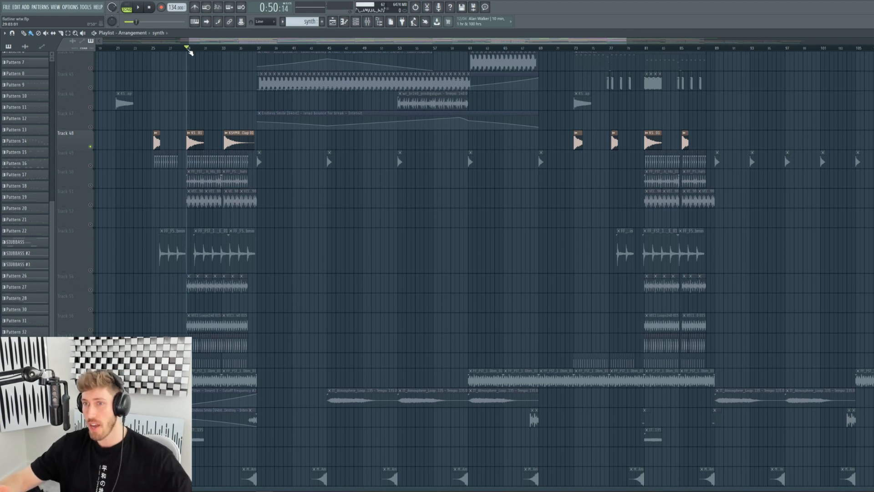
key(space)
key(space)
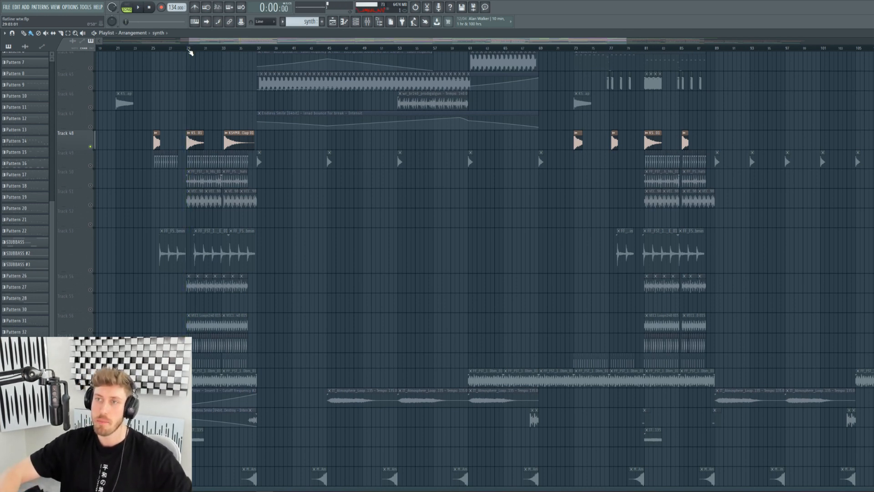
Restore all tracks and play the full drop from bar 29 while looking over its layers.
click(185, 48)
right_click(91, 68)
right_click(91, 68)
scroll(341, 129, down, 1)
scroll(341, 129, down, 3)
key(space)
scroll(340, 131, down, 3)
scroll(340, 132, up, 9)
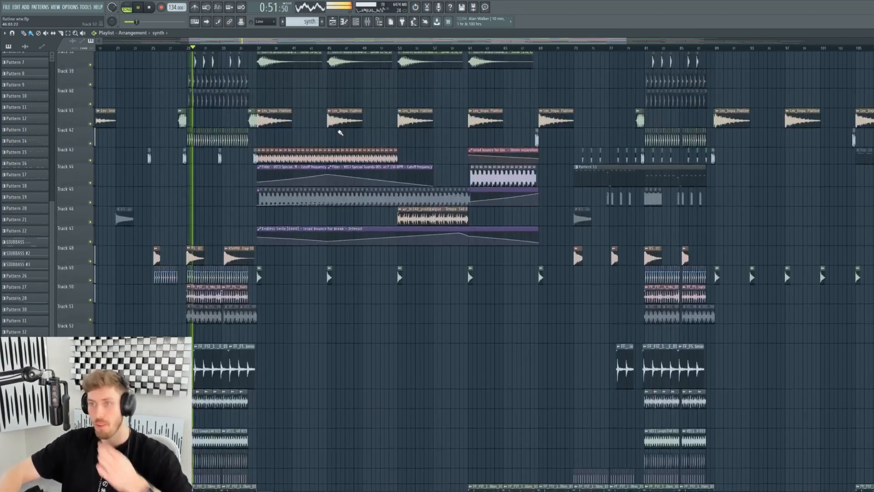
scroll(340, 132, up, 8)
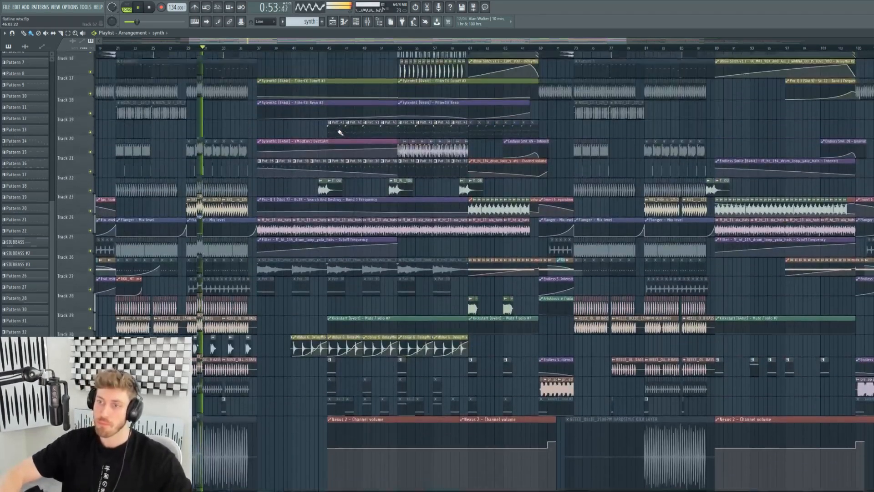
scroll(340, 133, up, 1)
scroll(340, 132, up, 2)
scroll(340, 132, up, 3)
key(space)
Set the playback position to bar 37 and examine the break section's clips across all tracks.
click(258, 48)
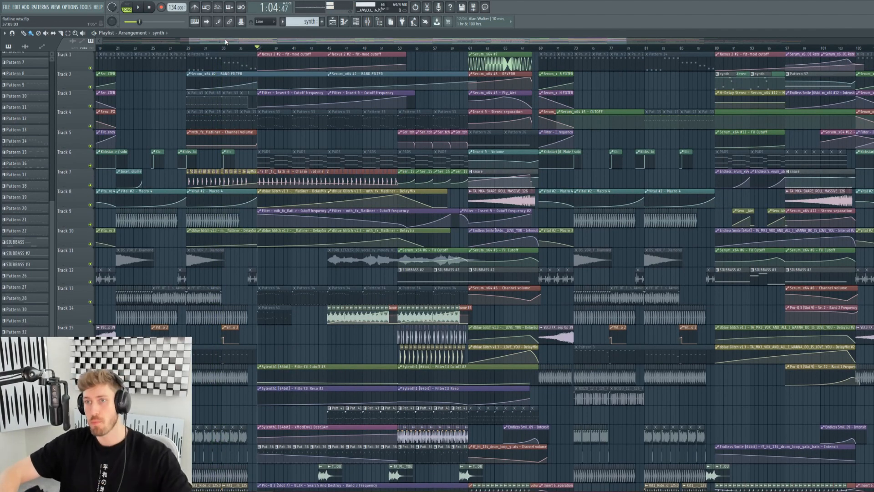
scroll(226, 42, right, 3)
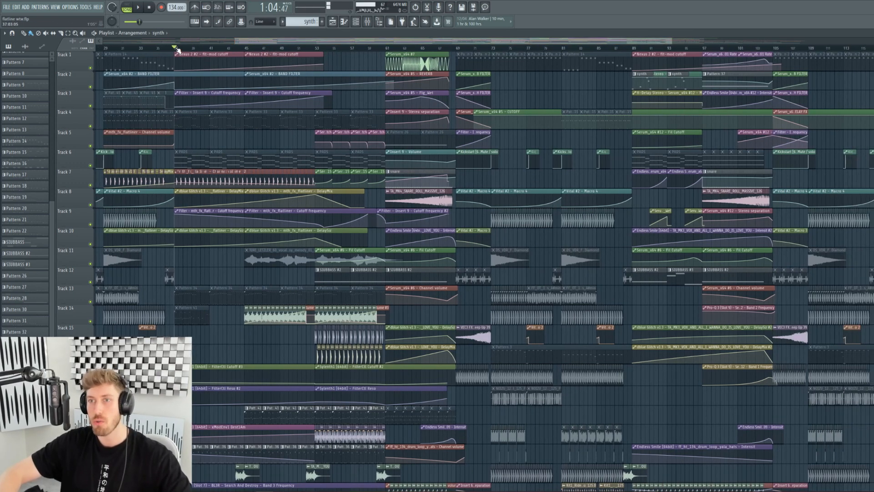
scroll(223, 190, down, 5)
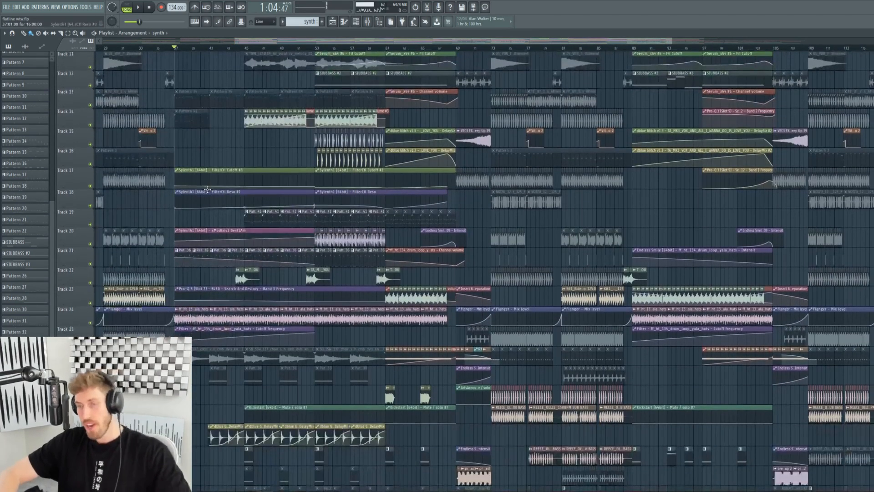
scroll(205, 164, down, 2)
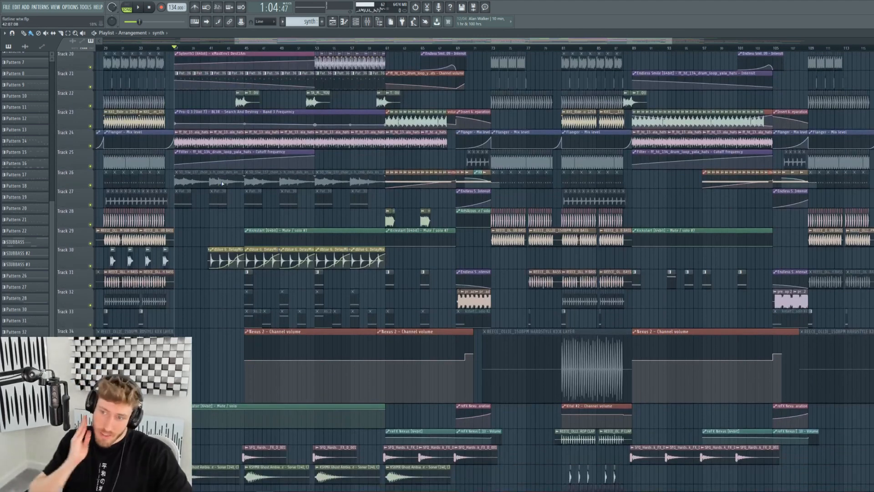
scroll(222, 183, down, 5)
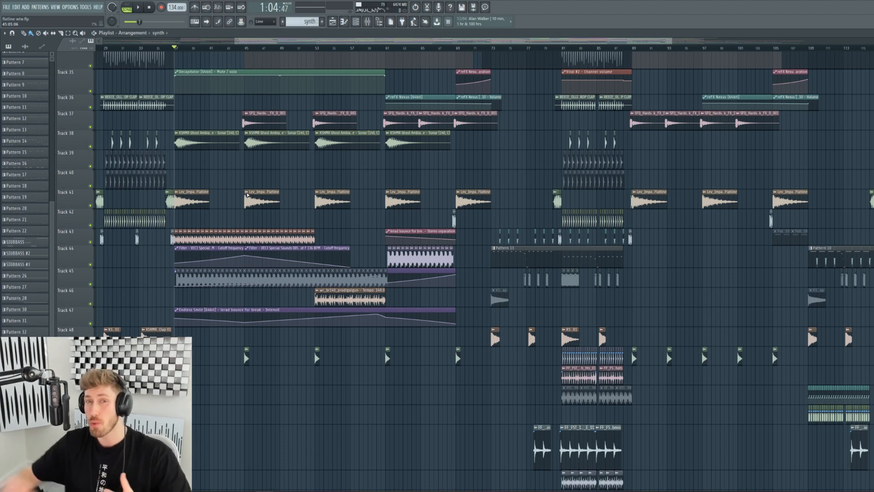
drag(332, 41, 342, 41)
drag(686, 41, 612, 48)
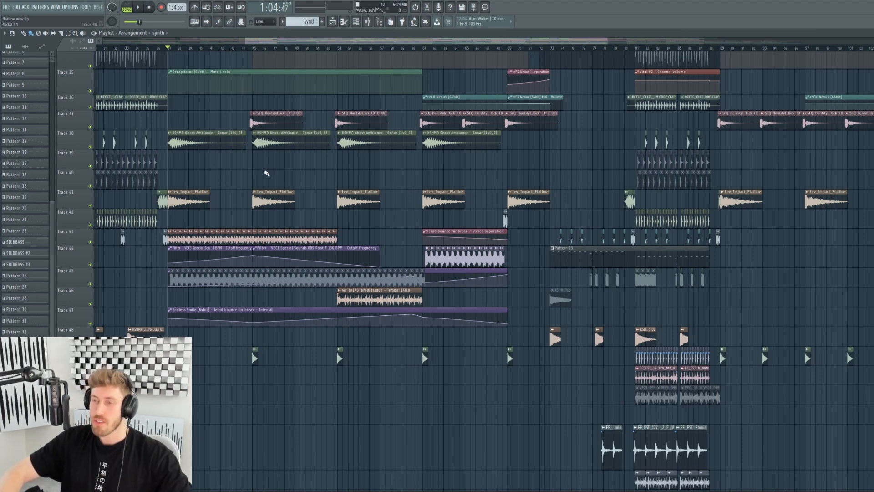
scroll(260, 144, up, 10)
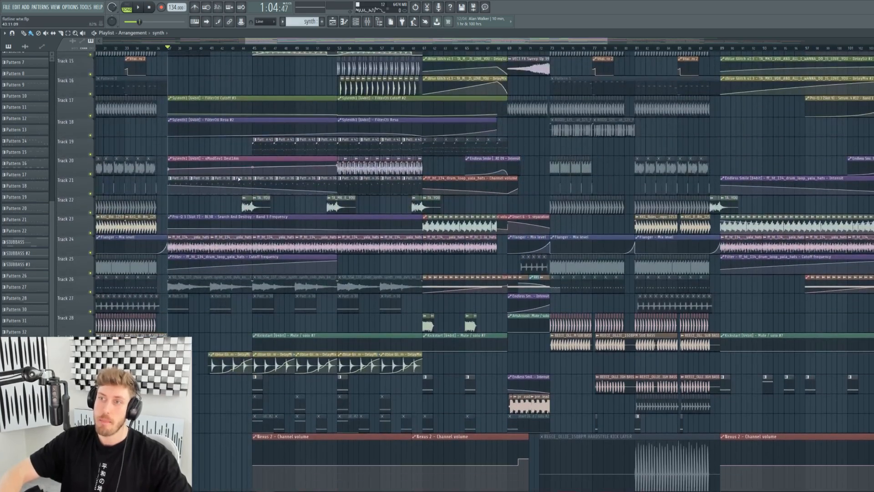
scroll(239, 180, up, 7)
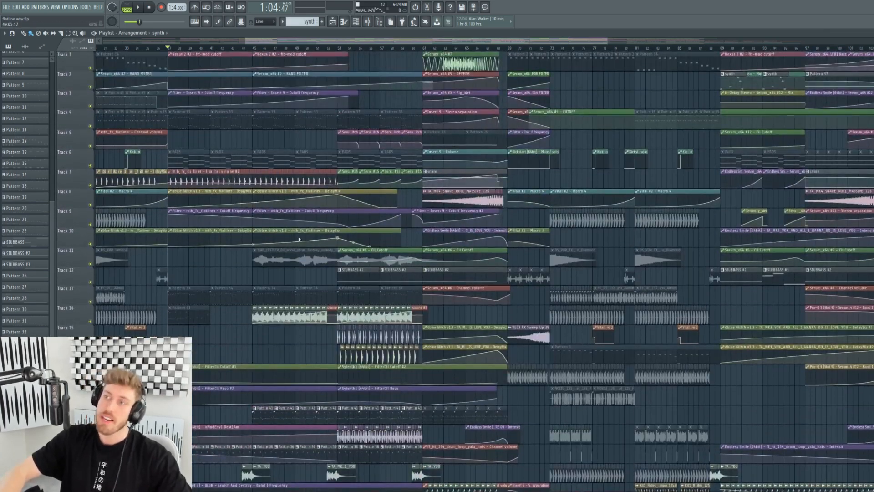
scroll(299, 246, down, 18)
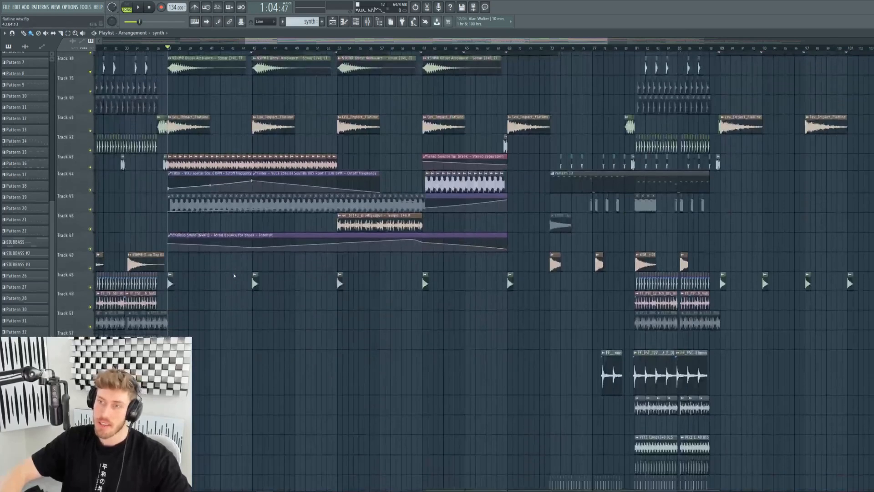
Show the sample settings of Track 41's Lev_Impact_Flatline clip and Track 7's mth_fx_flatliner clip.
double_click(189, 127)
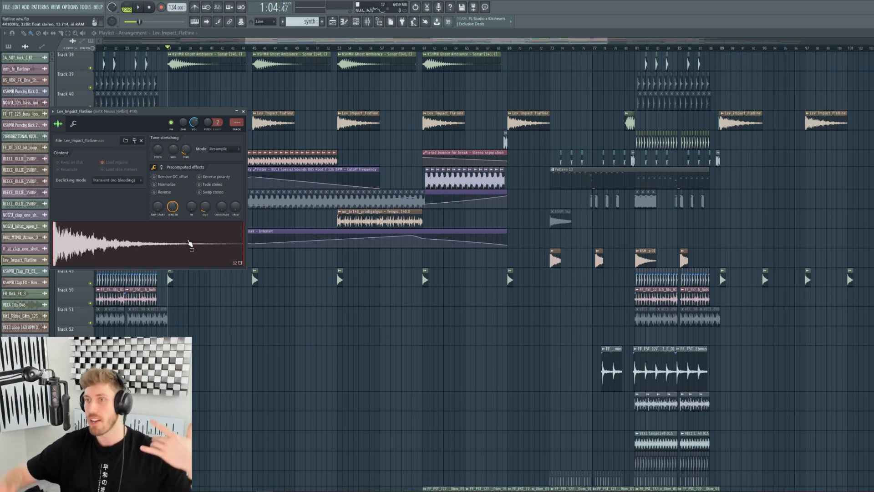
click(243, 111)
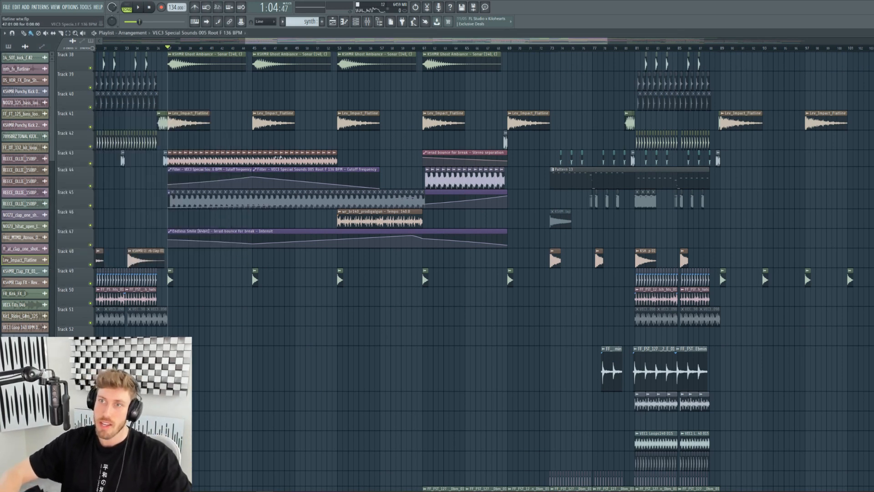
scroll(279, 158, up, 10)
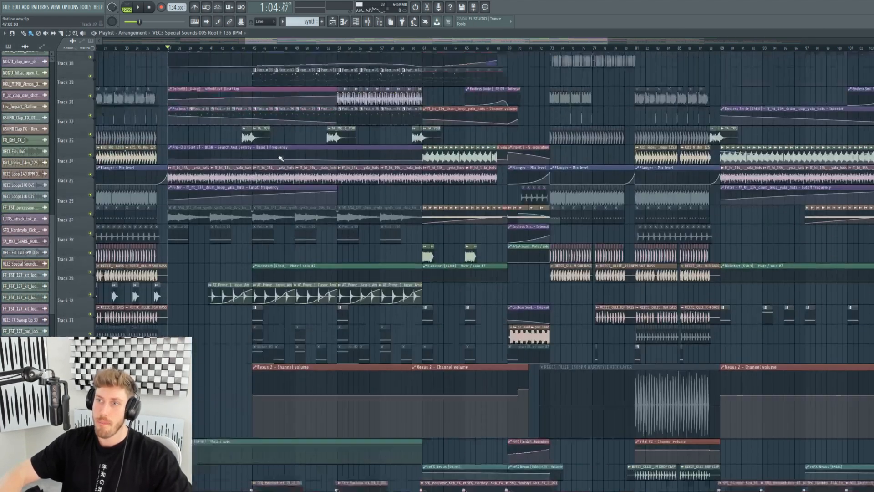
scroll(280, 158, up, 3)
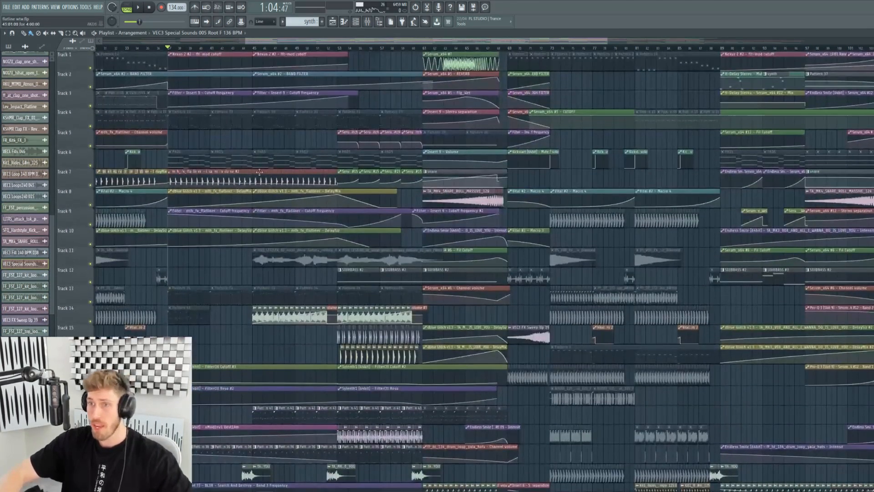
double_click(198, 181)
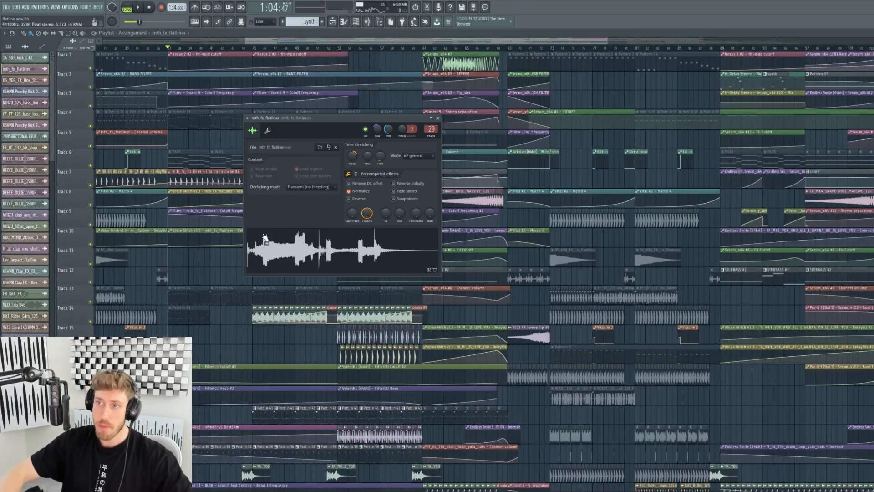
click(150, 9)
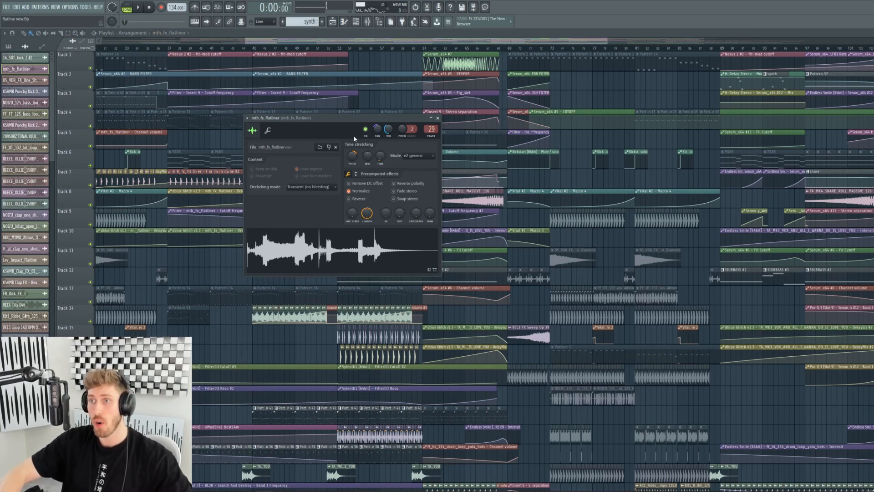
Play the break with all tracks from bar 37 while following its layers in the playlist, and stop playback.
click(169, 49)
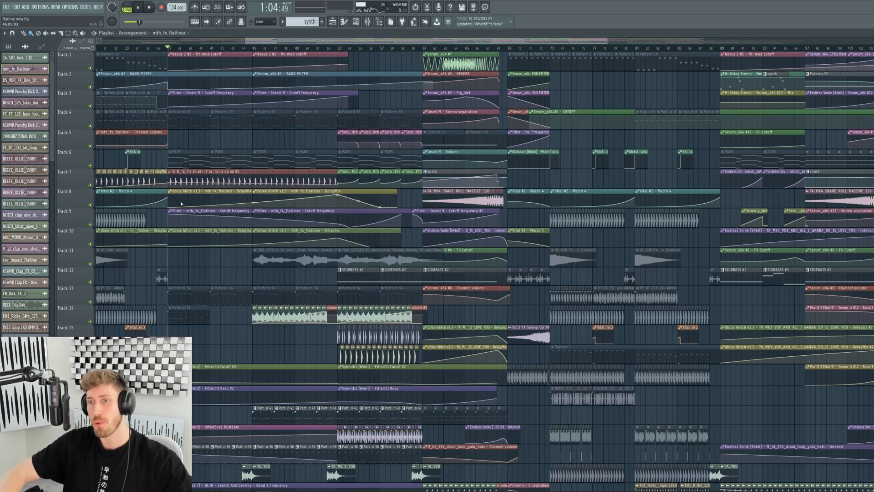
drag(245, 41, 262, 42)
drag(609, 42, 574, 43)
scroll(623, 61, down, 4)
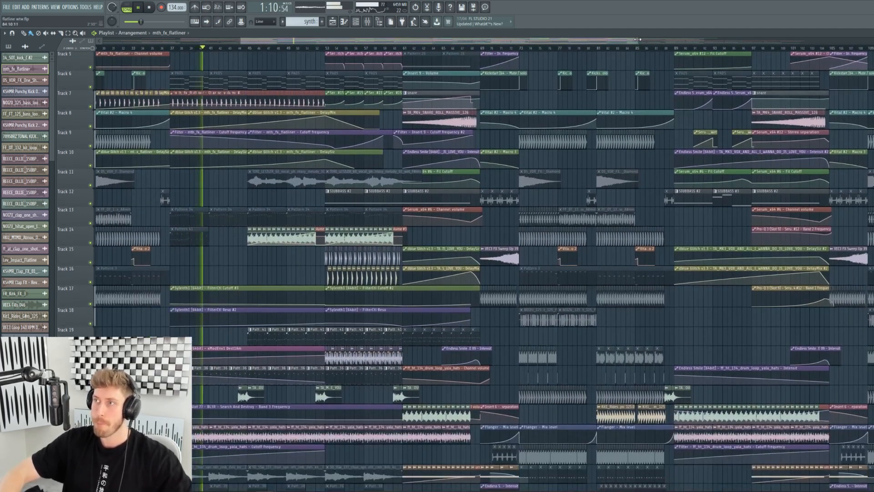
drag(637, 39, 585, 41)
scroll(354, 150, down, 11)
drag(406, 45, 379, 44)
key(space)
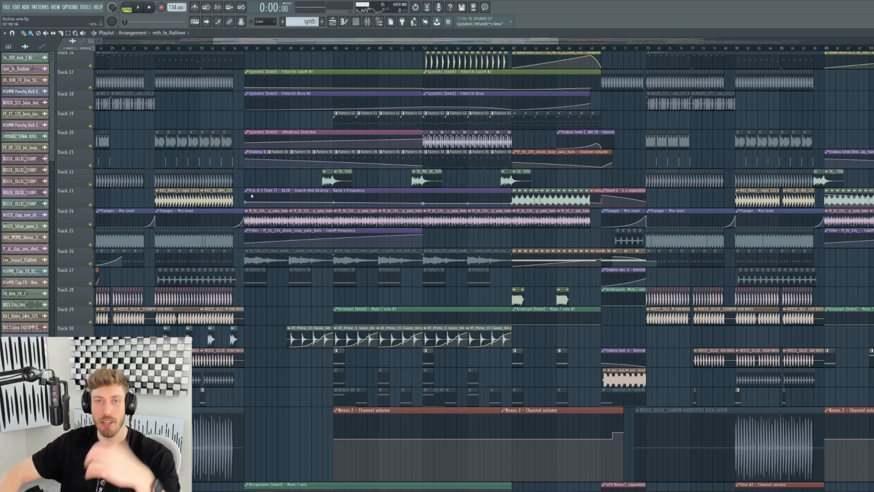
Solo Track 7, add Track 24's hat loop and play them together from bar 37.
scroll(305, 252, down, 6)
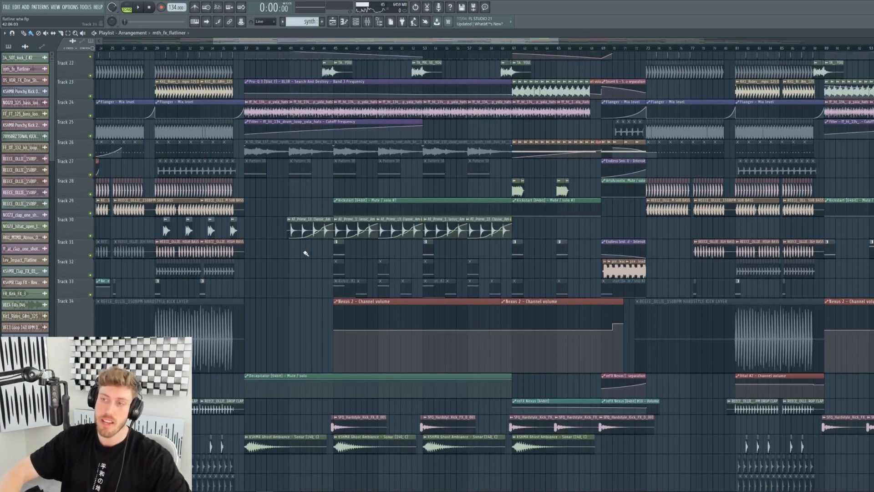
drag(225, 43, 250, 48)
scroll(217, 294, down, 12)
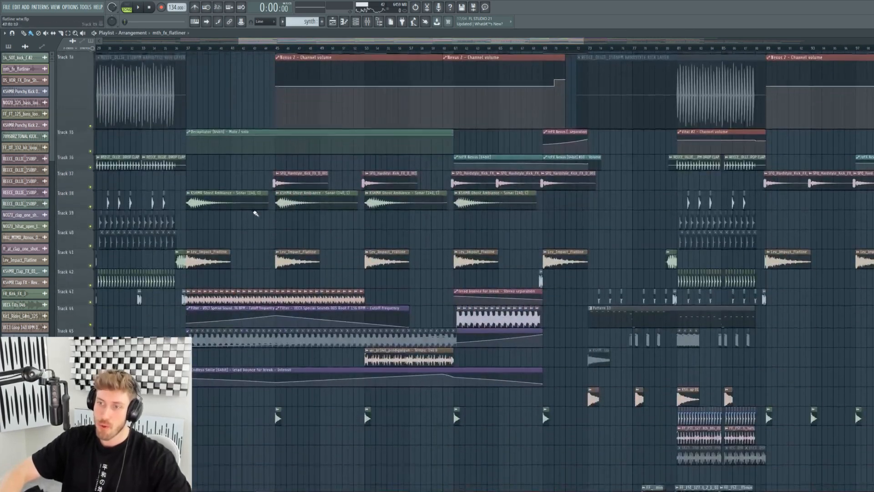
scroll(217, 294, up, 9)
scroll(217, 293, up, 15)
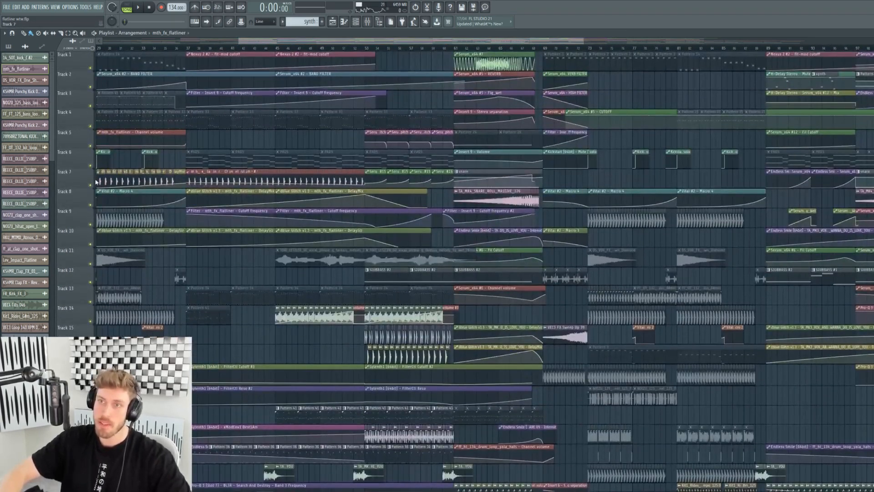
ctrl+click(90, 186)
scroll(203, 162, down, 8)
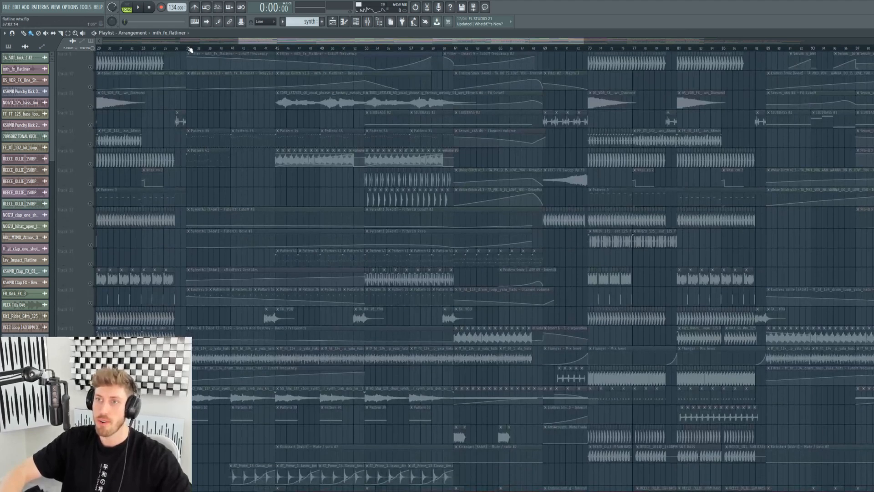
click(188, 49)
scroll(252, 245, down, 8)
ctrl+click(91, 204)
key(space)
Replace Track 24 with Track 26 among the soloed tracks and stop playback.
ctrl+click(92, 205)
ctrl+click(91, 245)
key(space)
Add Track 30's AT_Prime_134 chord loop to the soloed tracks and play them from bar 41.
scroll(91, 265, down, 12)
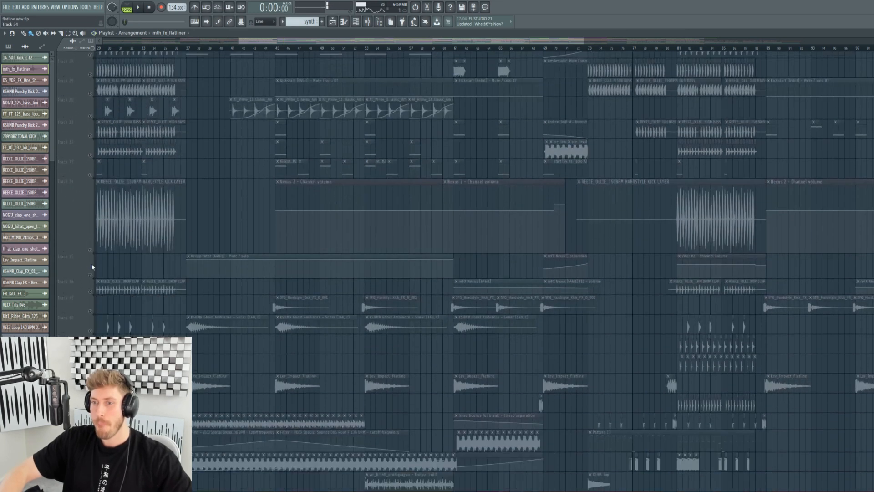
ctrl+click(90, 89)
click(232, 48)
key(space)
scroll(273, 132, up, 5)
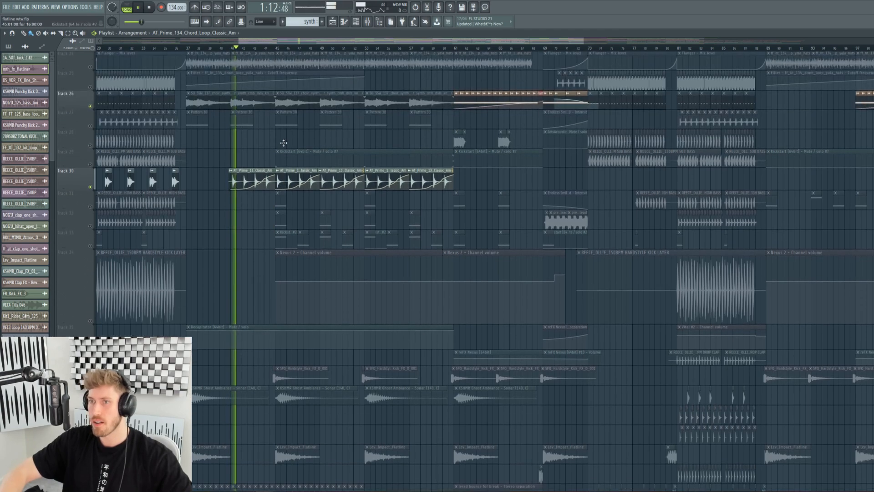
scroll(283, 143, up, 20)
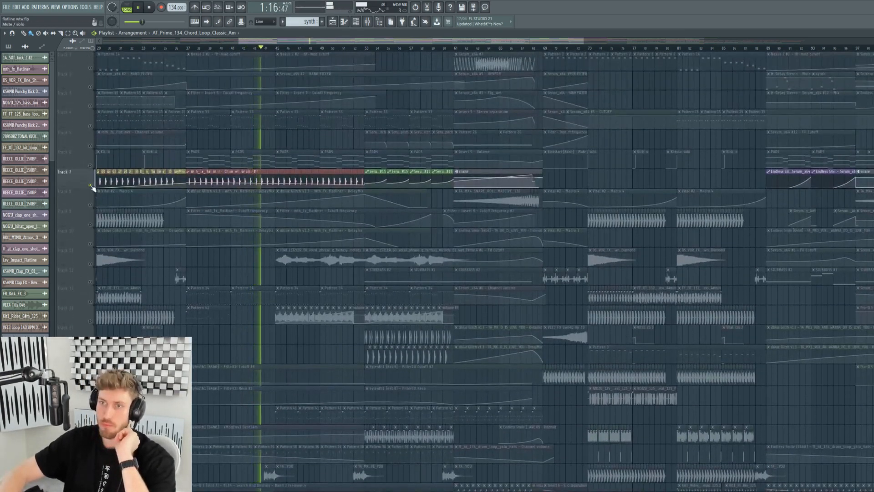
scroll(254, 230, down, 13)
scroll(253, 230, down, 9)
key(space)
Show the chord loop's mixer insert 44 and its dblue Glitch v1.3 effect settings, auditioning the loop.
click(367, 22)
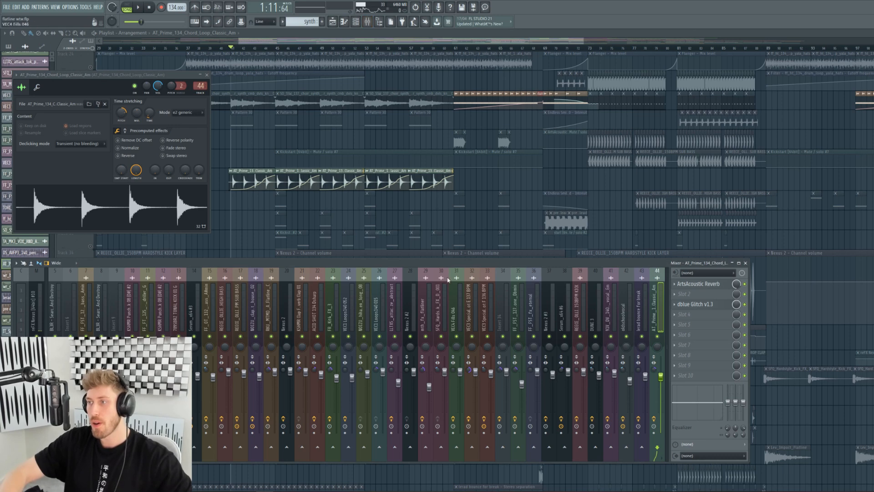
click(713, 306)
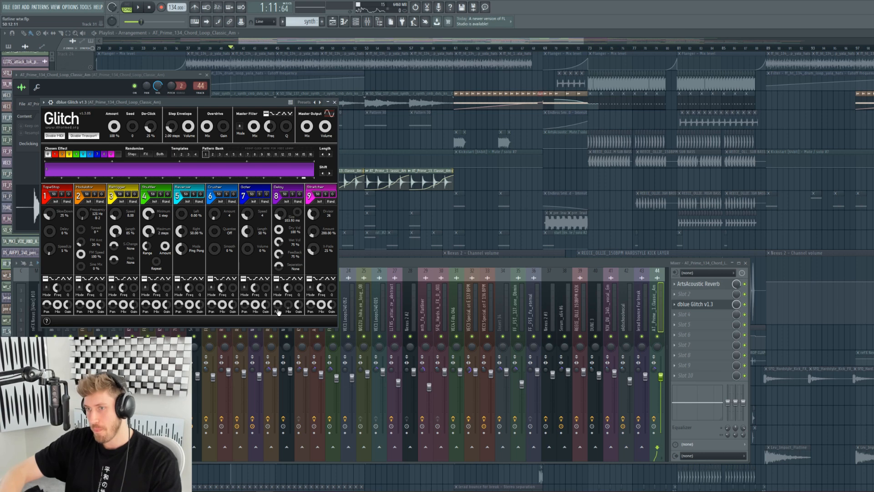
key(space)
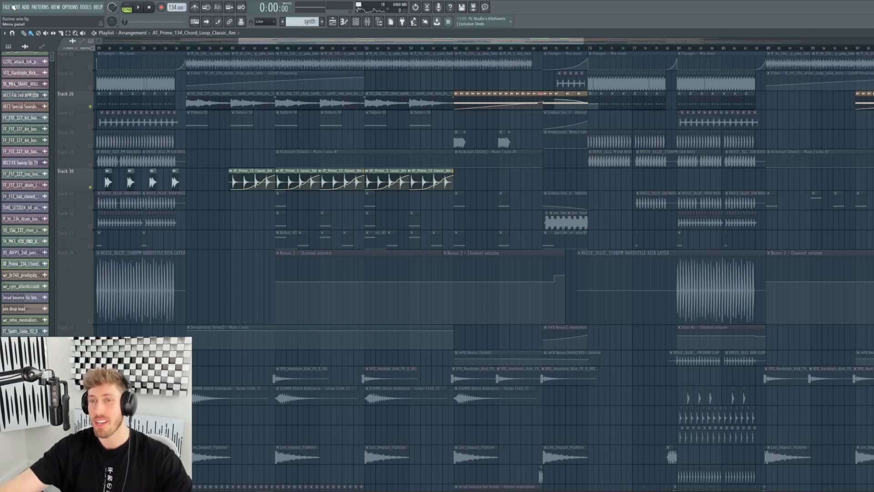
scroll(292, 191, up, 2)
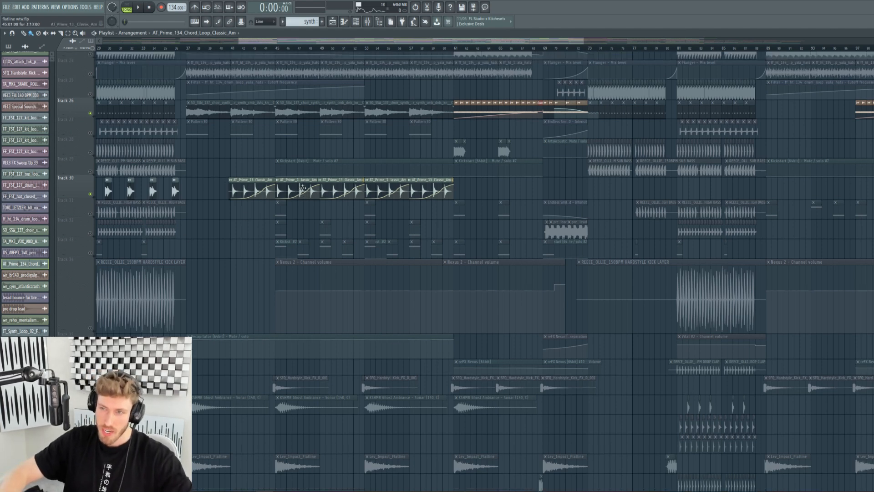
scroll(253, 207, down, 2)
scroll(252, 206, up, 15)
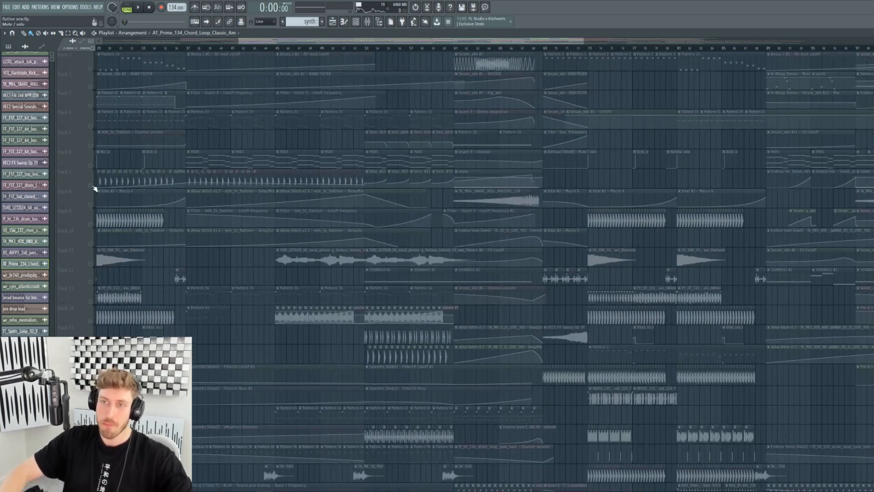
Add Track 7 to the soloed chord loop, play them from bar 45 and look through the lower tracks.
click(94, 187)
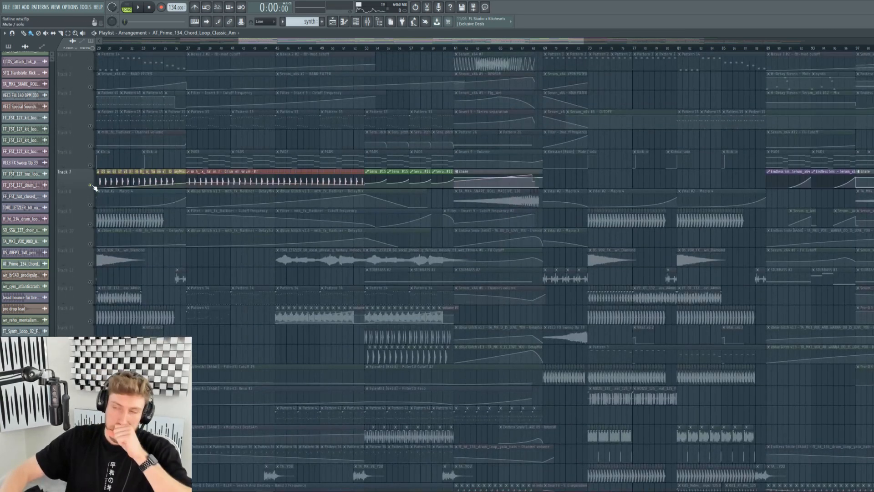
click(277, 48)
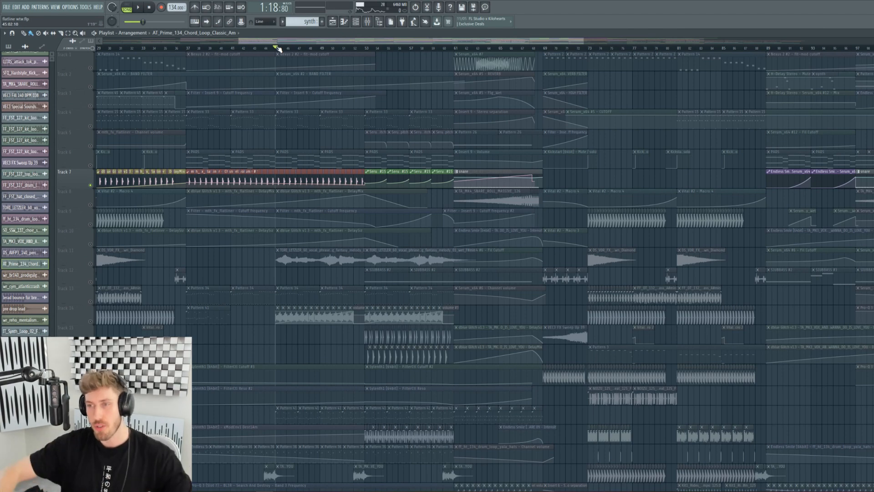
key(space)
scroll(304, 202, down, 7)
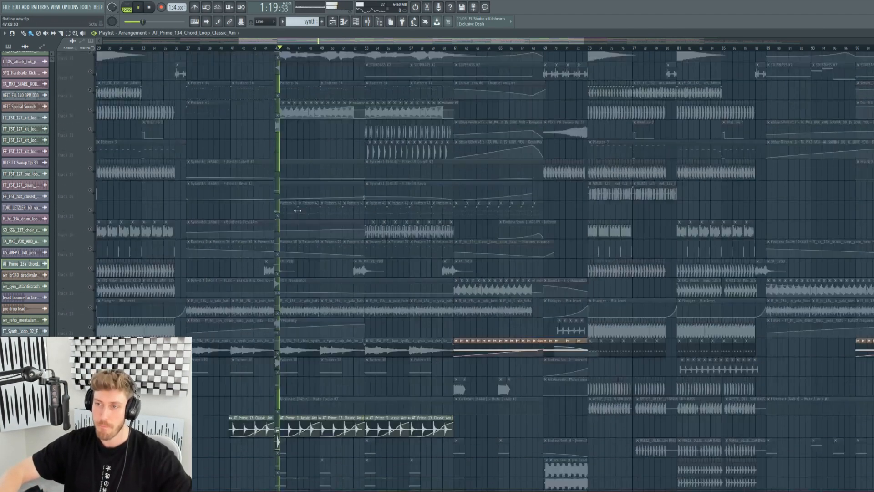
scroll(289, 234, down, 8)
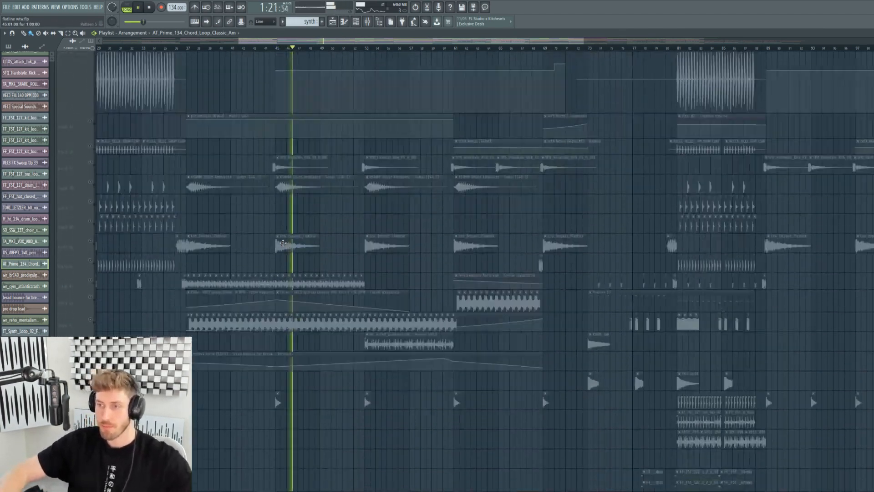
scroll(255, 230, down, 3)
scroll(154, 191, up, 3)
key(space)
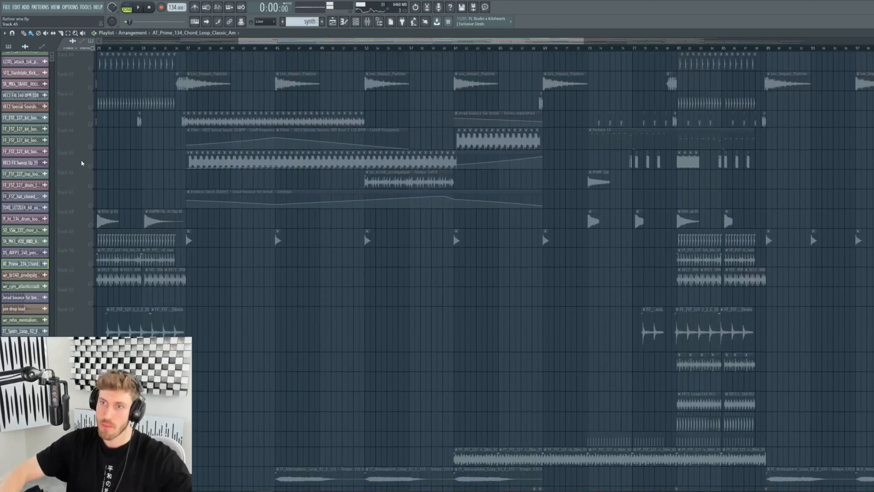
Solo Track 43 and show the VEC3 Special Sounds 005 sample's settings and the Gross Beat effect on its mixer insert 33.
ctrl+click(90, 124)
click(246, 113)
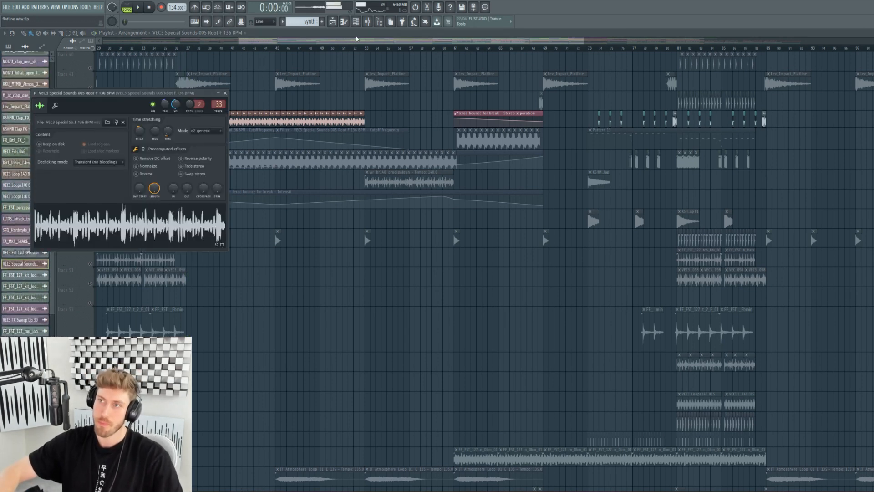
click(375, 22)
key(space)
click(717, 337)
key(space)
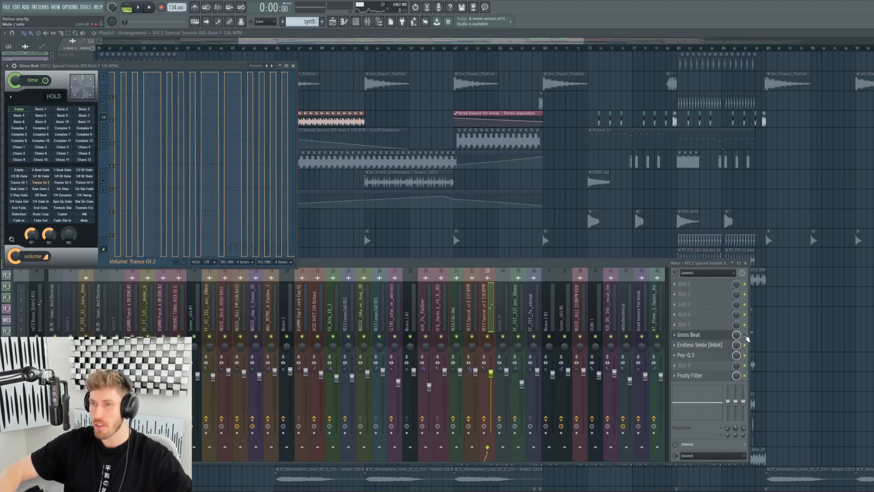
Audition the Special Sounds loop and show Gross Beat's Trance Gt 2 volume gate during playback.
click(141, 9)
key(F12)
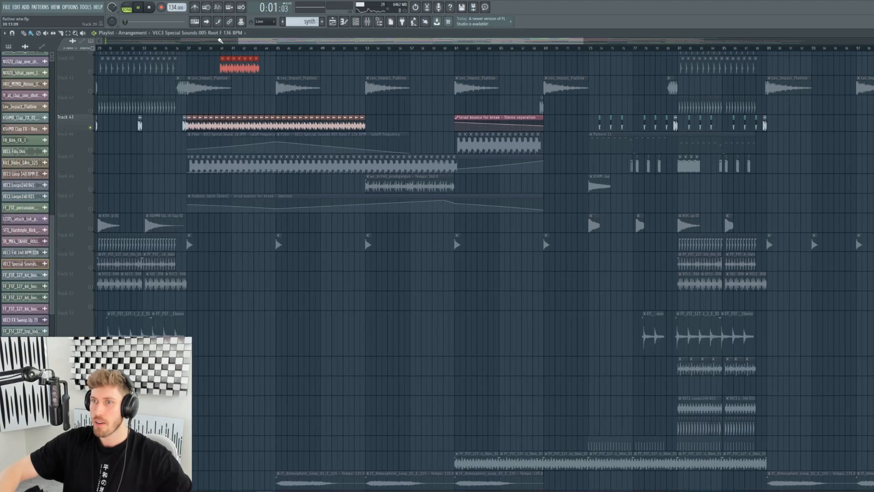
scroll(195, 49, up, 1)
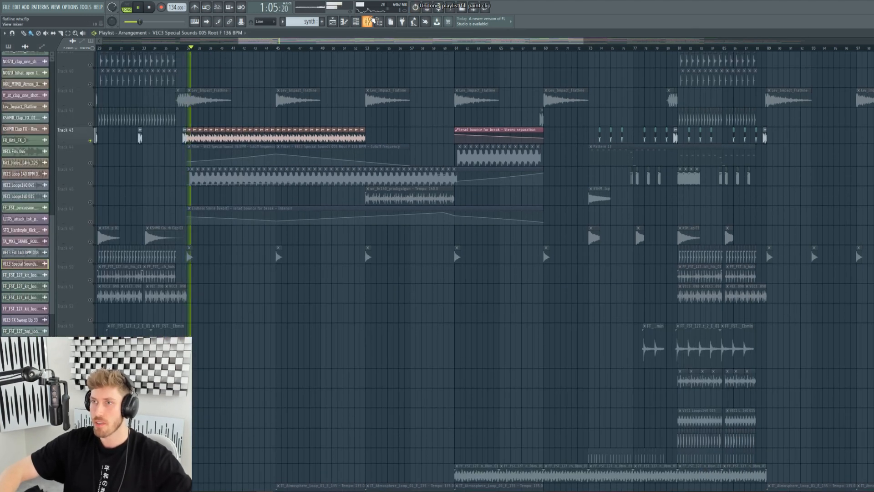
key(F9)
click(711, 334)
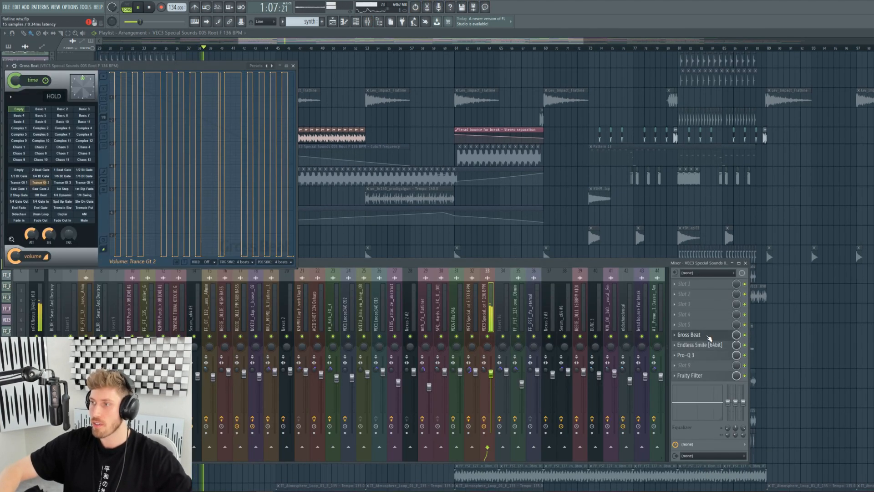
key(F12)
key(space)
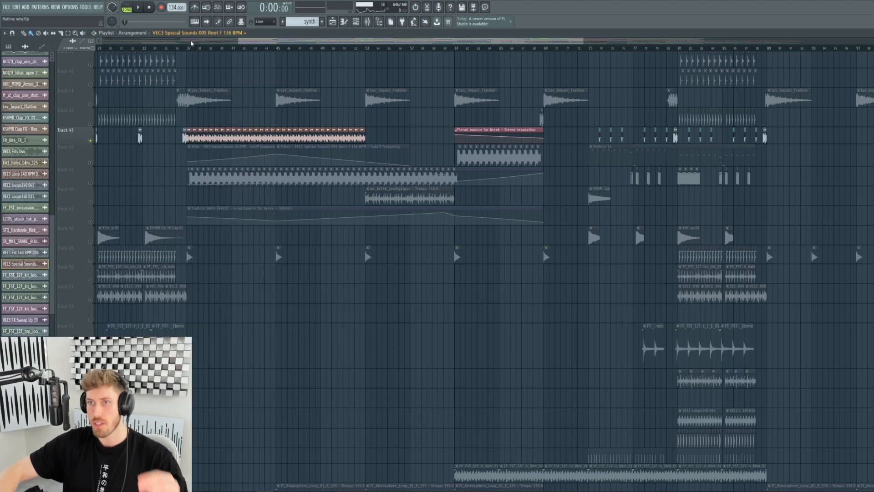
Replay the soloed Special Sounds loop from bar 37, then bring all tracks back into the mix.
key(space)
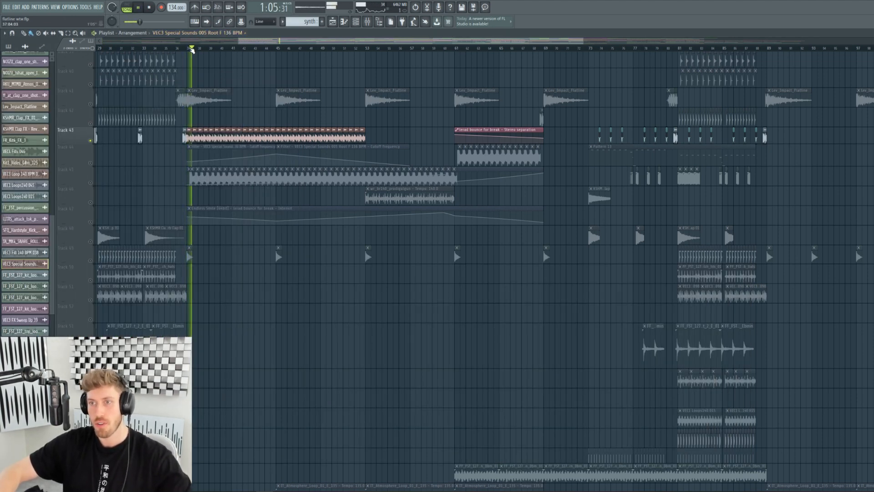
key(space)
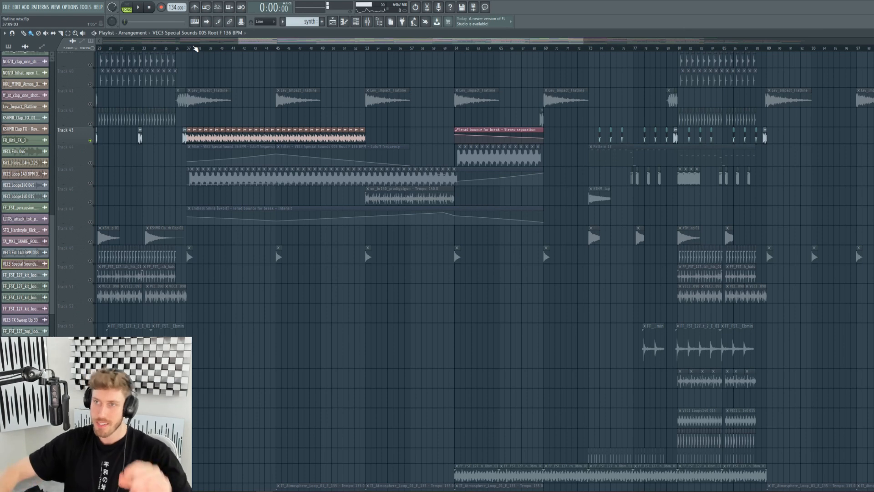
click(191, 48)
drag(589, 42, 547, 74)
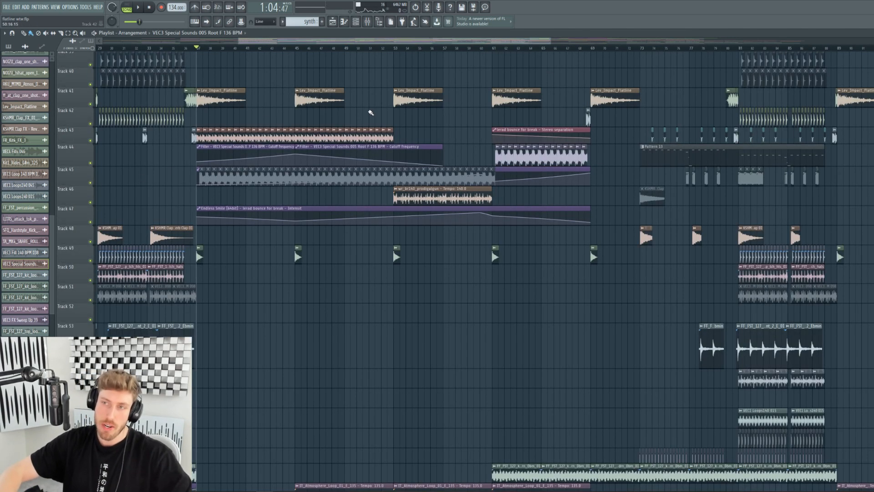
Show the wr_cym_atlanticcrash sample's settings, solo Track 49 and audition it with its ArtsAcoustic Reverb mixer insert in view.
scroll(226, 191, down, 5)
double_click(200, 120)
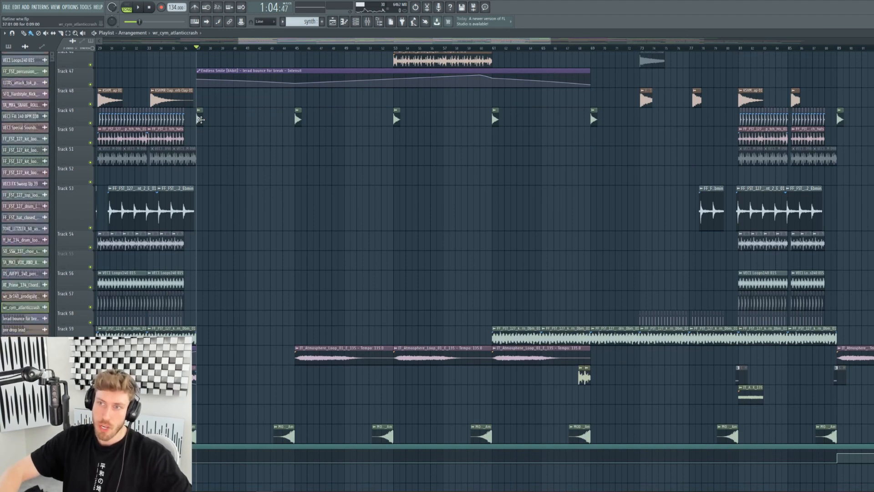
drag(192, 123, 216, 221)
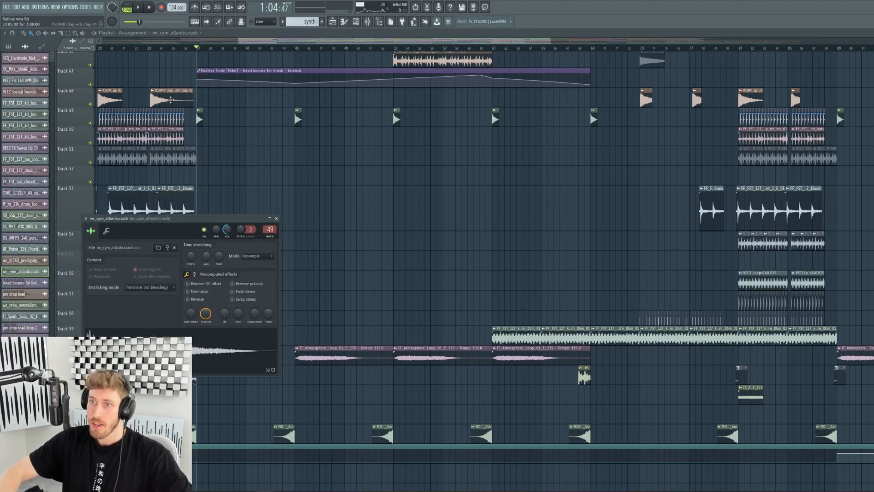
right_click(91, 123)
key(space)
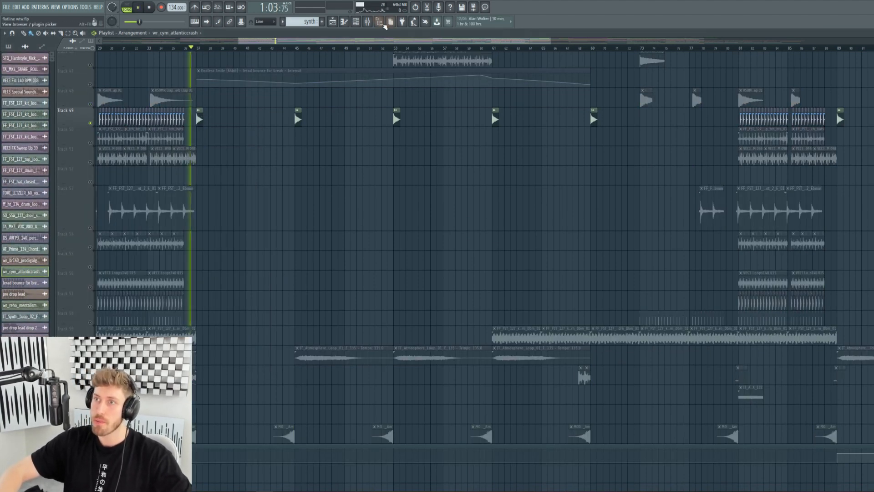
key(F9)
click(715, 305)
click(715, 305)
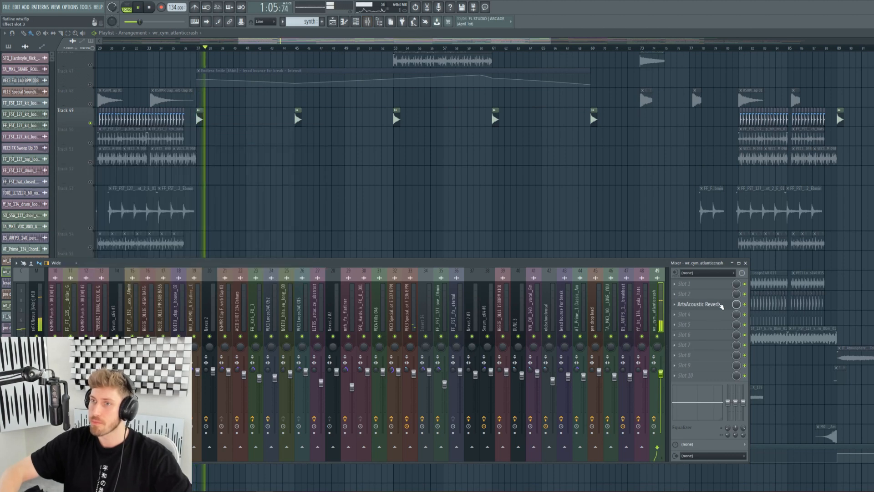
key(space)
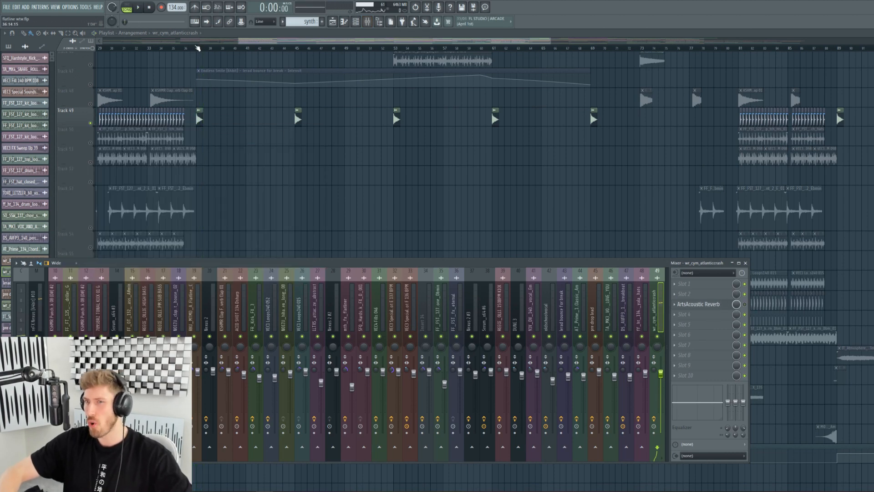
Replay the soloed crash from bar 37 and show its mixer insert 49 between playbacks.
key(F9)
click(191, 47)
key(space)
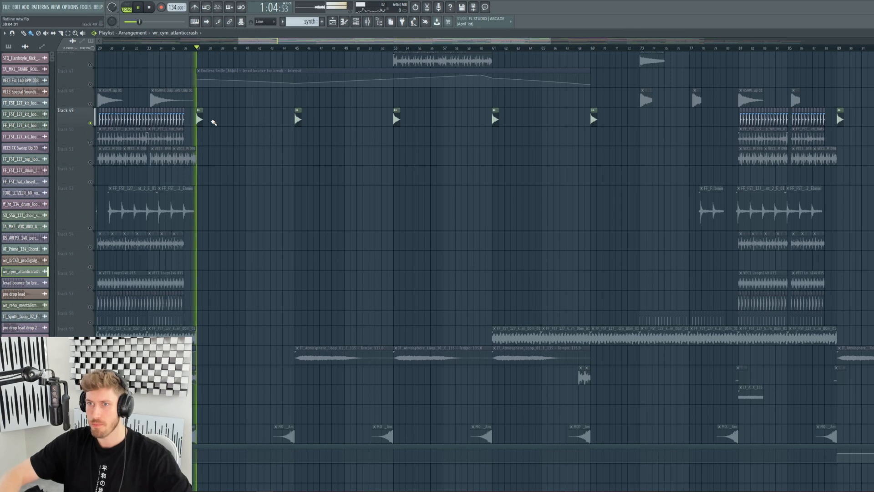
key(space)
key(F9)
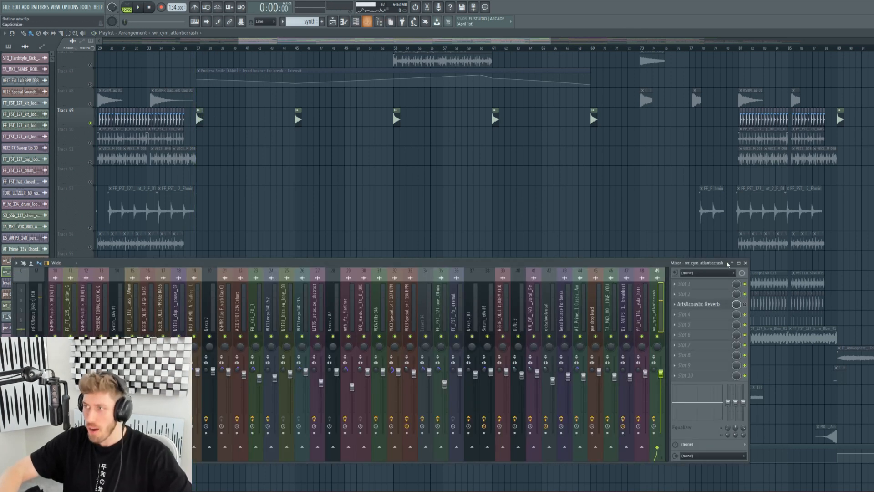
key(F9)
key(space)
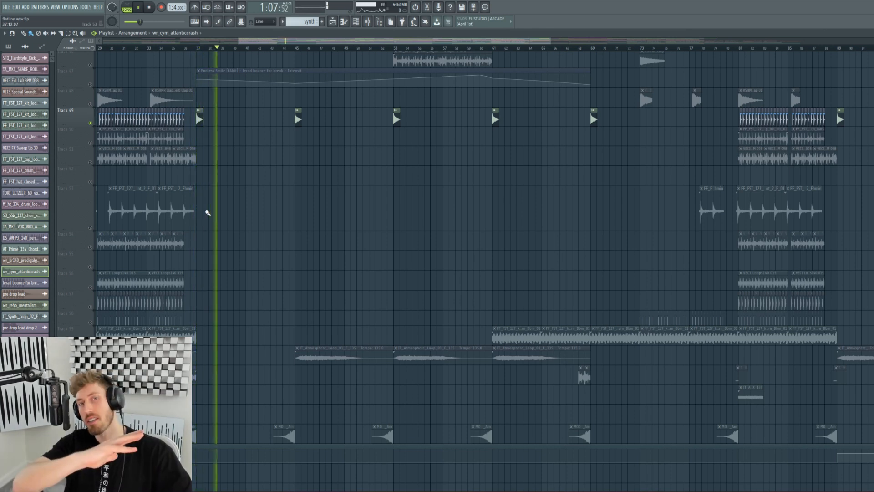
key(space)
Replace the soloed crash with Track 38's KSHMR Ghost Ambiance - Sonar sample and play it from bar 37.
scroll(204, 212, up, 1)
scroll(205, 211, up, 9)
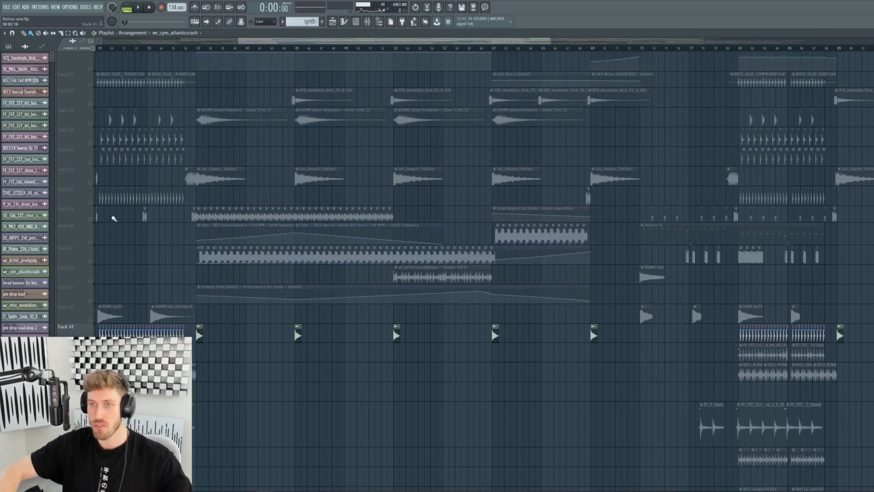
right_click(91, 220)
right_click(92, 220)
scroll(131, 209, up, 4)
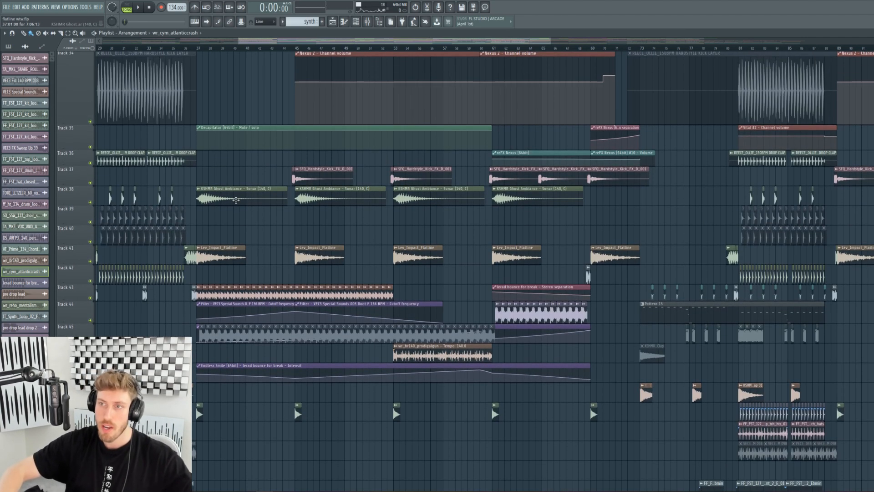
right_click(91, 204)
click(93, 208)
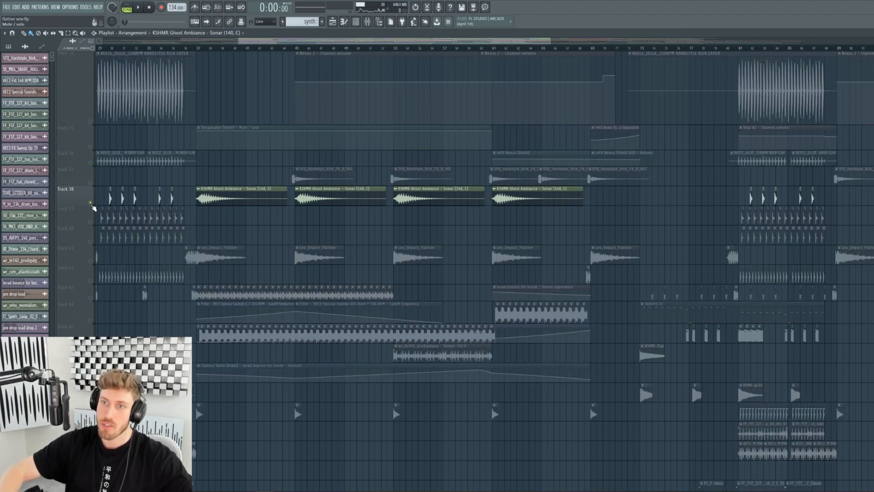
key(space)
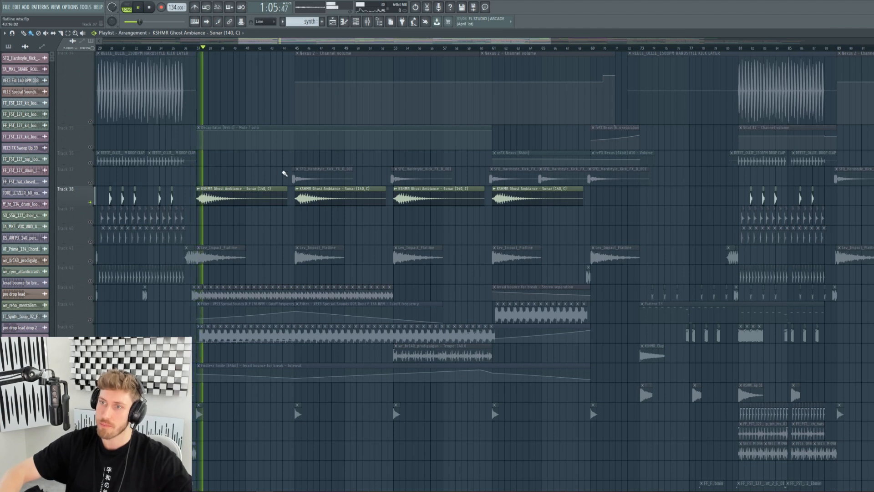
Add Track 41's Lev_Impact_Flatline to the soloed ambiance, play both from bar 37 and unsolo them.
scroll(284, 173, up, 4)
key(space)
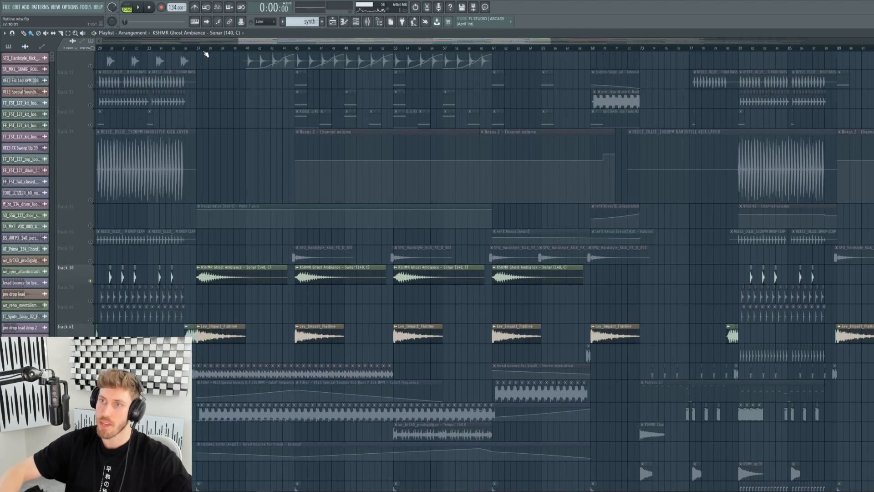
key(space)
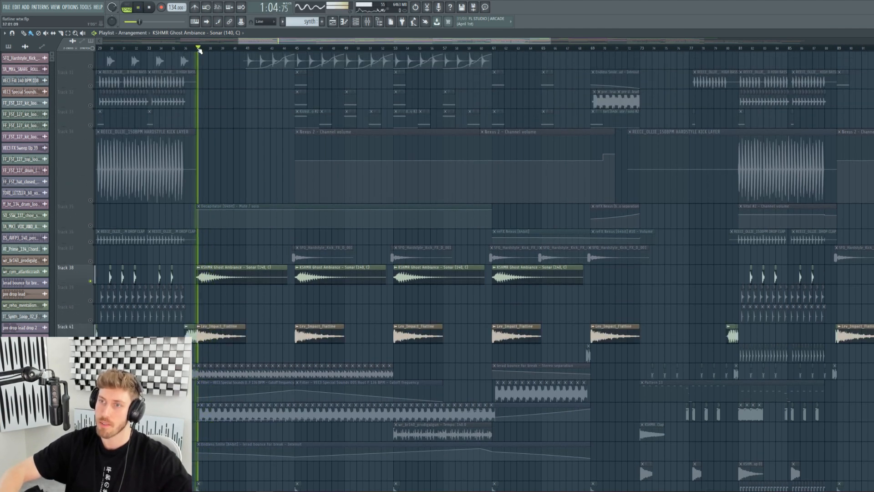
key(space)
right_click(90, 262)
right_click(91, 264)
right_click(90, 261)
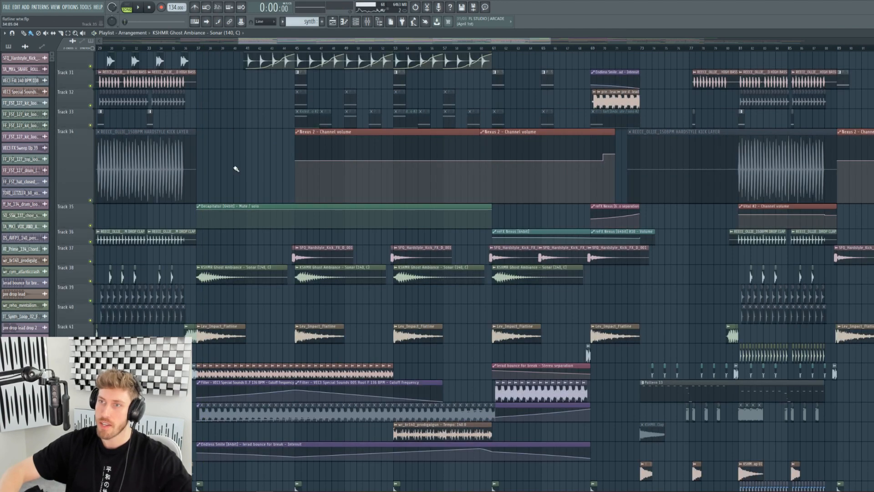
Set the playback position to bar 45 and show the TA_MK3_VOX_AND_ALL_I_WANNA_DO_IS_LOVE_YOU vocal sample's settings.
scroll(286, 122, up, 6)
scroll(286, 122, up, 12)
scroll(290, 272, up, 9)
scroll(290, 272, down, 4)
click(295, 50)
double_click(356, 191)
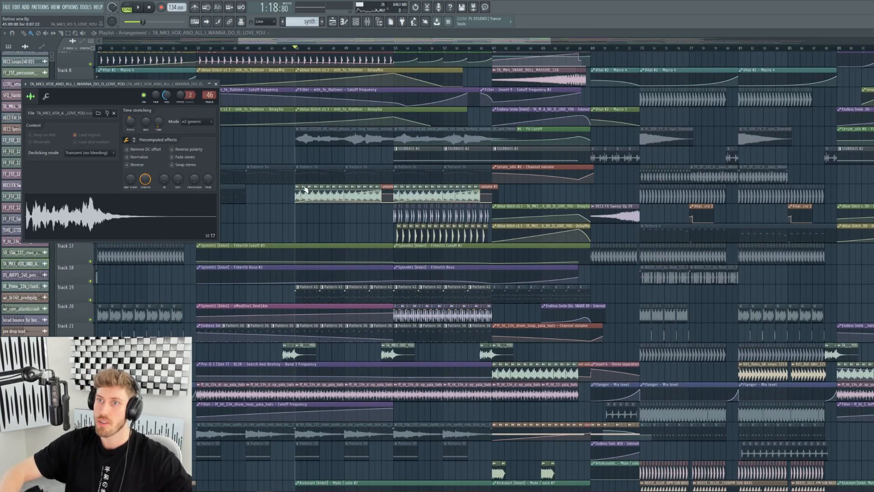
key(Escape)
Solo Track 19 and audition its pattern clips from bar 45.
scroll(339, 332, down, 1)
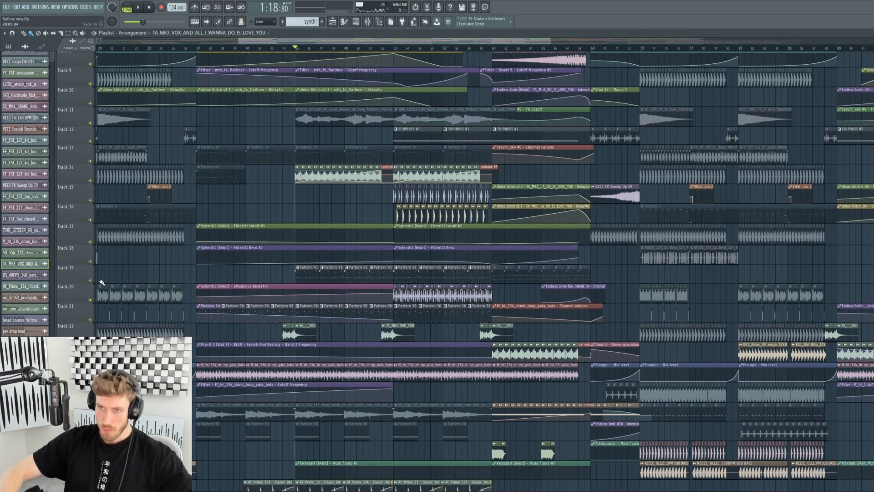
right_click(90, 281)
key(space)
key(space)
Solo Track 21 instead and audition its pattern clips from bar 42.
right_click(90, 320)
click(258, 48)
key(space)
key(space)
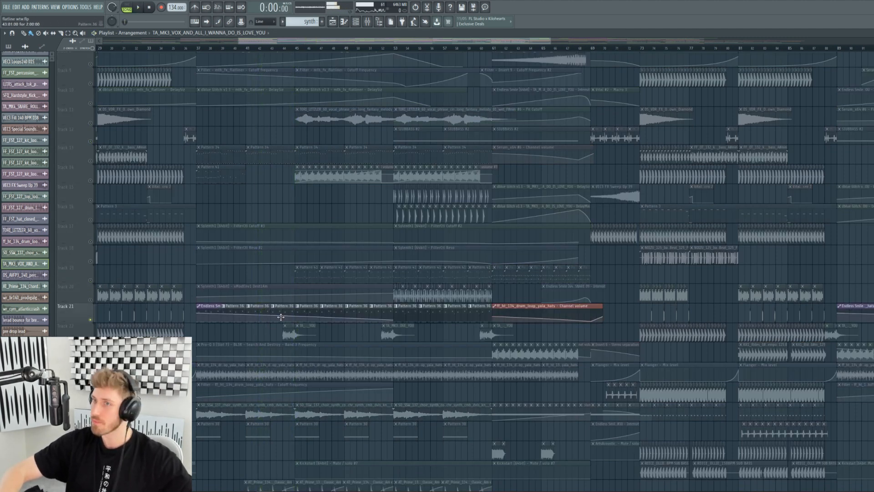
Unsolo Track 21 and look over the break's layers across all playlist tracks.
scroll(231, 263, up, 6)
right_click(91, 267)
right_click(91, 268)
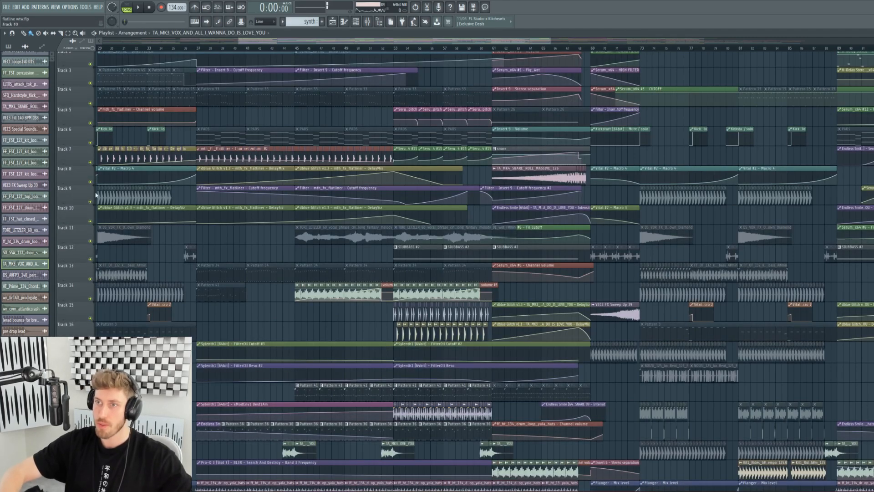
scroll(335, 183, down, 13)
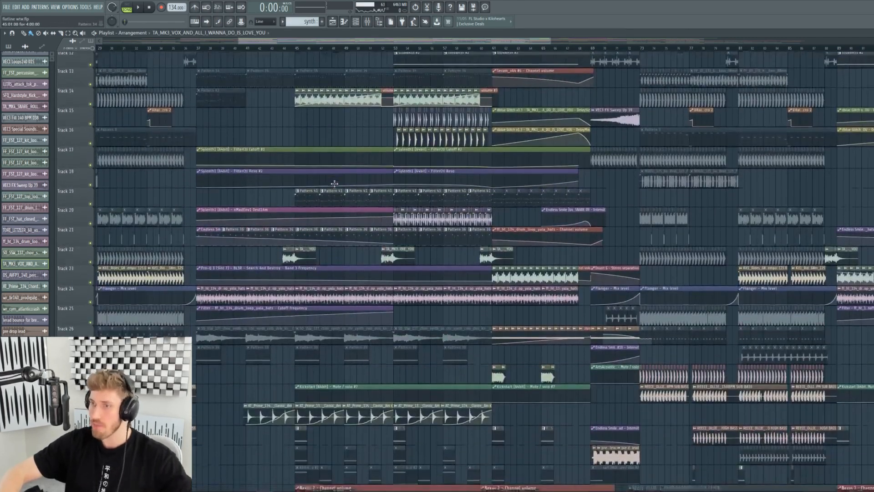
scroll(334, 184, down, 20)
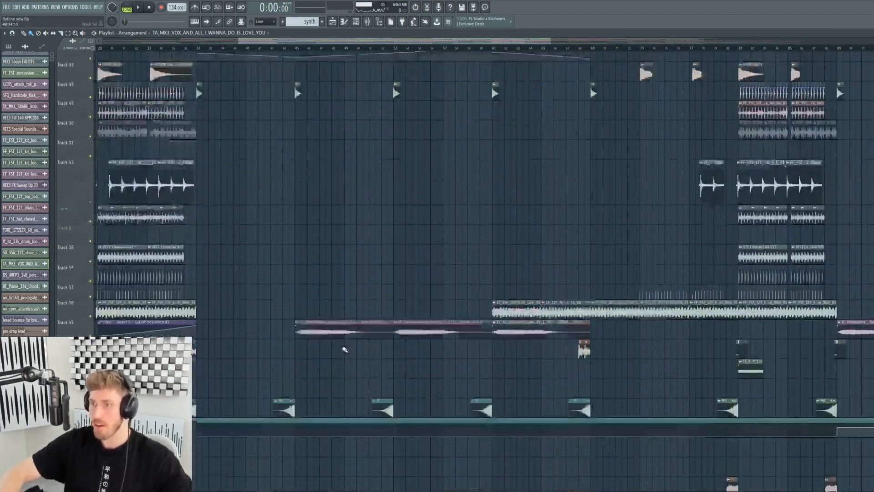
scroll(337, 298, up, 20)
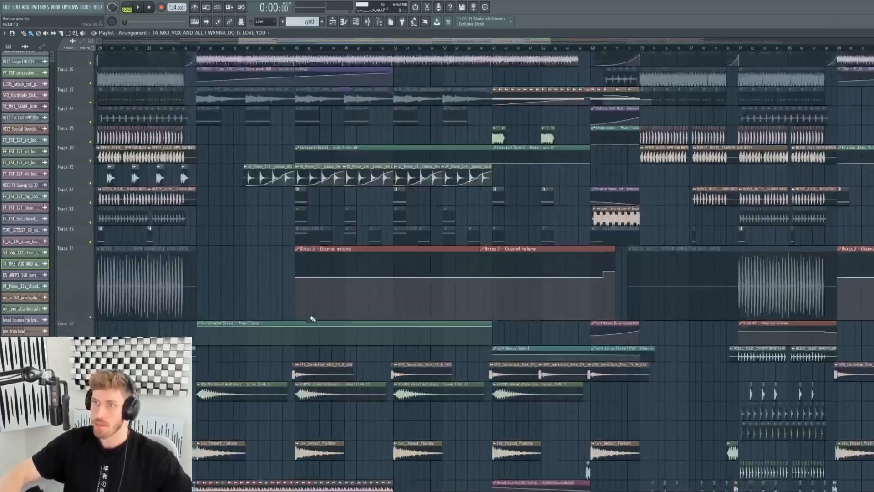
scroll(310, 319, up, 11)
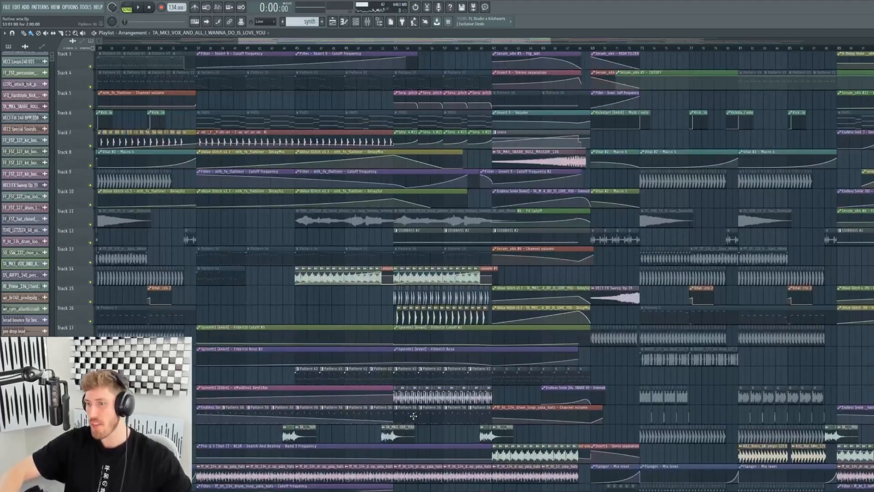
Show Pattern 36's Serum_x64 #11 notes in the piano roll, play them and return to the playlist in song mode.
double_click(414, 416)
key(space)
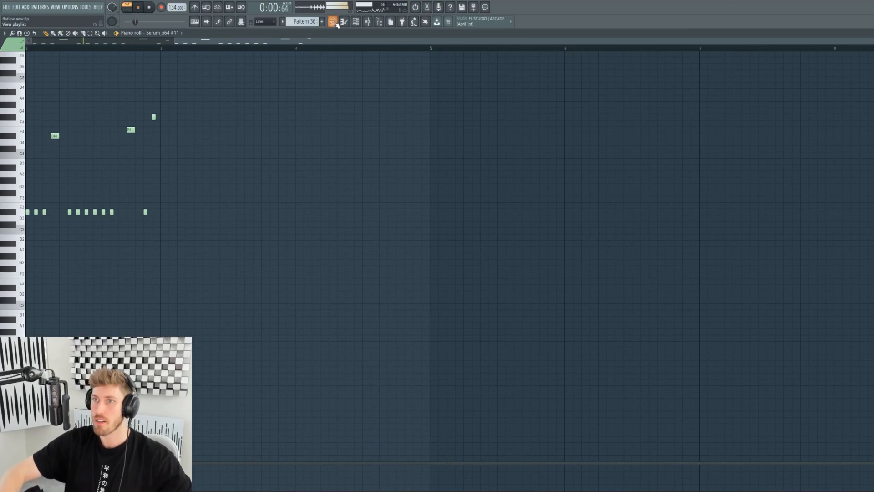
click(337, 24)
click(127, 6)
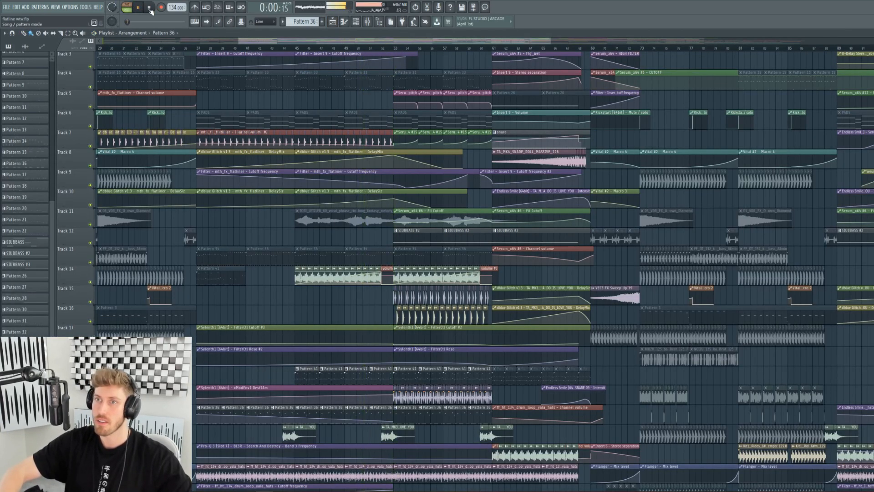
Show Pattern 41's Serum_x64 #10 notes and its channels, and open the Sylenth1 instrument.
click(357, 23)
click(334, 23)
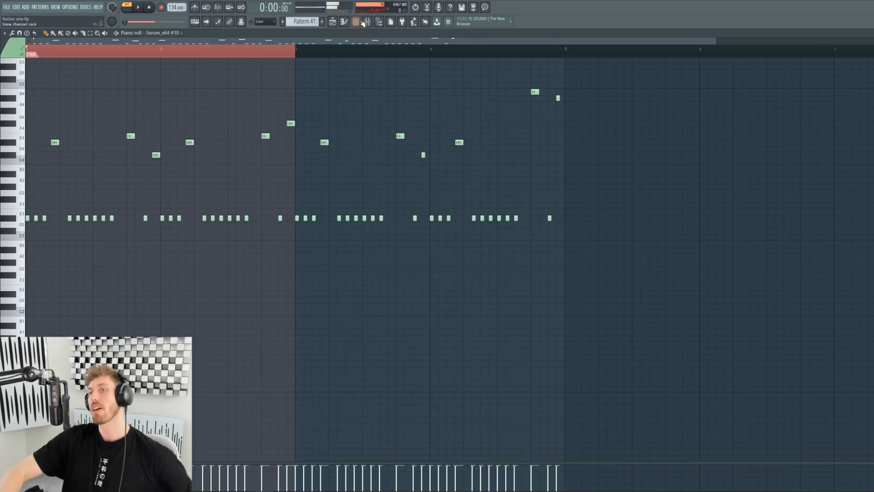
click(358, 22)
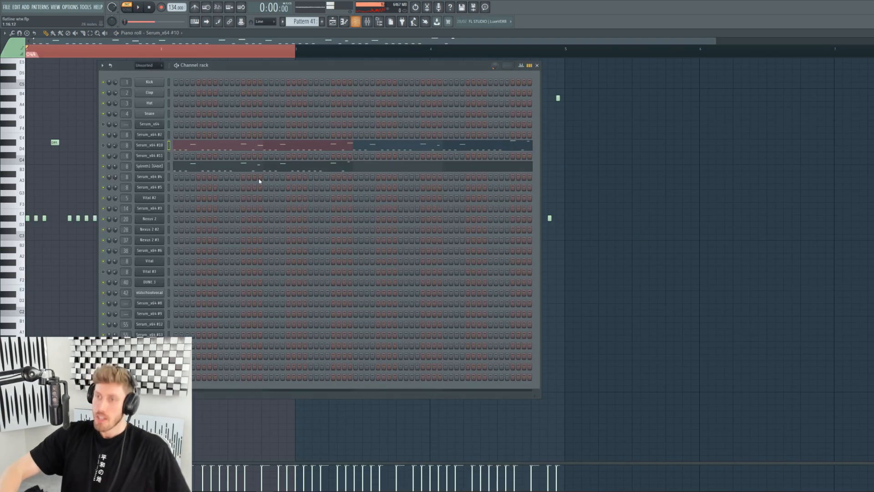
key(F7)
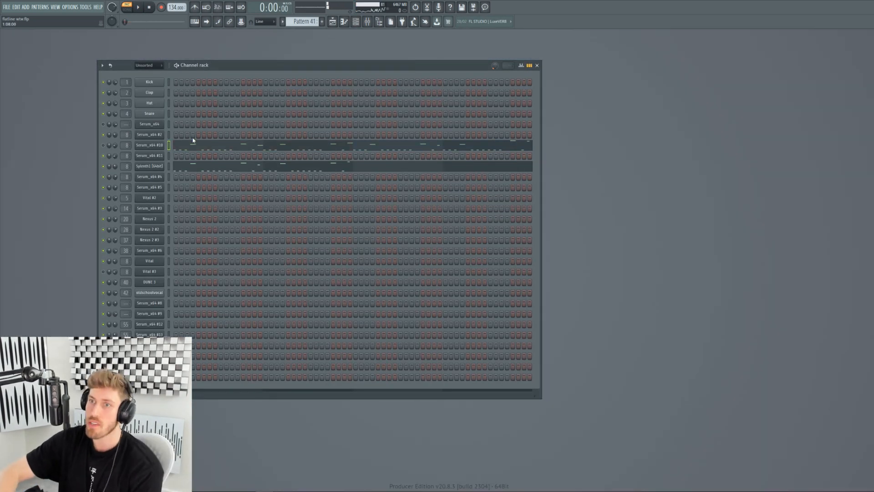
click(156, 170)
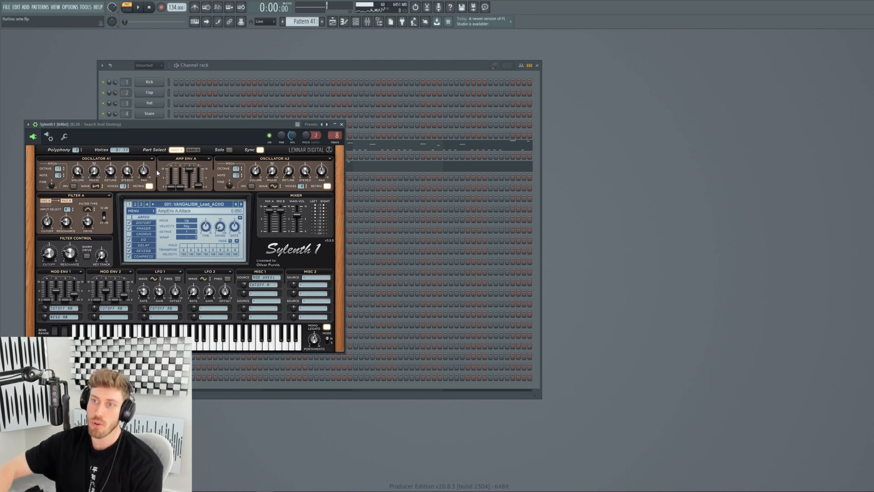
Audition Pattern 41 with its channels in view, stop it and return to the playlist.
click(236, 98)
key(space)
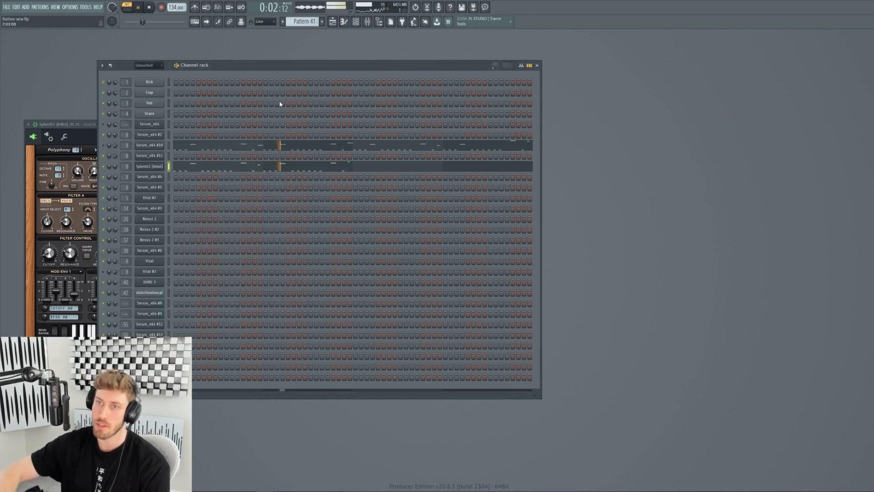
key(space)
click(81, 132)
click(332, 22)
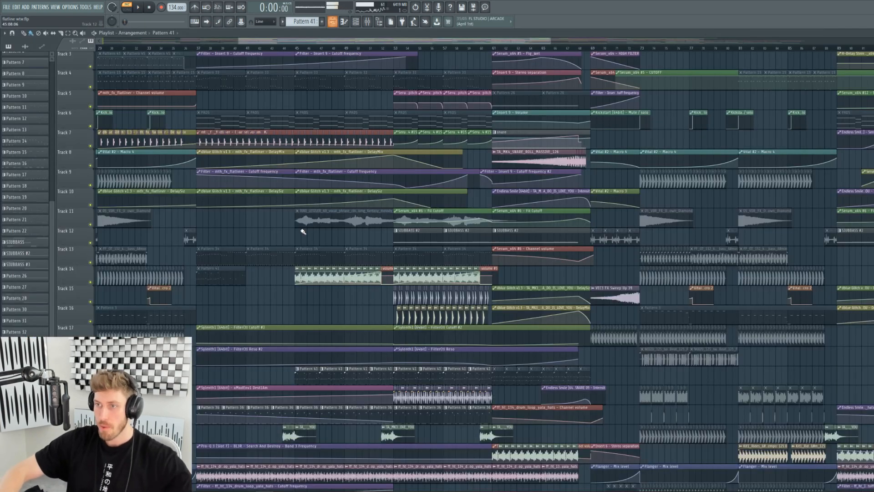
Select bars 37 to 61, solo Tracks 17 and 18 with the Sylenth1 filter automation, and start song playback.
drag(199, 49, 493, 49)
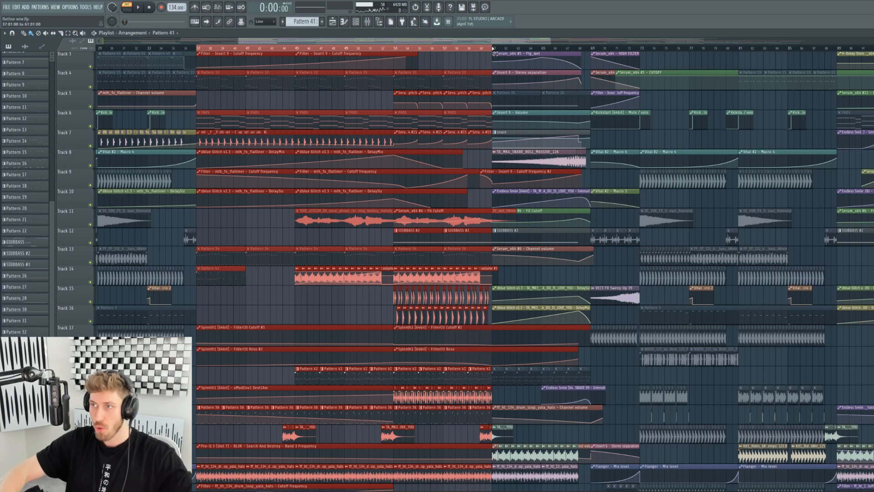
right_click(91, 342)
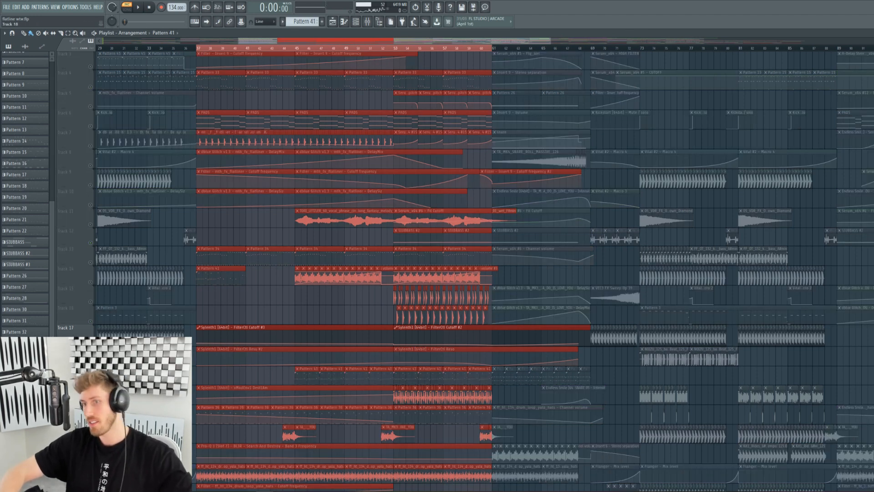
click(97, 361)
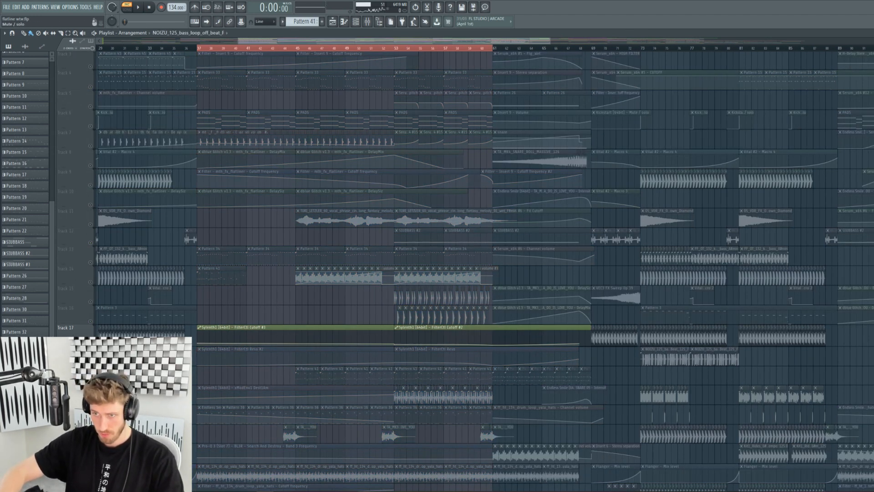
click(90, 362)
key(l)
key(space)
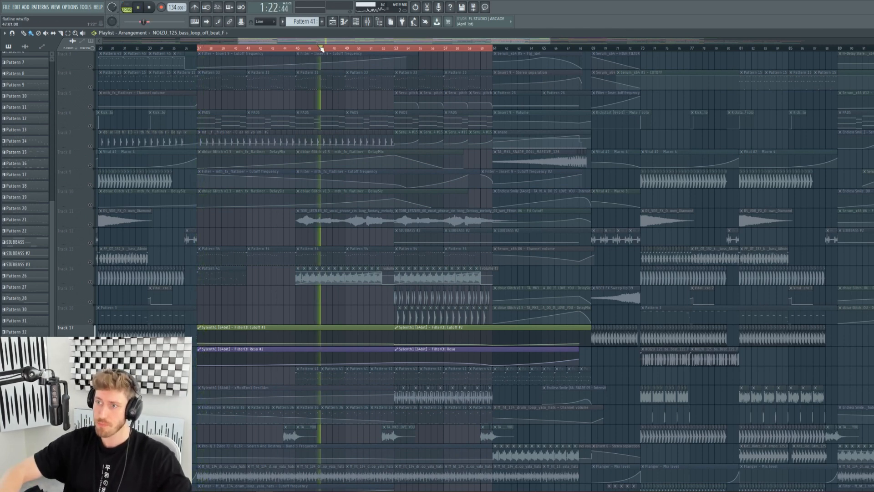
Add Track 19's Pattern 41 clips to the soloed automation and move playback to bar 45.
click(91, 262)
click(90, 263)
click(91, 381)
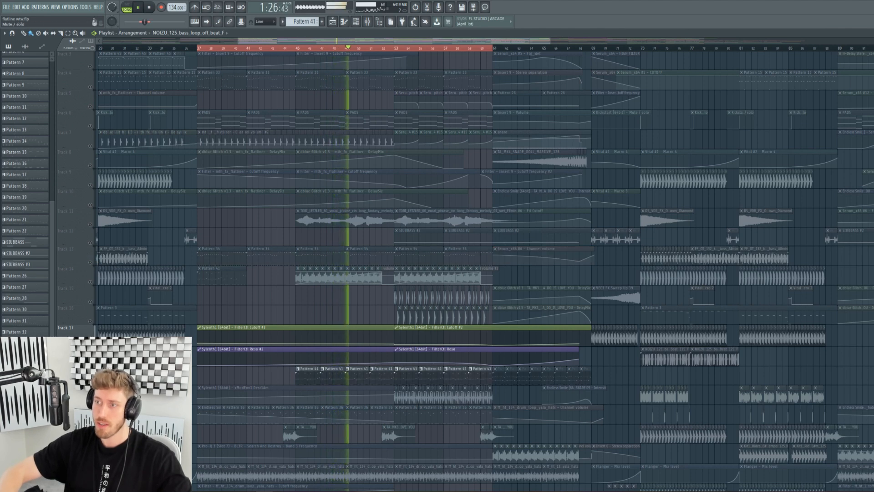
click(300, 48)
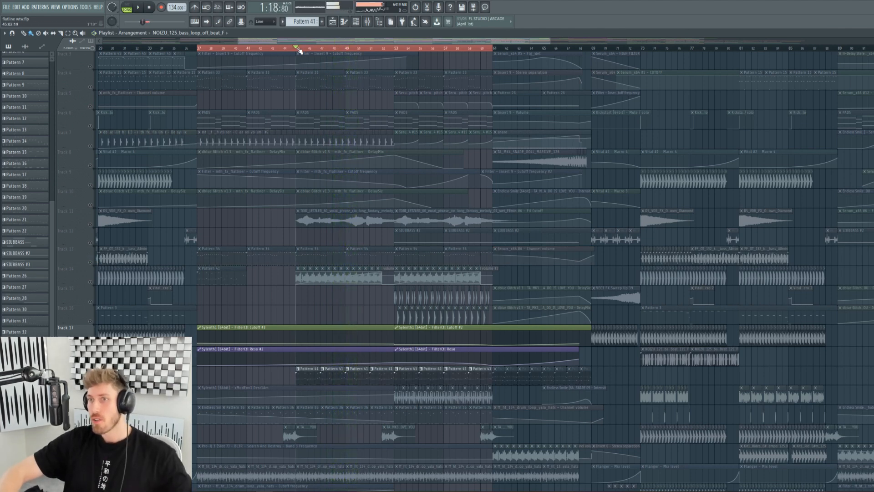
Open Pattern 41's Sylenth1 instrument and play the song to show it with the filter automation.
double_click(359, 381)
scroll(357, 209, down, 5)
click(356, 22)
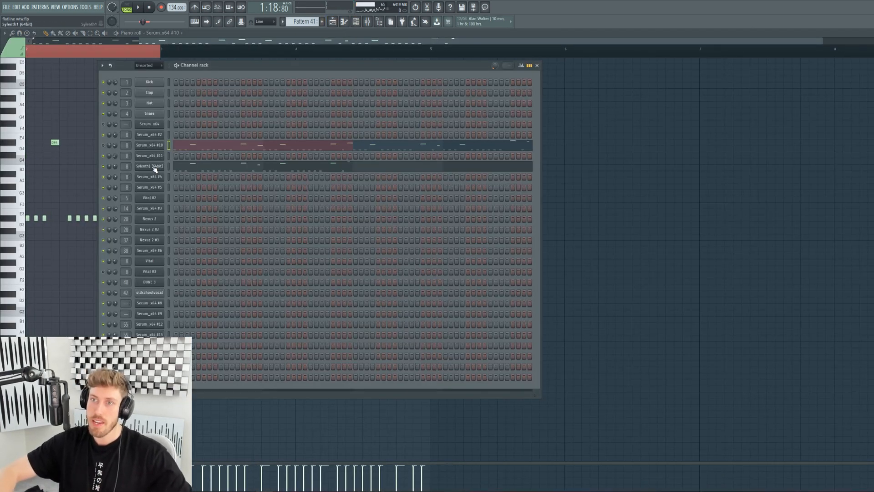
click(154, 168)
click(137, 9)
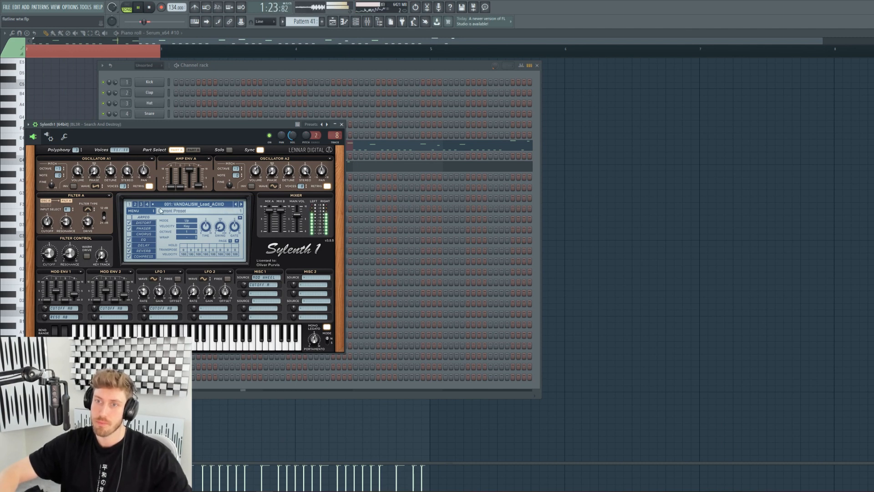
Try a different curve tension on Track 17's Sylenth1 filter cutoff automation clip and undo it.
click(334, 22)
click(334, 22)
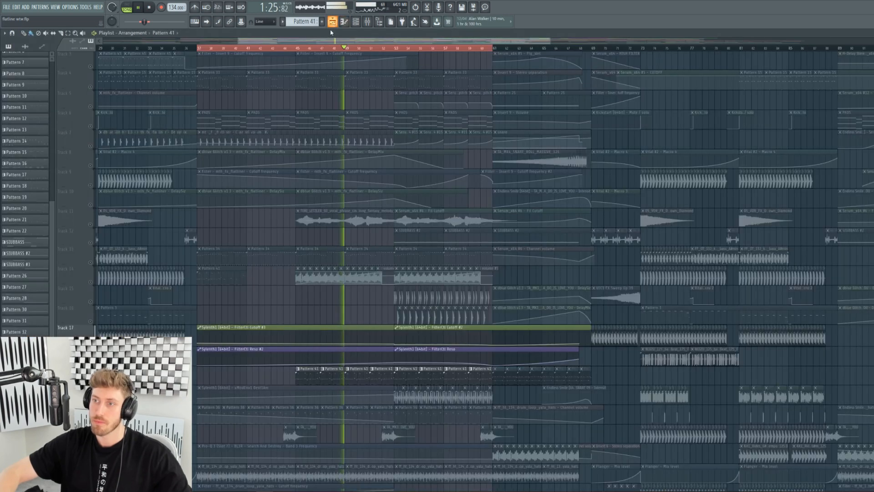
drag(295, 345, 296, 337)
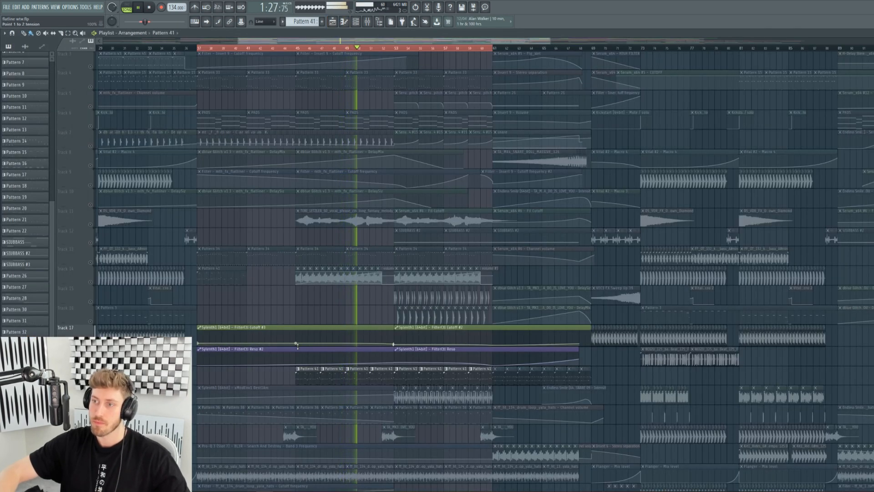
key(ctrl+z)
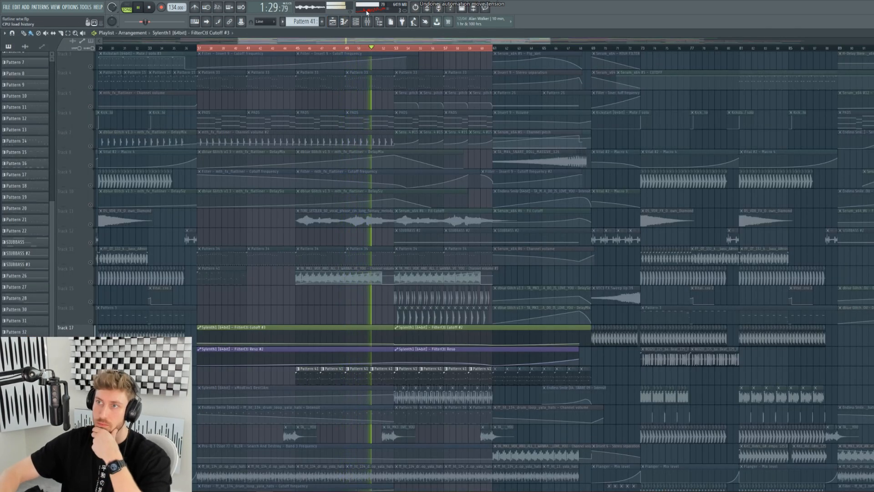
Show the Sylenth1 channel's mixer insert with its effect chain and audition Pattern 41 in pattern mode.
click(356, 21)
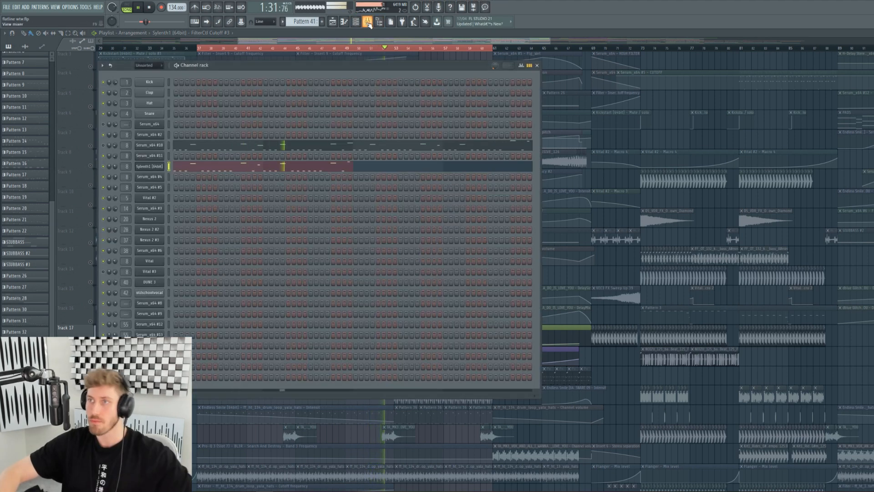
click(367, 21)
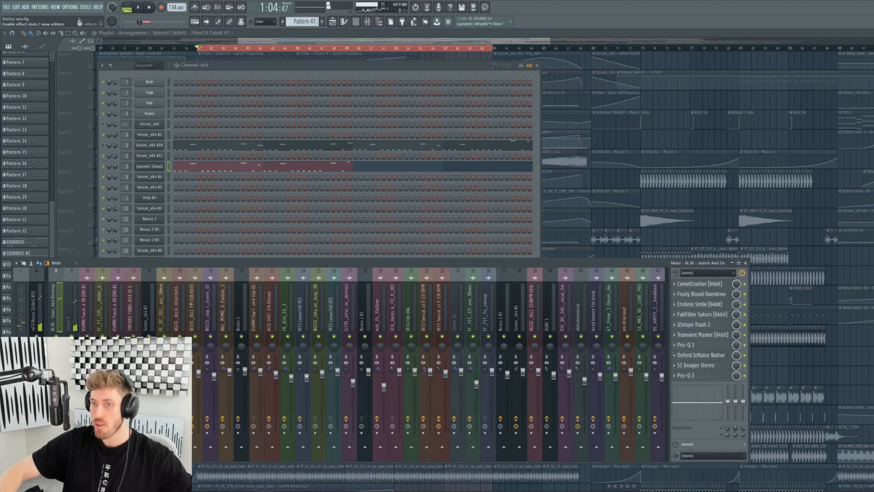
click(129, 7)
click(139, 8)
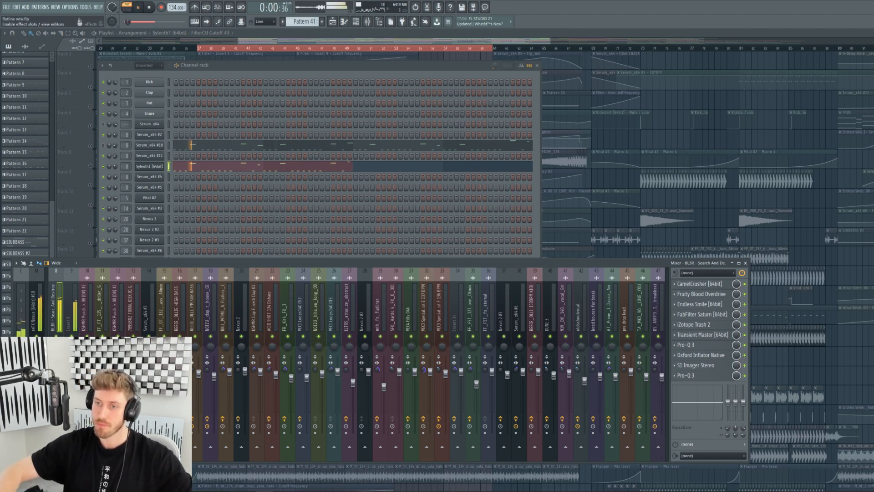
key(space)
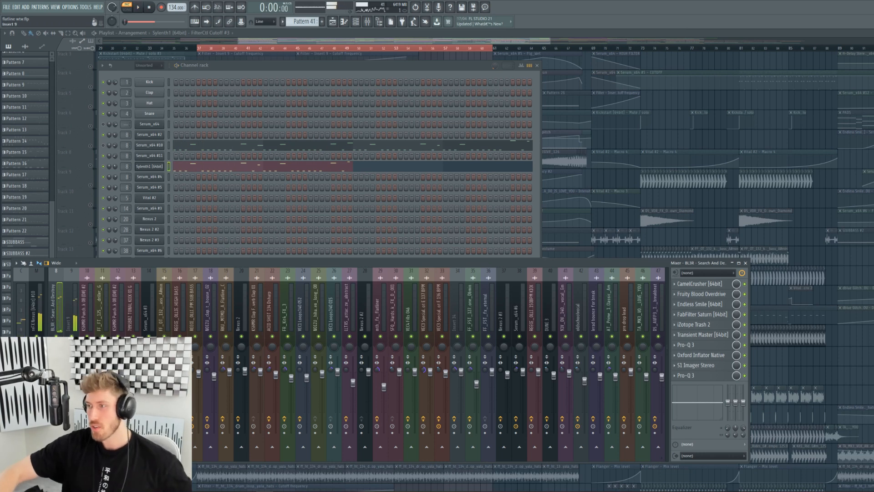
Open the Search And Destroy insert's CamelCrusher, Fruity Blood Overdrive, FabFilter Saturn, iZotope Trash 2 and Transient Master to show their settings.
click(707, 284)
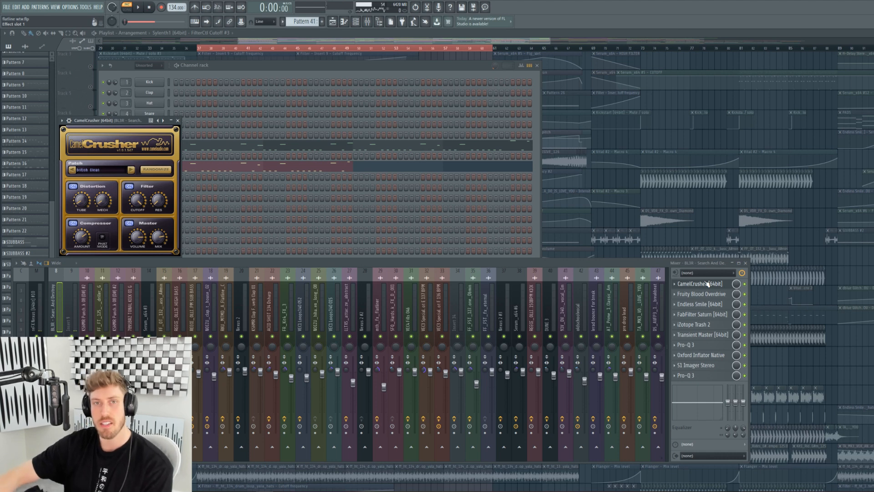
click(726, 296)
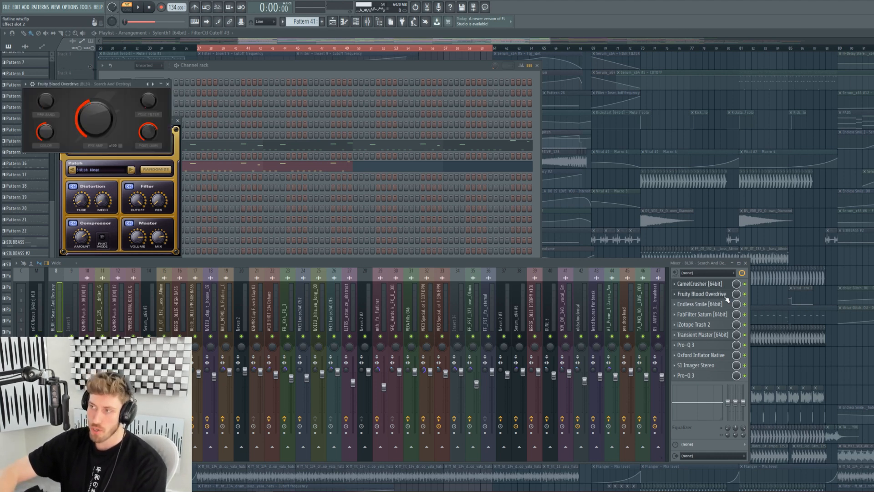
click(721, 316)
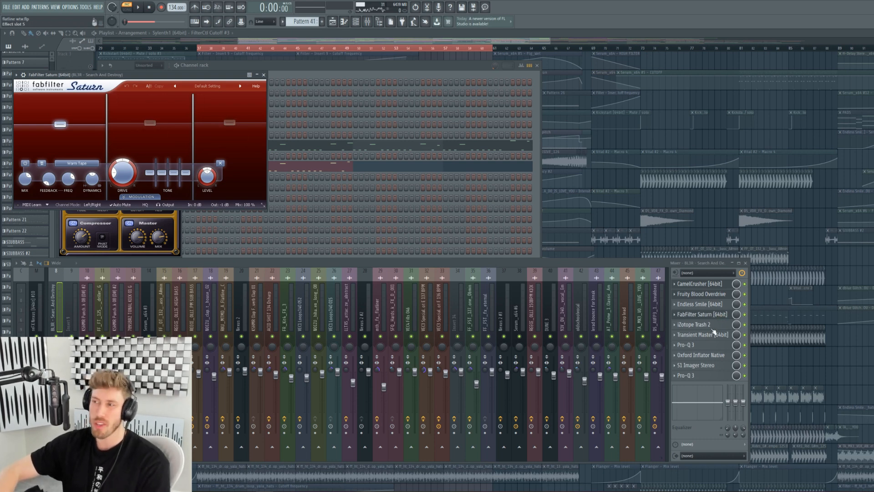
click(709, 325)
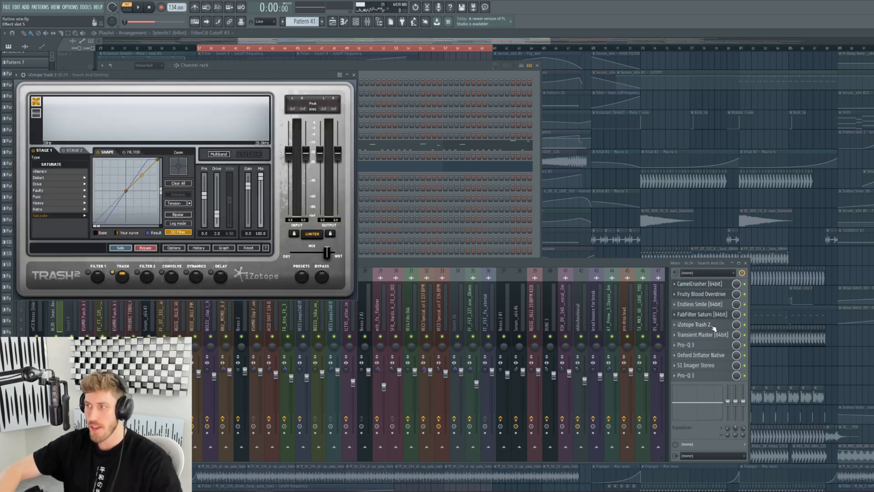
click(703, 336)
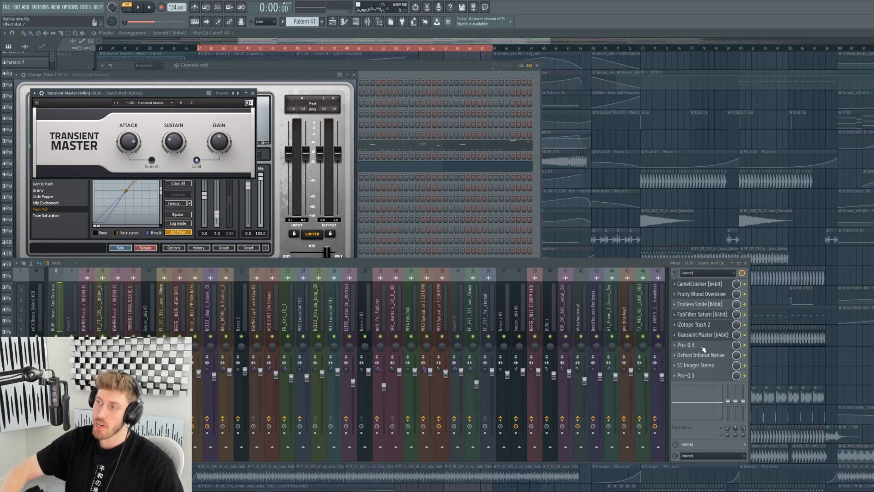
Show the same insert's two Pro-Q 3 equalizers, Oxford Inflator Native and S1 Imager Stereo.
click(705, 345)
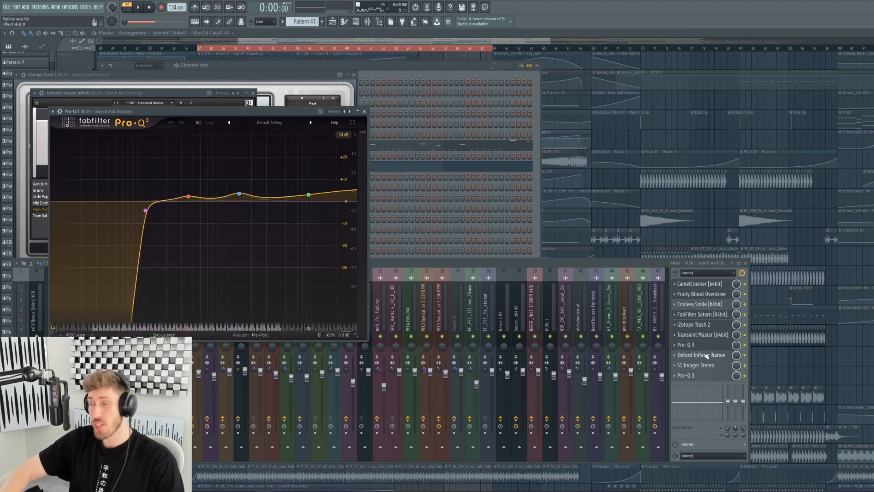
click(704, 355)
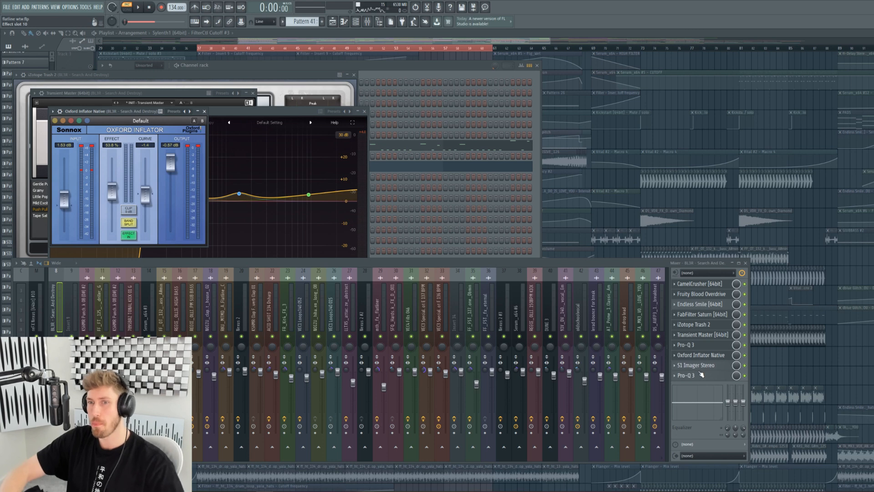
click(697, 366)
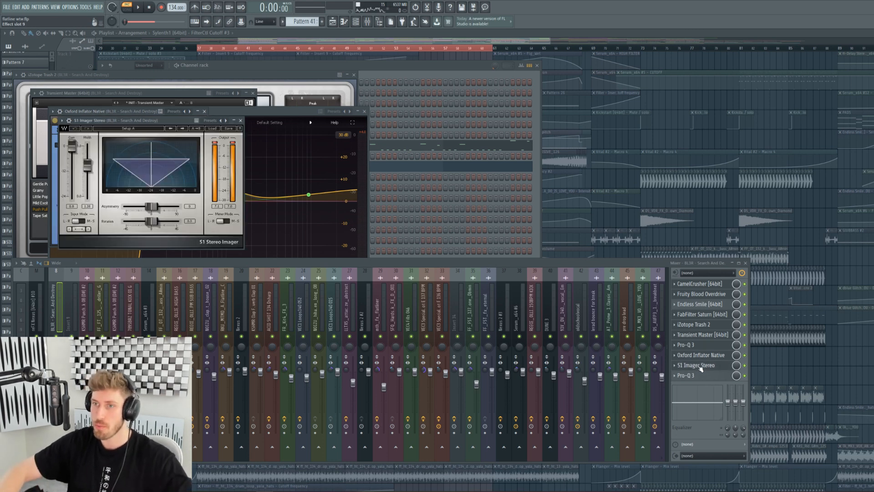
click(688, 376)
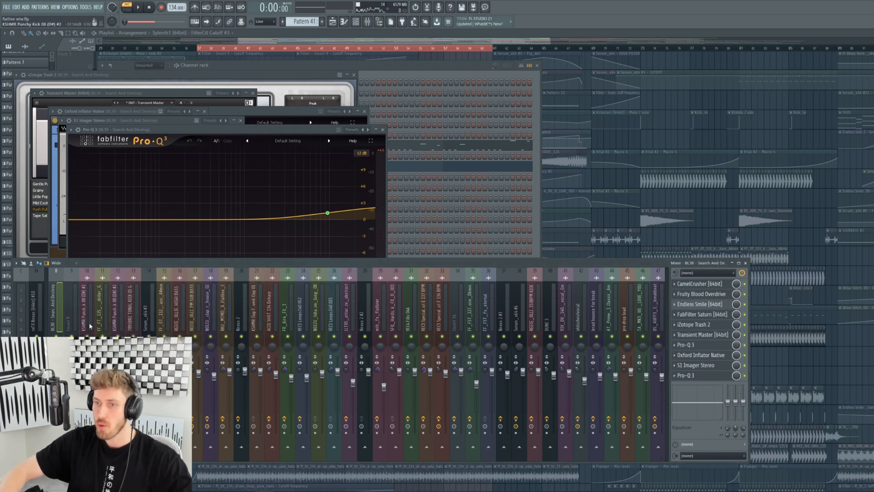
Show the effect chain of mixer Insert 9 and audition Pattern 41 through it.
click(76, 318)
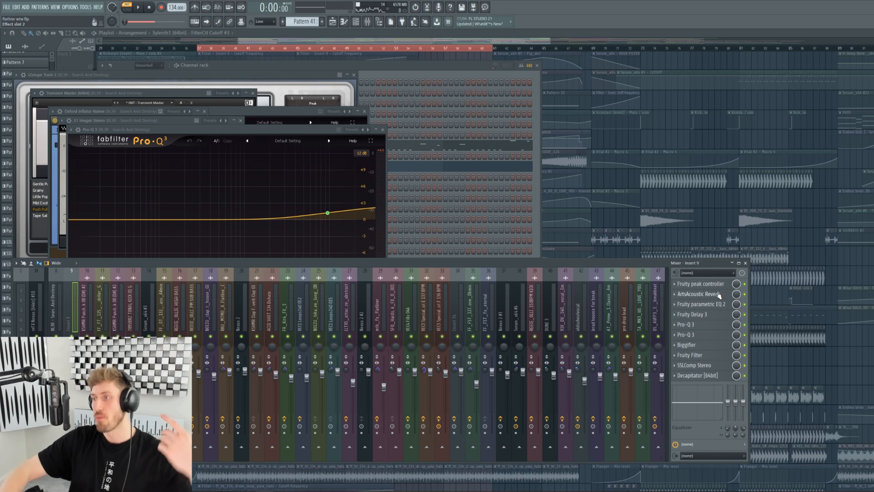
key(space)
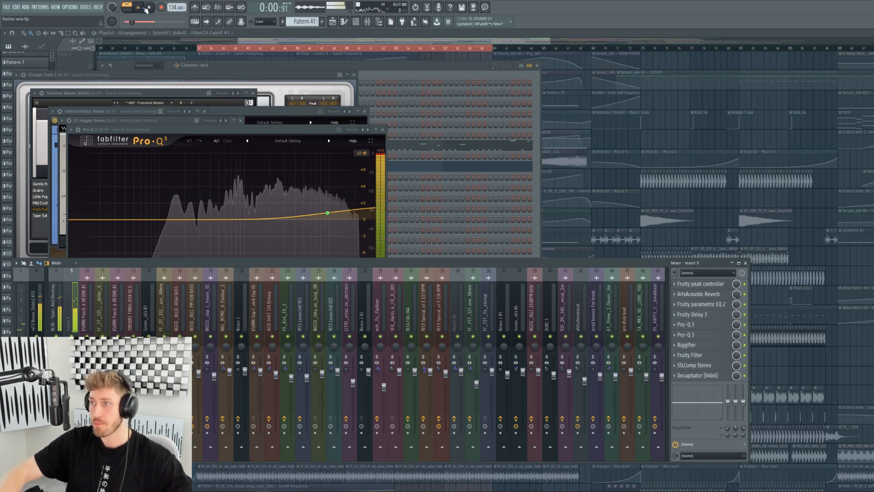
click(149, 8)
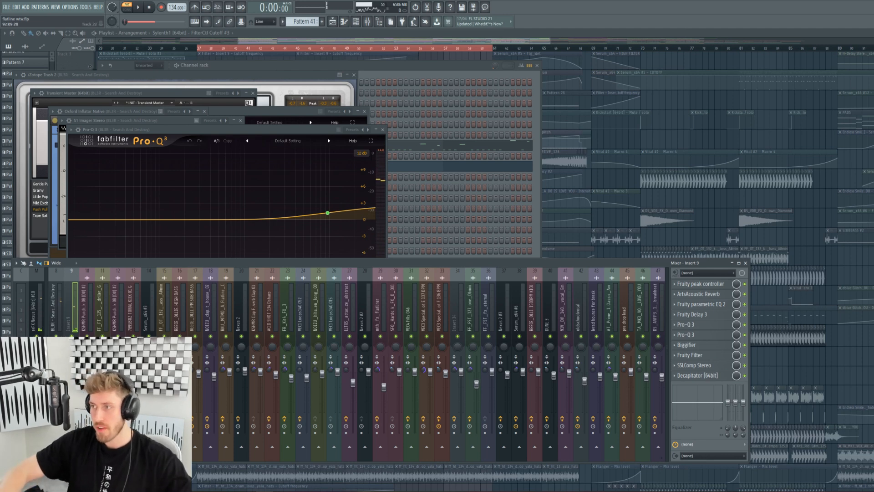
Show Insert 9's Fruity Parametric EQ 2 and Fruity Delay 3, and audition the pattern with ArtsAcoustic Reverb switched off for comparison.
click(720, 306)
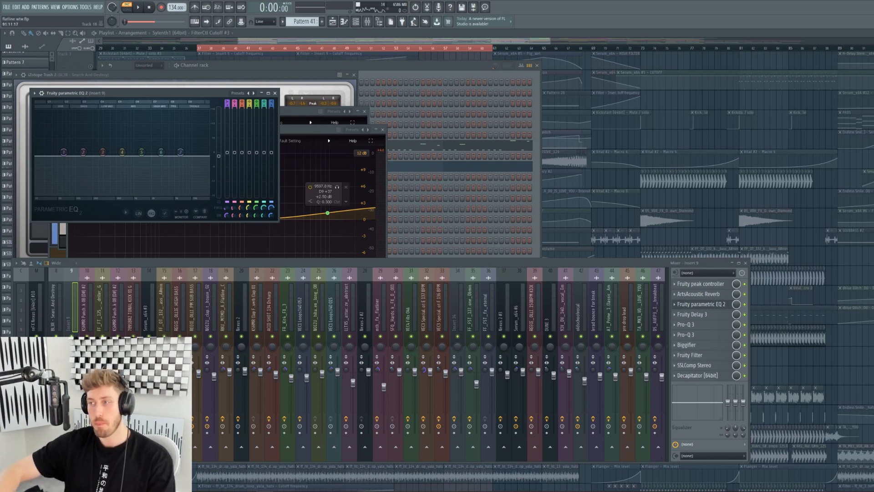
click(714, 318)
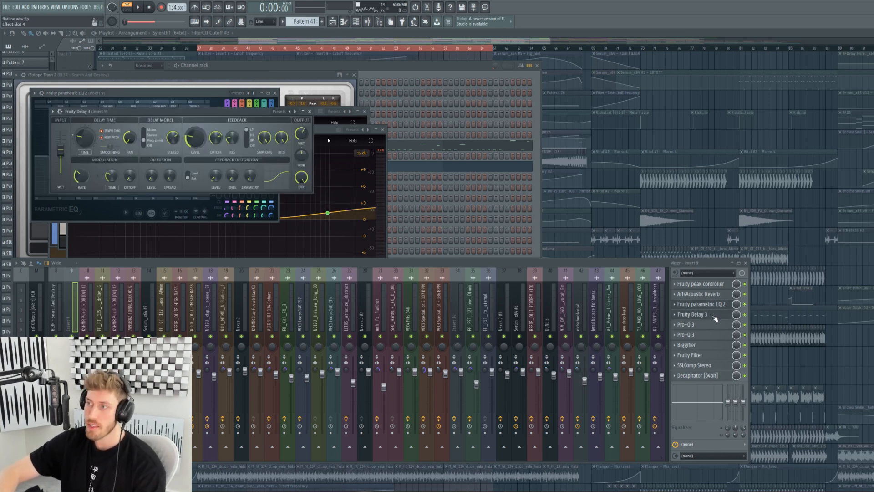
click(139, 7)
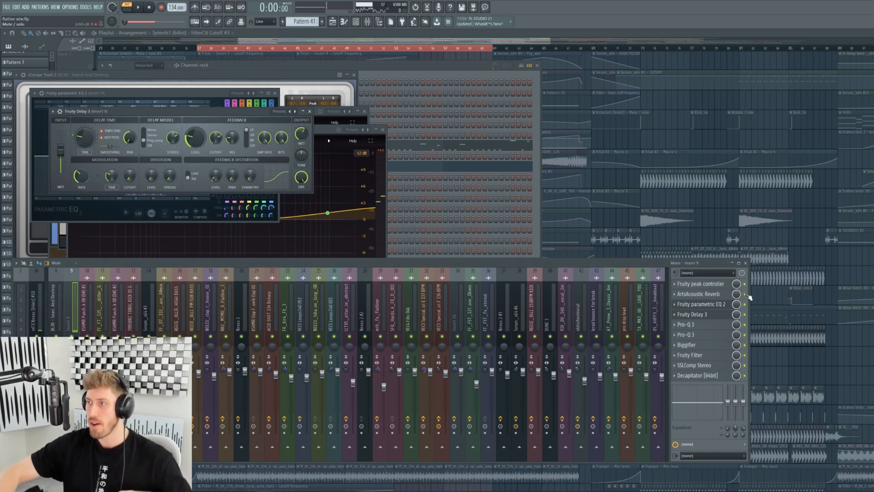
click(141, 8)
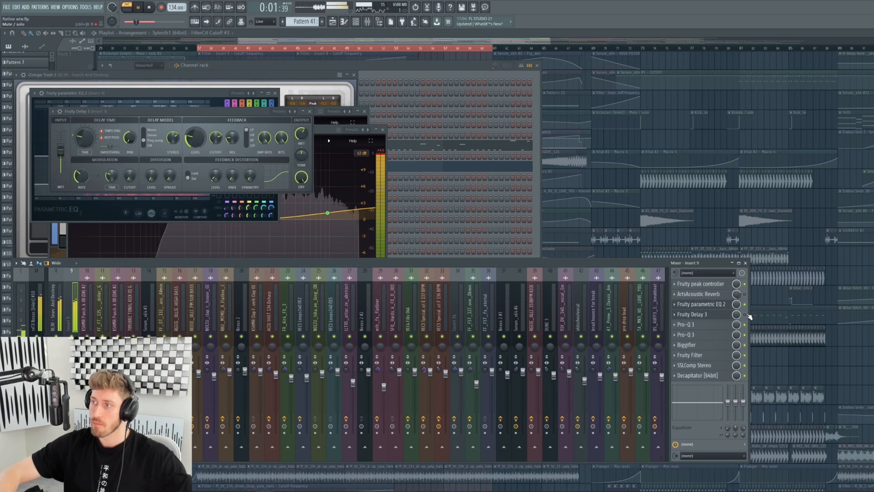
key(space)
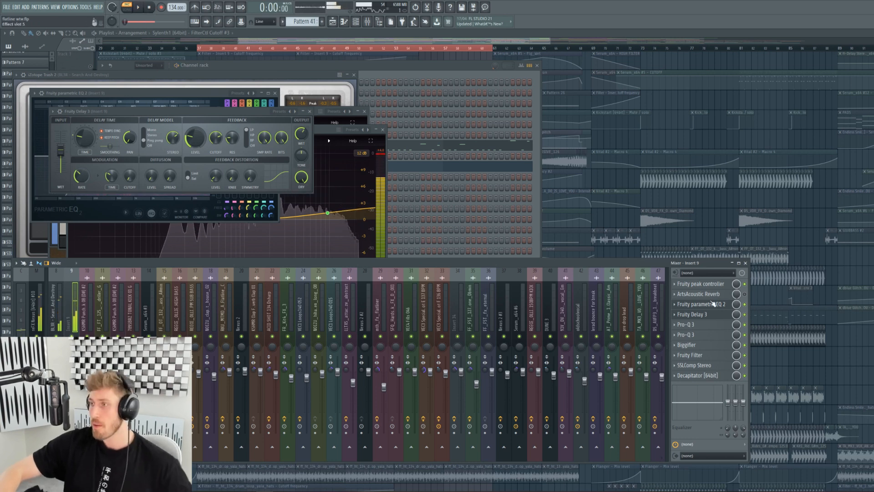
Show Insert 9's two Pro-Q 3 equalizers and Biggifier, and audition Pattern 41 to compare the Biggifier effect.
click(705, 324)
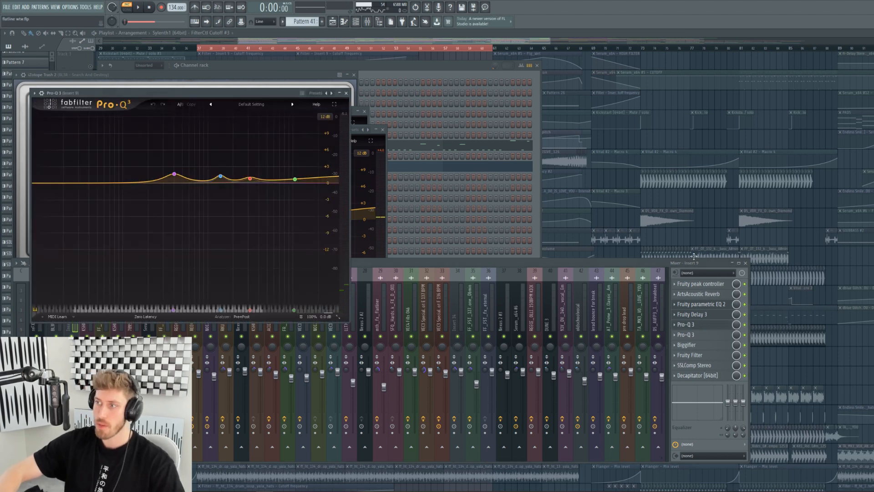
click(698, 337)
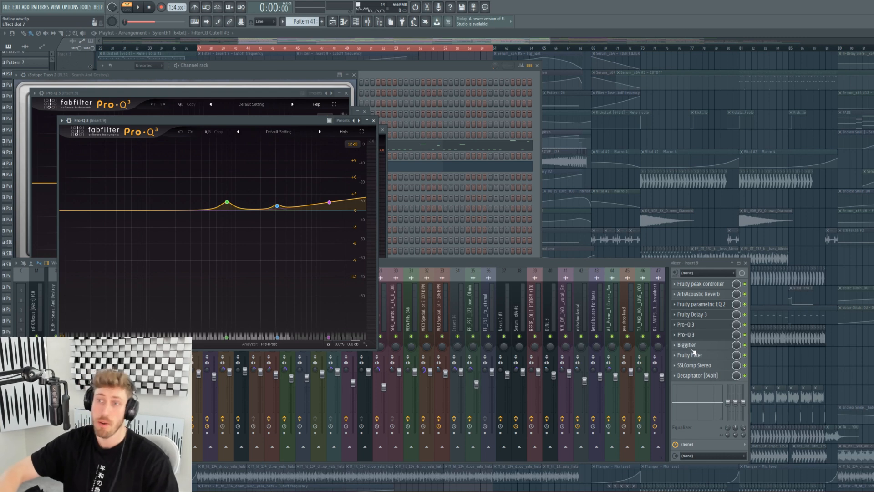
click(687, 345)
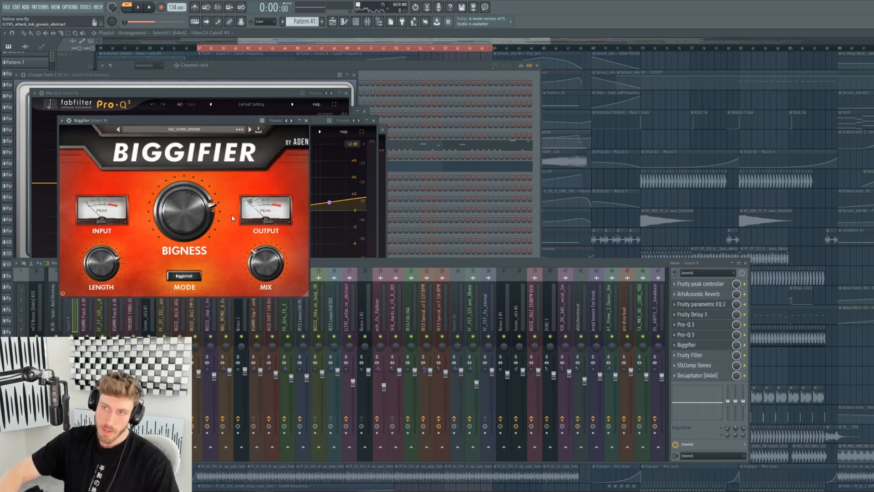
click(749, 349)
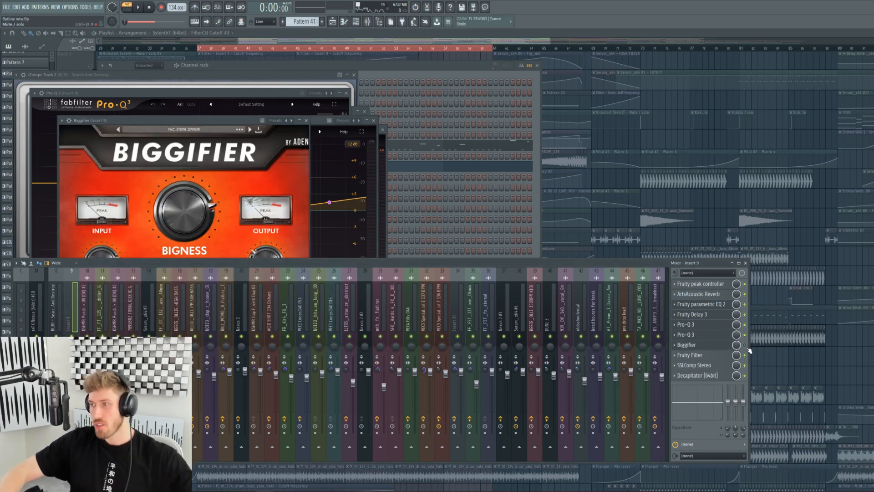
key(space)
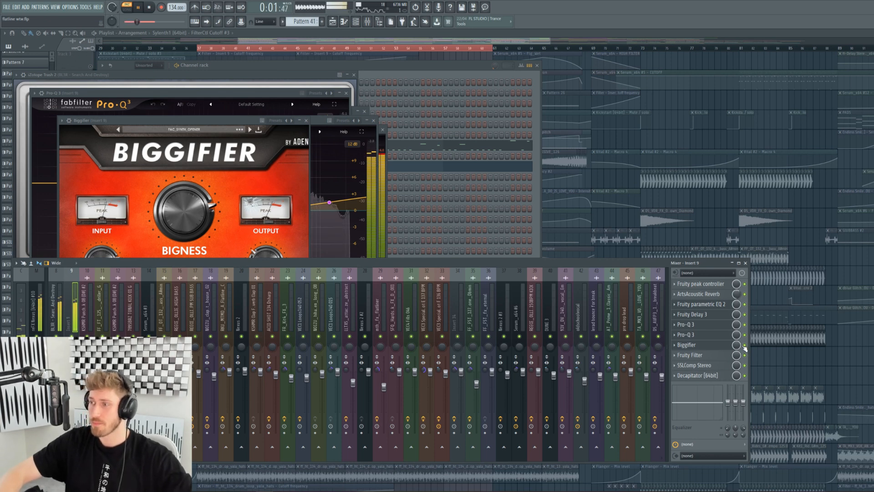
key(space)
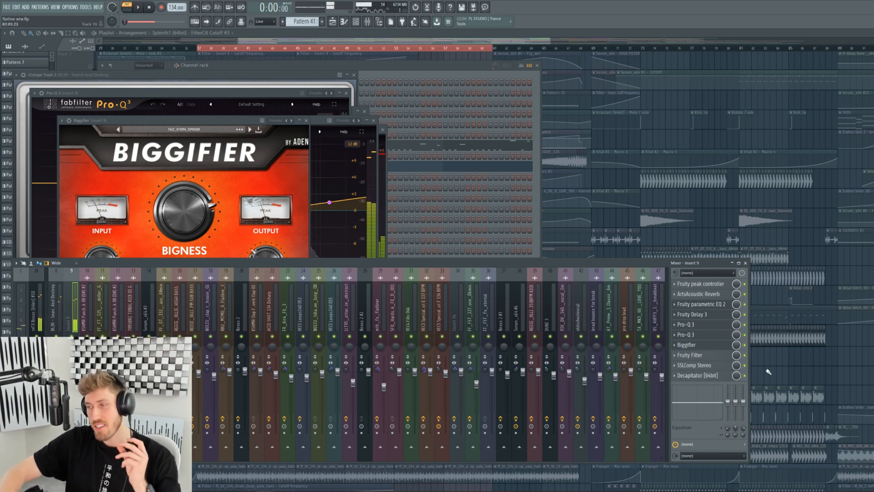
Show the settings of Insert 9's Fruity Filter, SSLComp Stereo and Decapitator.
click(709, 356)
click(710, 366)
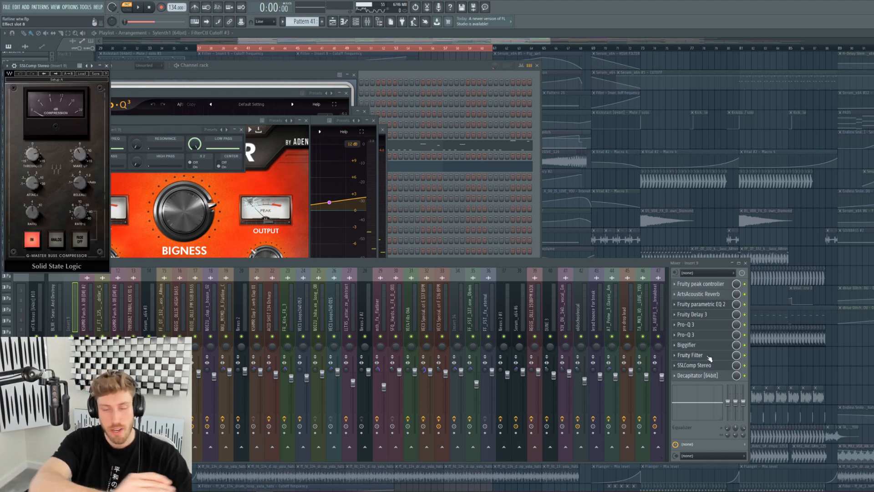
click(709, 357)
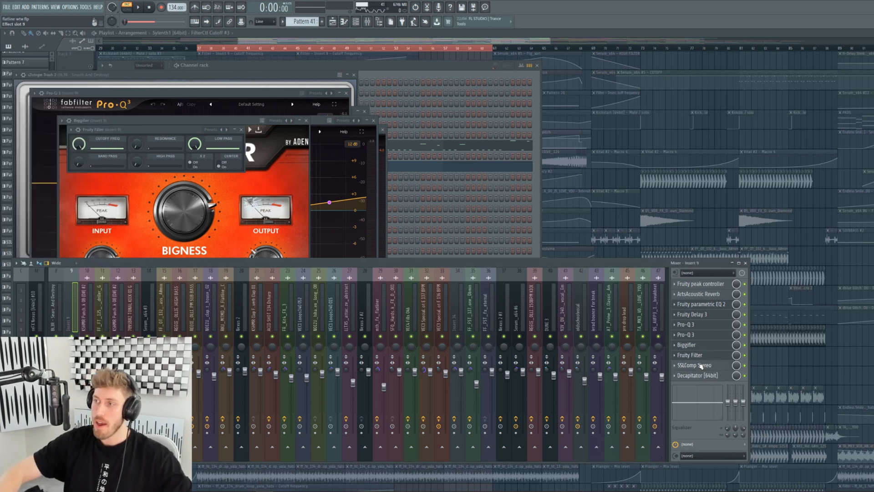
click(701, 366)
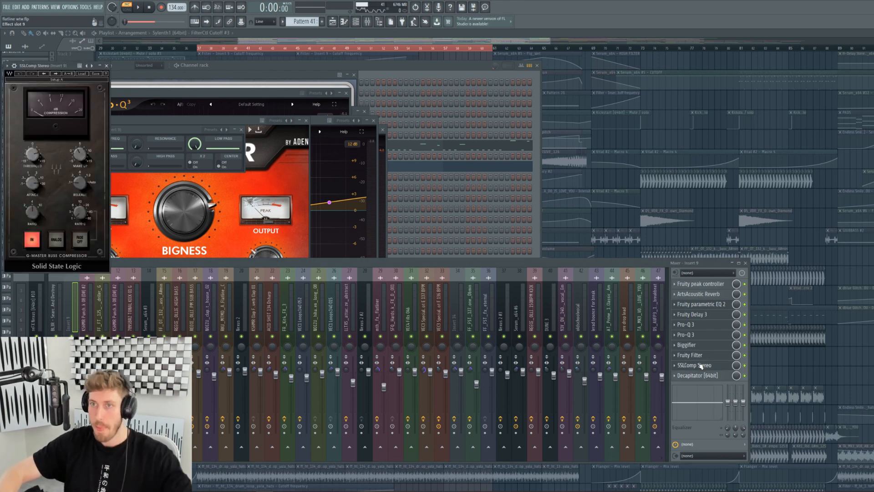
click(698, 376)
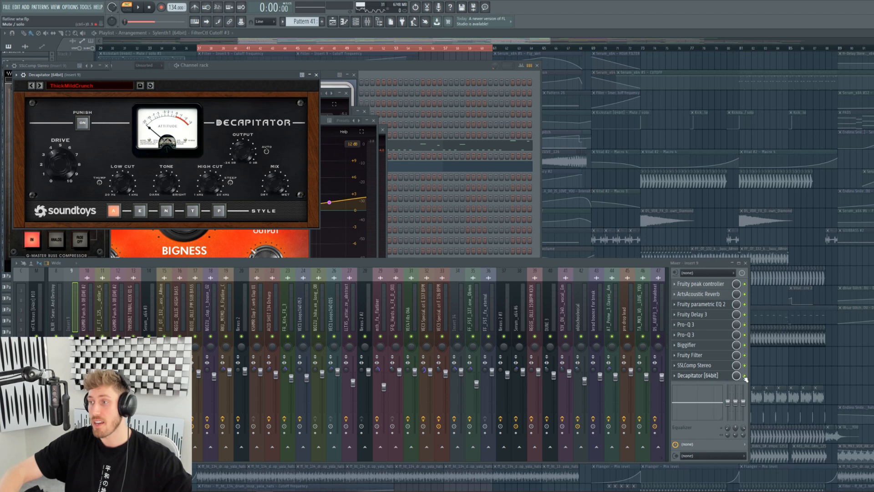
Audition the current pattern briefly, and unmute Tracks 20 and 21 in the playlist.
key(space)
key(space)
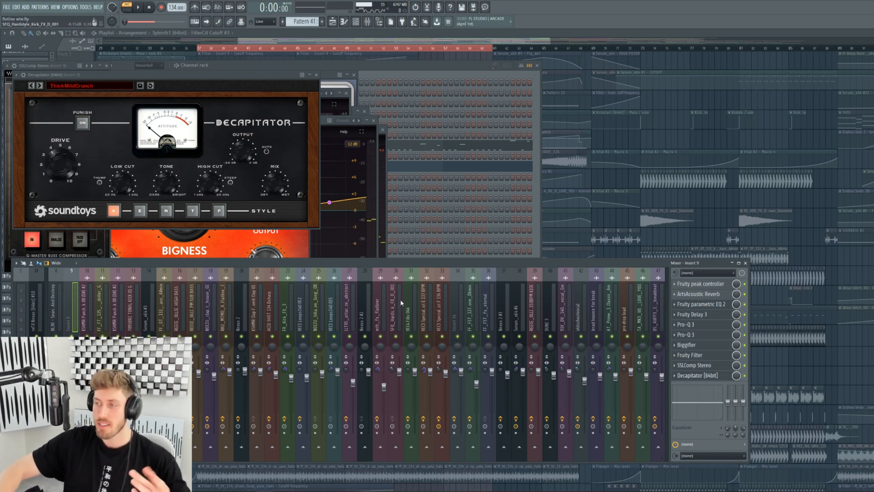
click(332, 23)
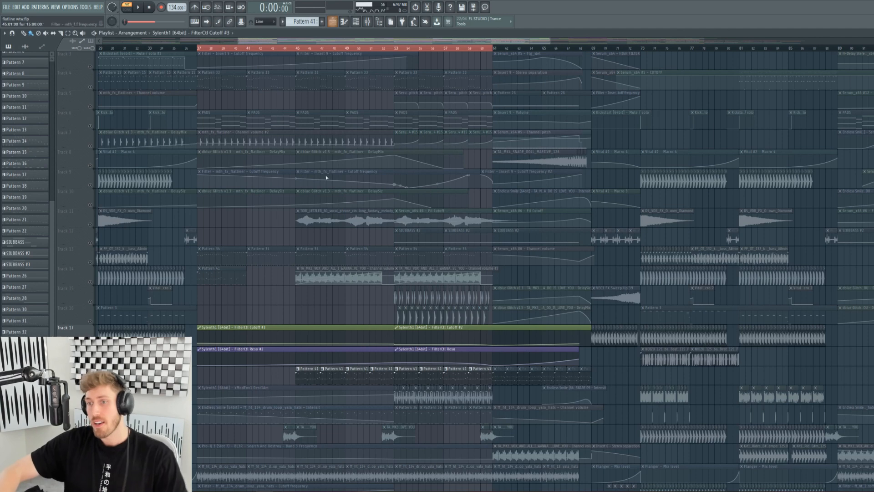
click(353, 48)
click(90, 401)
click(90, 421)
Unmute Track 7 and play the arrangement from bar 37, jumping ahead to about bar 45.
click(203, 48)
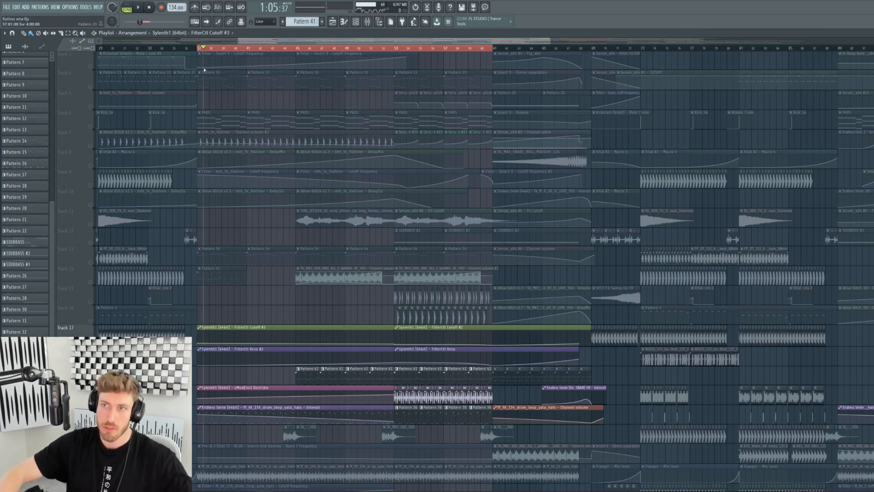
click(199, 48)
scroll(224, 293, up, 1)
click(90, 184)
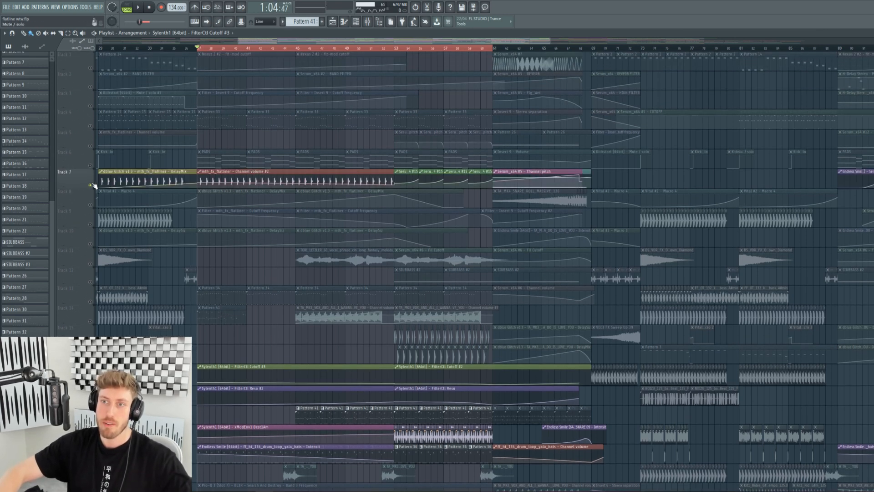
scroll(306, 249, down, 1)
scroll(308, 251, down, 1)
key(space)
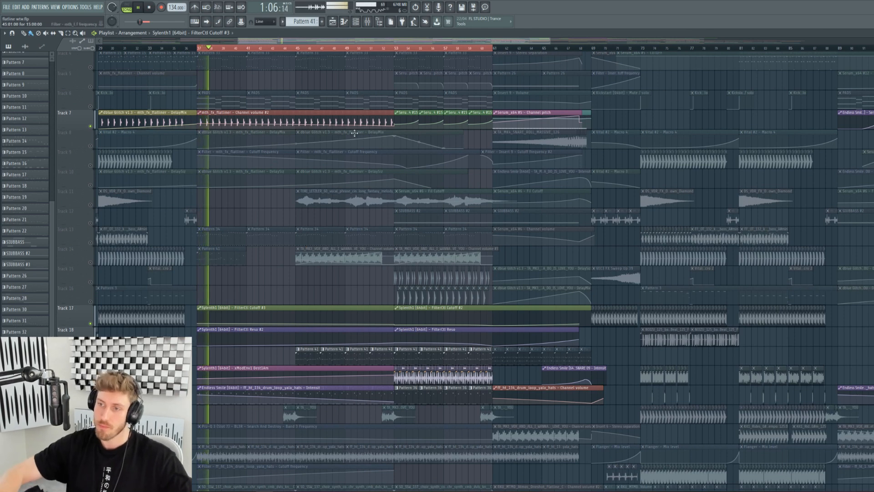
click(290, 48)
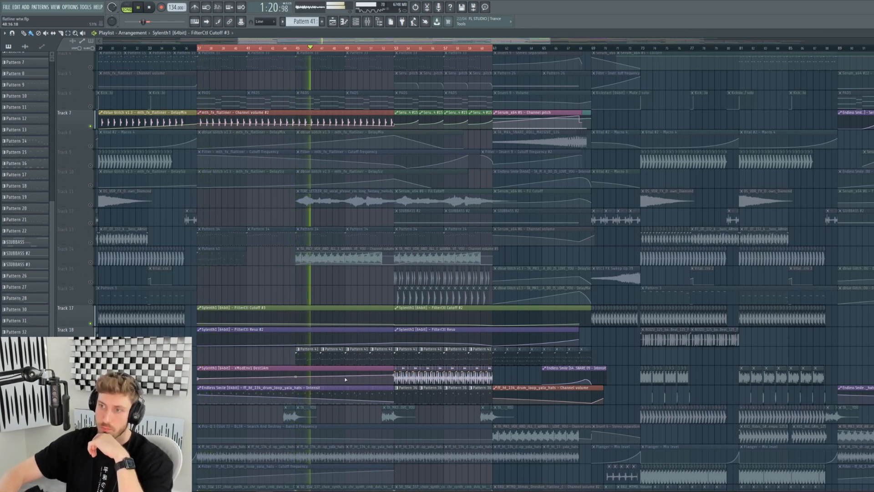
Unmute Track 25 and check the channel rack while the arrangement plays.
scroll(346, 381, down, 5)
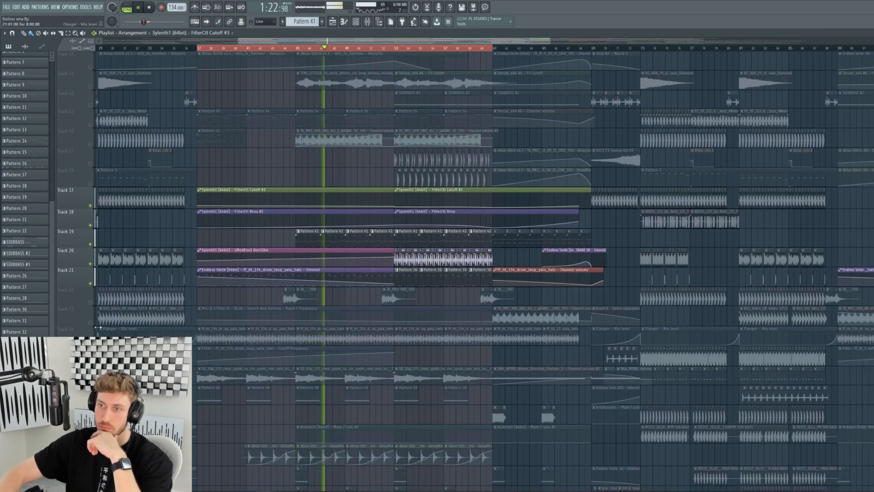
click(91, 363)
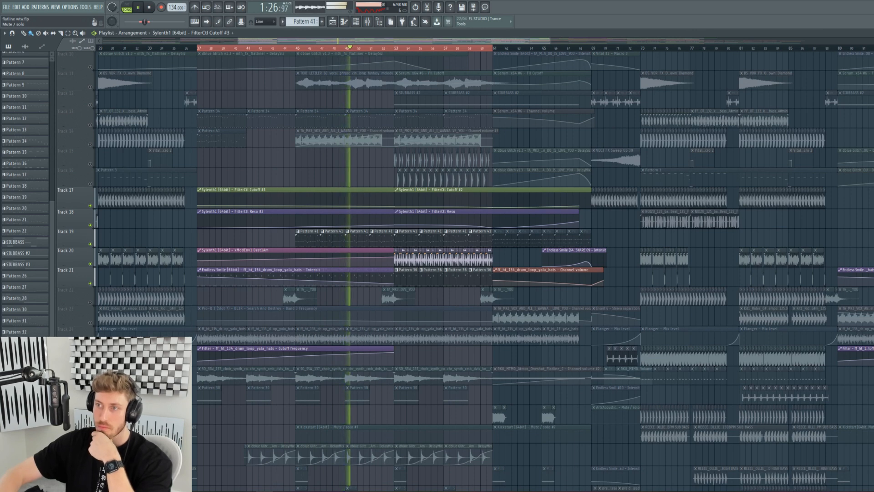
click(343, 22)
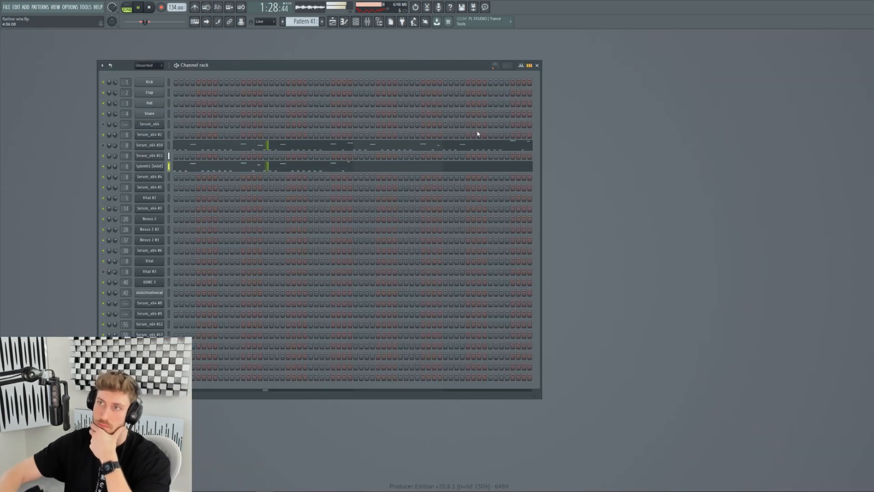
click(342, 21)
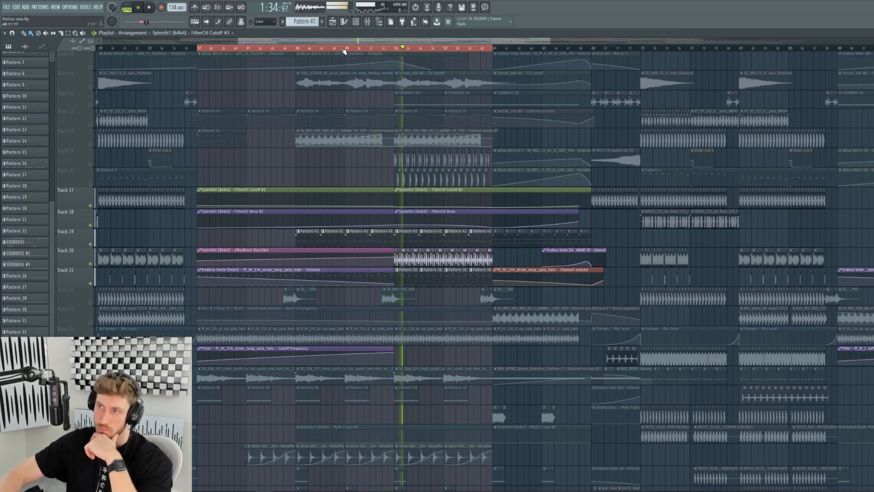
Stop playback and inspect the notes of Pattern 41 and Pattern 36 in the piano roll.
drag(548, 42, 454, 42)
key(space)
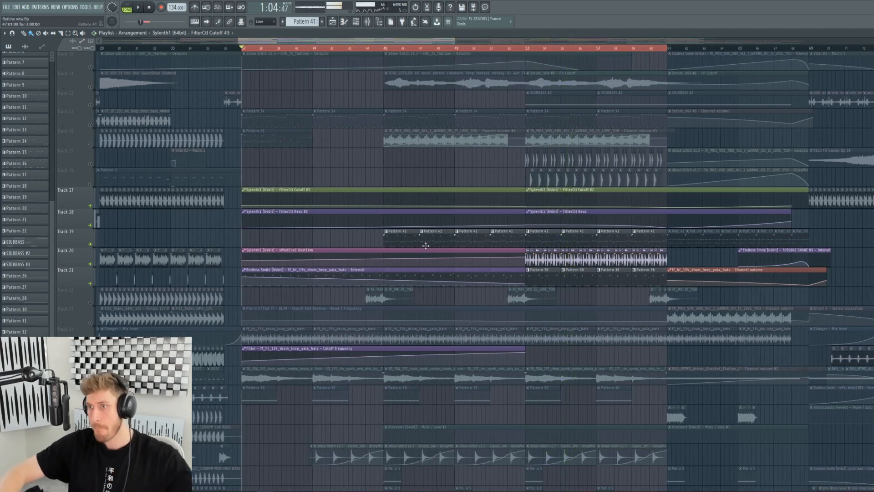
double_click(429, 241)
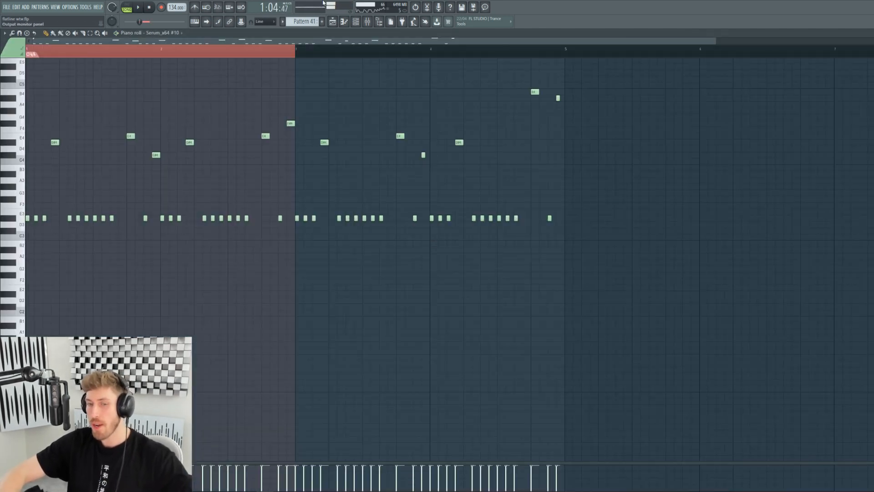
click(334, 23)
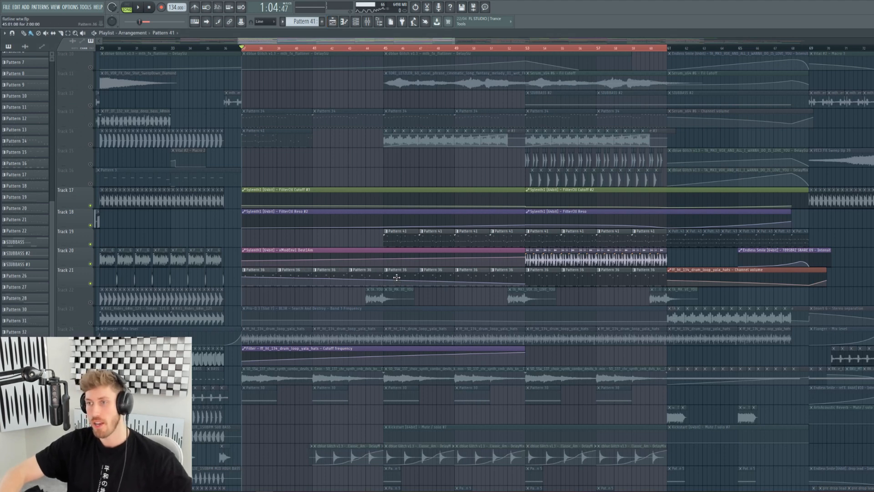
double_click(397, 278)
click(355, 22)
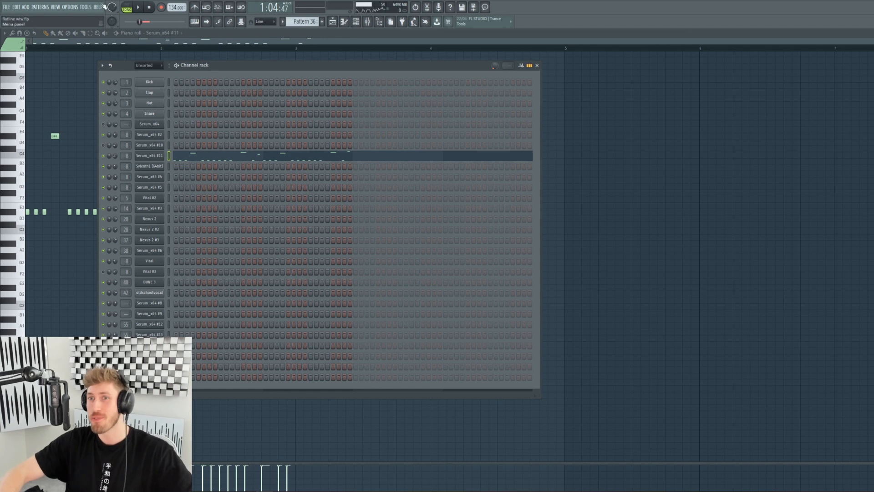
Play Pattern 36 on its own, and return to the playlist in song mode.
click(123, 6)
key(space)
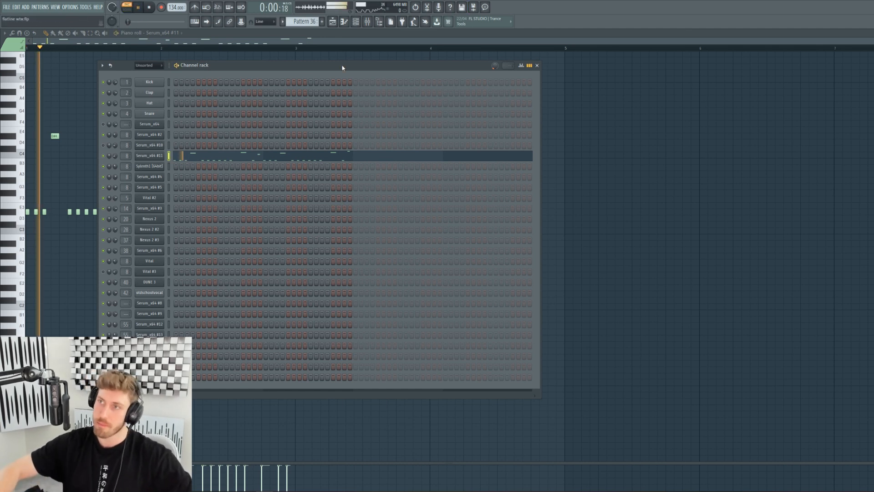
key(F5)
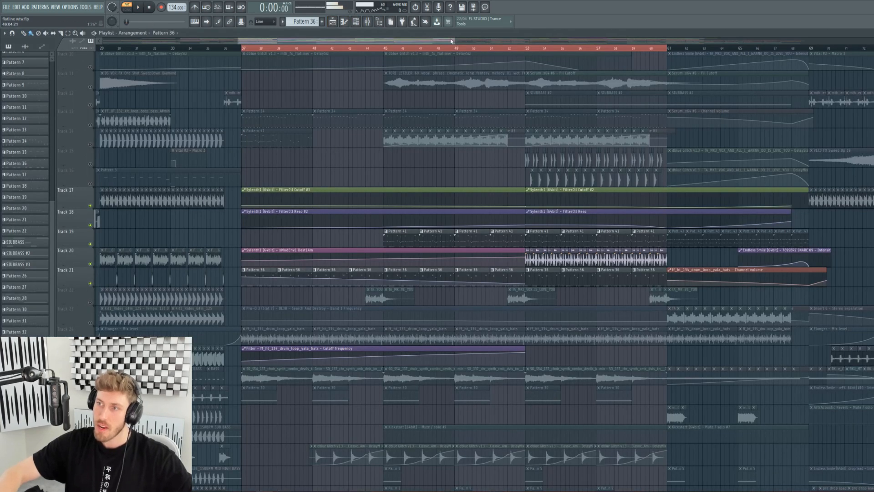
click(385, 48)
click(355, 22)
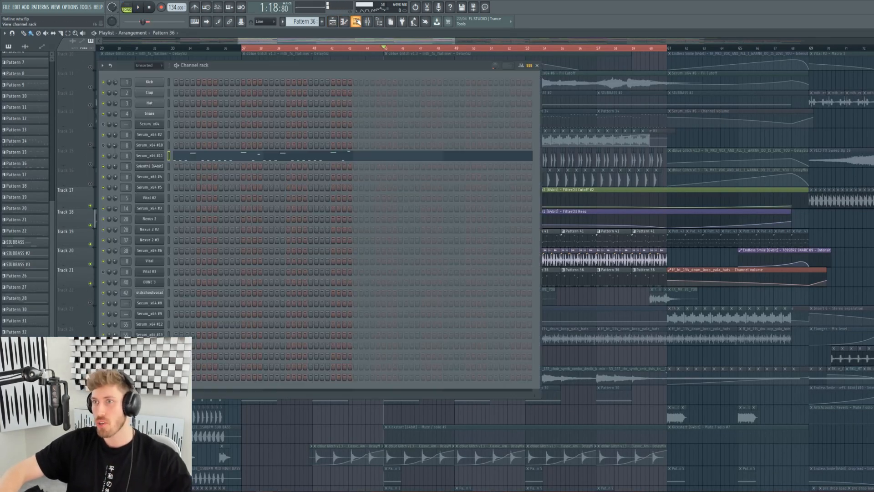
click(368, 22)
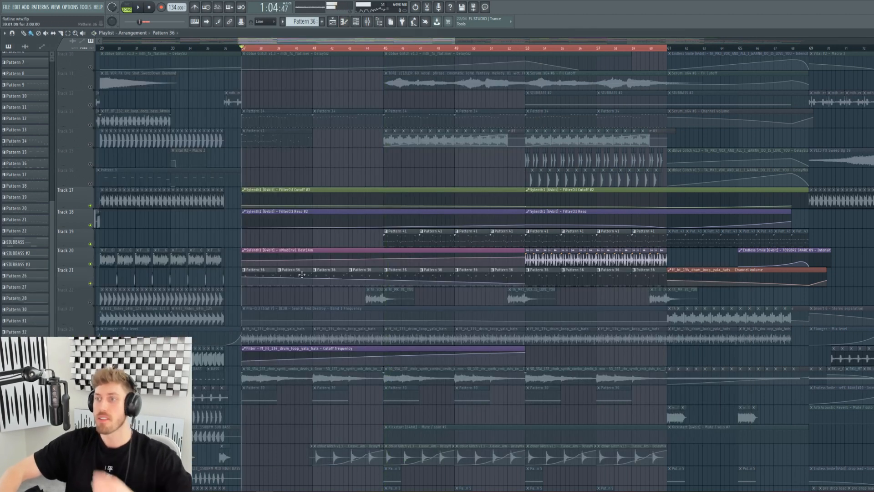
Solo Track 19, play from bar 45 and bring back Tracks 21, 20, 18 and 17.
right_click(91, 244)
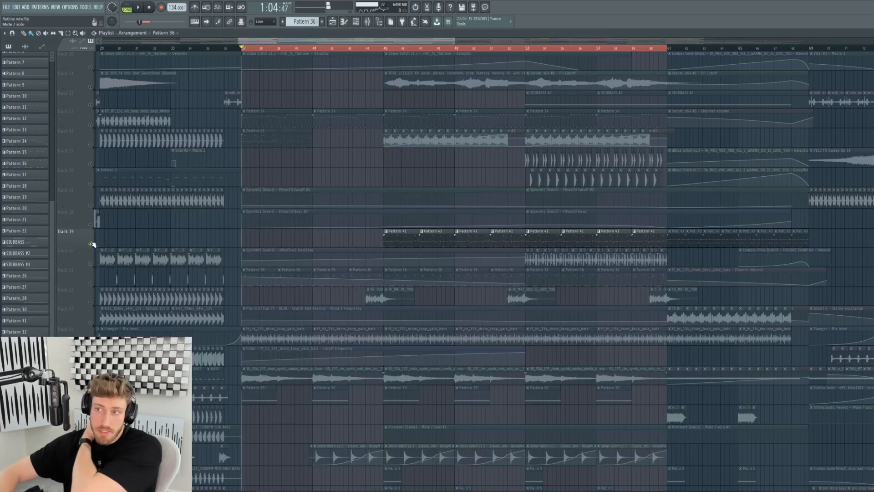
click(91, 283)
click(387, 47)
key(space)
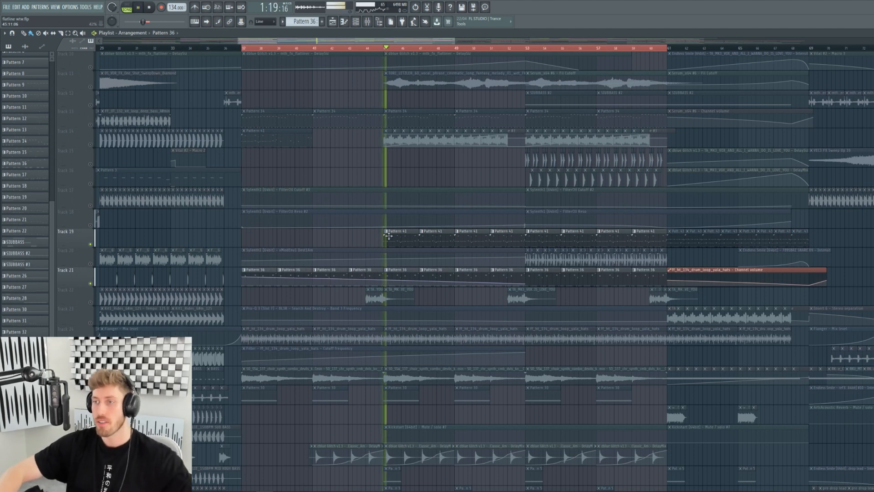
click(91, 264)
click(90, 225)
click(90, 206)
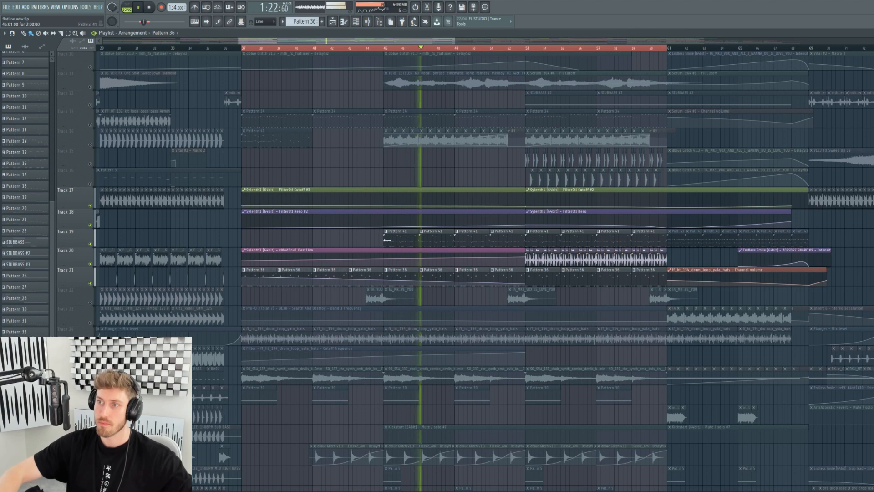
Mute and unmute Track 19 and Track 21 in turn to compare the layers, and stop playback.
click(91, 244)
click(91, 244)
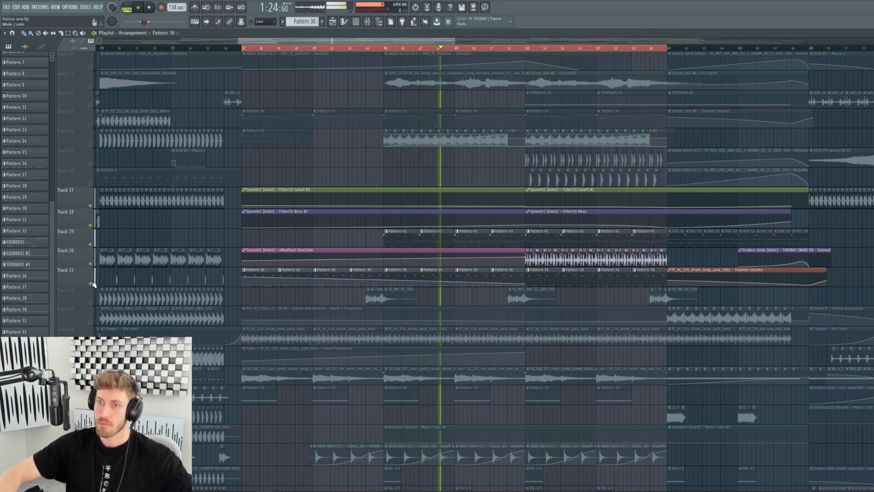
click(91, 283)
click(91, 283)
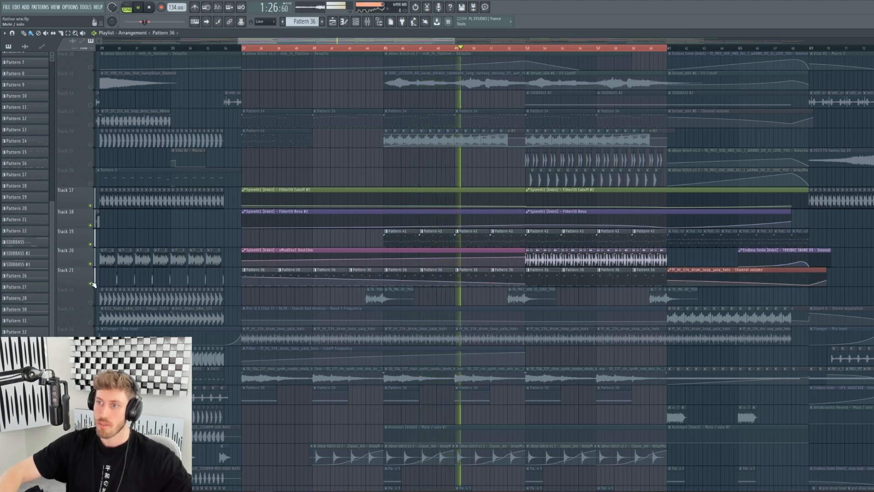
click(152, 8)
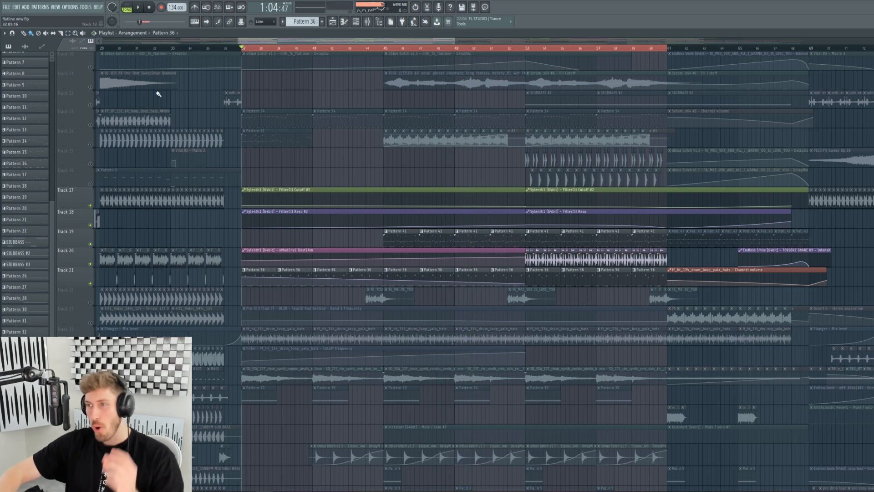
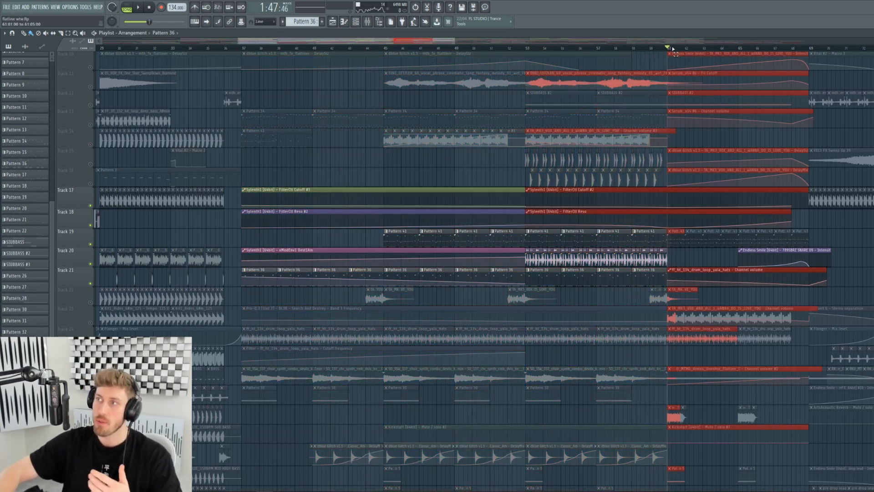
Restore all tracks from solo and inspect the notes of Pattern 5 in the piano roll.
right_click(90, 244)
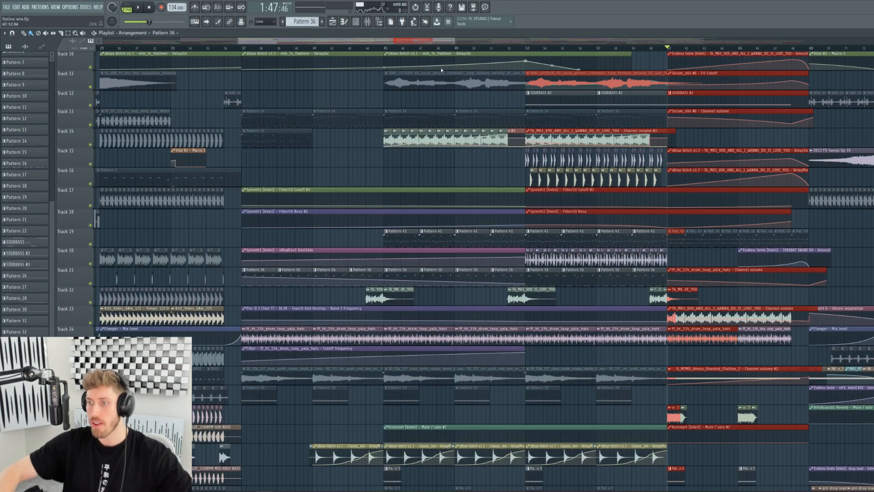
scroll(410, 141, down, 8)
double_click(391, 318)
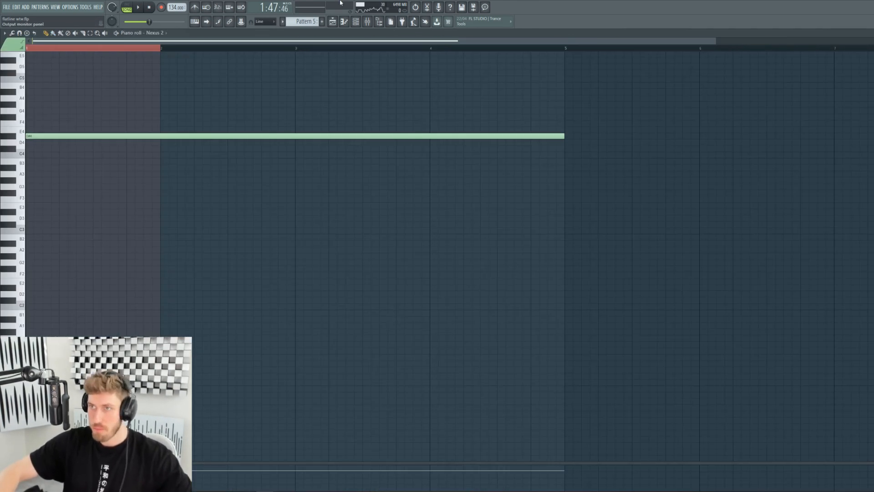
click(333, 24)
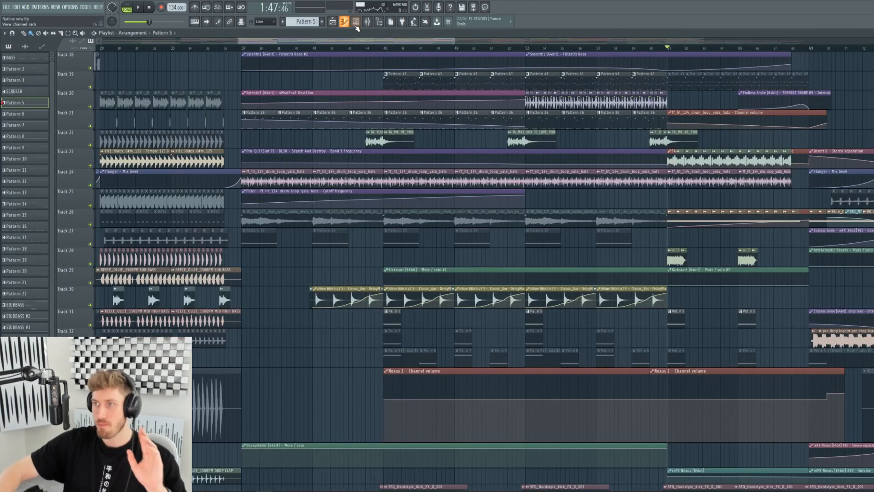
key(l)
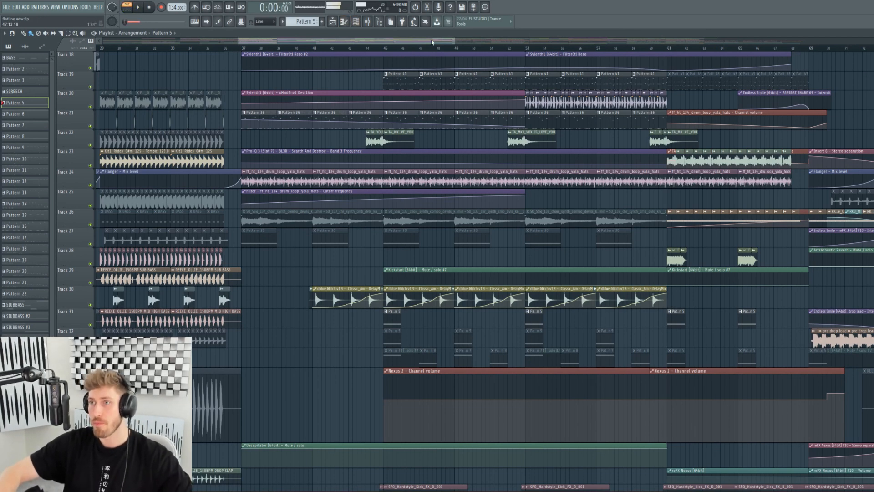
Play Track 37's hardstyle kick FX soloed from about bar 45, solo Track 38, and restore all tracks.
scroll(452, 264, down, 10)
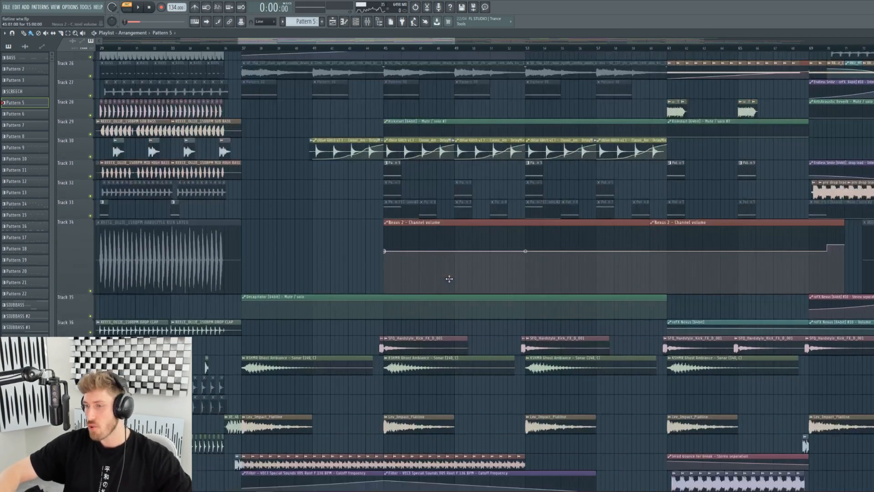
click(375, 48)
key(space)
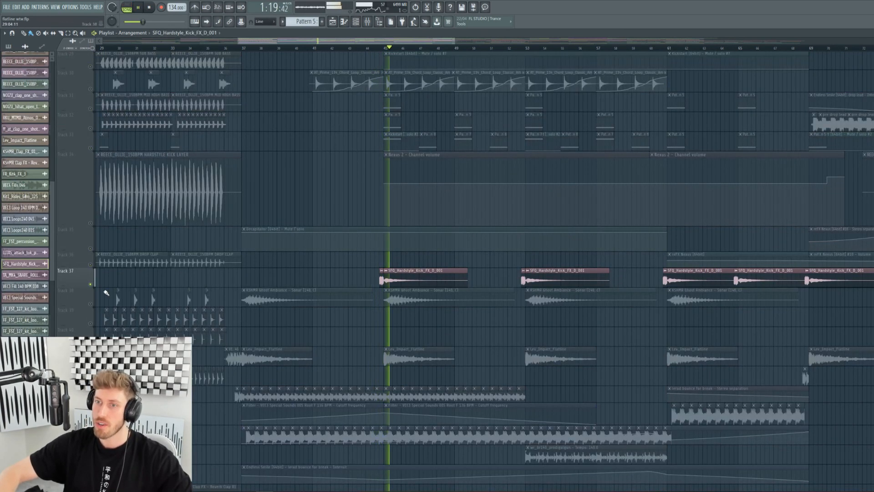
key(space)
right_click(91, 303)
right_click(90, 304)
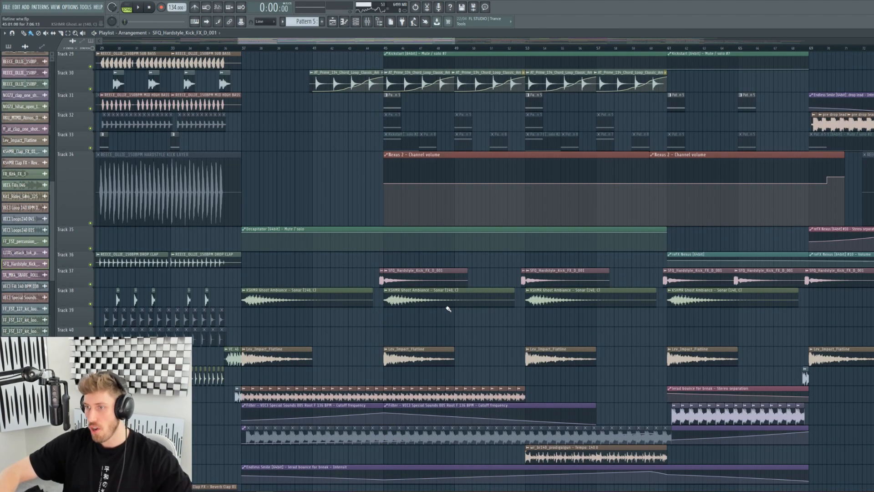
Open the sample settings of the VEC3 Special Sounds 005 Root F 136 BPM clip on Track 43.
scroll(289, 303, down, 5)
click(463, 271)
double_click(462, 278)
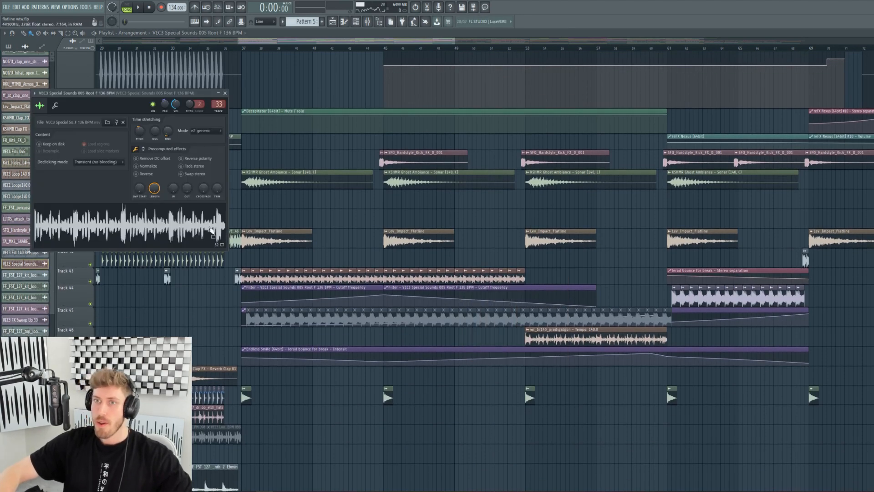
Select the time range from bar 53 to bar 61 across all tracks and play it.
scroll(452, 287, up, 10)
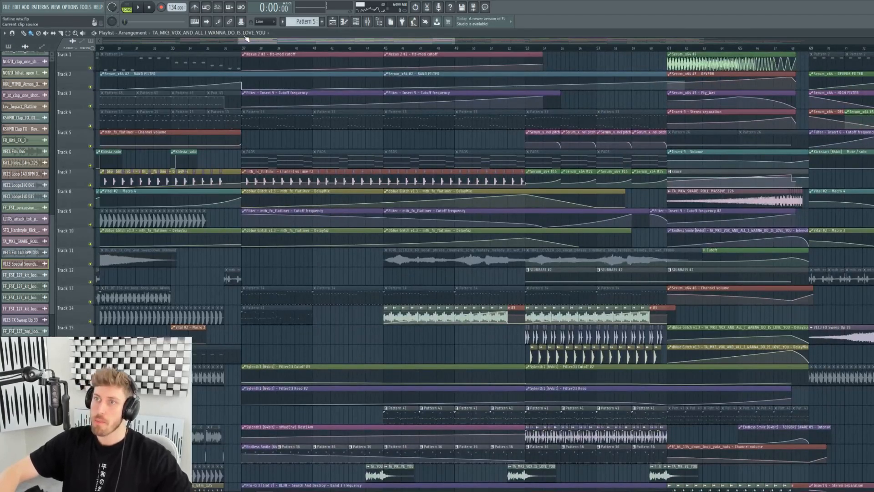
drag(239, 41, 331, 41)
click(256, 48)
drag(256, 49, 502, 60)
key(space)
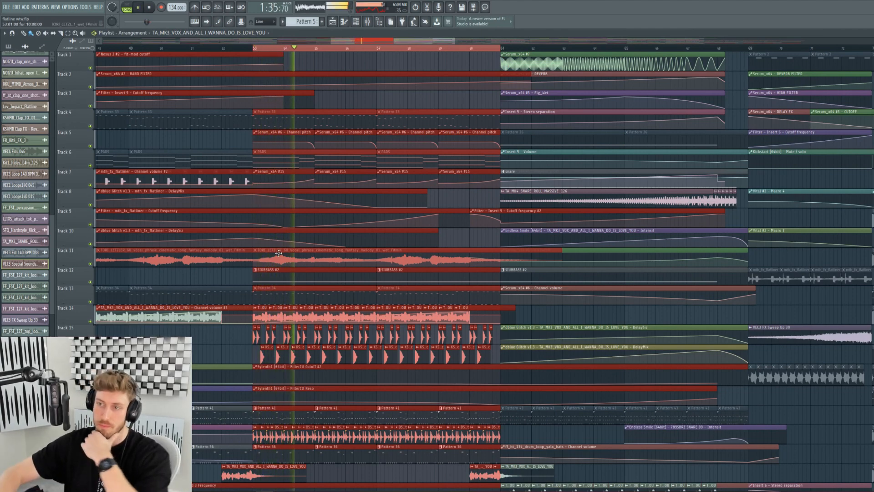
Listen through the selected range from bar 53 while examining the layers from Track 9 downward.
scroll(266, 160, down, 6)
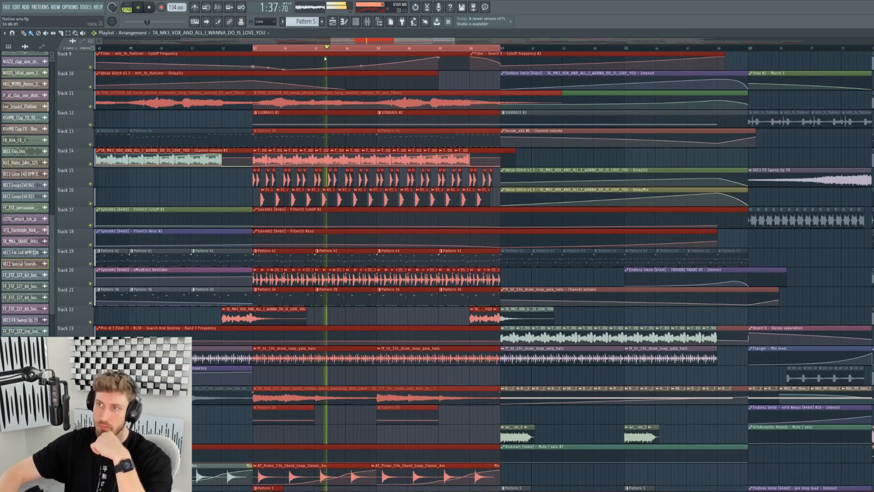
double_click(370, 30)
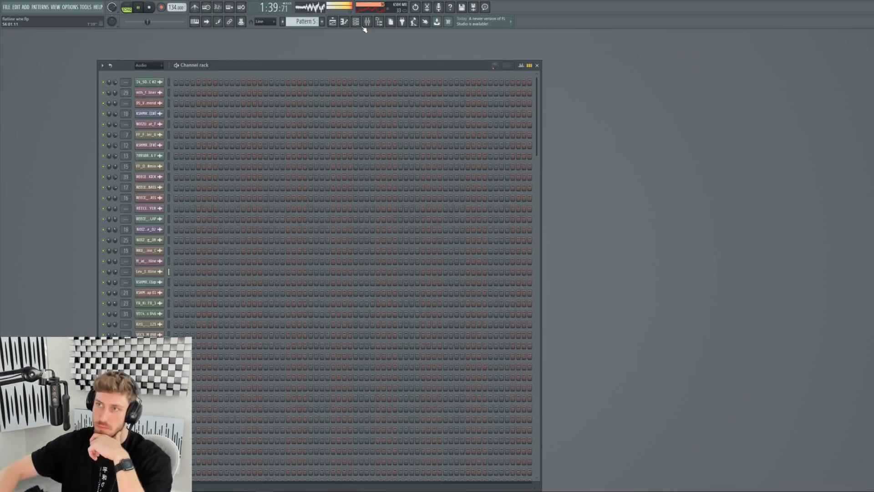
click(333, 22)
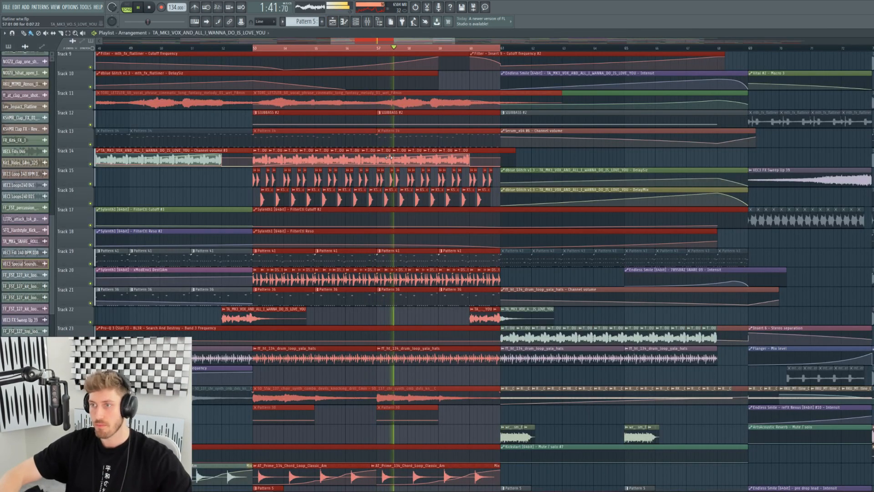
key(space)
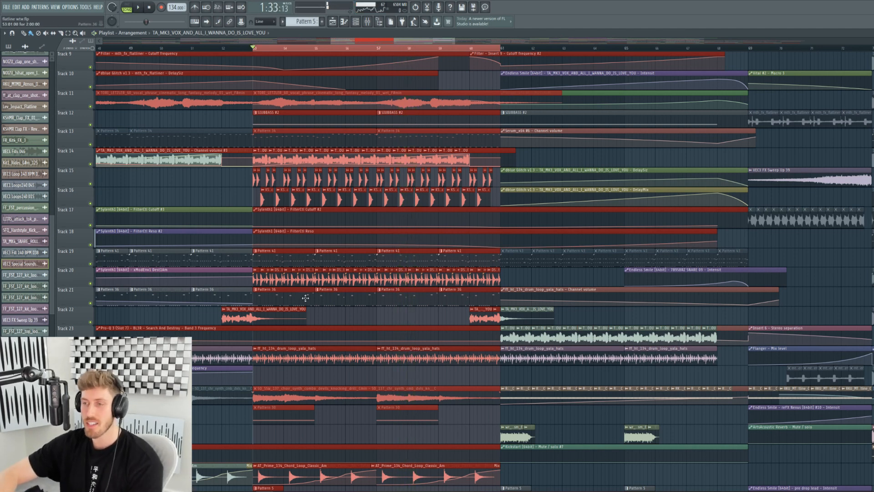
Mute Tracks 19 and 21 and play the selected range from bar 53 without them.
click(90, 264)
key(space)
scroll(281, 388, down, 6)
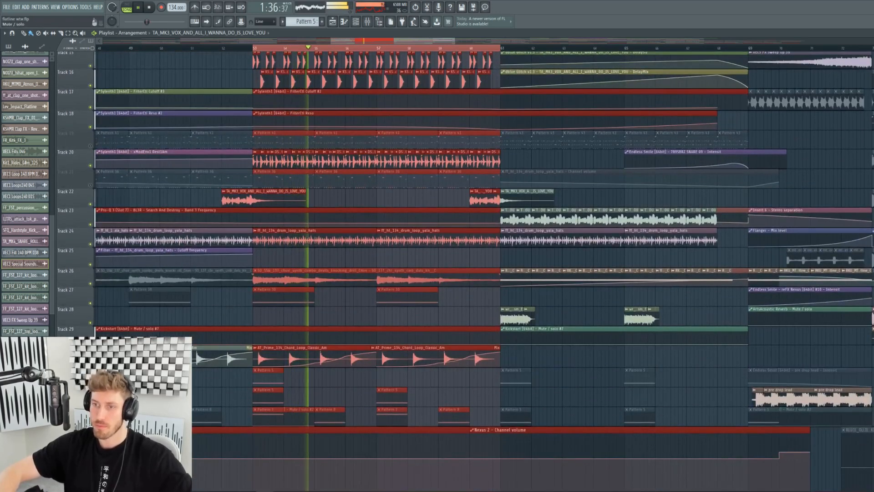
drag(454, 40, 401, 40)
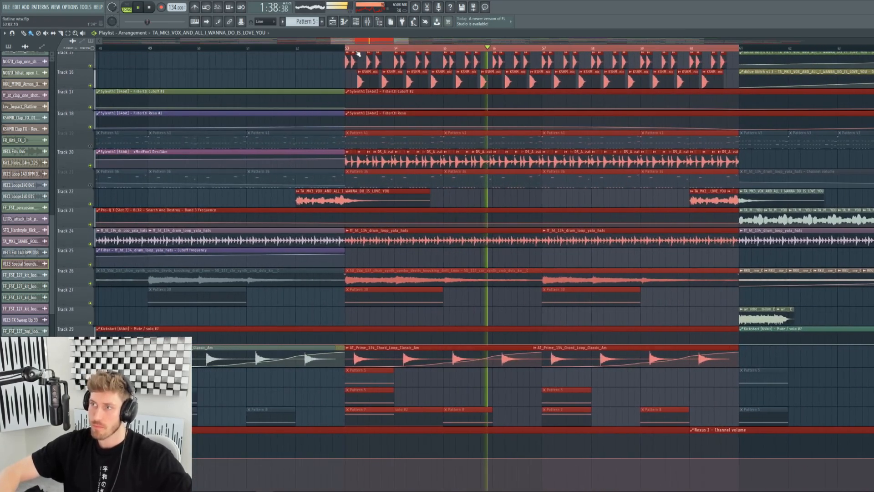
drag(331, 40, 351, 45)
drag(406, 41, 401, 41)
scroll(255, 137, up, 6)
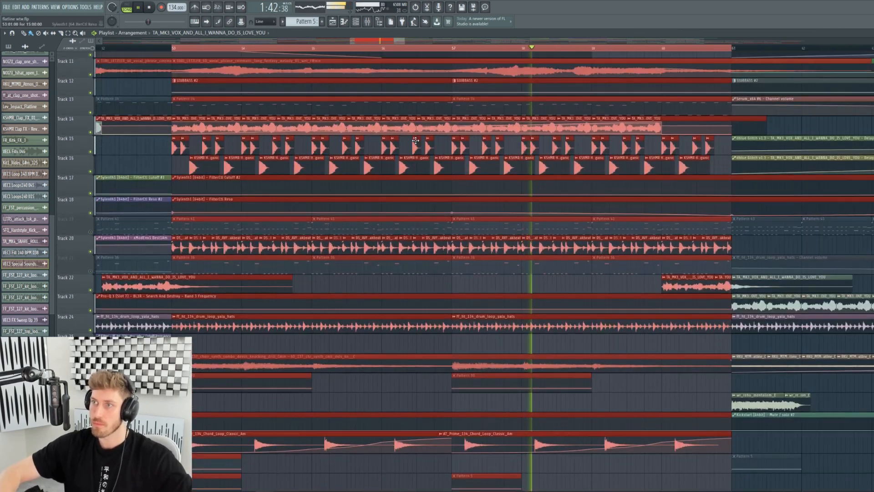
Solo Track 20, open the sample settings of its DS_AVFP3_140_percussion_loop_breakbeat clips, and play it from bar 53.
click(113, 167)
right_click(114, 168)
key(space)
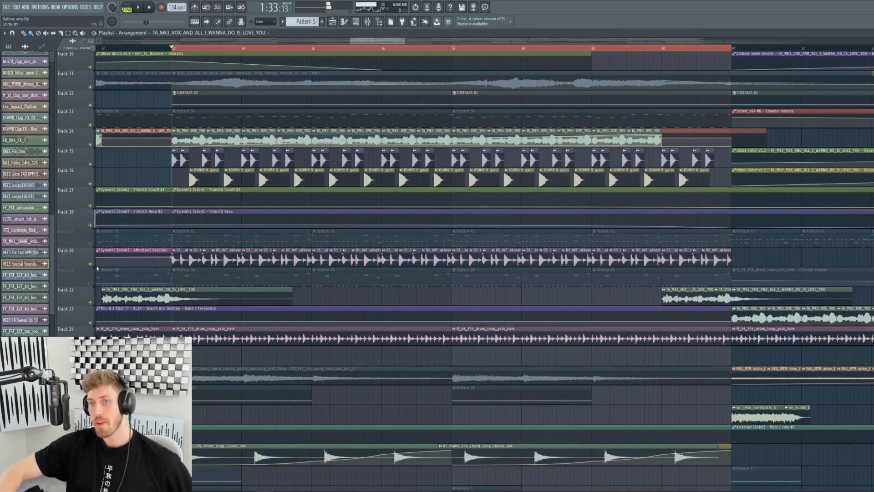
double_click(223, 255)
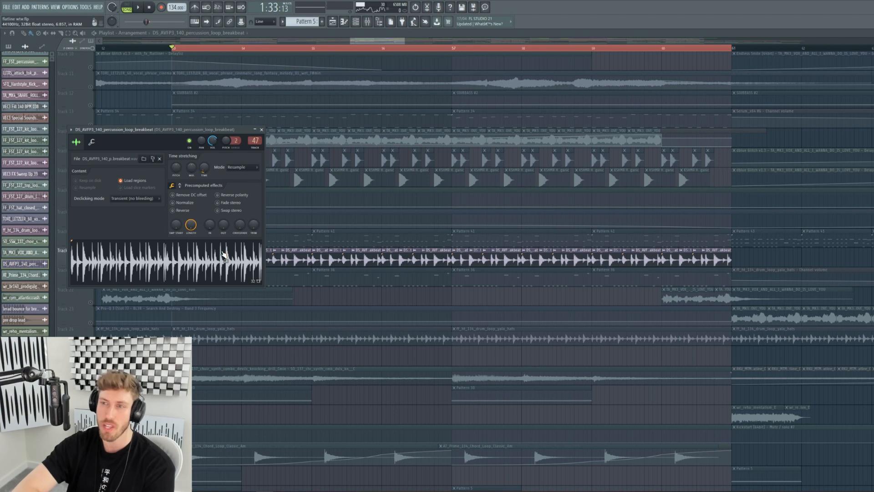
key(space)
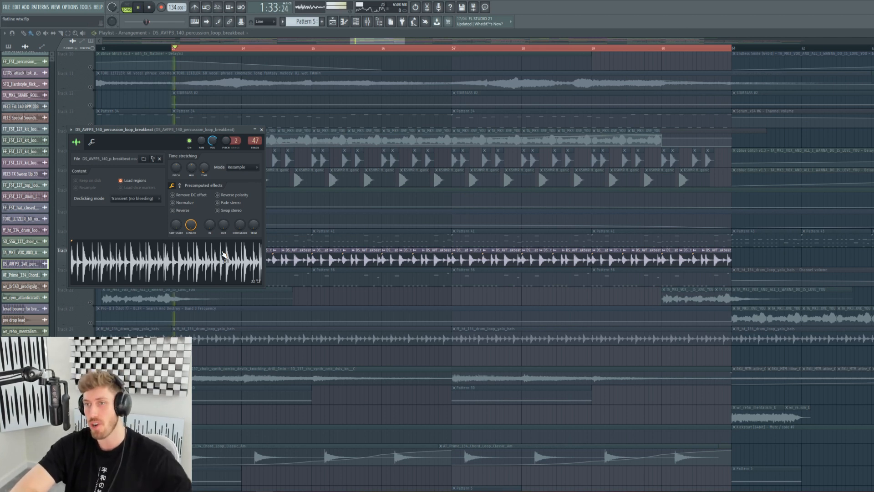
key(Escape)
key(space)
Try the uncut percussion_loop_breakbeat sample on Track 25 from bar 53, play it soloed, and delete it.
drag(182, 358, 422, 358)
key(space)
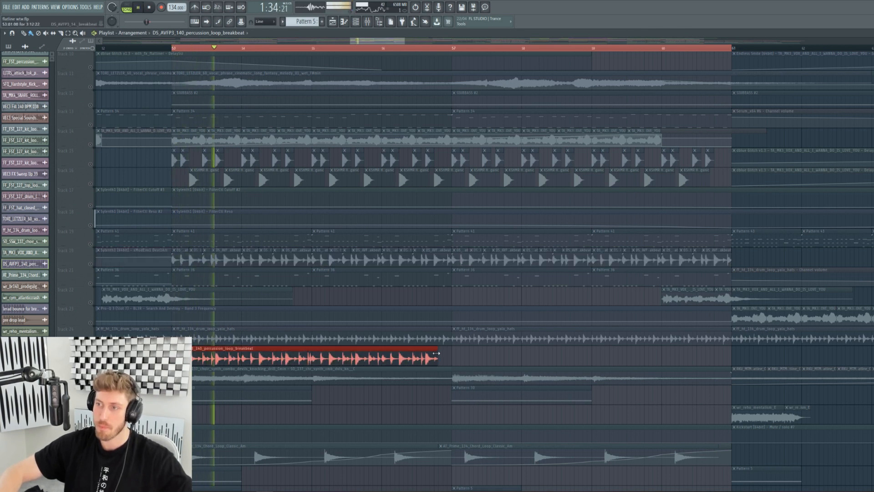
key(space)
right_click(298, 359)
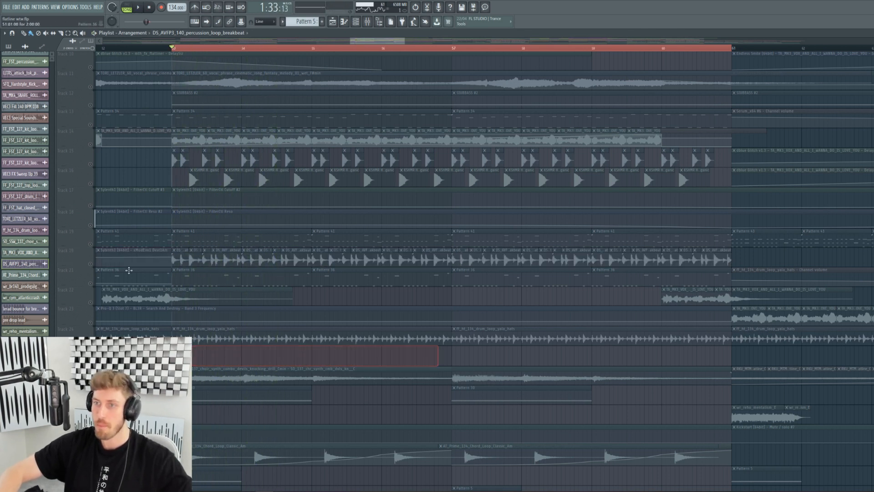
Enable only Tracks 20 and 21 and play the chopped breakbeat together with Pattern 36 from bar 53.
click(90, 264)
click(91, 284)
key(space)
key(space)
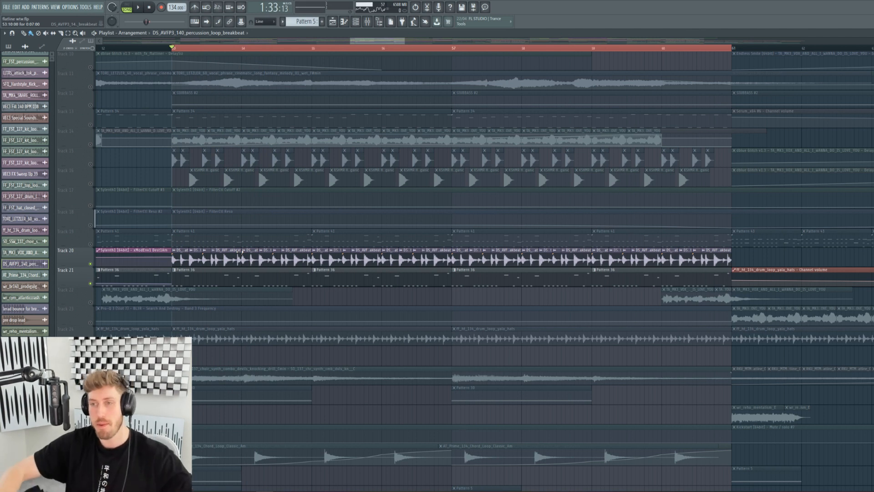
key(space)
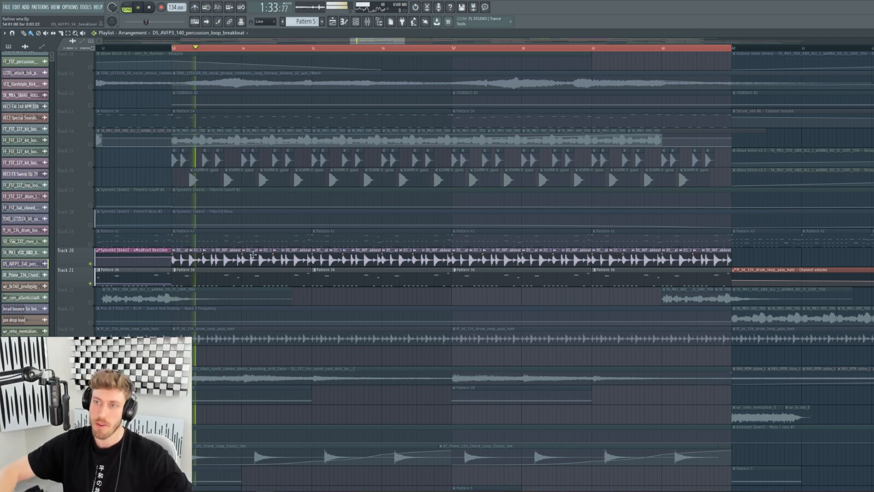
key(space)
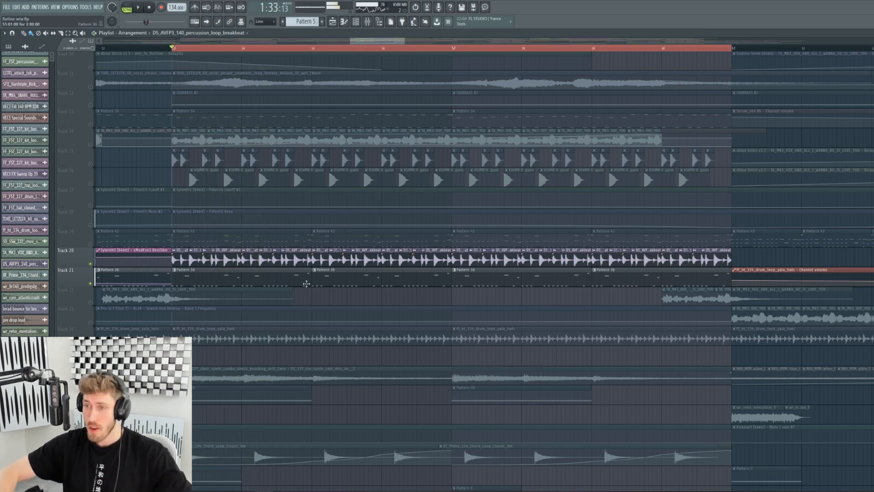
double_click(305, 260)
key(Escape)
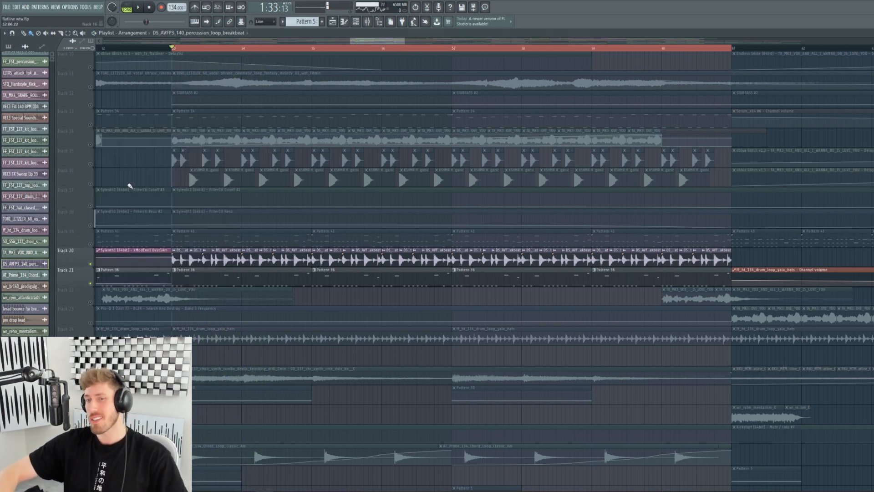
Add Track 15's KSHMR Chest Kick 04 to Tracks 20 and 21 and compare playback with and without it.
click(90, 164)
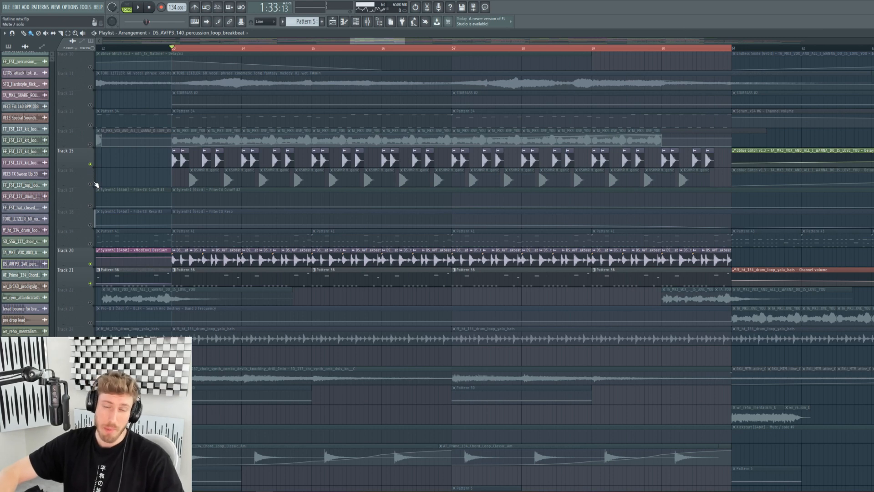
double_click(273, 157)
key(Escape)
key(space)
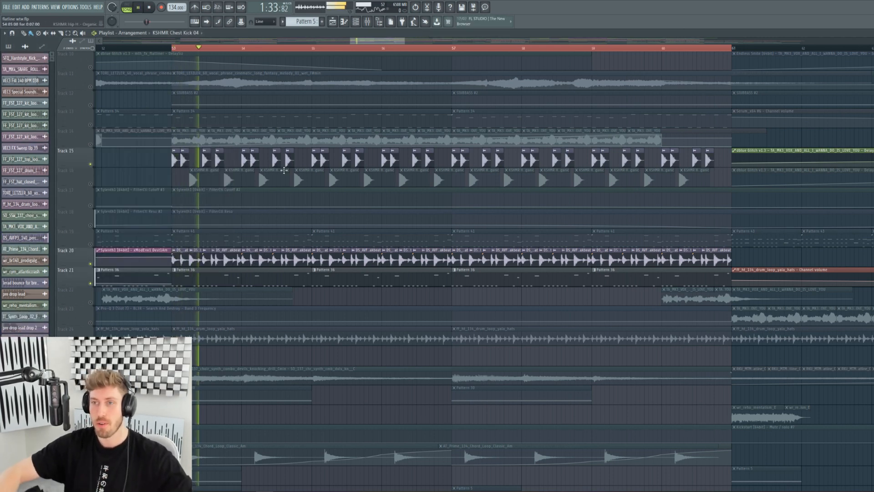
click(90, 164)
click(90, 164)
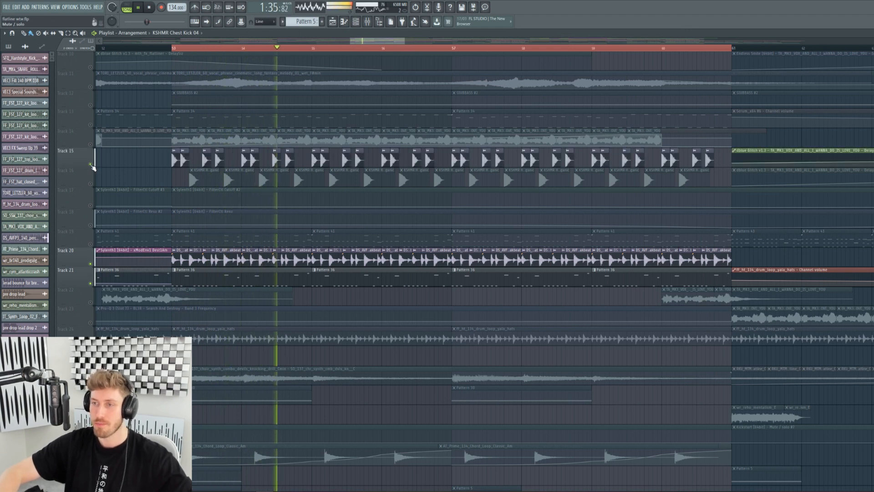
key(space)
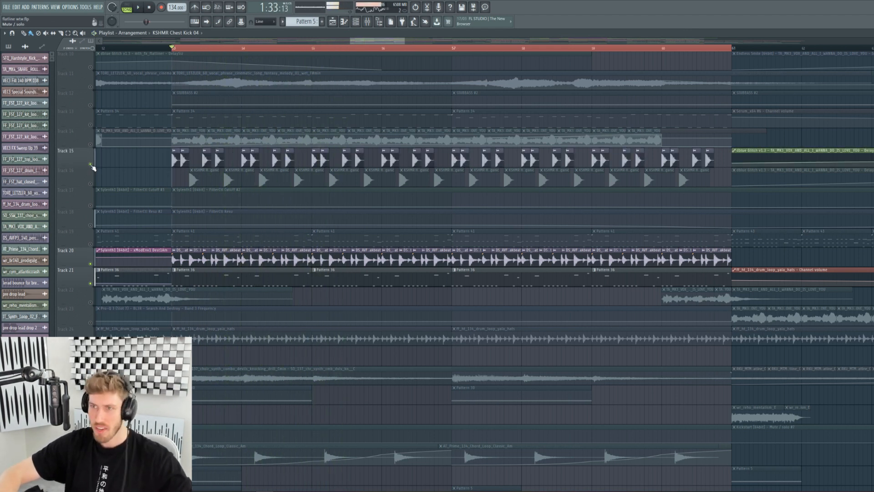
Solo Track 16's snare and play it from bar 53, adding Tracks 20 and 15 during playback.
right_click(90, 183)
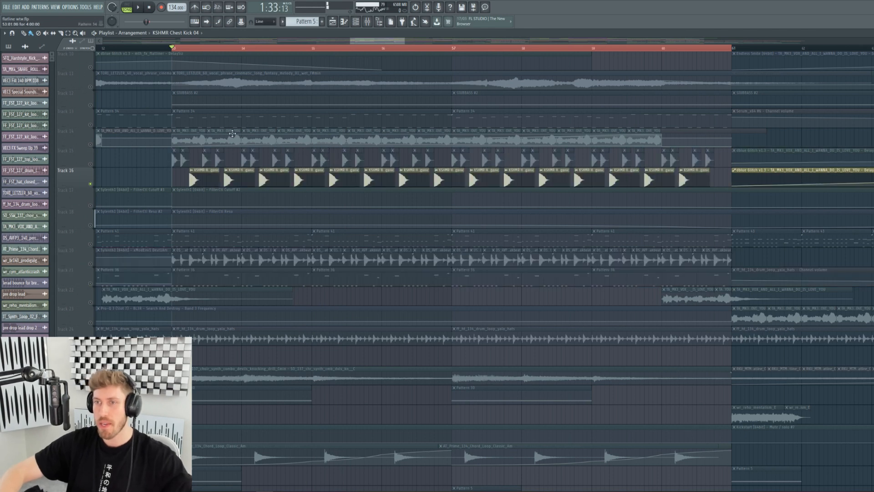
key(space)
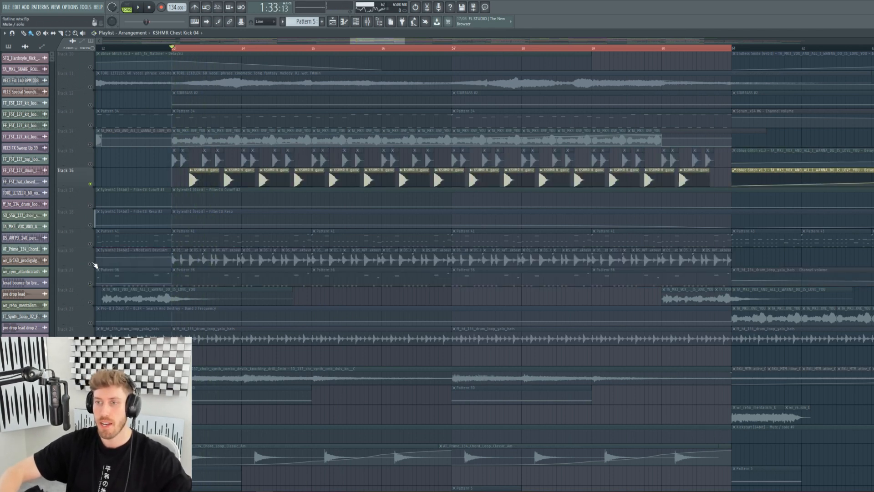
click(91, 264)
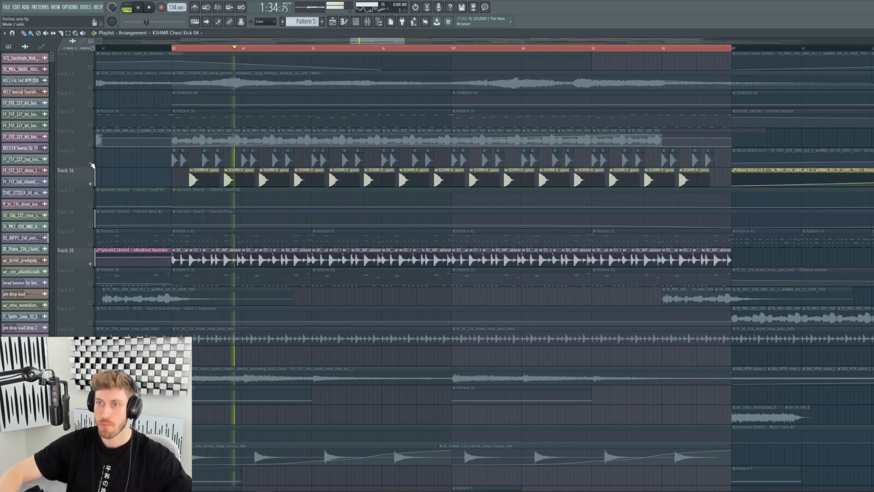
click(90, 164)
Try raising the KSHMR Hip Hop Snare 08 - Organic channel volume to 94% and undo the change.
double_click(201, 178)
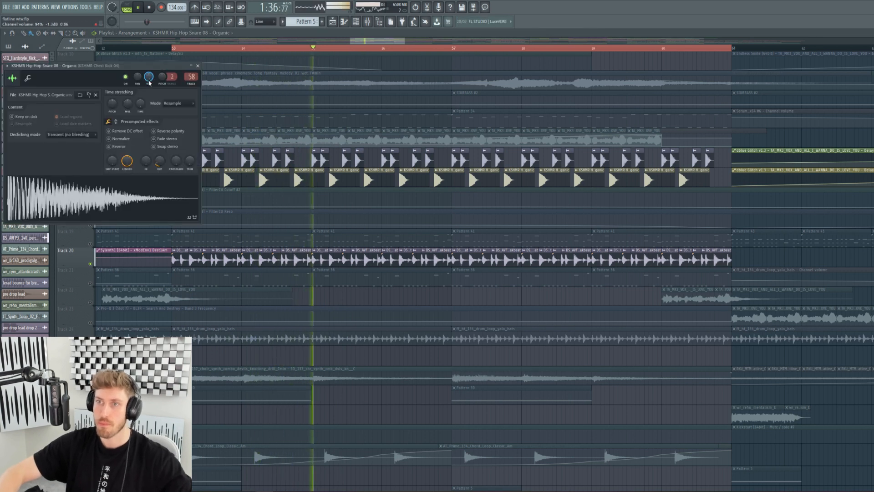
key(ctrl+z)
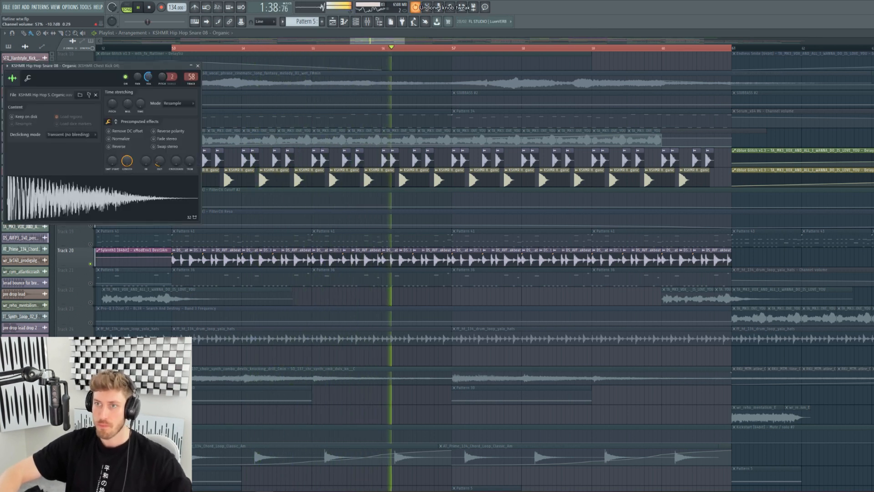
key(space)
key(Escape)
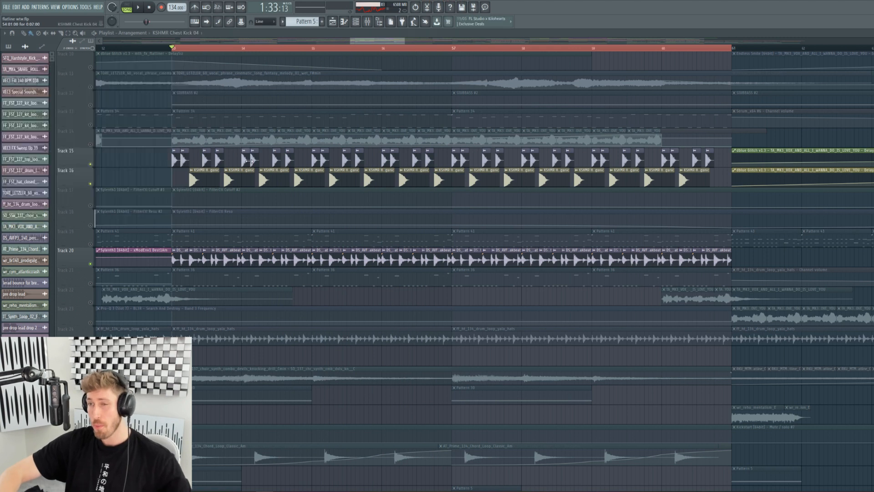
Play Tracks 15, 16 and 20 with Track 19 added, and swap Track 19 for Track 21 during playback.
click(90, 244)
key(space)
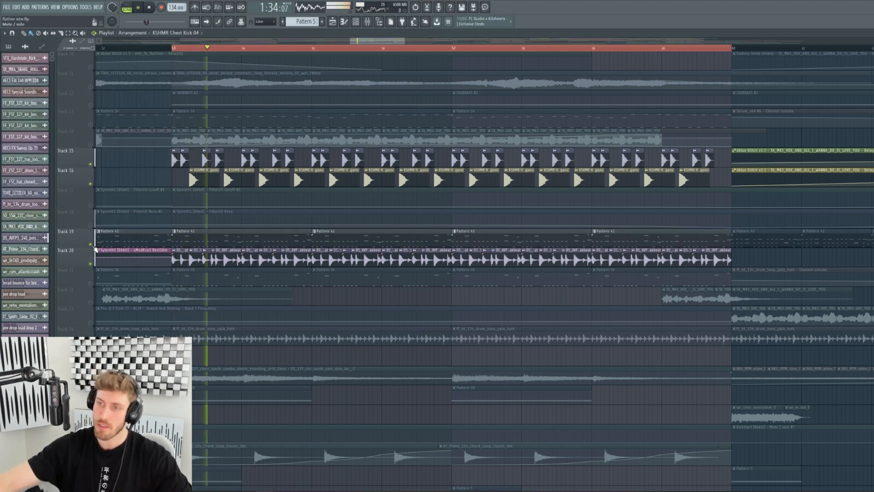
click(91, 245)
click(90, 283)
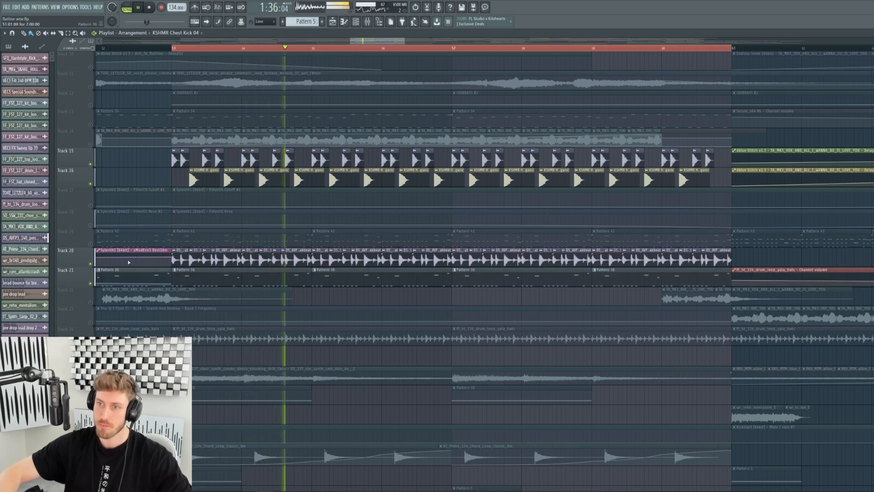
drag(403, 40, 483, 41)
key(space)
Solo Track 22's vocal clips, play them from about bar 51, and clear the time selection.
drag(349, 40, 325, 40)
right_click(92, 87)
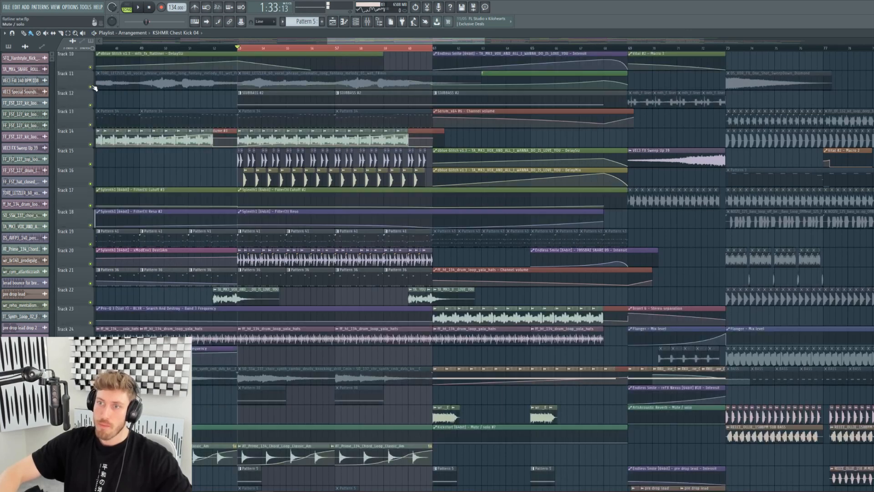
right_click(91, 303)
click(201, 48)
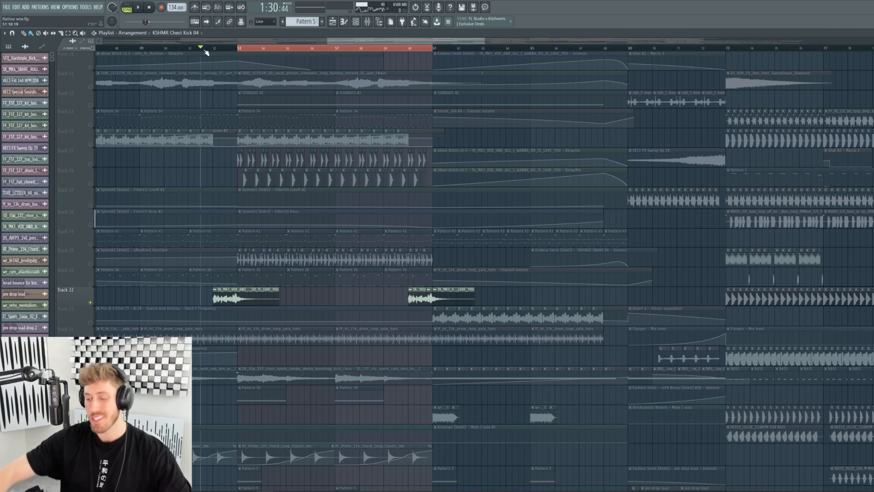
key(space)
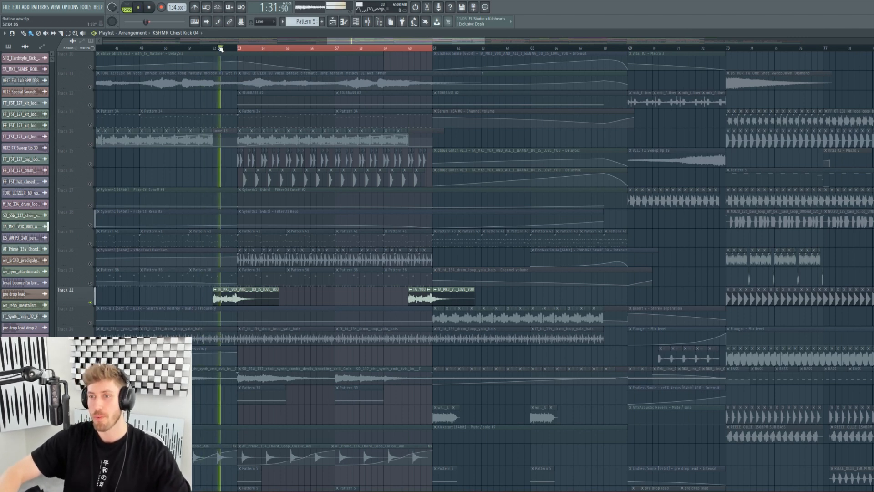
key(space)
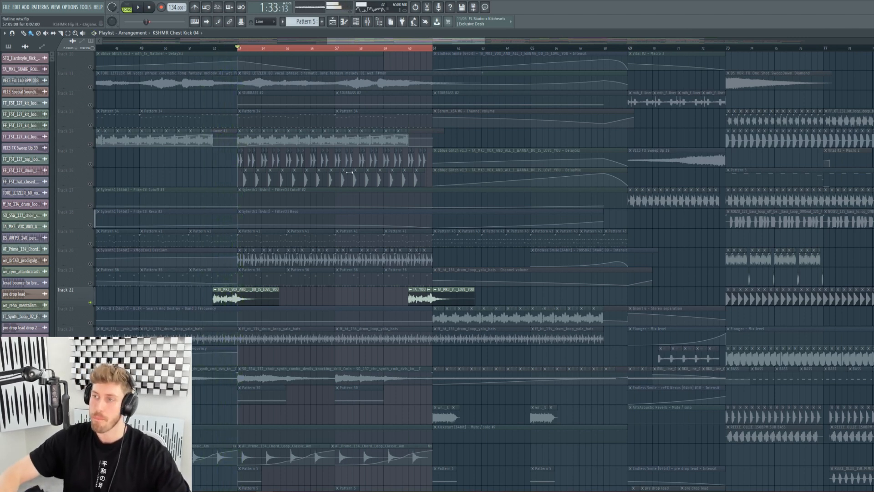
mouse_move(435, 48)
mouse_down()
mouse_move(450, 49)
mouse_move(438, 48)
mouse_up()
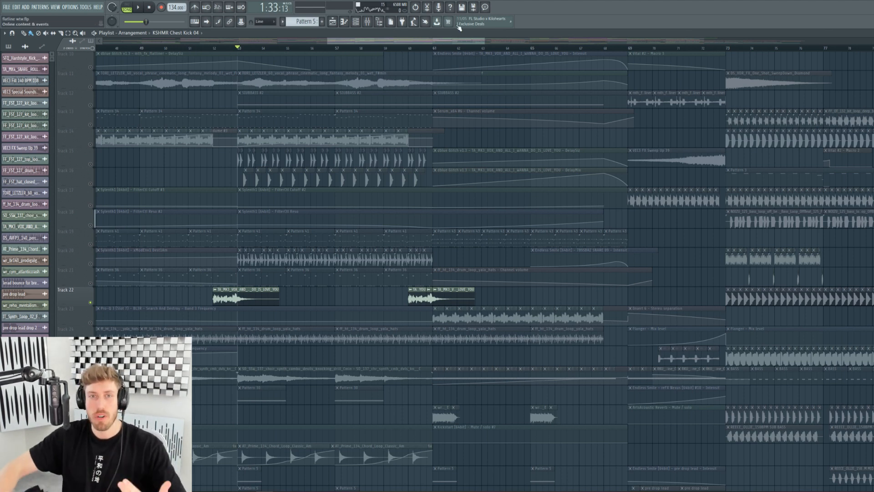
Play Track 22's vocal together with Tracks 20, 15 and 16, adding Track 30's chord loop during playback.
click(249, 300)
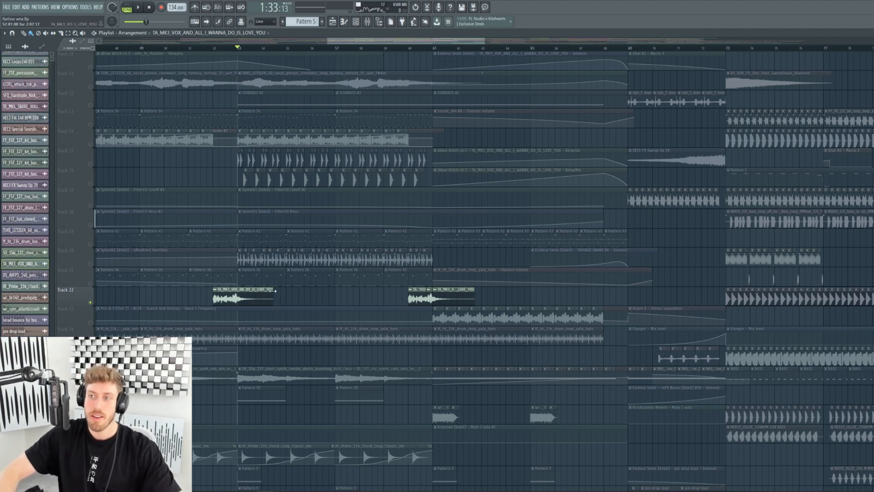
click(90, 263)
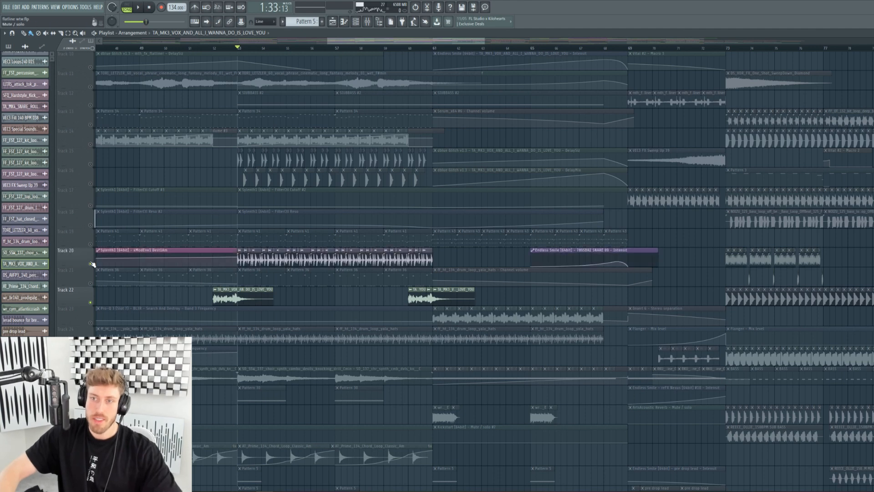
click(91, 165)
click(90, 184)
key(space)
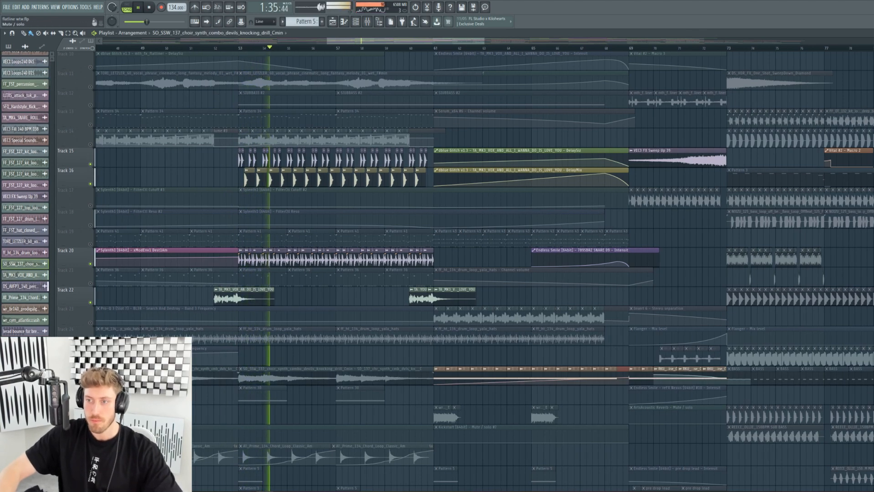
scroll(201, 296, down, 10)
click(91, 207)
scroll(289, 280, up, 9)
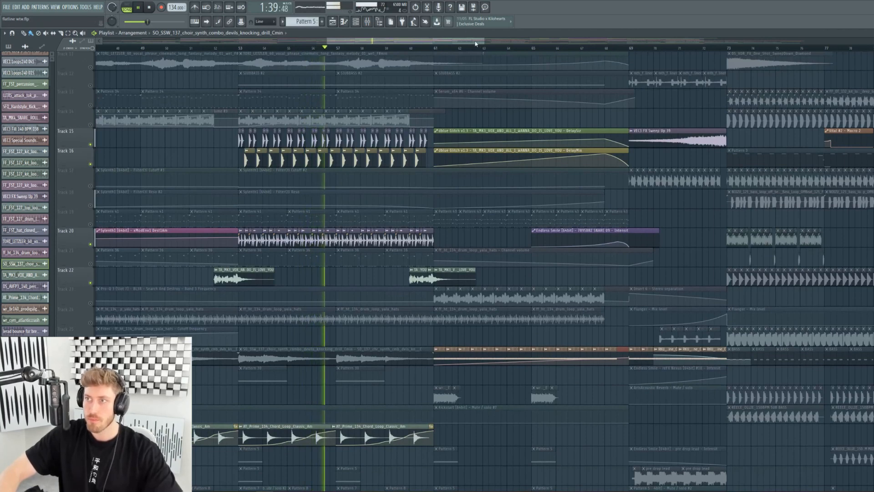
scroll(408, 49, up, 2)
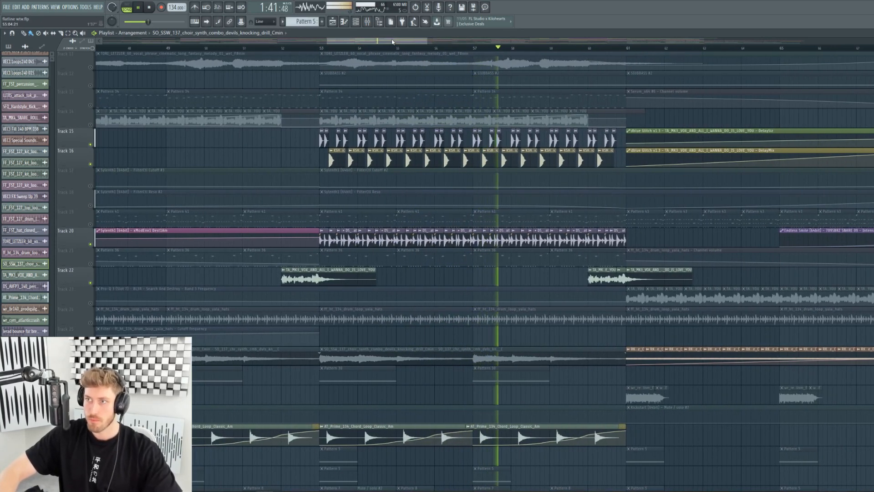
drag(393, 42, 402, 42)
key(space)
Solo Track 14's vocal chops, play them from bar 53, and show the vocal's sampler settings and mixer effects.
right_click(90, 126)
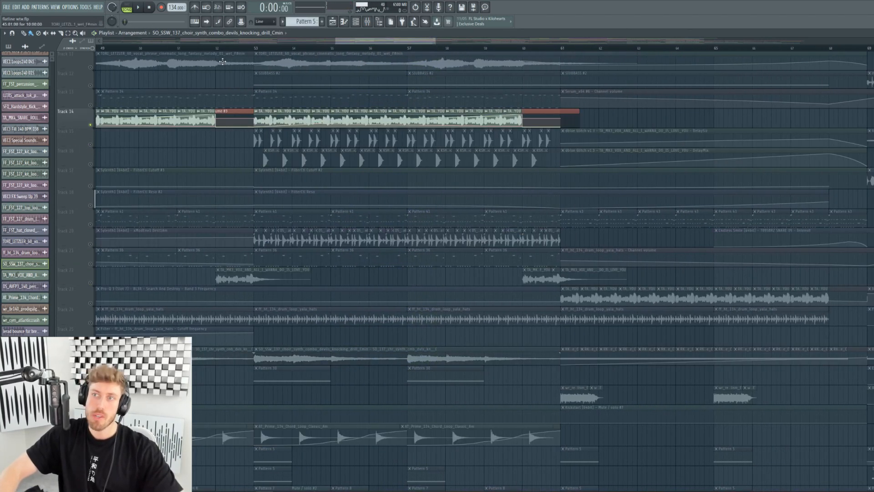
click(253, 49)
key(space)
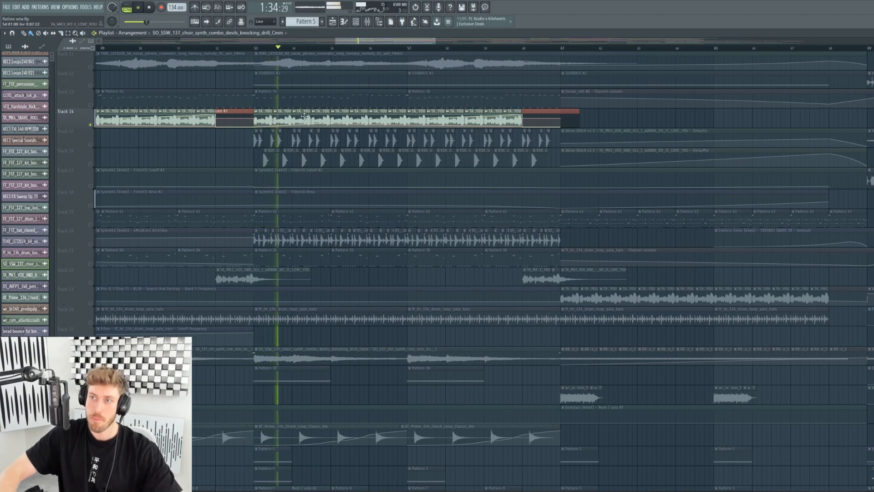
double_click(316, 122)
key(F9)
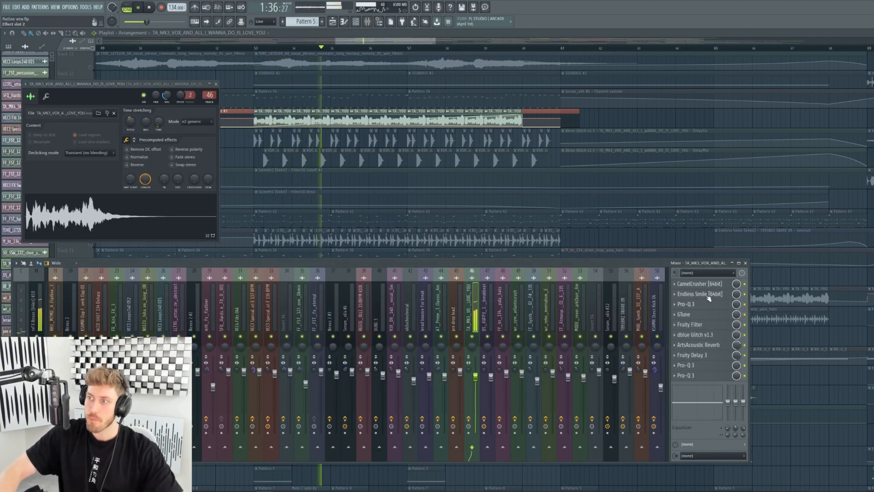
Replay the vocal chops from bar 53, briefly showing the mixer during playback, and stop.
key(space)
click(256, 49)
key(space)
key(F12)
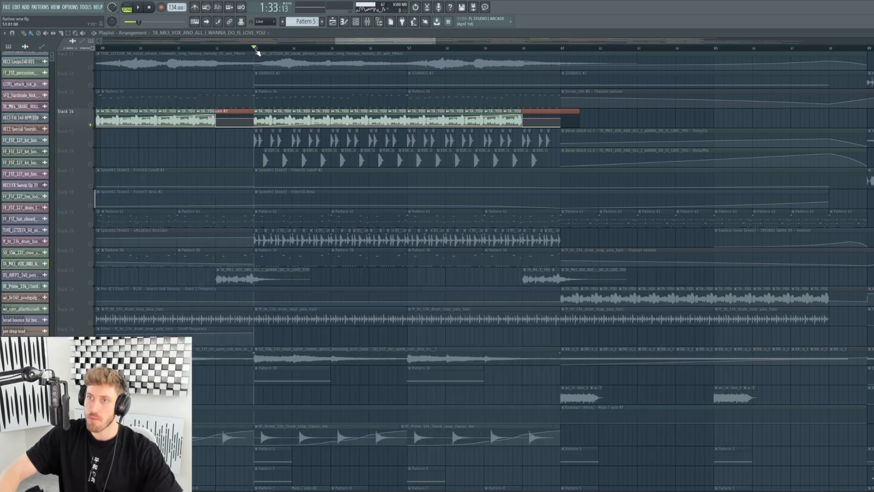
key(F9)
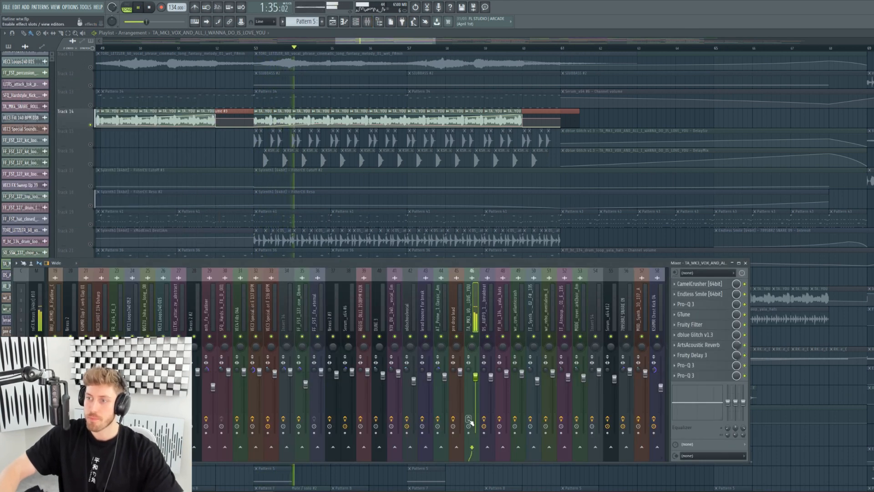
key(F9)
key(space)
Select the time range from bar 53 to about bar 60 over Track 14's vocal chops.
drag(258, 49, 534, 67)
click(604, 121)
right_click(615, 118)
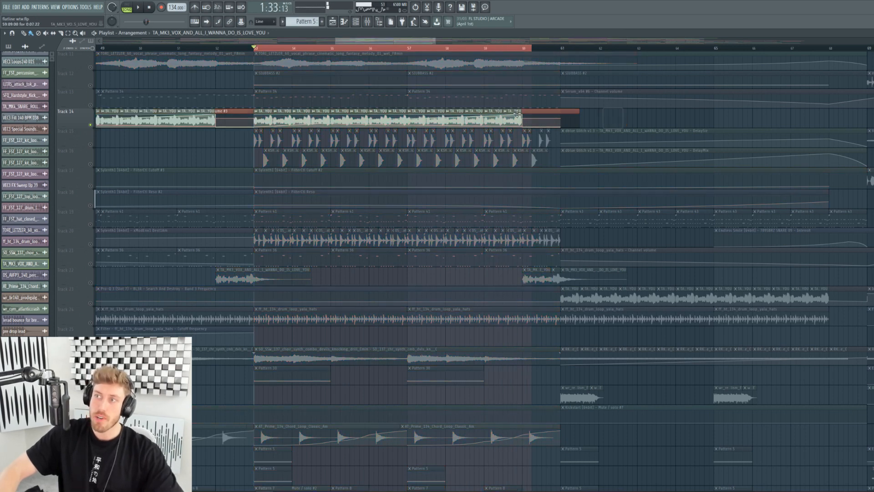
Show the vocal chop's mixer effects and inspect its CamelCrusher and first Pro-Q 3 settings.
double_click(514, 112)
click(367, 21)
click(702, 284)
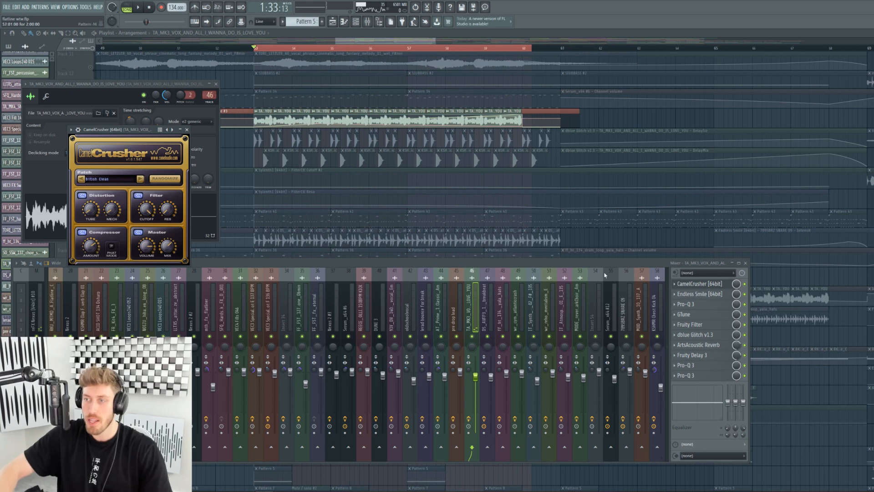
click(689, 305)
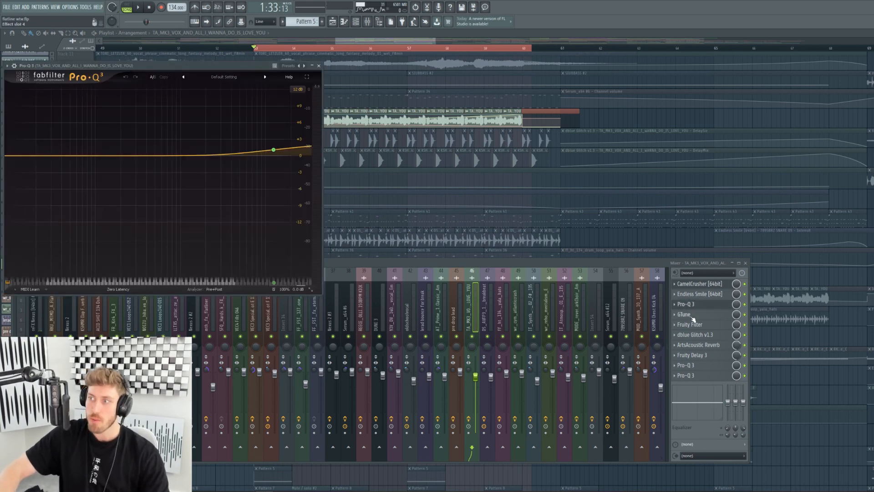
Inspect the vocal's Fruity Filter, dblue Glitch, ArtsAcoustic Reverb, Fruity Delay 3 and last two Pro-Q 3 plugins, and close all plugin windows.
click(690, 325)
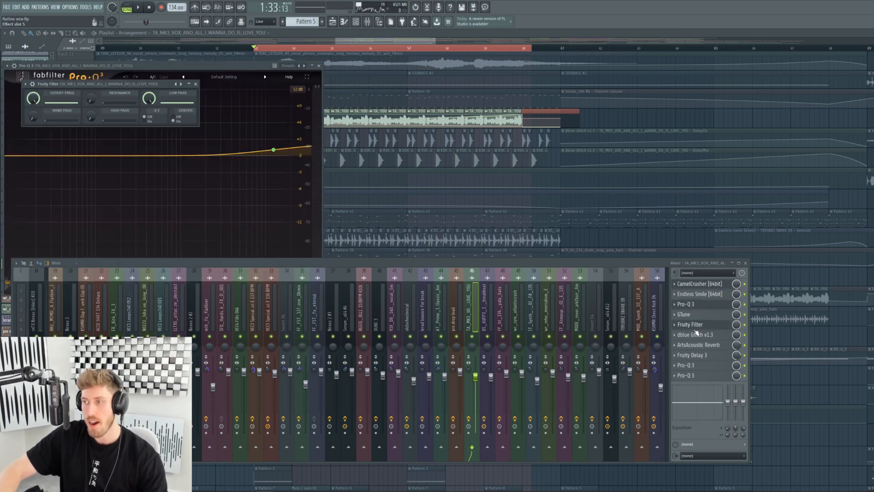
click(695, 335)
click(702, 345)
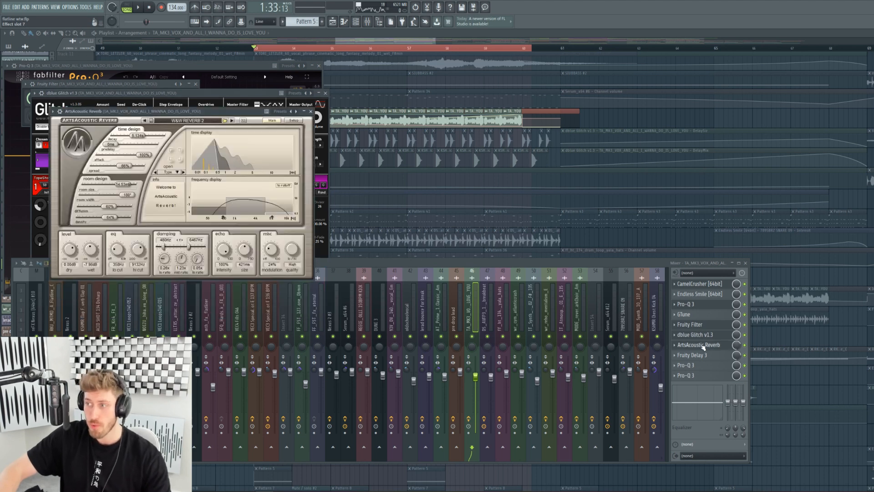
click(713, 356)
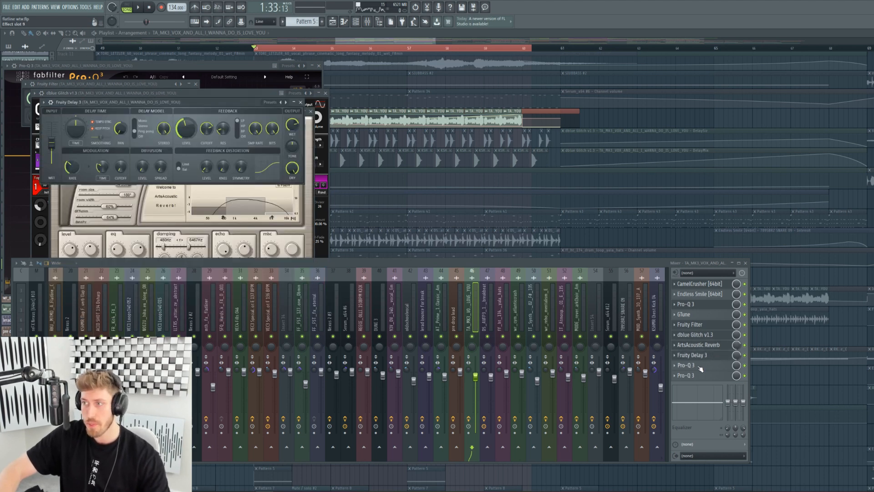
click(700, 366)
click(701, 375)
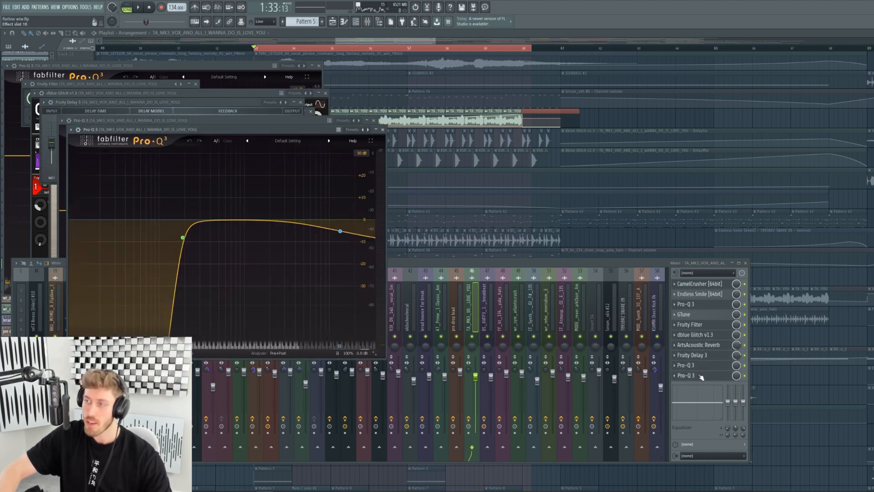
click(705, 337)
key(F12)
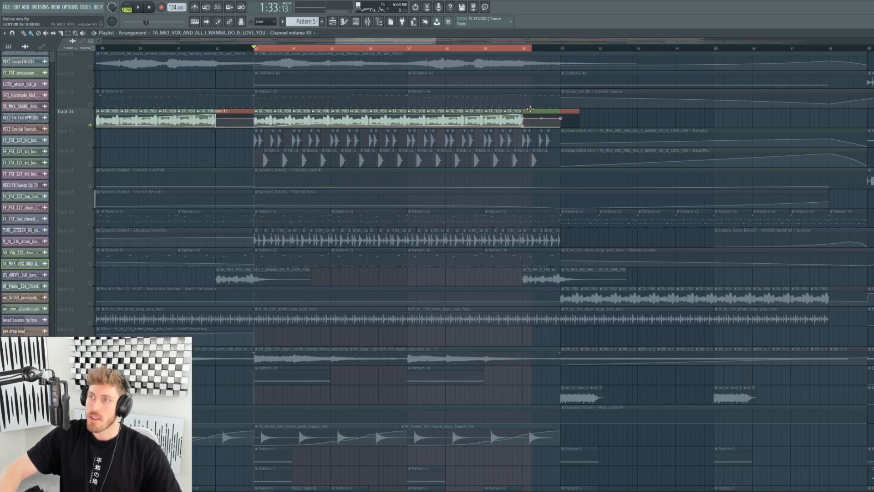
Show Track 14's dblue Glitch delay size automation and play the selected range with the vocal's dblue Glitch plugin open.
click(525, 110)
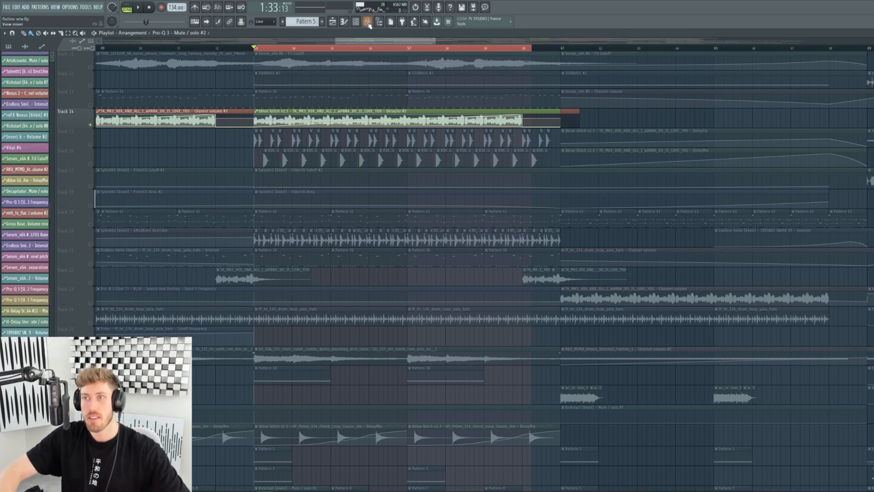
click(367, 23)
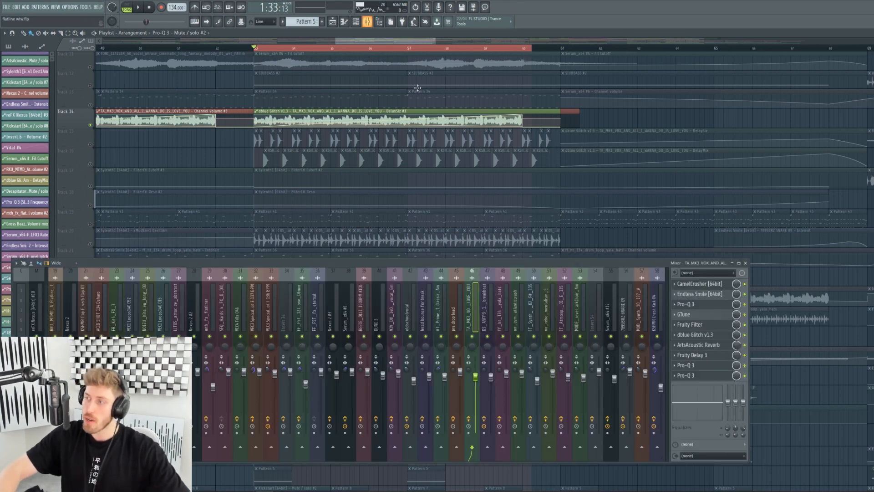
click(705, 336)
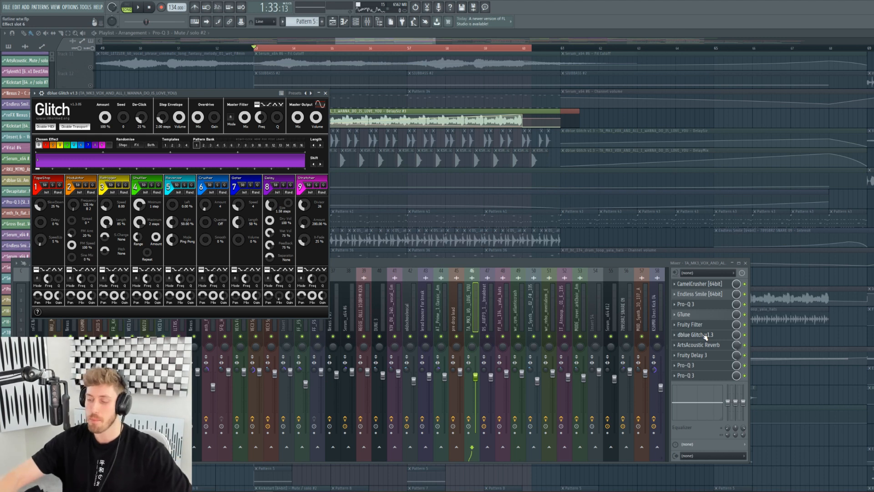
key(space)
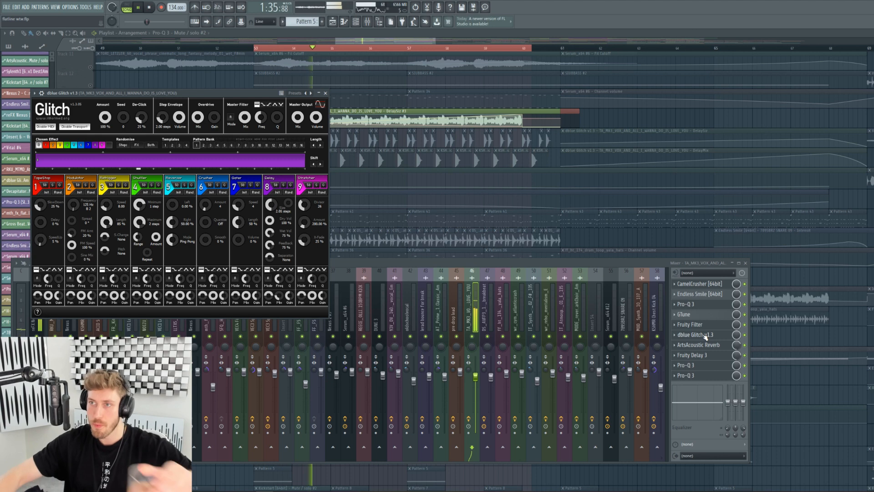
click(705, 337)
click(705, 337)
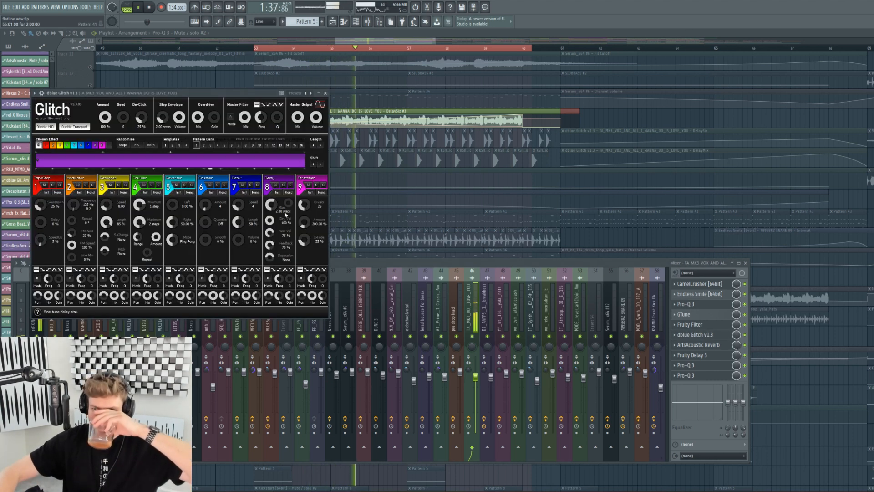
drag(271, 210, 274, 201)
Stop playback and select the clips on all tracks from bar 57 to bar 61.
drag(435, 42, 647, 42)
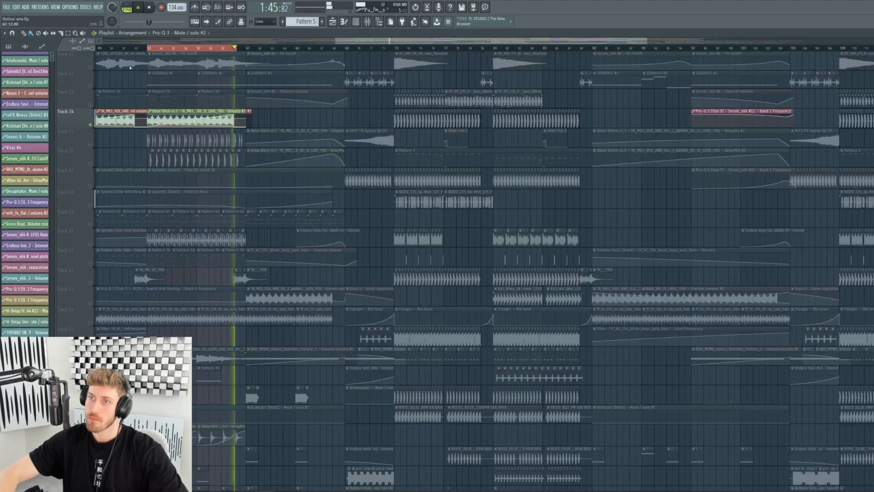
key(space)
right_click(237, 49)
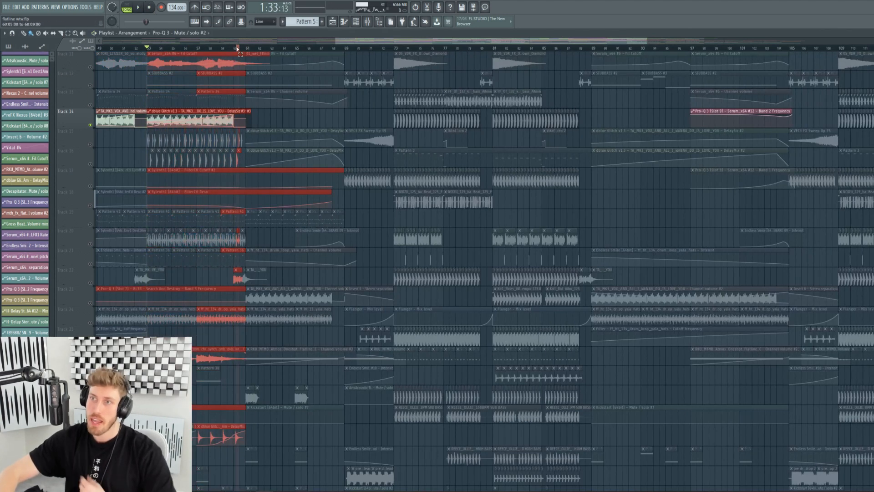
drag(238, 49, 208, 49)
right_click(208, 50)
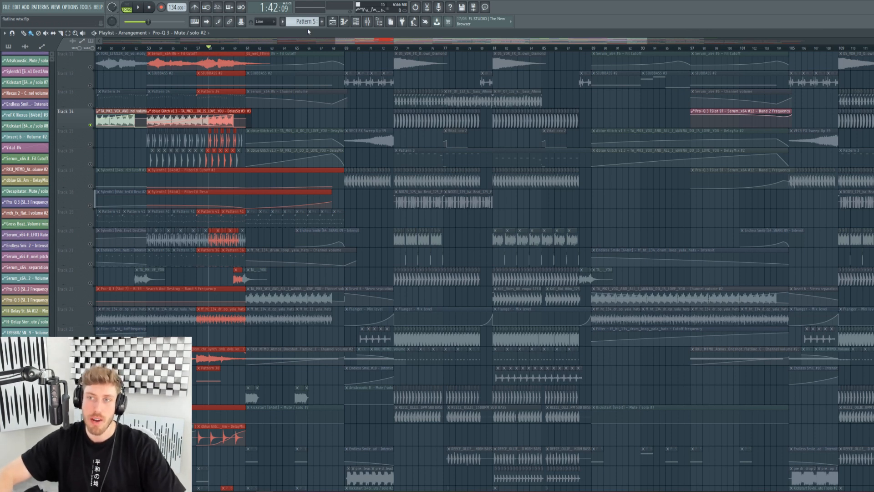
drag(199, 50, 248, 54)
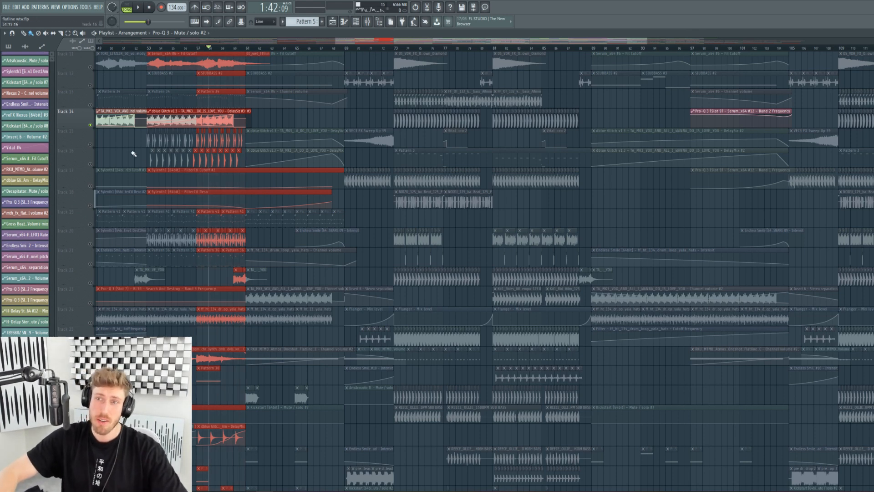
Unsolo Track 14 and play the full arrangement from about bar 58, jumping ahead to about bar 60.
right_click(90, 125)
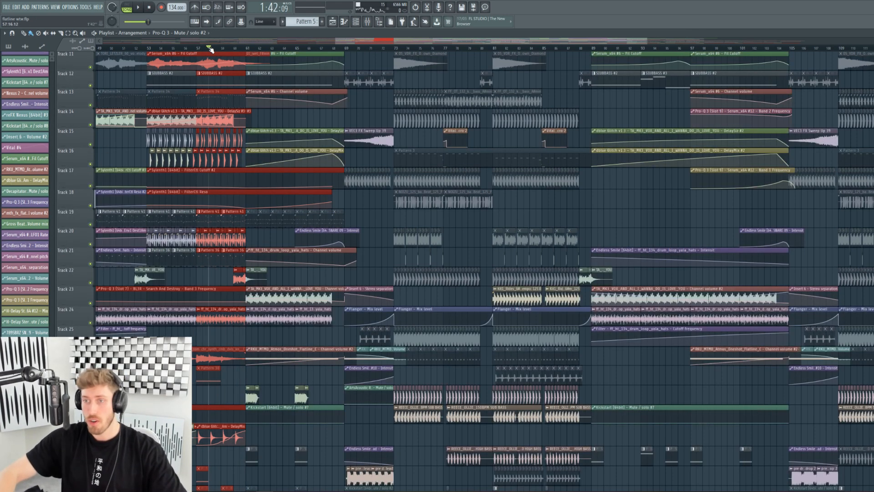
key(space)
click(240, 50)
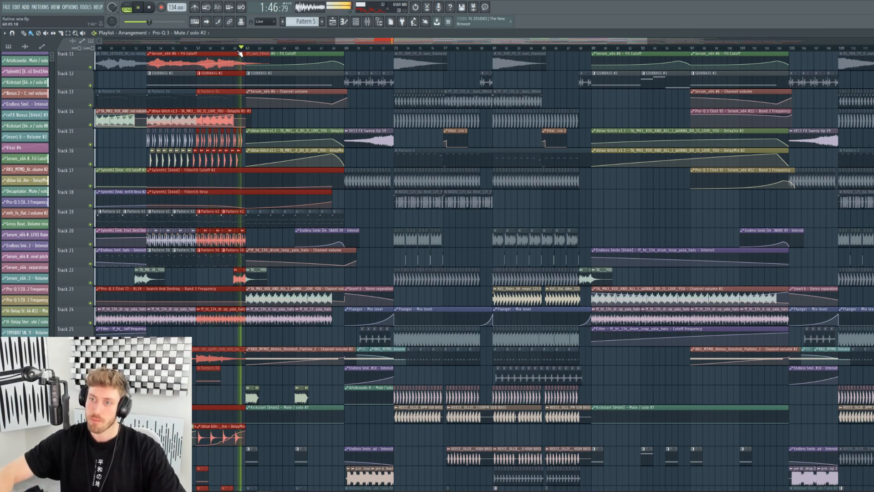
drag(537, 51, 504, 60)
scroll(500, 71, down, 11)
key(space)
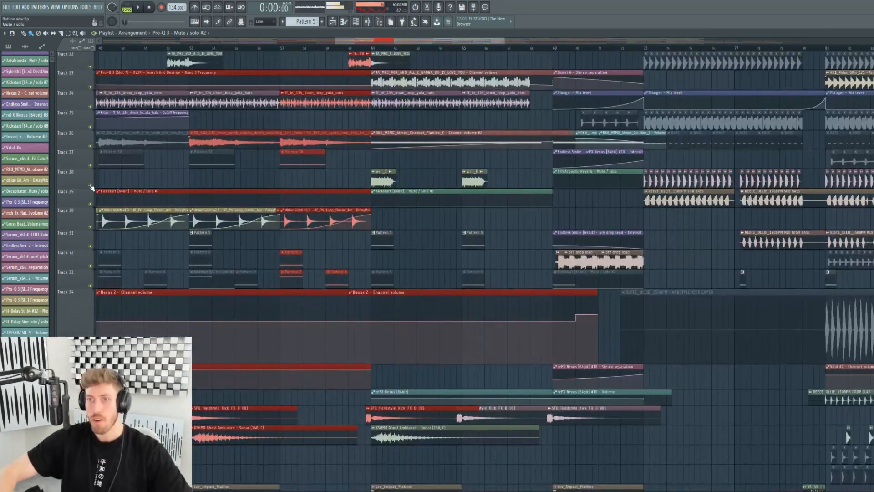
Solo and play Track 28's wr_reho_mentalism_E clip from about bar 61, restore the other tracks, and open its sampler settings.
right_click(91, 186)
click(369, 49)
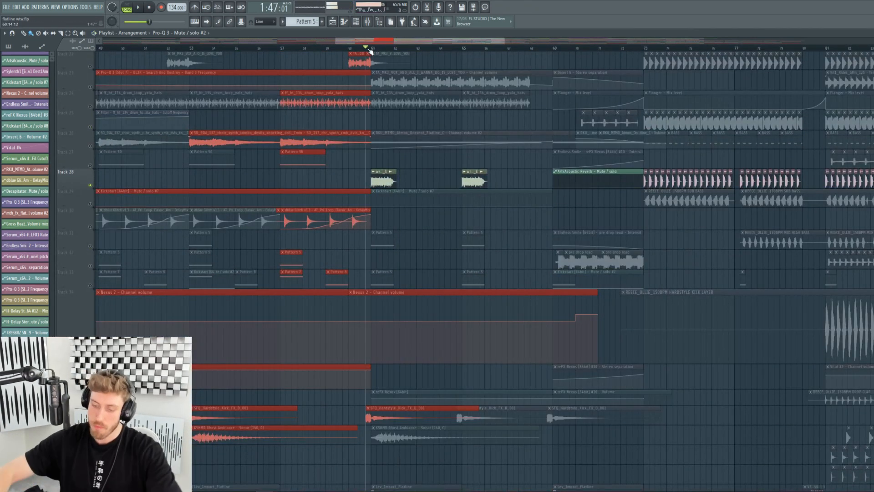
key(space)
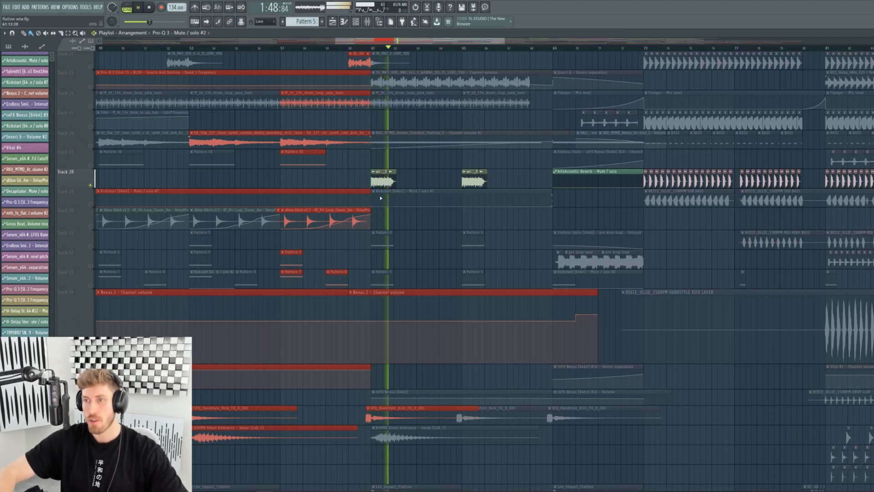
key(space)
right_click(91, 186)
right_click(91, 186)
double_click(384, 181)
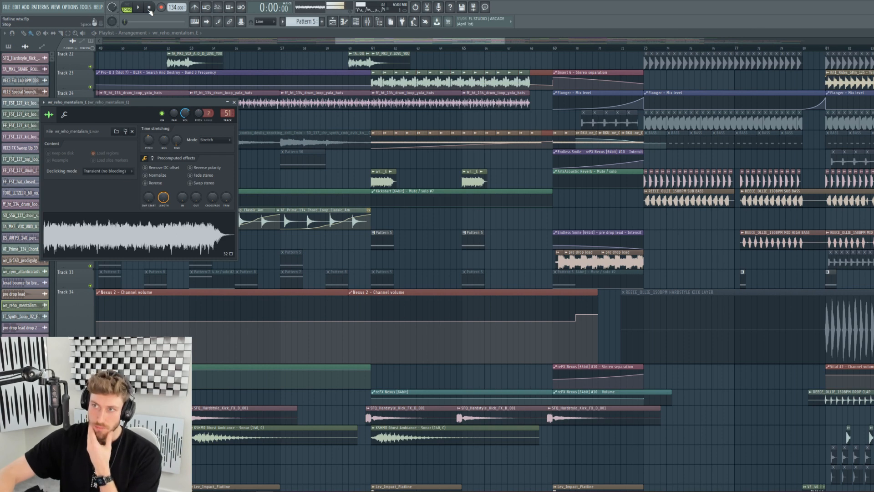
Solo Track 26 and play its RKU_MTMD_Atmos_Oneshot_Flatline_C clips from bar 61, jump ahead to about bar 66, and restore the other tracks.
click(371, 49)
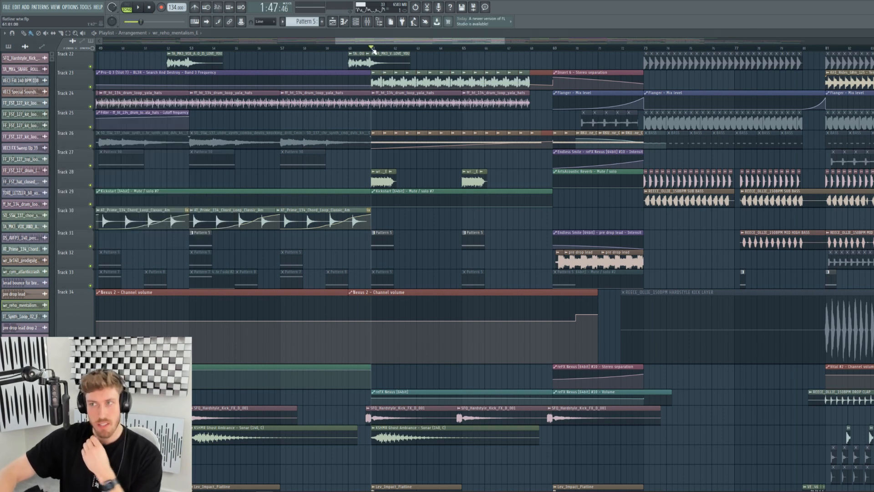
drag(505, 41, 778, 41)
scroll(214, 317, down, 6)
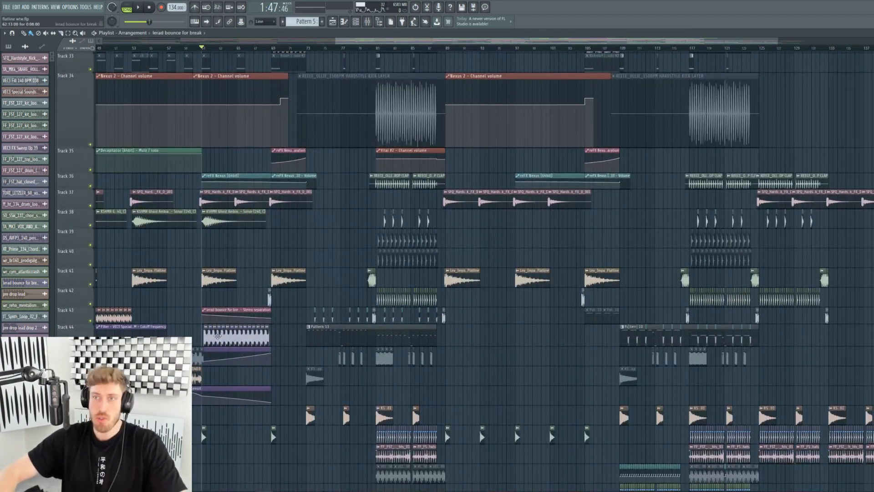
scroll(219, 335, up, 12)
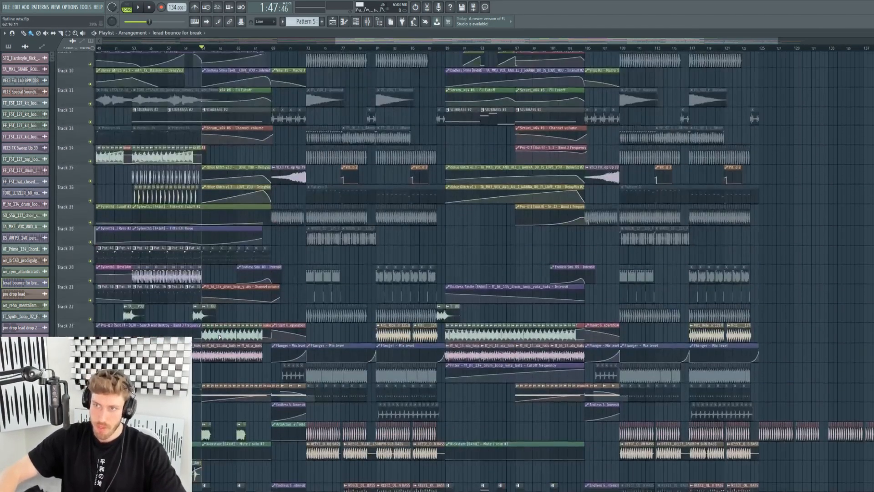
scroll(207, 351, up, 1)
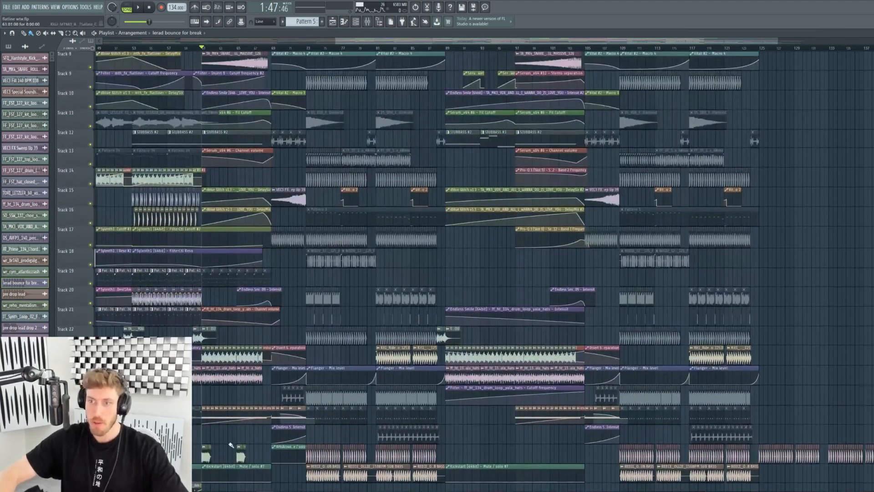
double_click(233, 418)
right_click(90, 421)
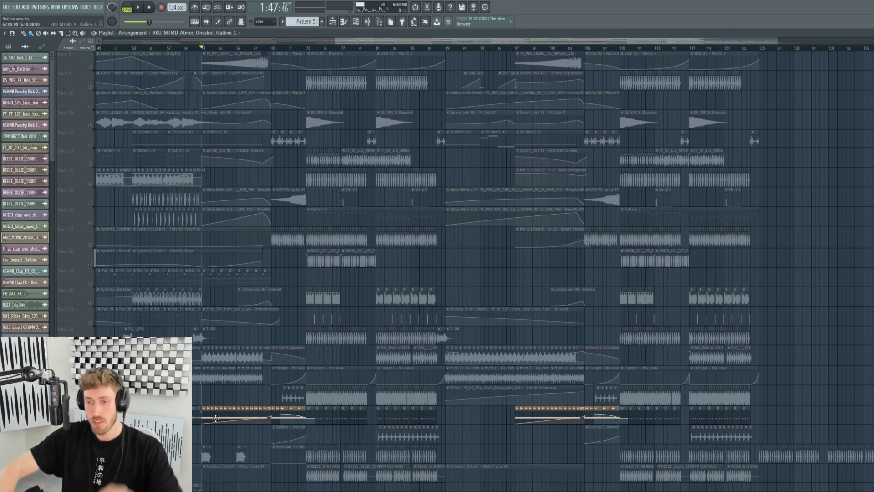
click(248, 47)
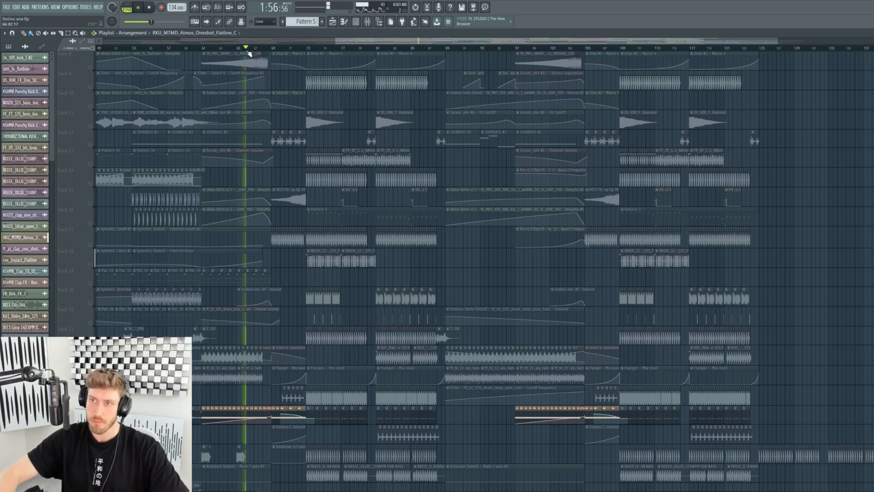
double_click(279, 413)
double_click(279, 413)
key(space)
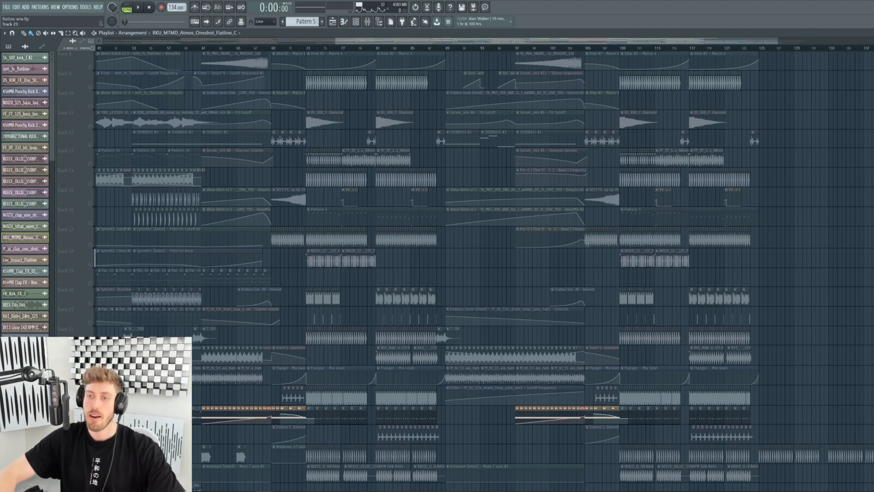
right_click(90, 361)
right_click(90, 362)
Solo Track 8 and play its TA_MK4_SNARE_ROLL_MASSIVE_126 clip from bar 61, jumping ahead to near bar 67 before stopping.
click(223, 48)
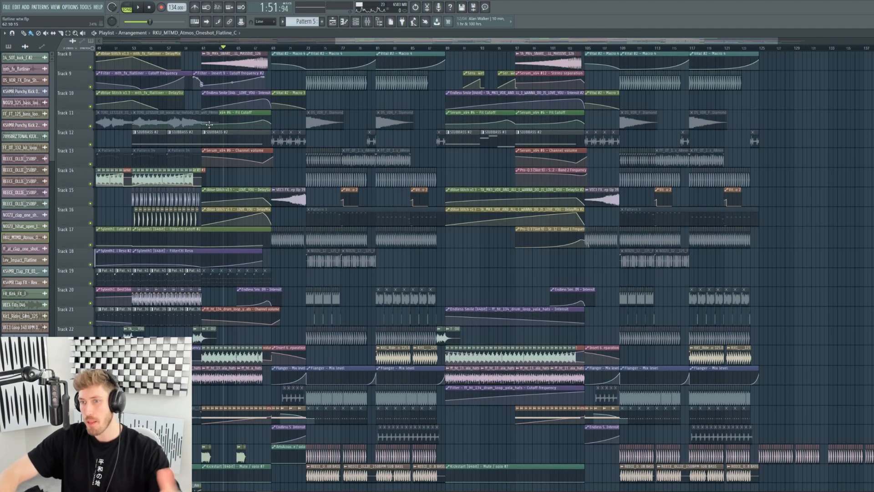
scroll(481, 271, up, 5)
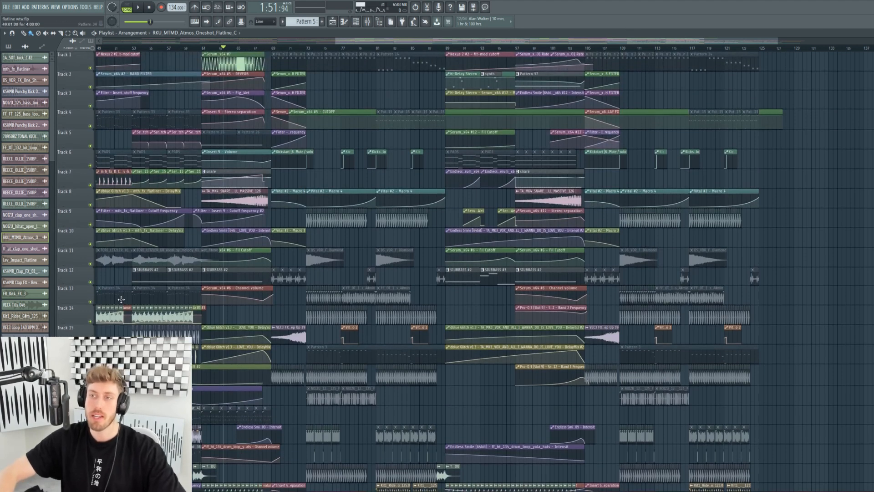
right_click(91, 205)
key(space)
key(space)
click(204, 48)
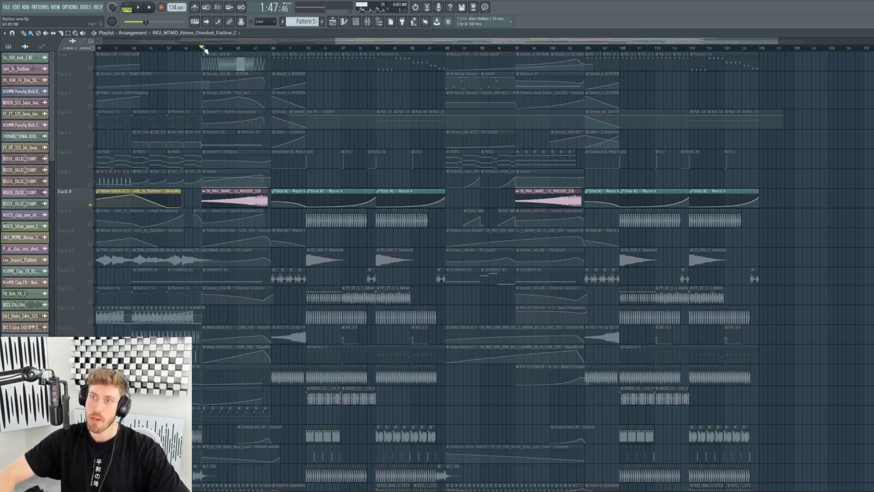
key(space)
click(251, 48)
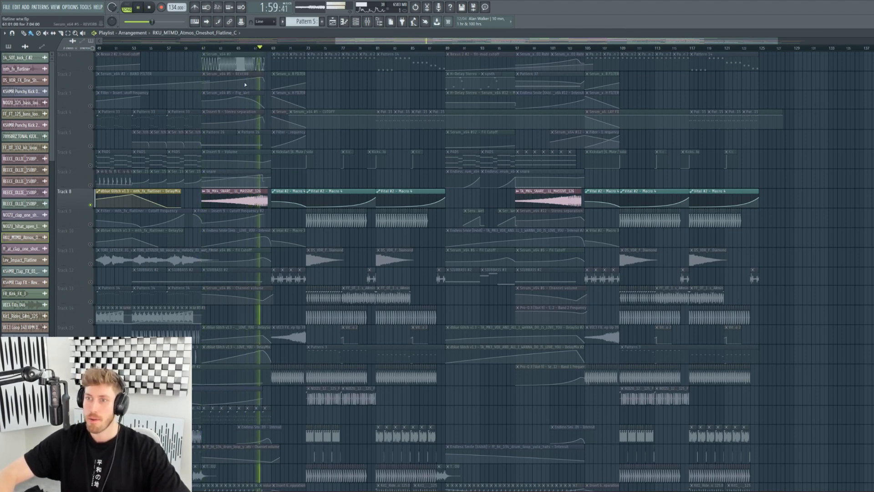
key(space)
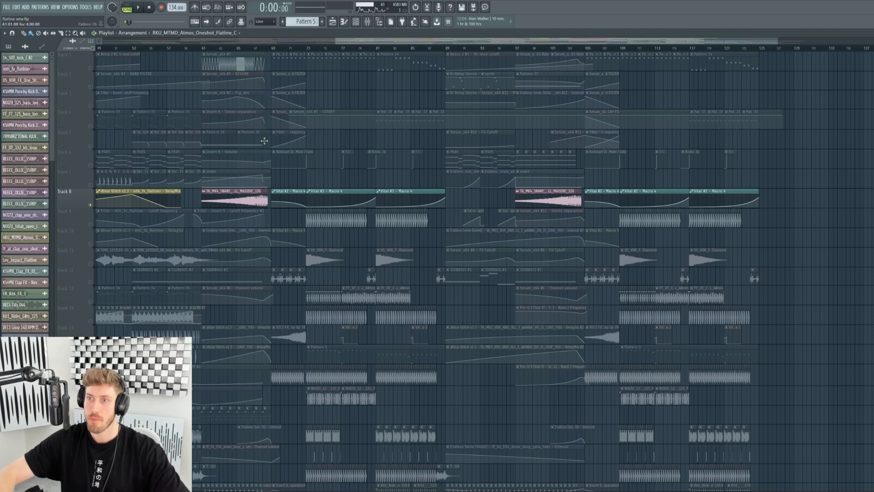
Unmute Track 7, select bars 61 to 69, and play its snare pattern with Track 8 muted.
click(91, 185)
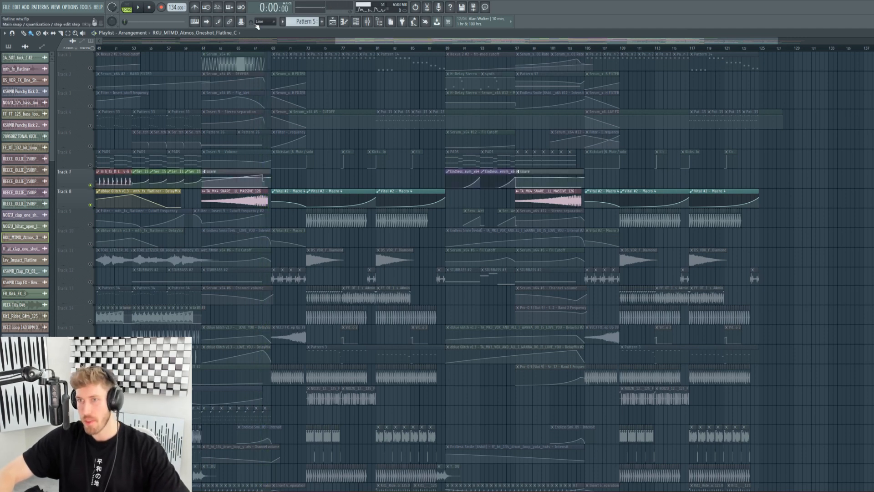
drag(217, 53, 274, 50)
key(space)
click(90, 205)
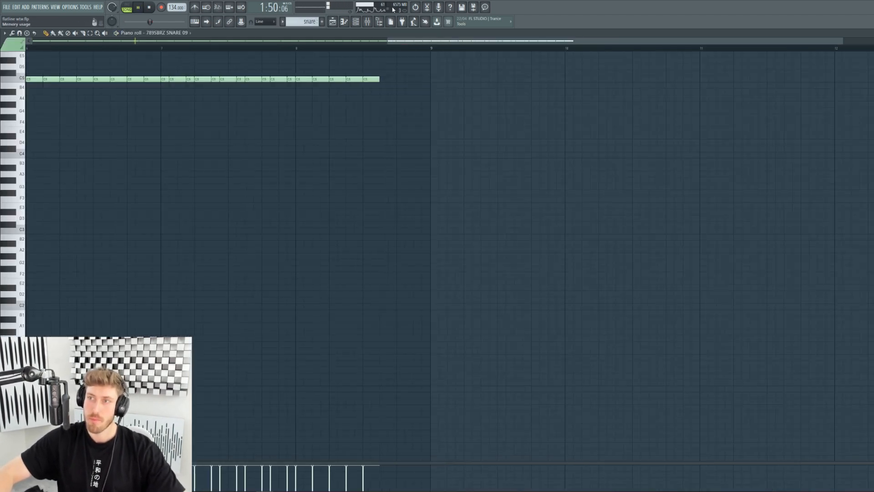
Show the channel rack and examine the snare pattern's full note sequence from its start in the piano roll.
key(F6)
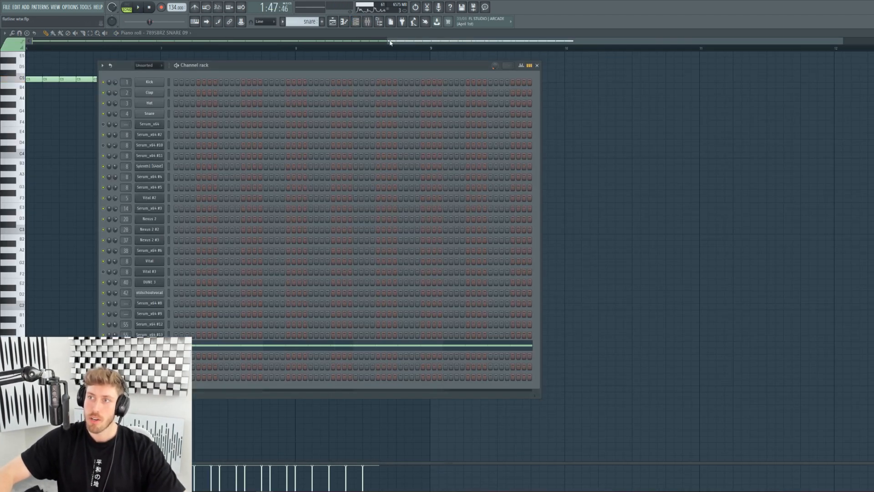
drag(390, 41, 30, 46)
scroll(108, 88, up, 2)
click(356, 22)
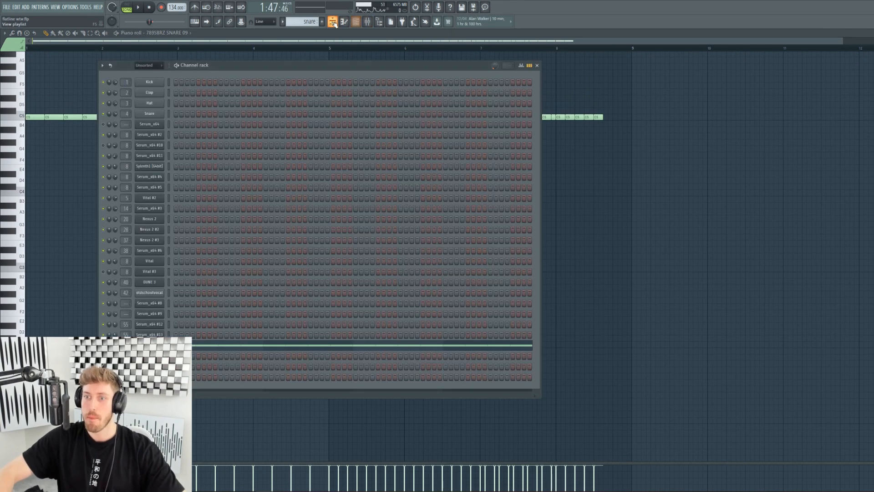
Show the ArtsAcoustic Reverb and both Pro-Q 3 effects on the RKU_MTMD_Atmos_Oneshot_Flatline_C mixer insert, and return to the playlist.
click(367, 21)
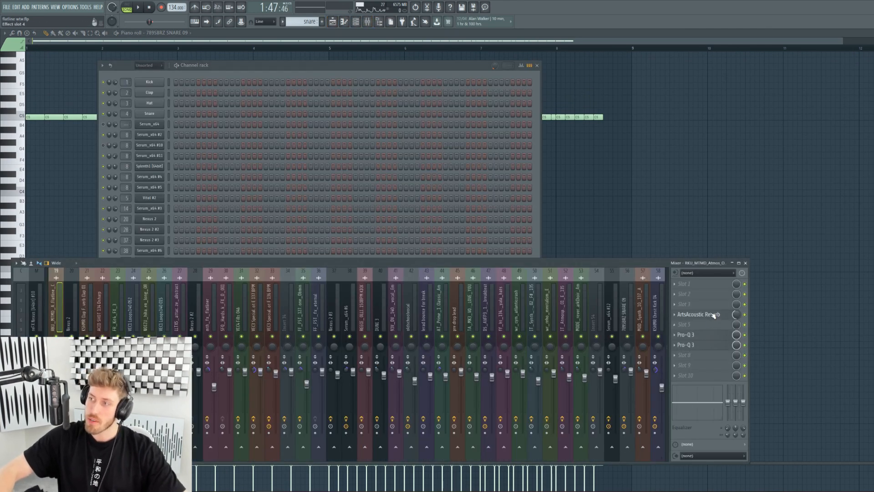
click(713, 315)
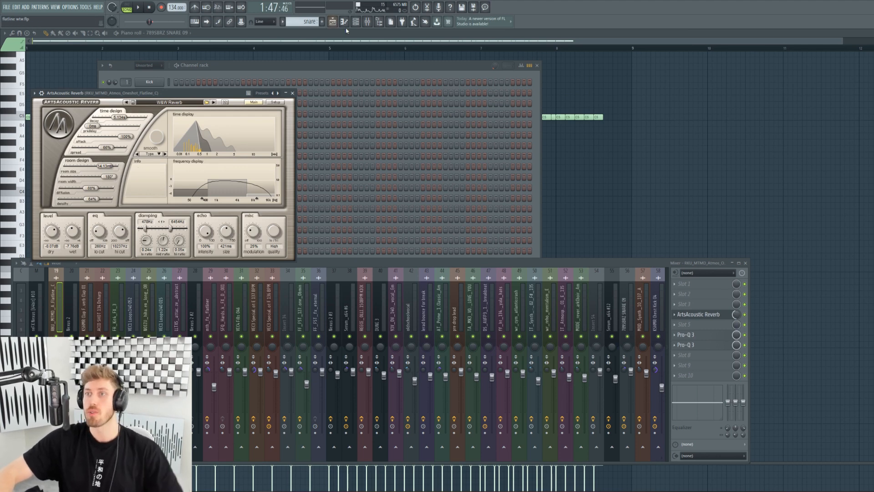
click(706, 345)
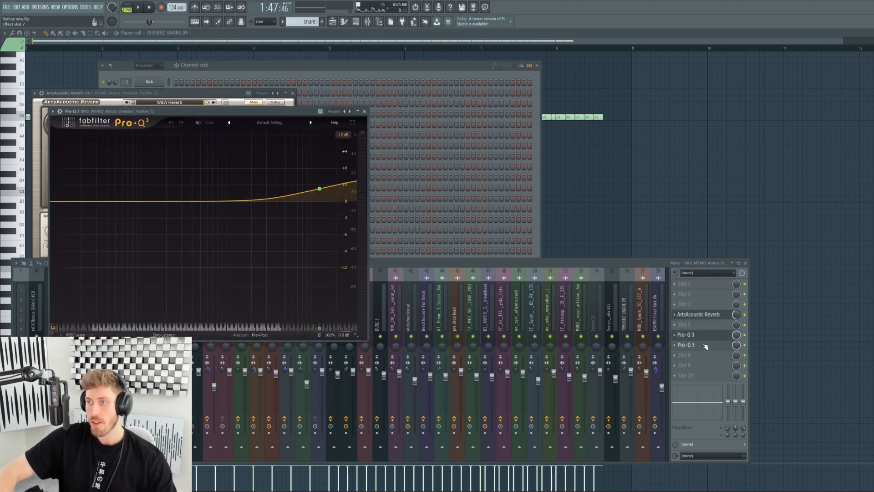
click(706, 345)
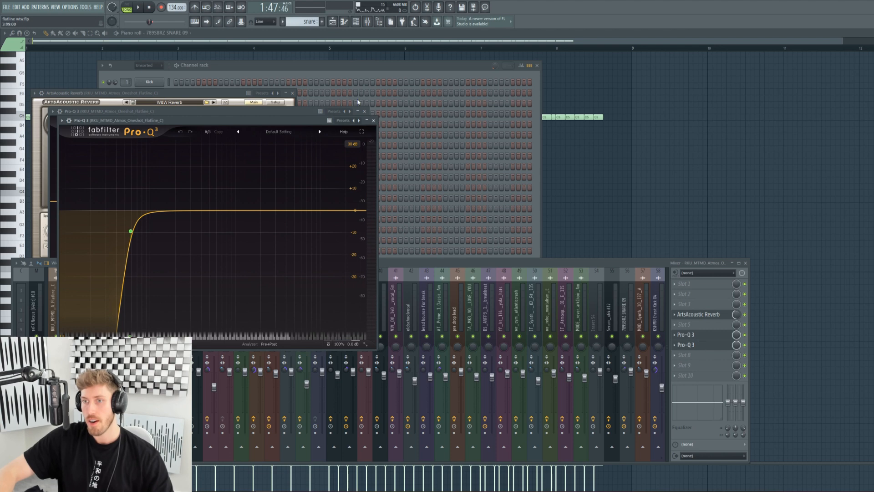
click(333, 22)
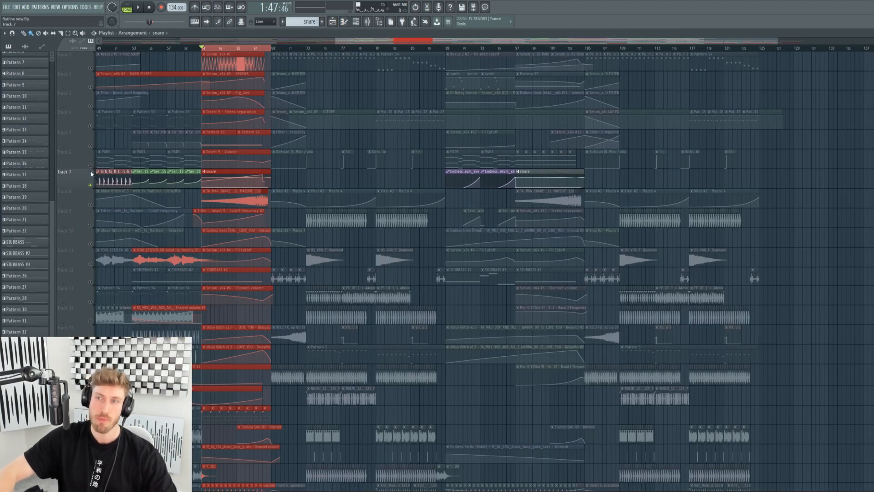
Unmute Track 8, play the snare layers on Tracks 7 and 8 together from bar 61 to bar 69, and restore all tracks.
click(90, 205)
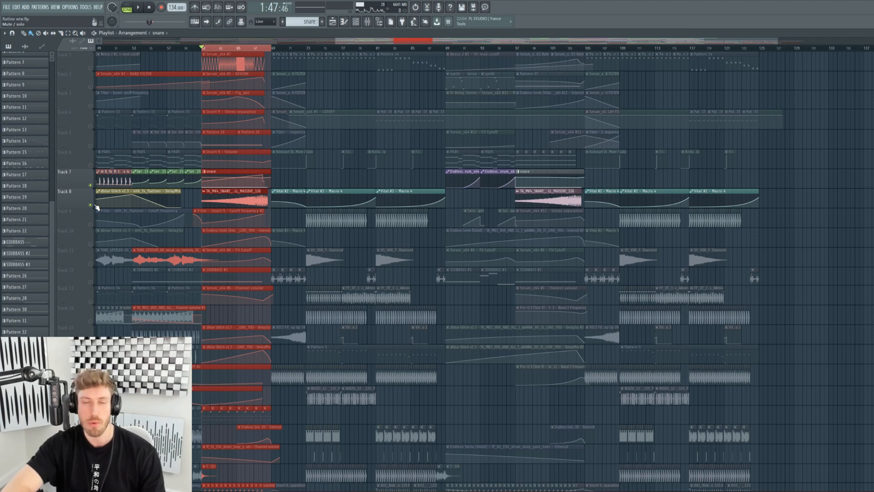
key(space)
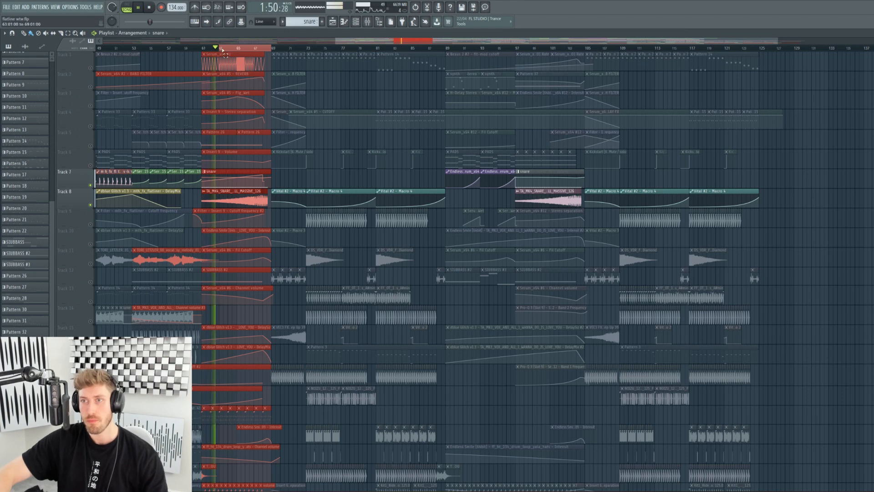
scroll(244, 133, down, 5)
scroll(223, 193, down, 3)
scroll(245, 276, down, 5)
scroll(244, 276, down, 4)
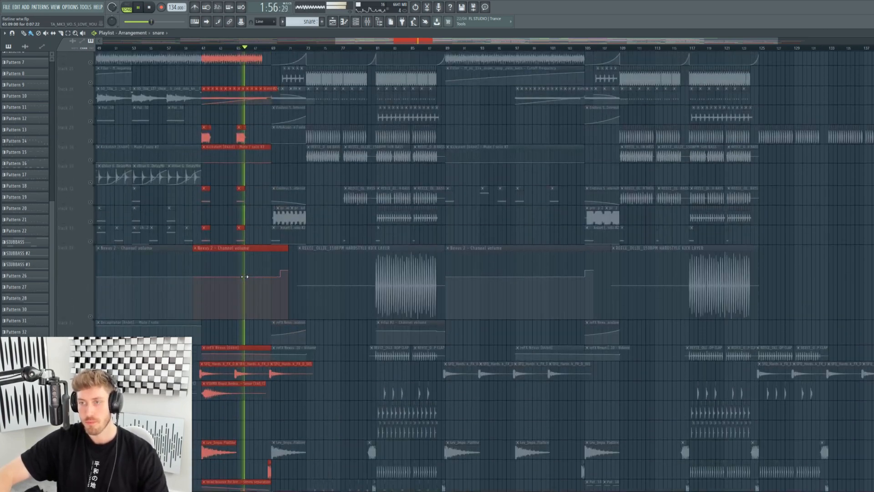
scroll(244, 276, up, 12)
drag(778, 39, 395, 40)
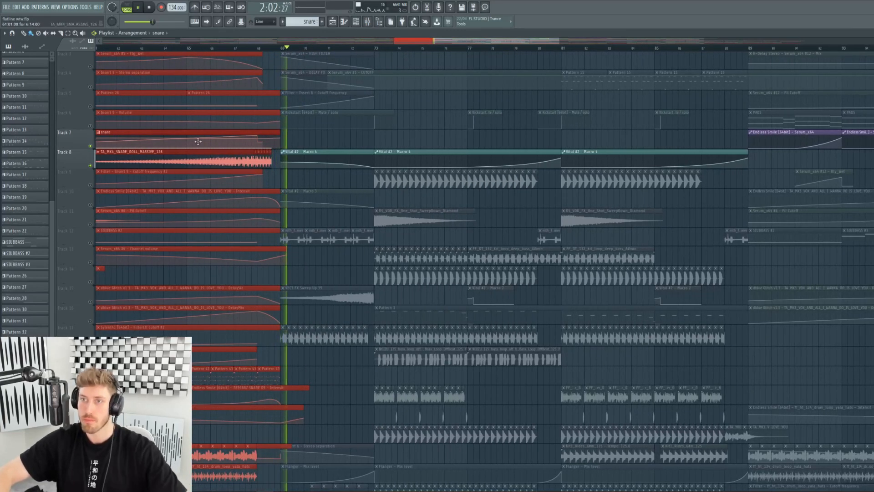
key(space)
right_click(91, 86)
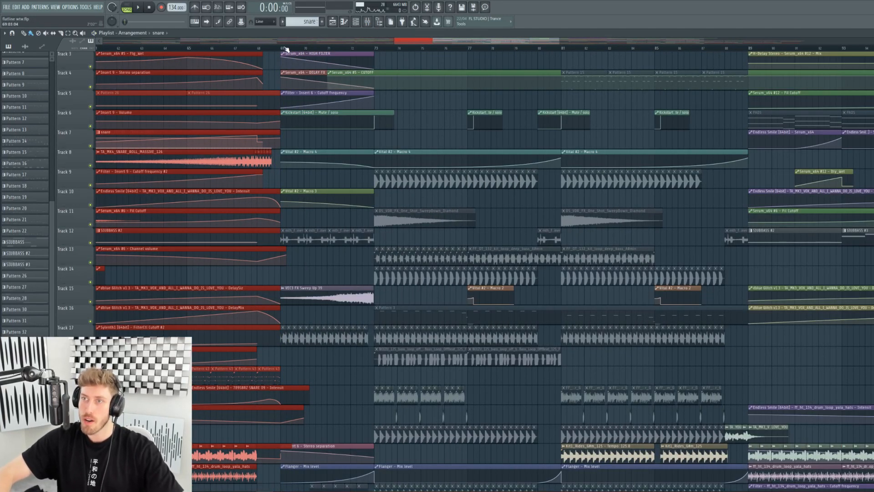
Select the clips on all tracks from bar 69 to bar 73 and play the full arrangement of that section.
drag(285, 49, 376, 49)
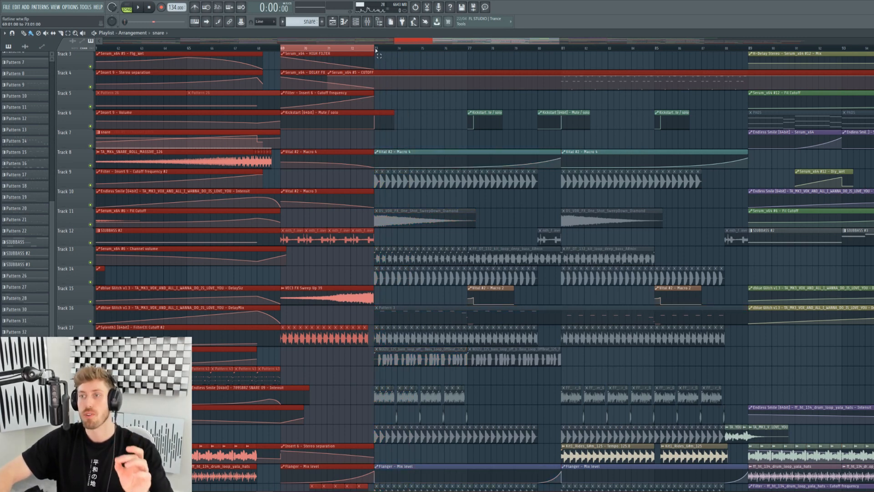
key(space)
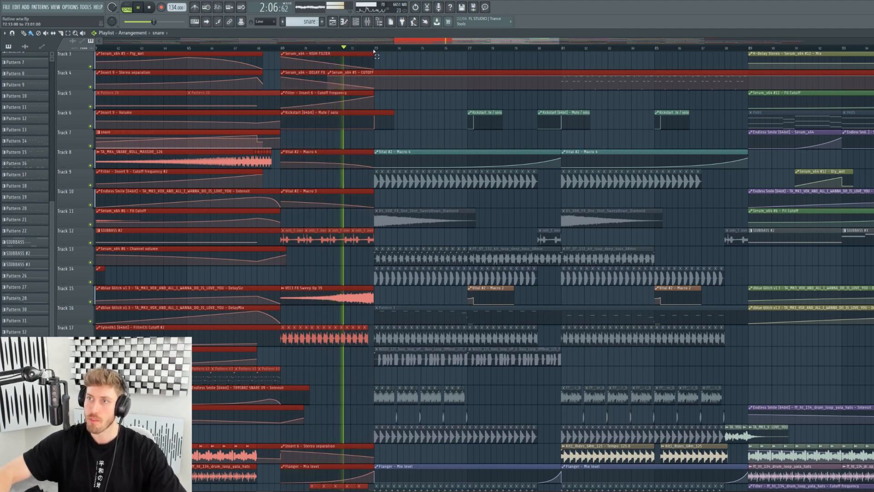
key(space)
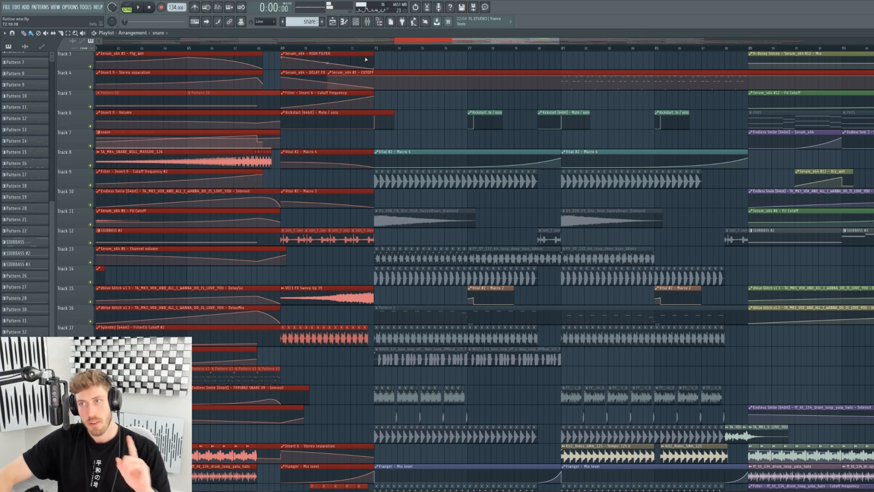
Isolate Tracks 12, 17 and 25 and play their layers together from bar 69.
click(283, 50)
drag(558, 41, 365, 304)
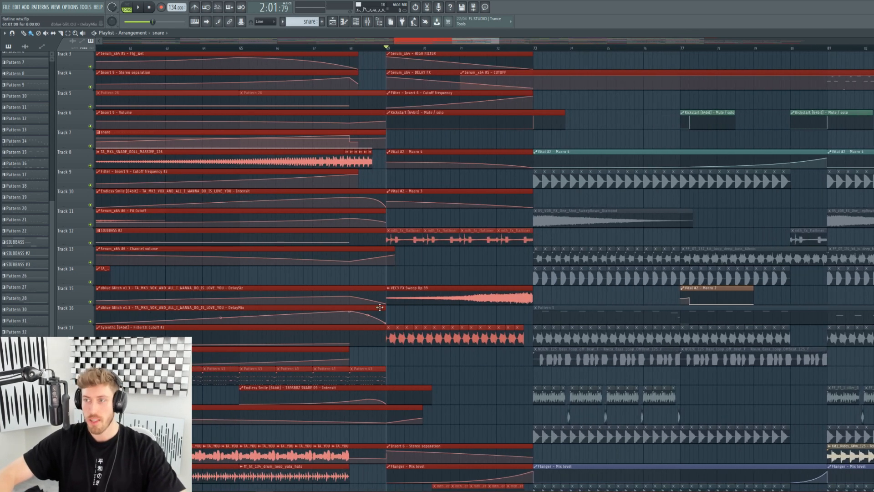
scroll(342, 312, down, 10)
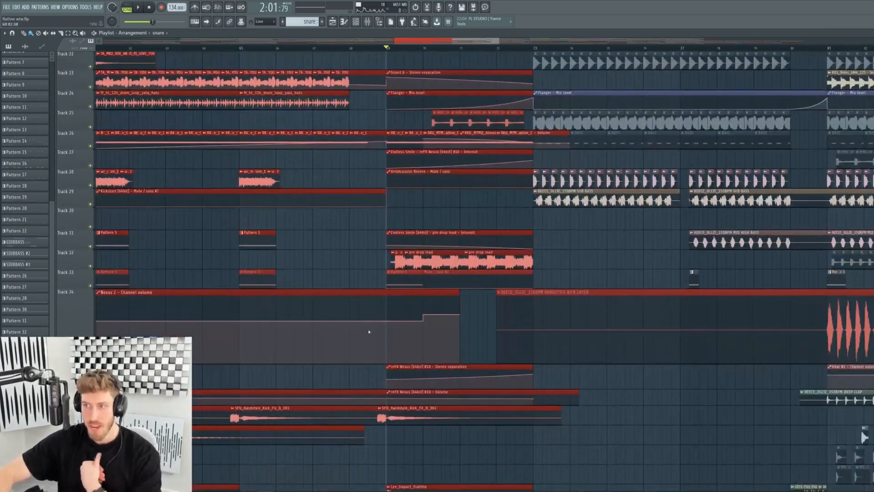
scroll(424, 260, down, 4)
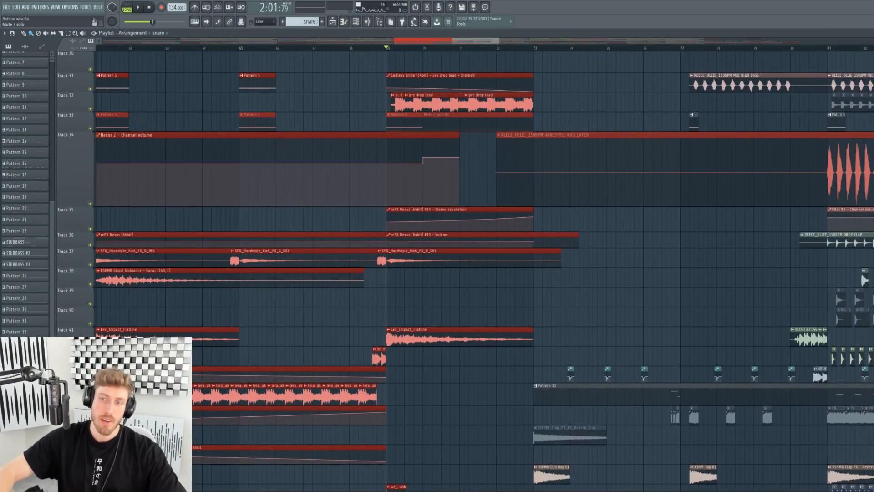
scroll(459, 358, up, 9)
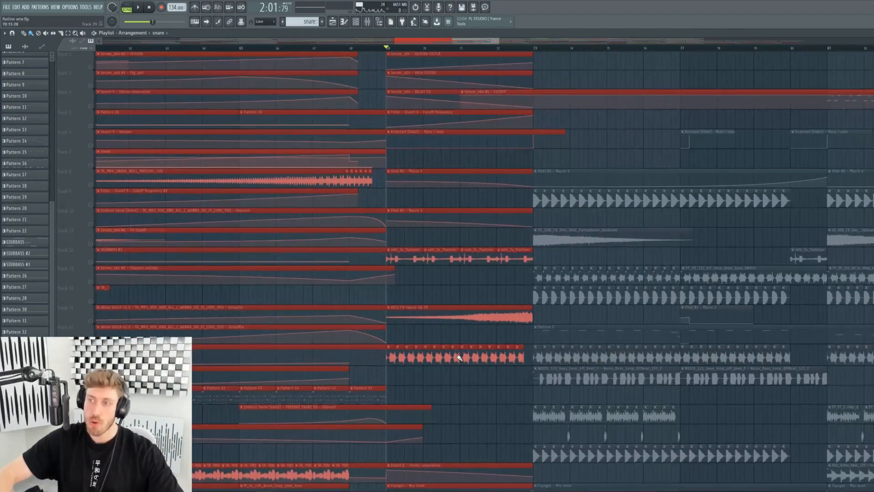
click(91, 264)
scroll(91, 278, down, 5)
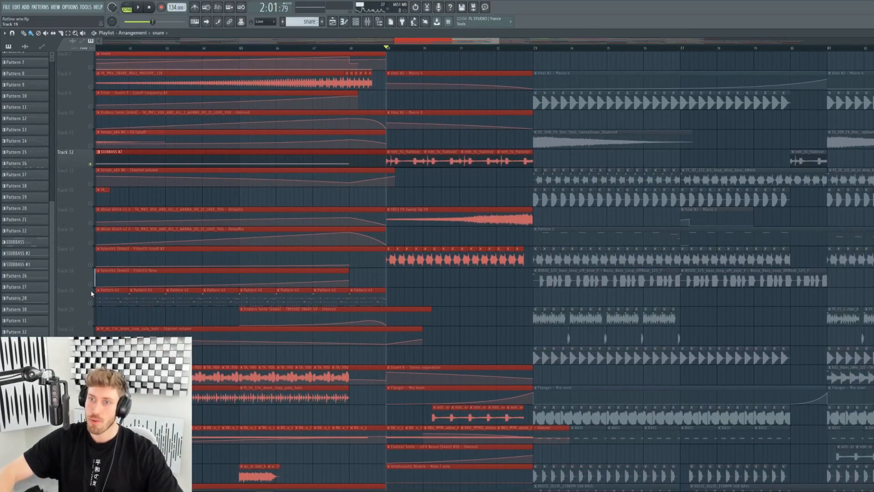
click(90, 264)
scroll(91, 282, down, 6)
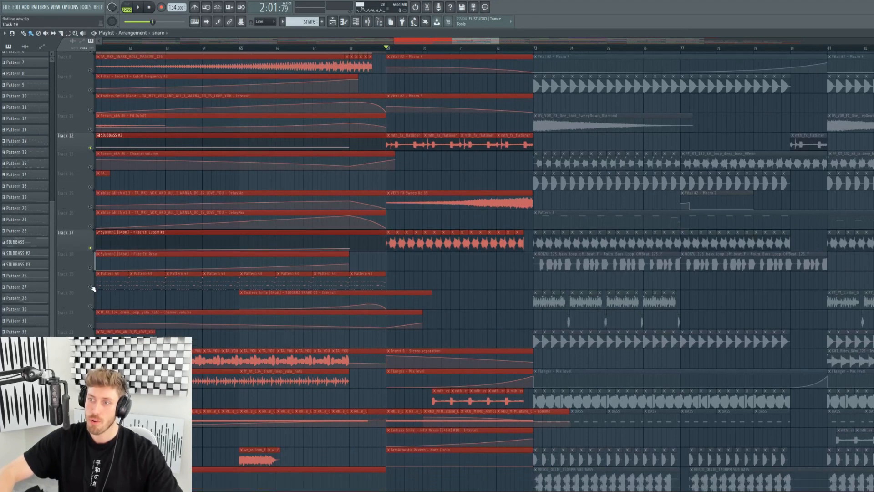
click(90, 304)
Solo Track 26, restore all tracks, and open the RKU_MTMD_Atmos_Oneshot_Flatline_C sample settings before stopping playback.
right_click(92, 321)
right_click(91, 323)
right_click(91, 323)
right_click(91, 323)
double_click(400, 311)
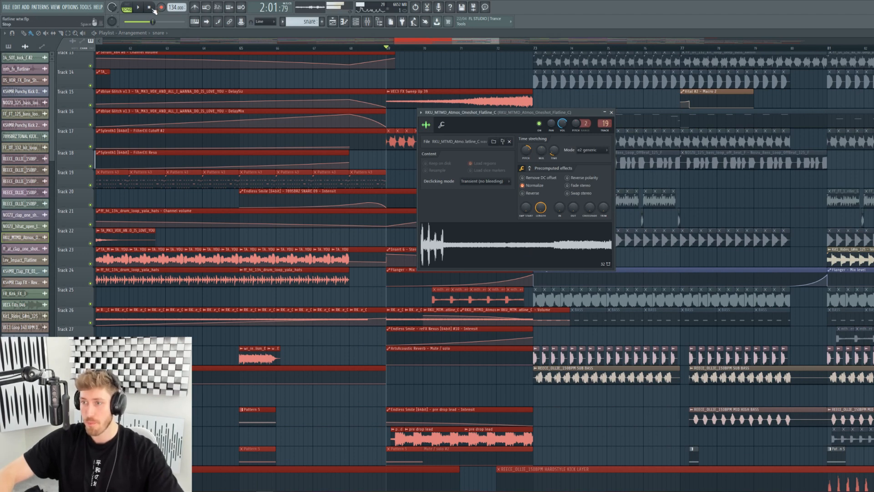
click(154, 10)
Solo the pre drop lead on Track 32 and play it from bar 69 to bar 73.
scroll(357, 309, down, 7)
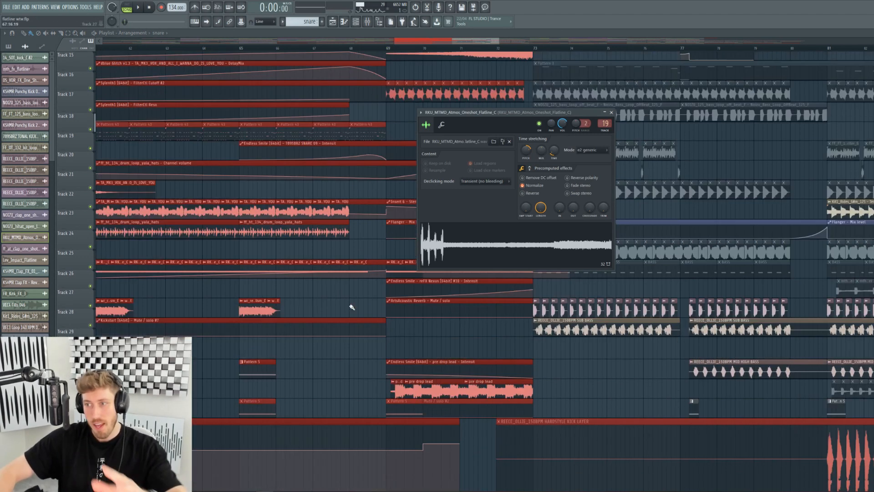
scroll(358, 314, down, 6)
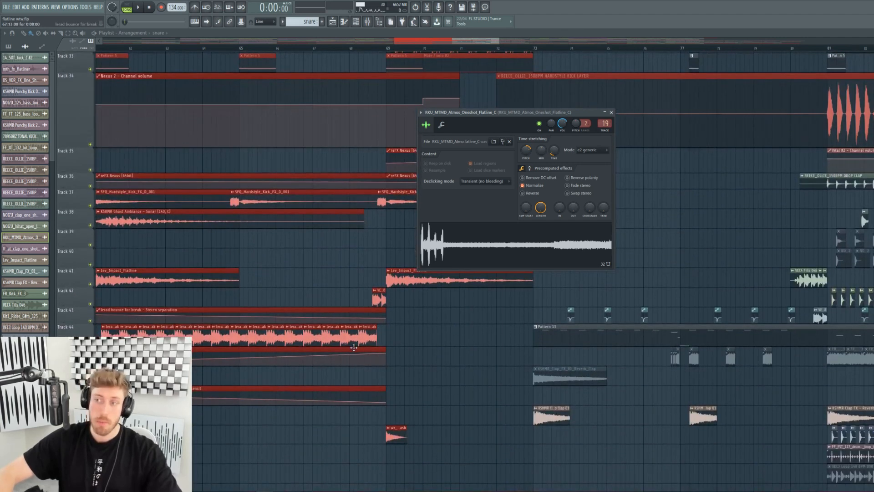
scroll(401, 205, up, 7)
key(Escape)
double_click(411, 183)
key(Escape)
right_click(91, 188)
drag(390, 49, 533, 48)
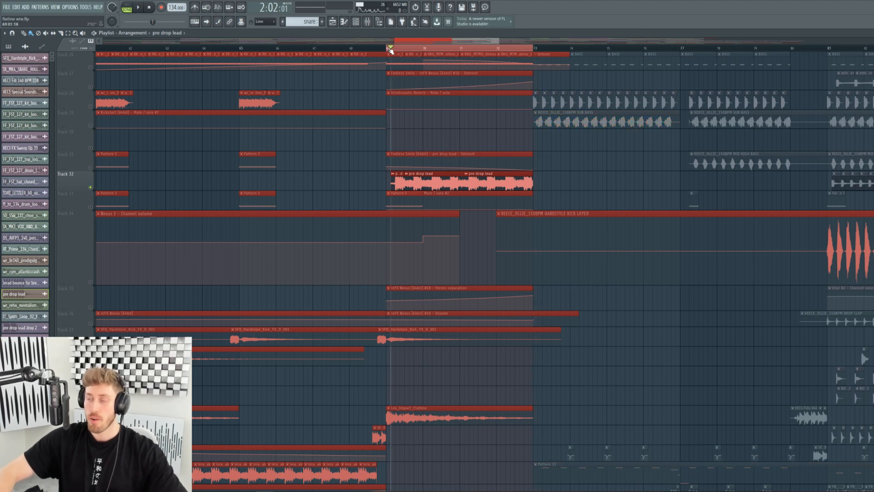
key(space)
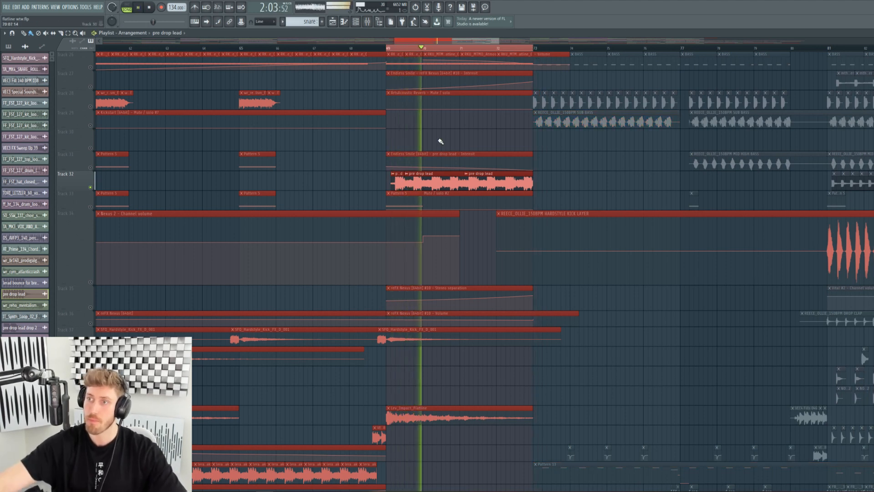
key(space)
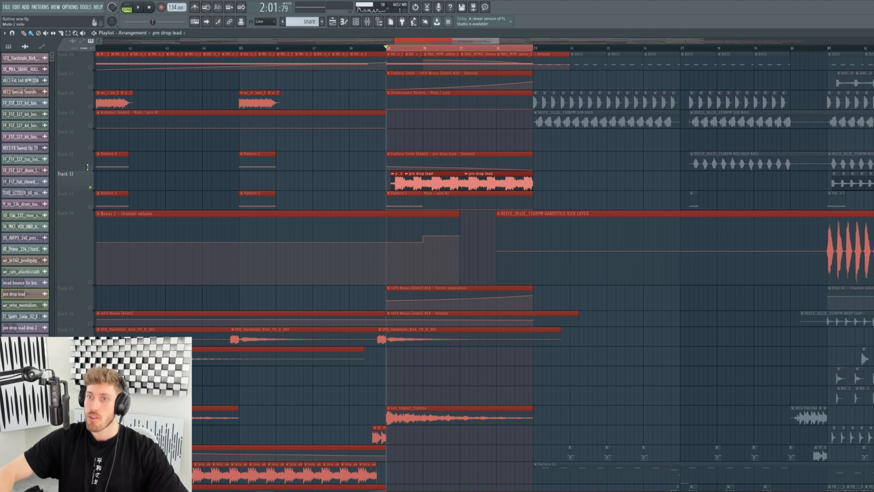
Show the pre drop lead's sample settings and its Fruity parametric EQ 2, Pro-Q 3 and Endless Smile mixer effects.
double_click(448, 176)
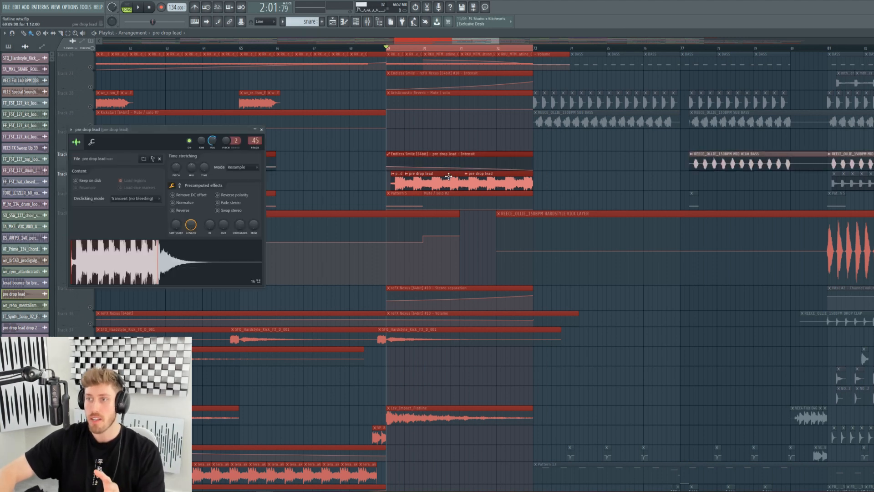
click(368, 22)
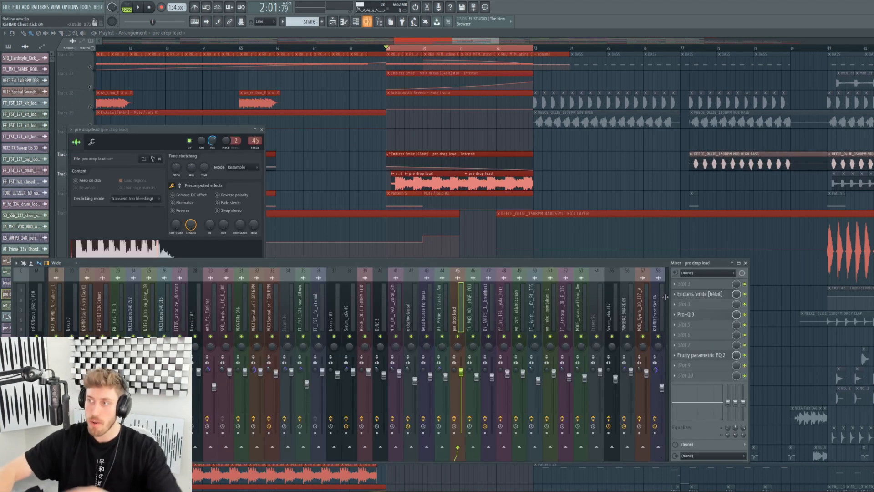
click(723, 355)
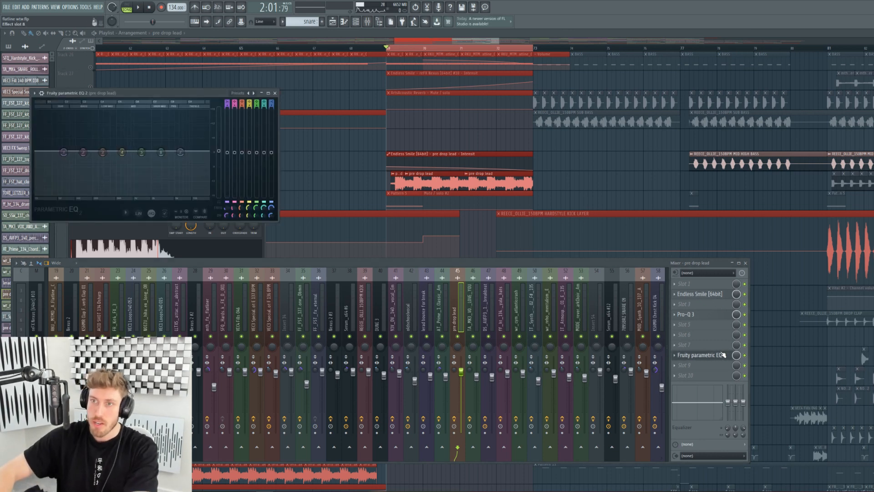
click(704, 316)
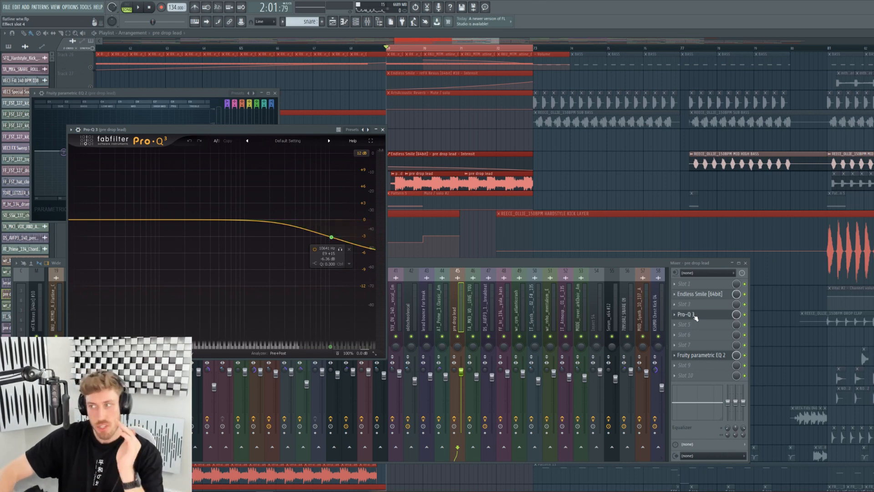
click(706, 296)
Play the pre drop lead together with its Endless Smile automation on Track 31 from bar 69, without the other tracks.
drag(498, 43, 815, 43)
drag(203, 47, 207, 47)
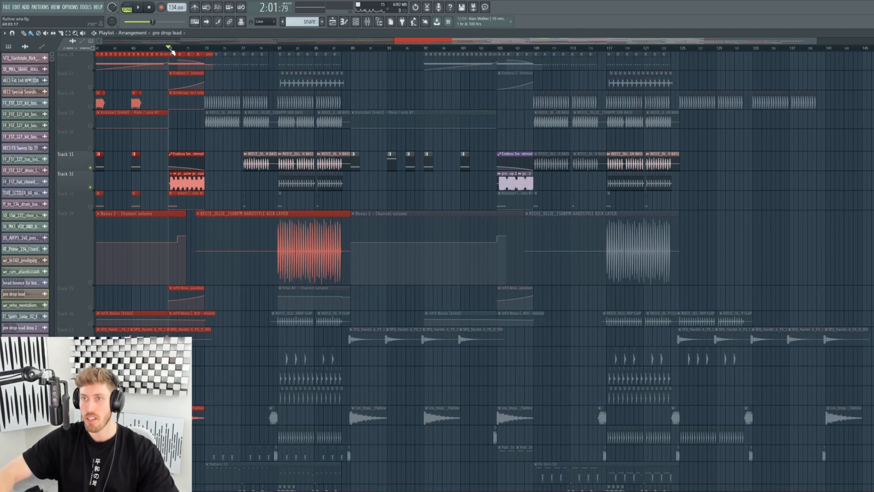
key(space)
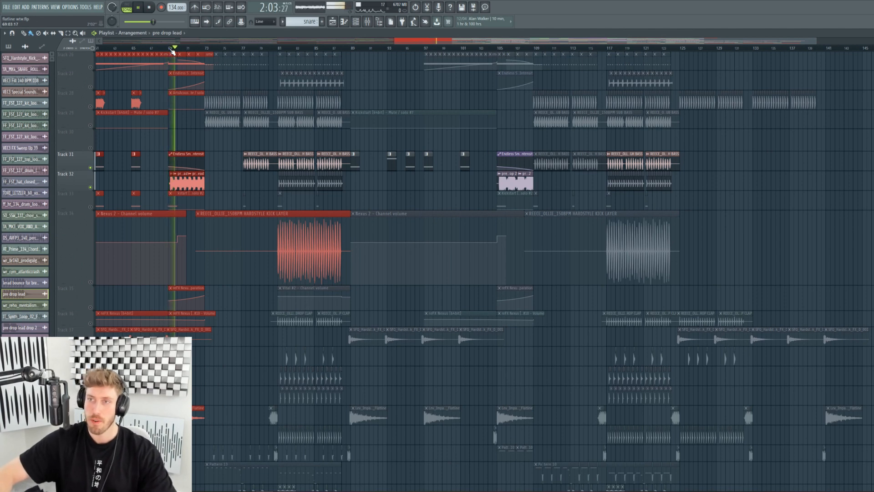
drag(812, 43, 683, 42)
key(space)
Restore all tracks and play the full arrangement from about bar 72 into the drop.
right_click(91, 106)
right_click(90, 106)
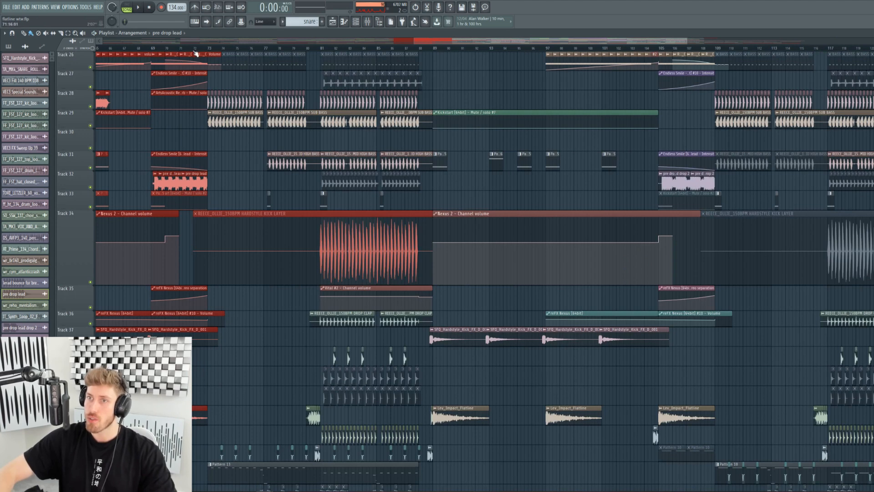
click(195, 48)
key(space)
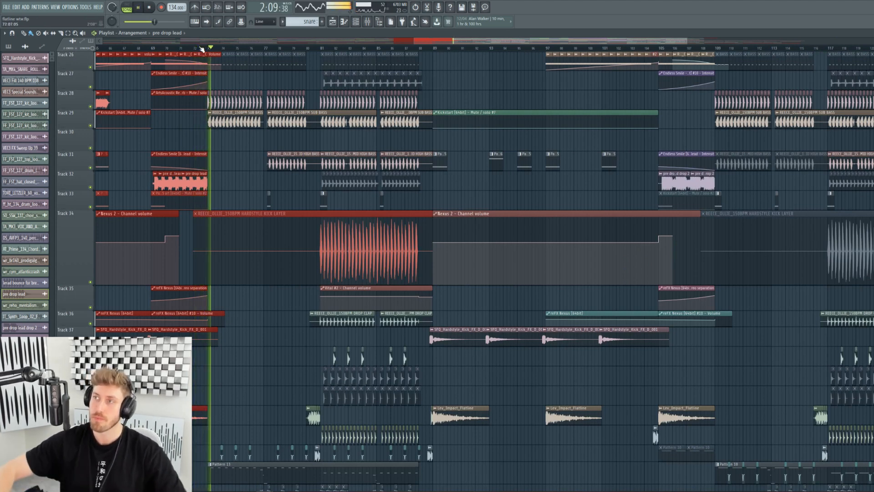
drag(688, 42, 518, 76)
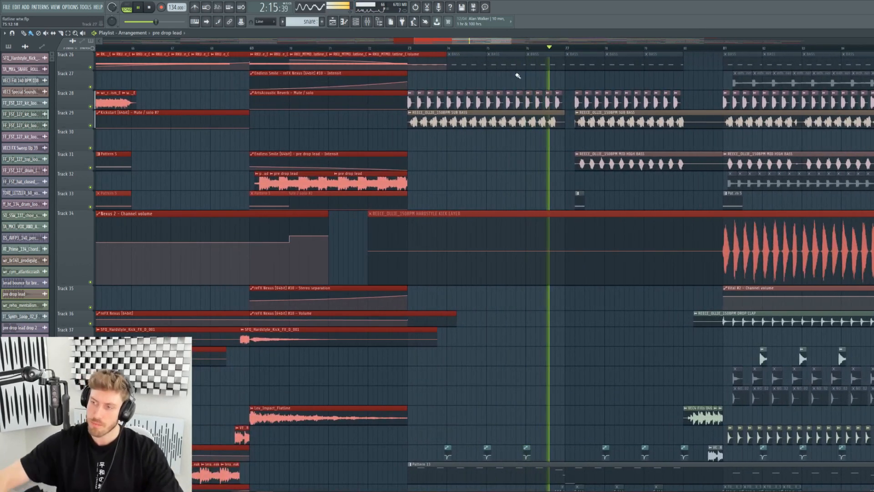
drag(394, 41, 446, 43)
key(space)
Examine the drop's layers from bar 73 onward across the upper and lower playlist tracks.
scroll(401, 210, up, 6)
scroll(402, 210, up, 6)
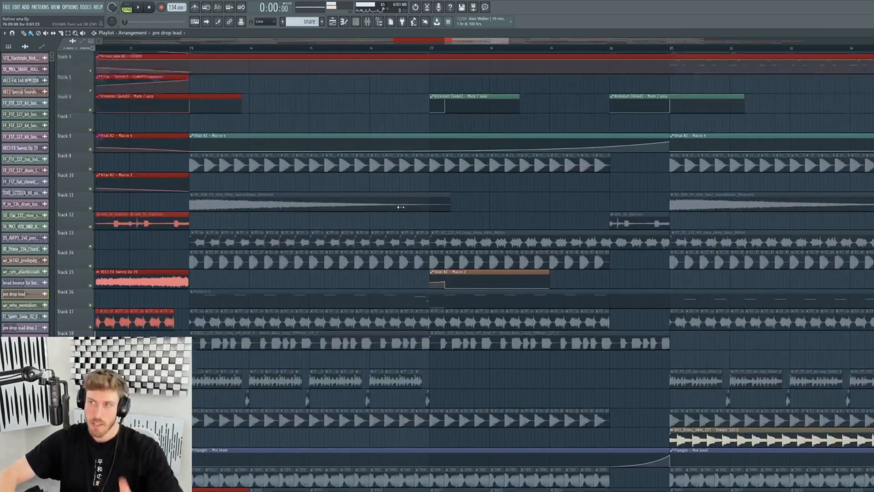
scroll(401, 207, down, 12)
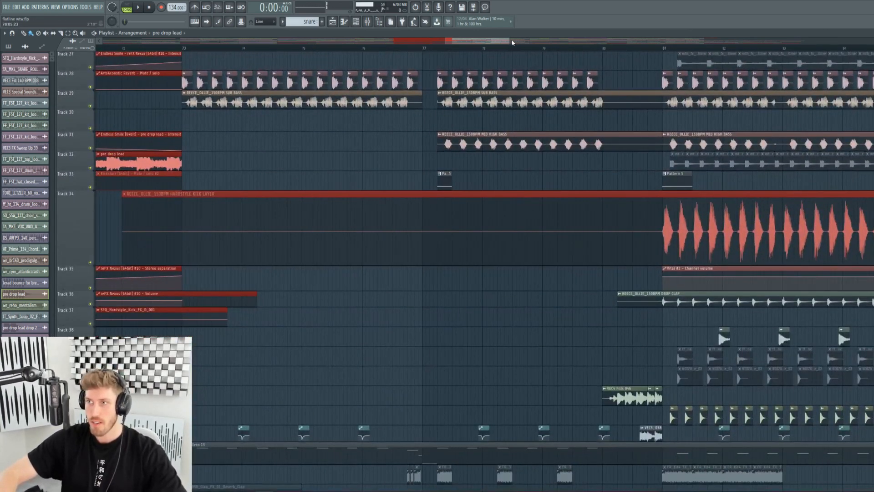
drag(493, 41, 663, 41)
scroll(505, 106, down, 3)
scroll(143, 217, down, 2)
scroll(137, 246, up, 6)
scroll(137, 242, up, 3)
scroll(152, 228, down, 20)
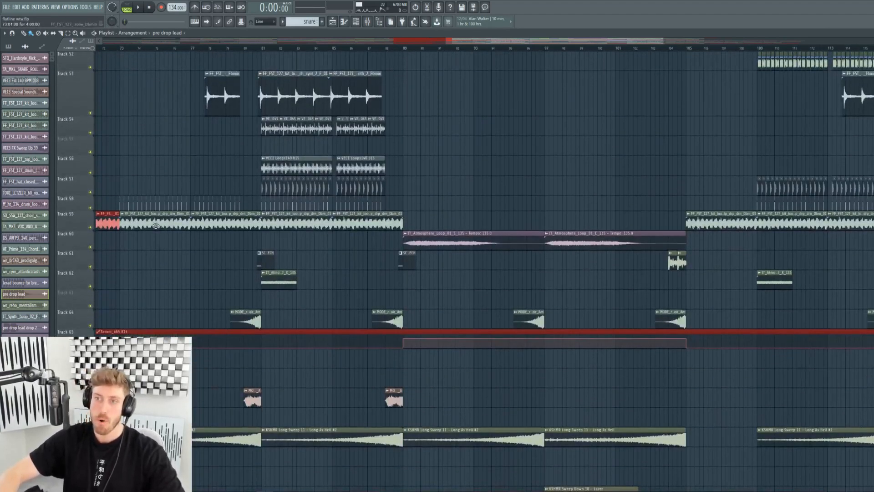
scroll(152, 225, down, 5)
scroll(153, 225, up, 18)
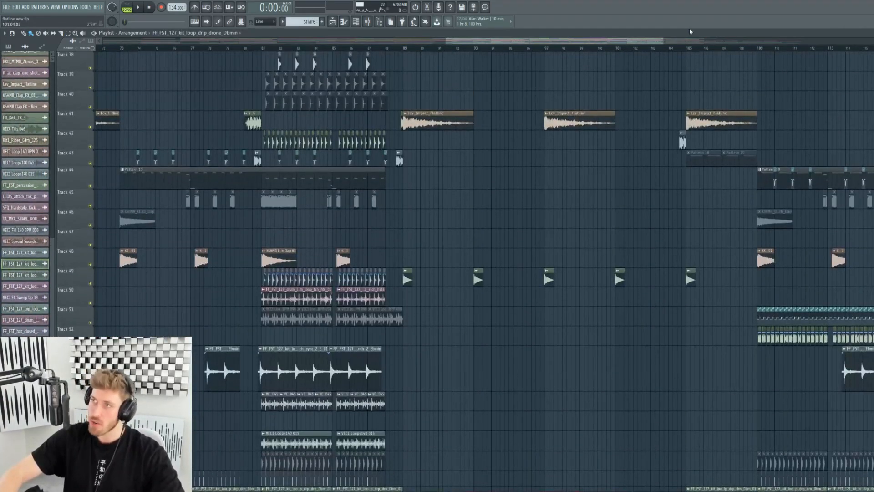
Solo Pattern 13 on Track 44 and play it from bar 73 to bar 77.
drag(663, 41, 549, 42)
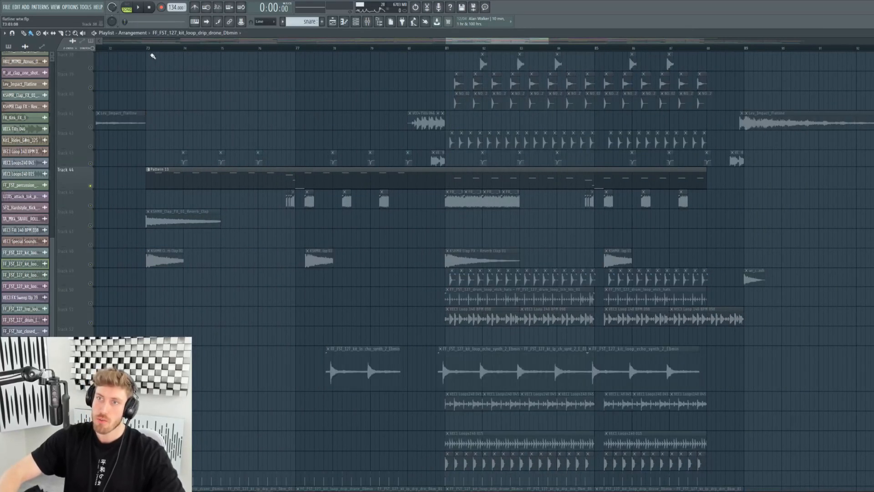
drag(150, 61, 304, 60)
key(space)
Show Pattern 13's Vital #2 notes in the piano roll, its channel rack and the effects chain on mixer Insert 6.
click(356, 22)
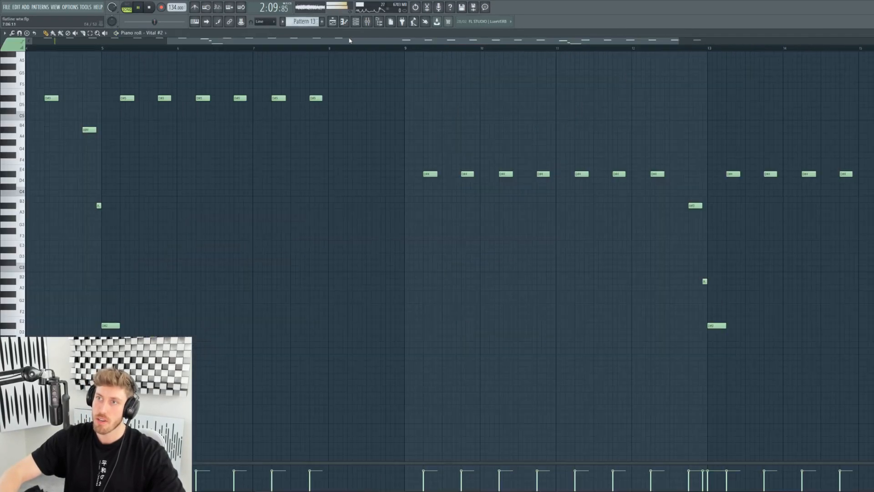
click(363, 23)
click(379, 21)
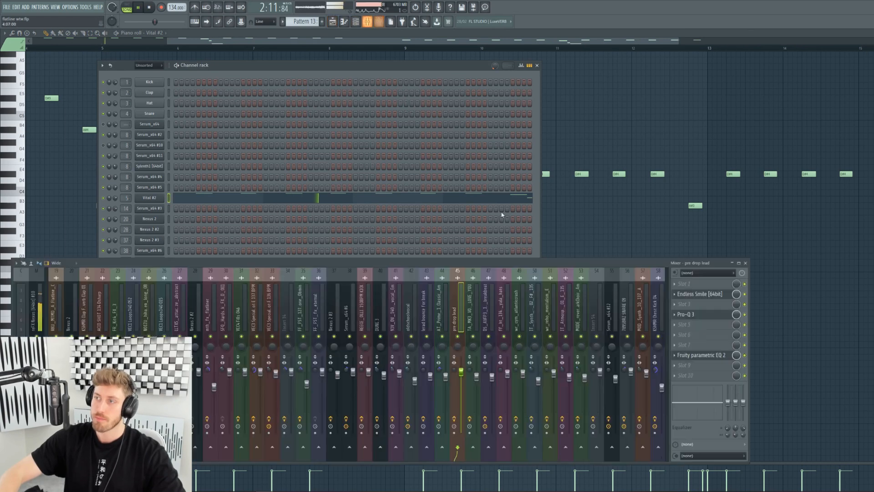
scroll(664, 346, left, 6)
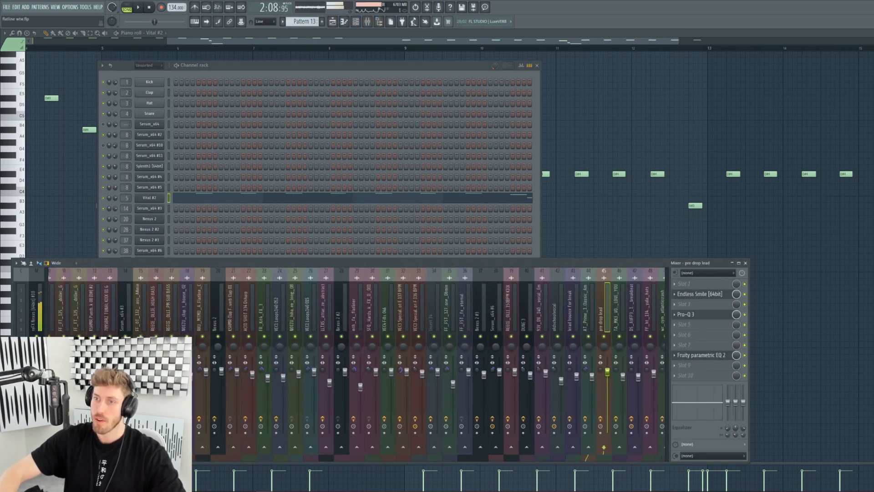
scroll(365, 347, right, 1)
click(133, 310)
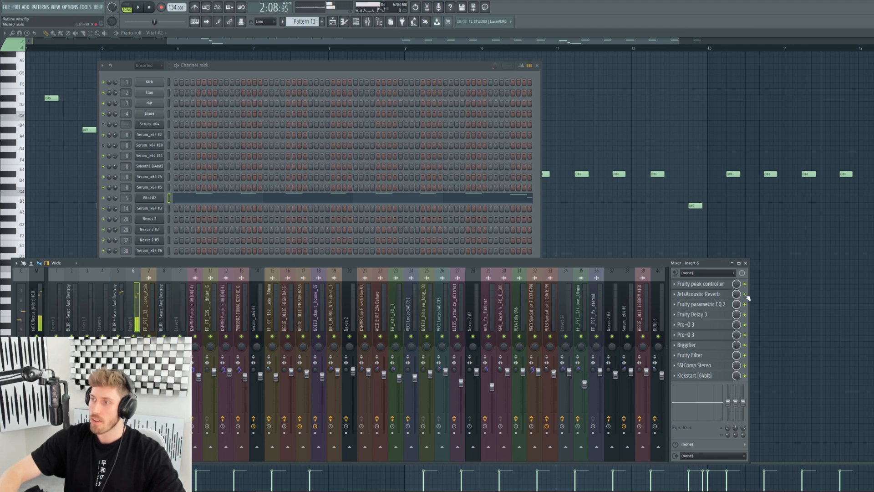
key(space)
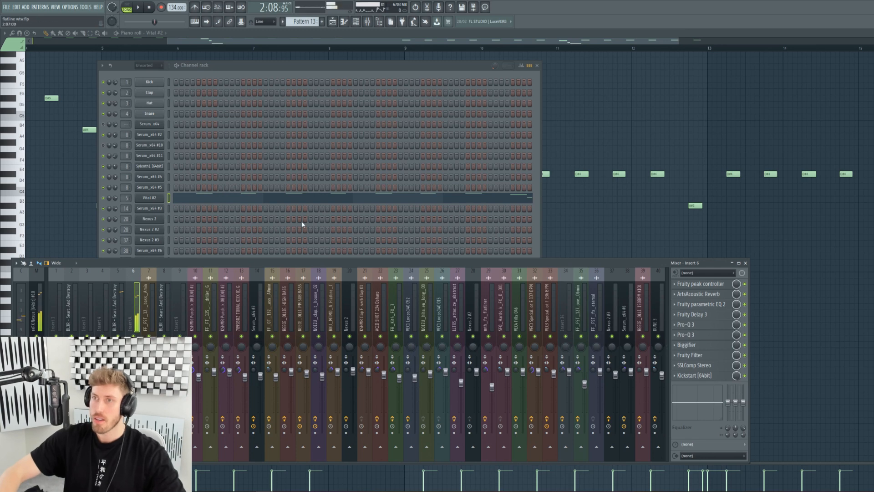
Return to the playlist and play all tracks together from bar 73.
click(332, 21)
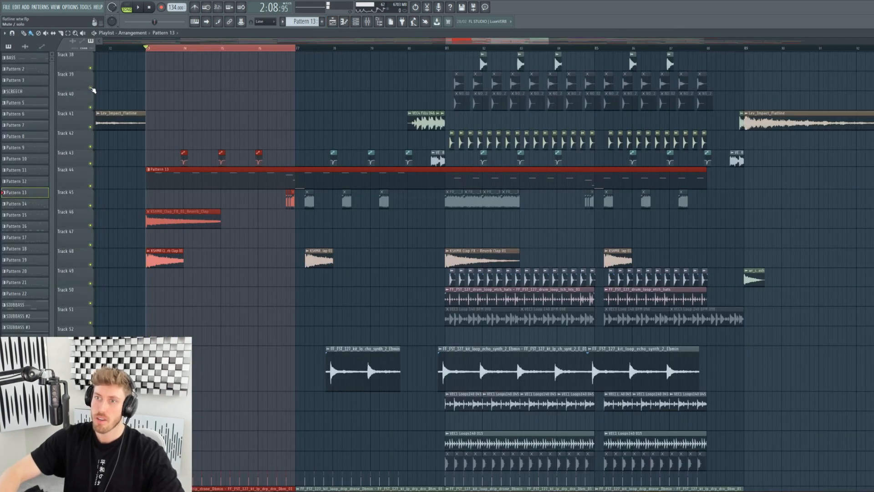
key(space)
scroll(114, 223, up, 5)
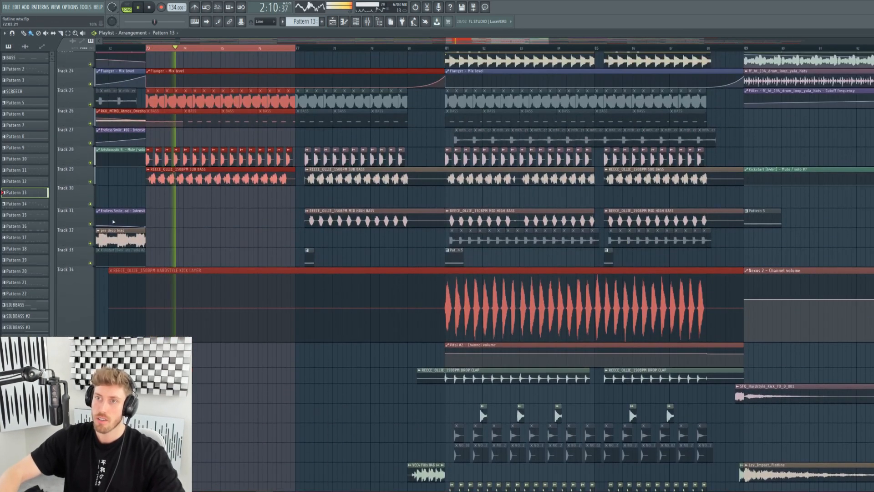
key(space)
Mute Tracks 28 and 29, replay the drop from bar 73, and show Pattern 13's notes in the piano roll.
click(90, 184)
click(90, 165)
key(space)
scroll(182, 316, down, 4)
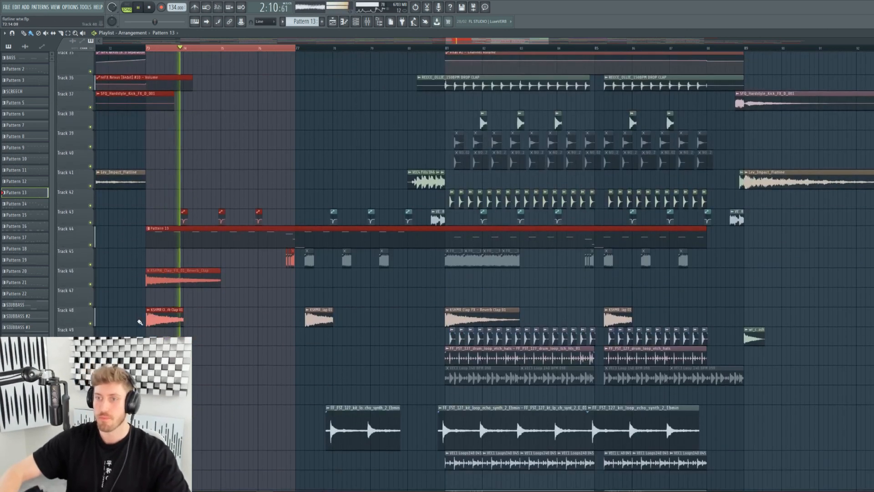
double_click(257, 236)
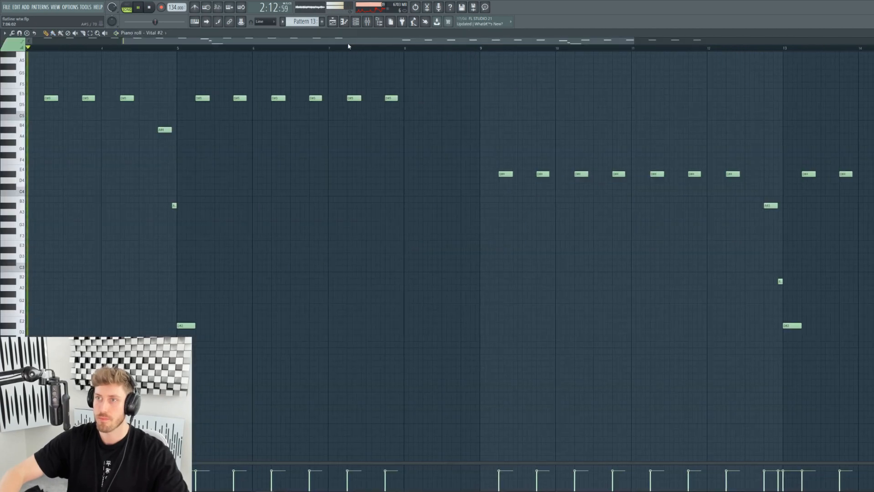
Try one long note in place of the first two short Vital #2 notes in Pattern 13 and play it in pattern mode.
key(space)
click(356, 22)
click(159, 198)
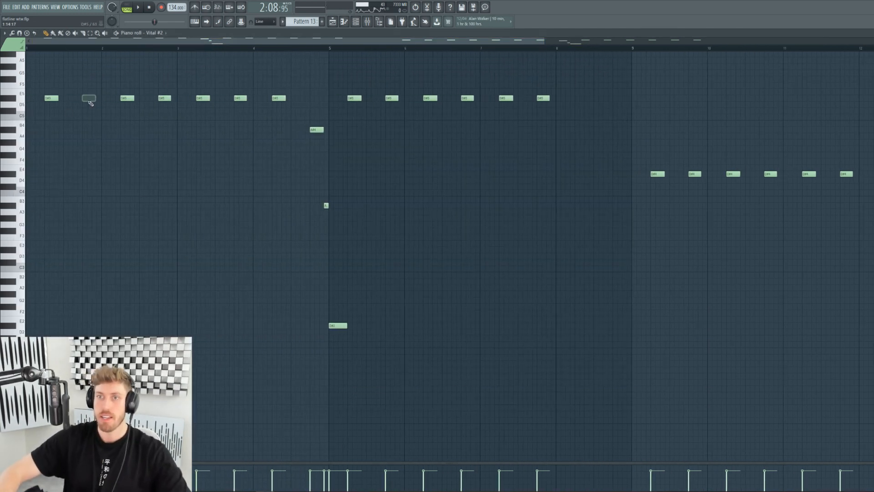
drag(57, 98, 113, 98)
drag(84, 98, 65, 98)
click(127, 7)
click(138, 8)
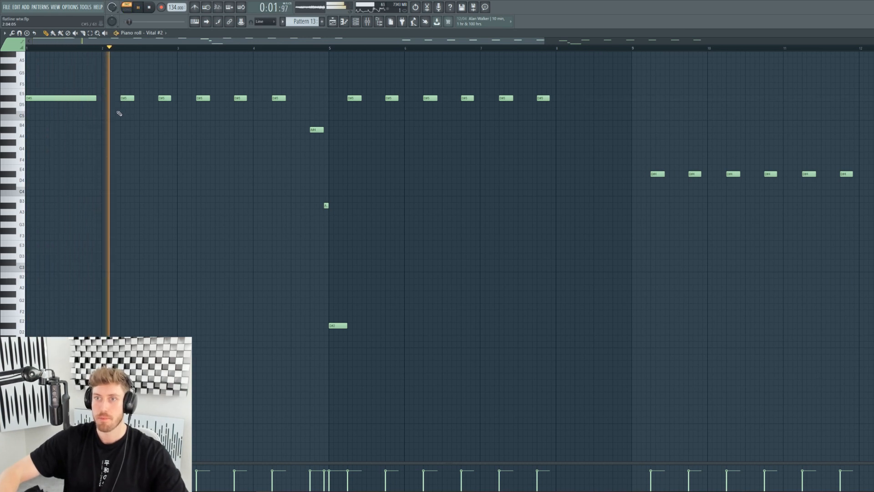
key(space)
Restore the two short offbeat notes at the start of Pattern 13's Vital #2 part.
drag(93, 101, 49, 100)
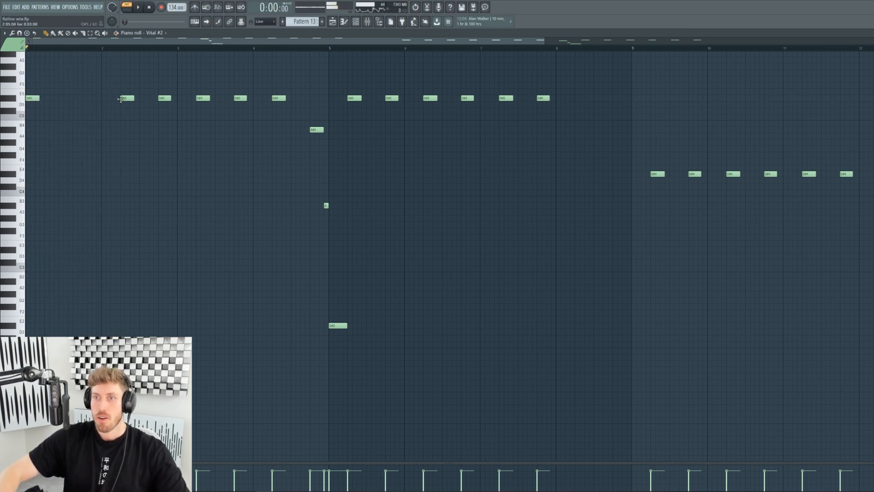
right_click(33, 98)
click(47, 98)
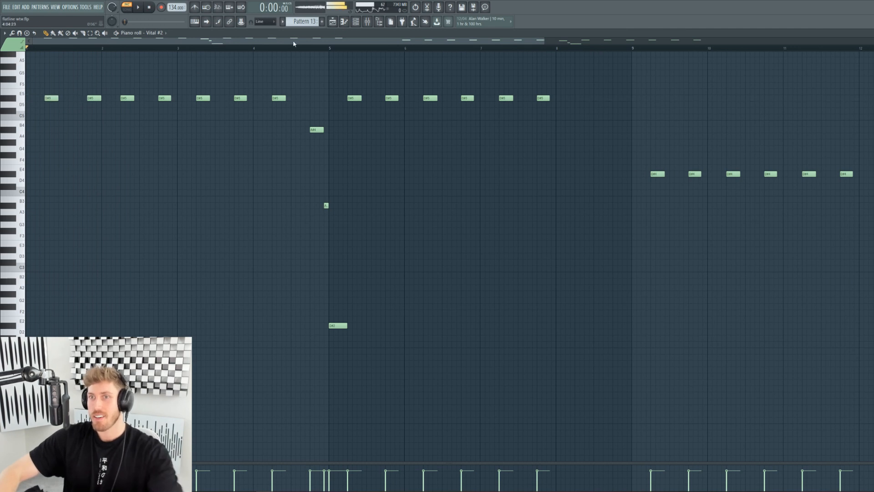
drag(94, 98, 89, 98)
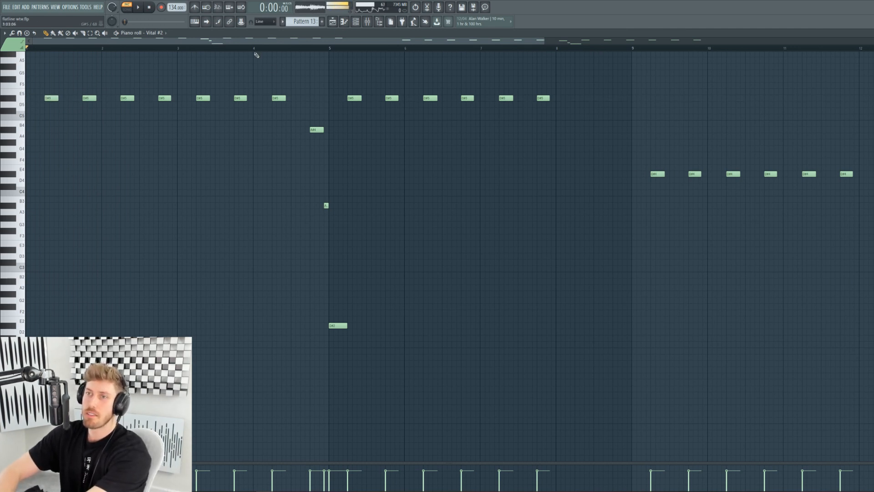
Locate Pattern 13 in the playlist, reopen its piano roll, and play the pattern from the start and from bar 9.
click(336, 22)
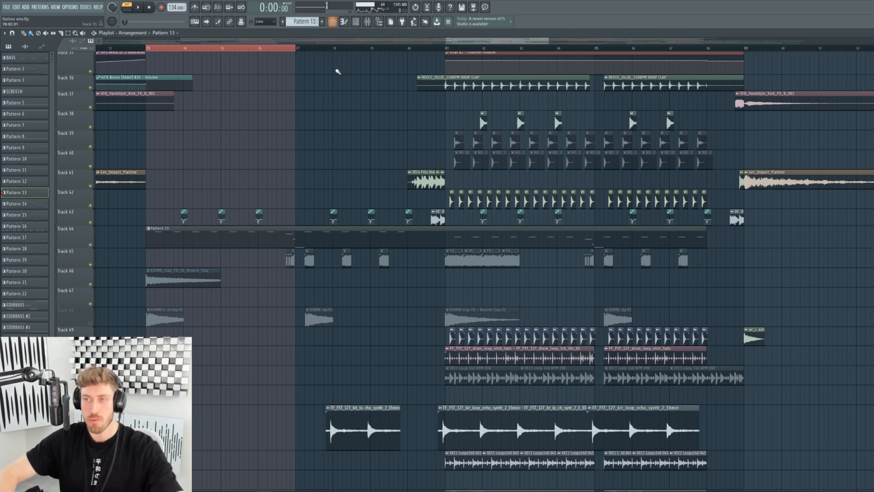
drag(549, 42, 484, 42)
double_click(469, 239)
drag(390, 40, 129, 51)
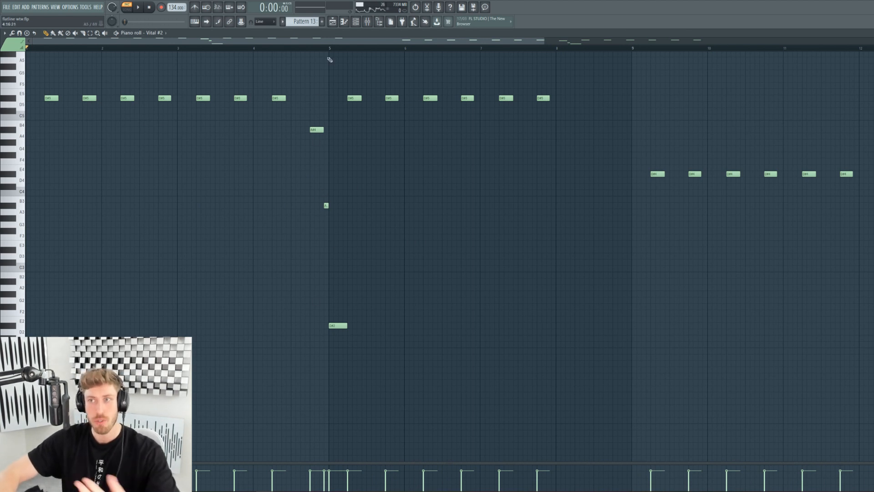
key(space)
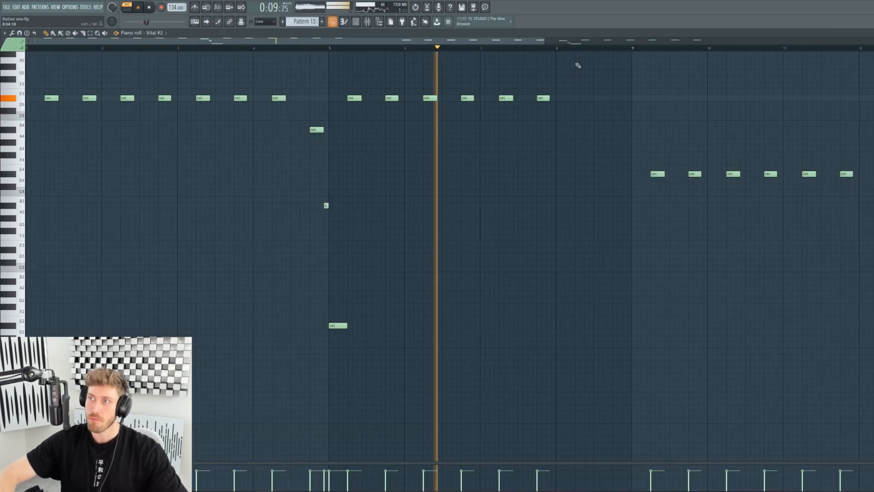
click(632, 48)
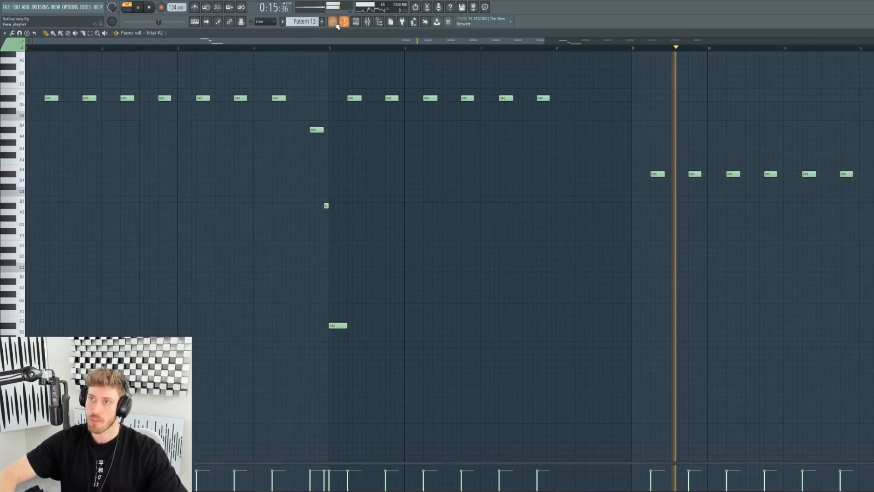
Return to the playlist, switch to song mode, and play from bar 73 while viewing Track 43's volume automation clips.
key(F5)
scroll(501, 114, up, 1)
key(space)
key(l)
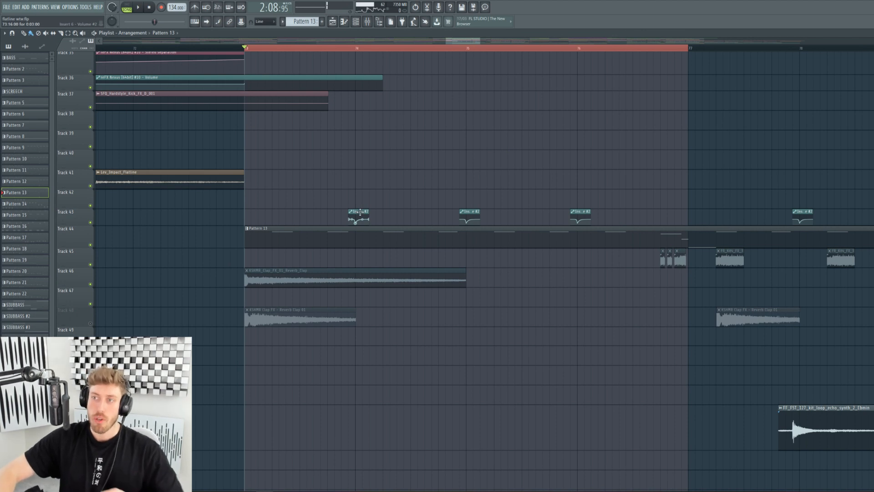
key(space)
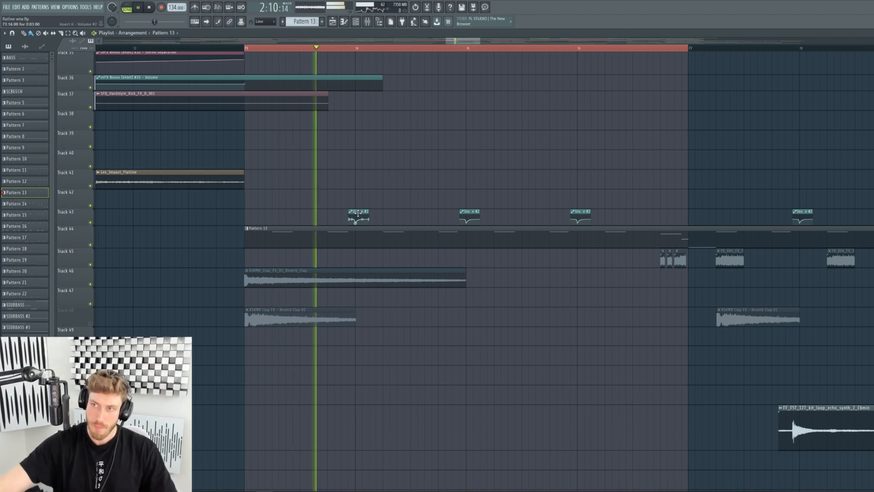
key(space)
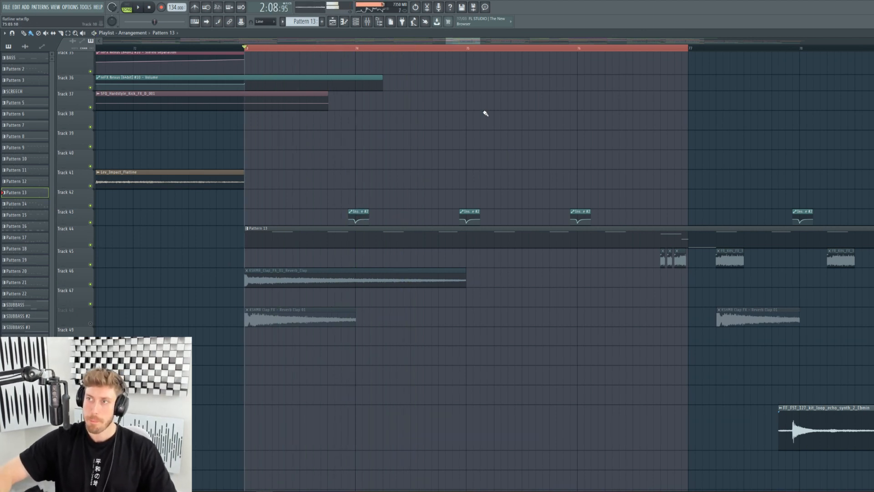
Play the drop from bar 73 with the mixer open, showing the effects chains of Insert 6 and the Search And Destroy insert.
drag(479, 40, 526, 40)
scroll(228, 264, up, 10)
scroll(237, 275, down, 2)
scroll(238, 276, up, 5)
key(space)
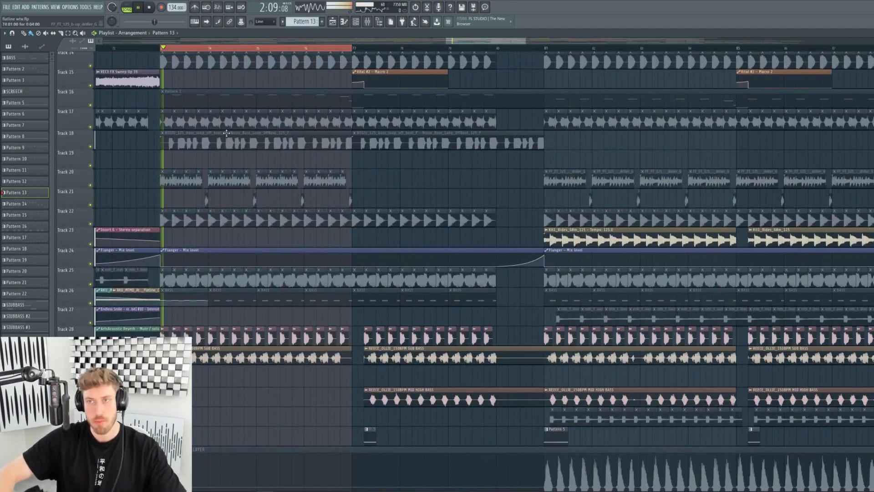
click(370, 24)
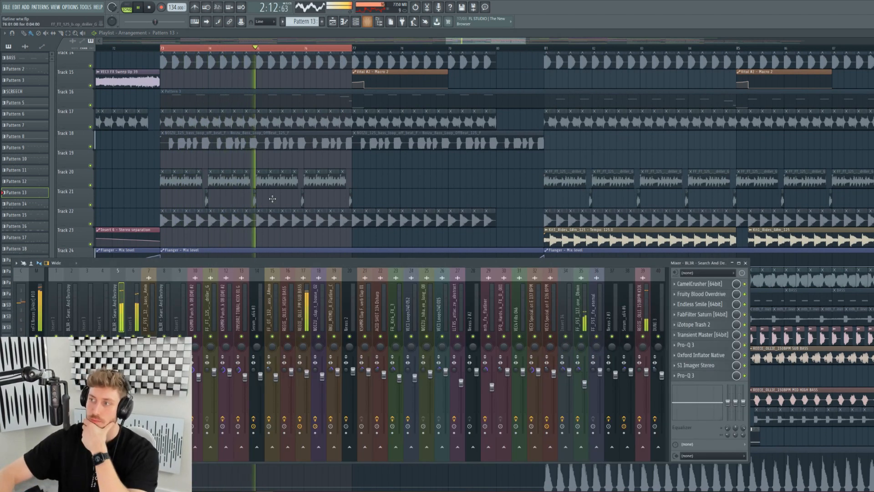
click(131, 306)
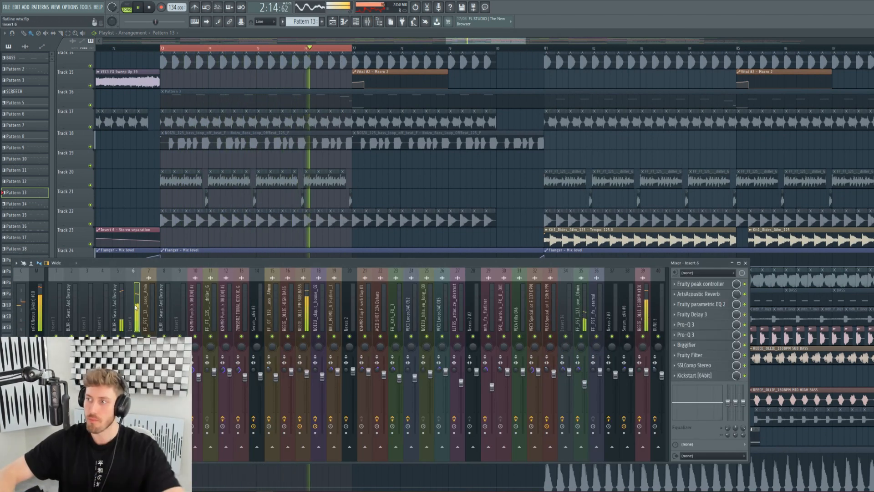
click(117, 308)
key(space)
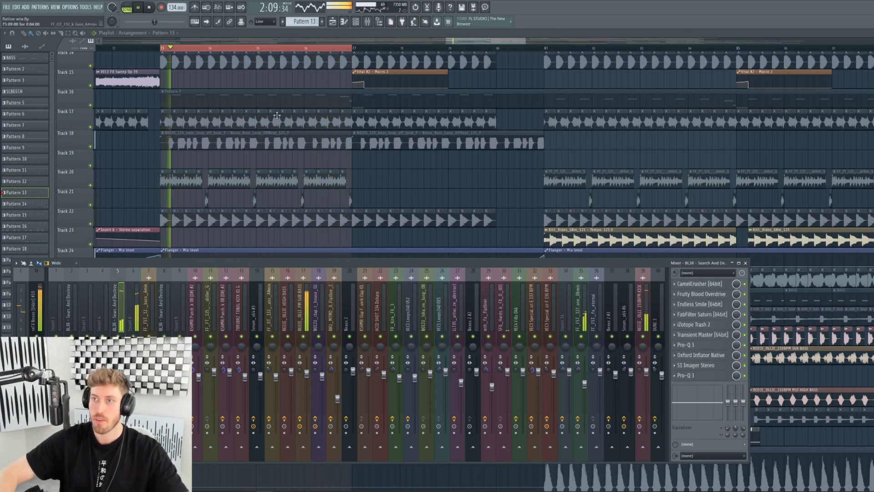
Compare Pattern 13 alone with the full drop by alternating between pattern and song mode playback.
click(126, 8)
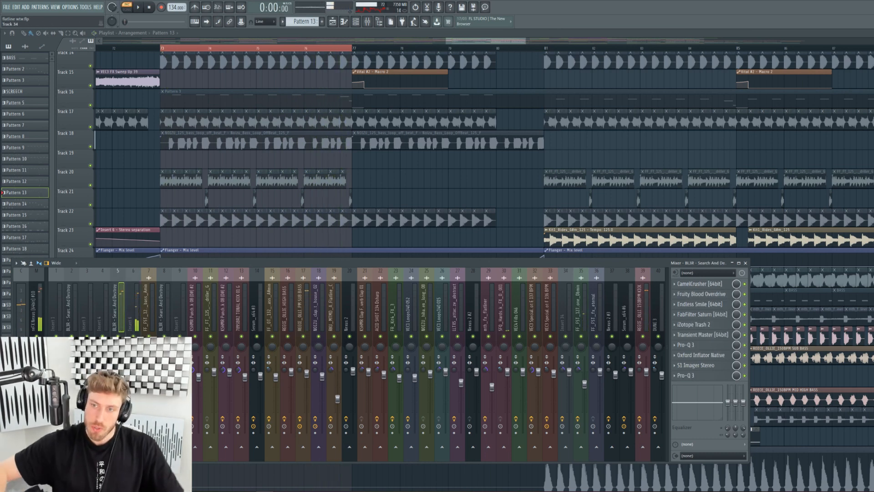
click(126, 8)
key(space)
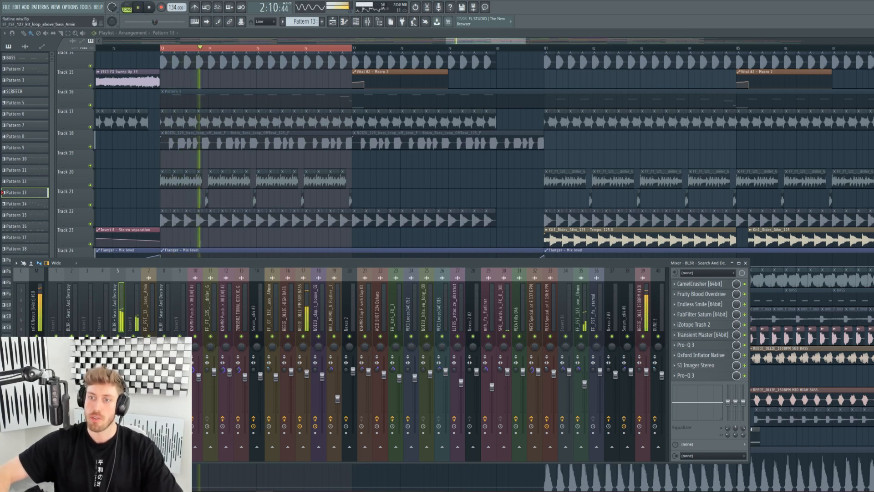
key(l)
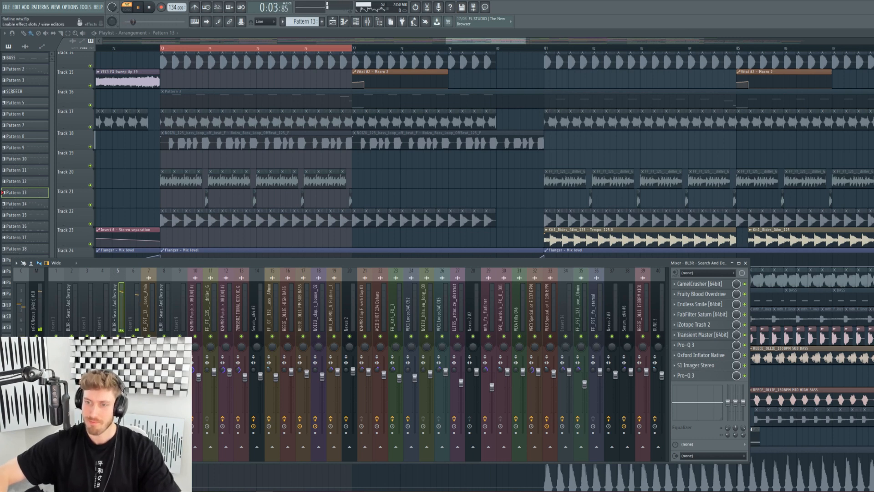
click(149, 8)
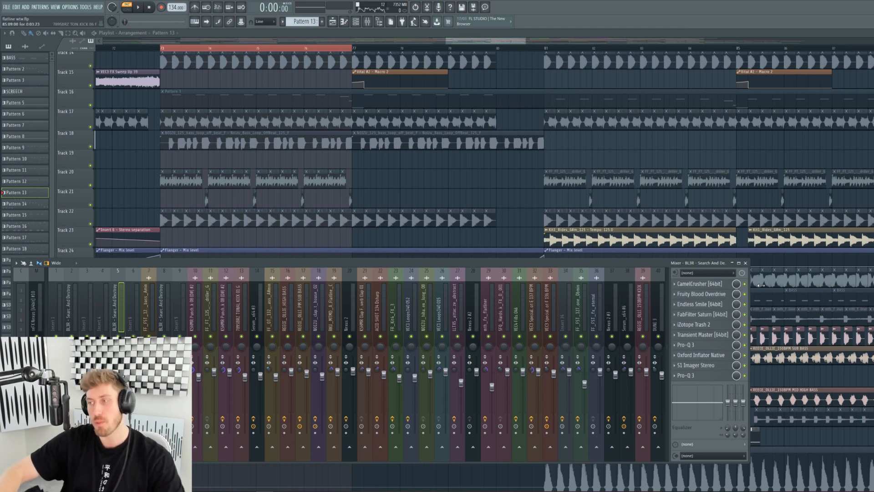
Show CamelCrusher, Fruity Blood Overdrive, Endless Smile, FabFilter Saturn and iZotope Trash 2 on the Search And Destroy insert.
click(717, 285)
click(718, 294)
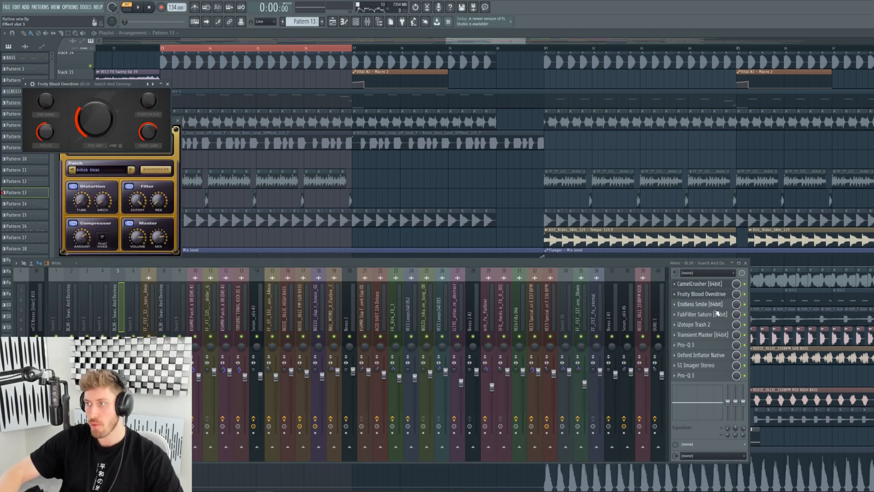
click(719, 306)
click(713, 315)
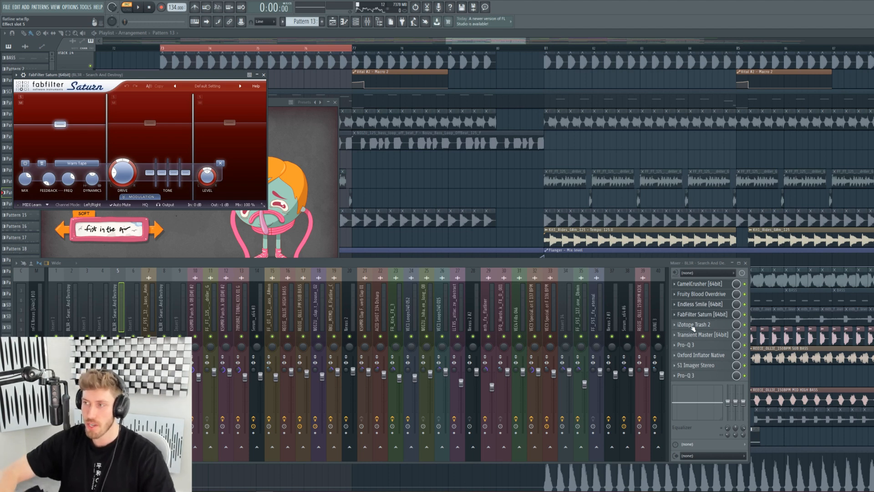
click(693, 324)
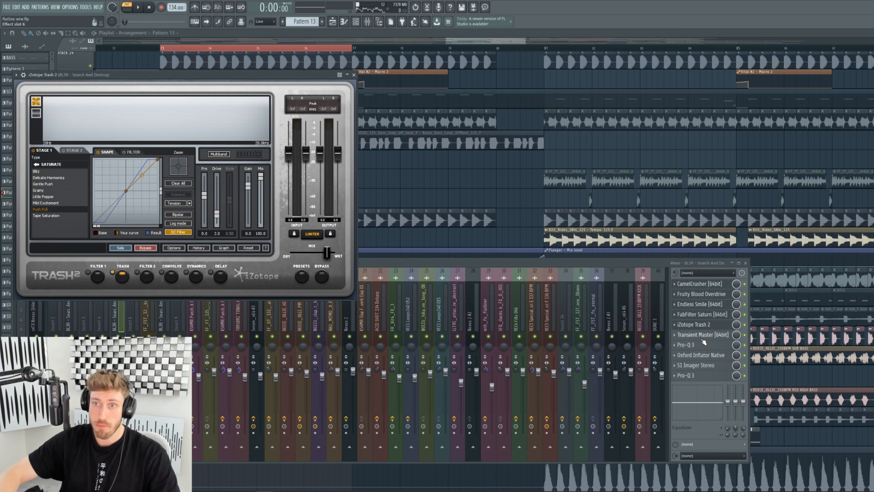
Show Transient Master and both Pro-Q 3 equalizers on the Search And Destroy insert, and Biggifier on Insert 6.
click(702, 336)
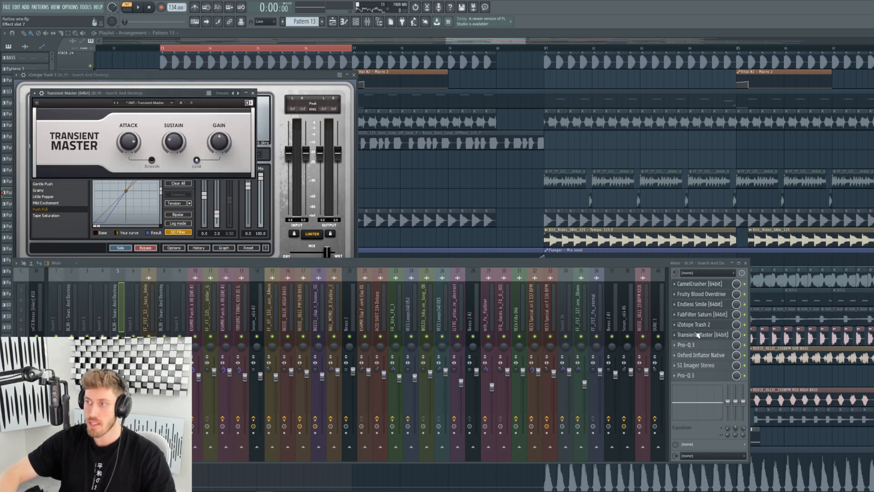
click(690, 345)
click(692, 375)
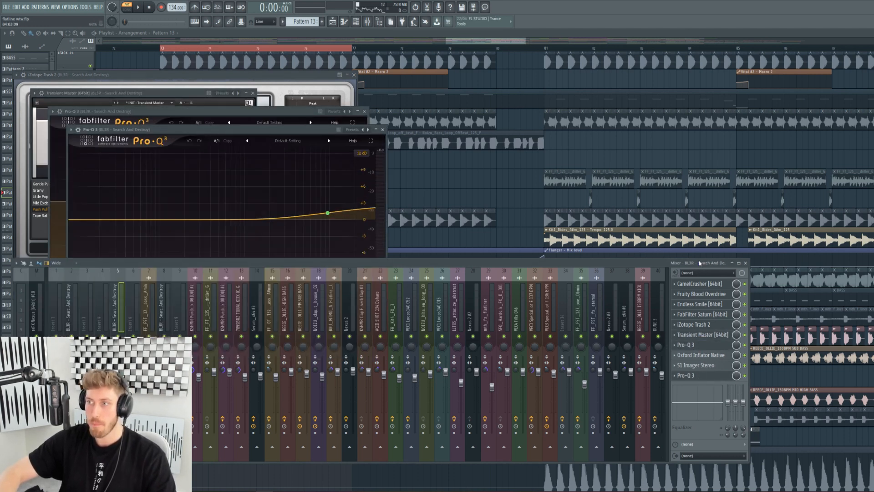
key(Right)
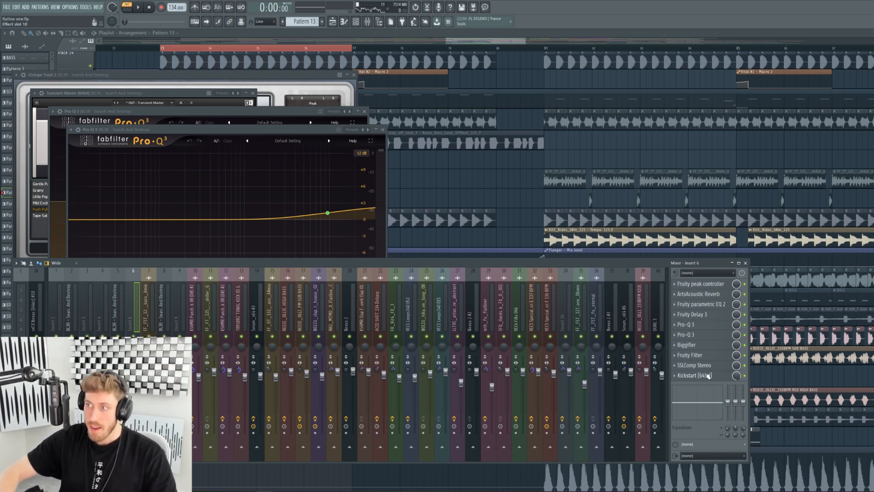
click(715, 344)
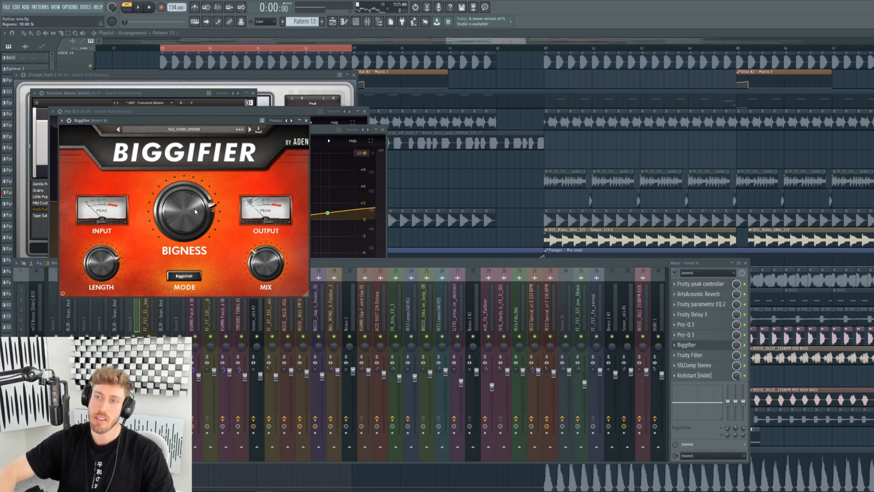
Clear the bar 73 to 77 selection in the playlist and play the drop from just before bar 73.
drag(525, 39, 535, 40)
click(151, 48)
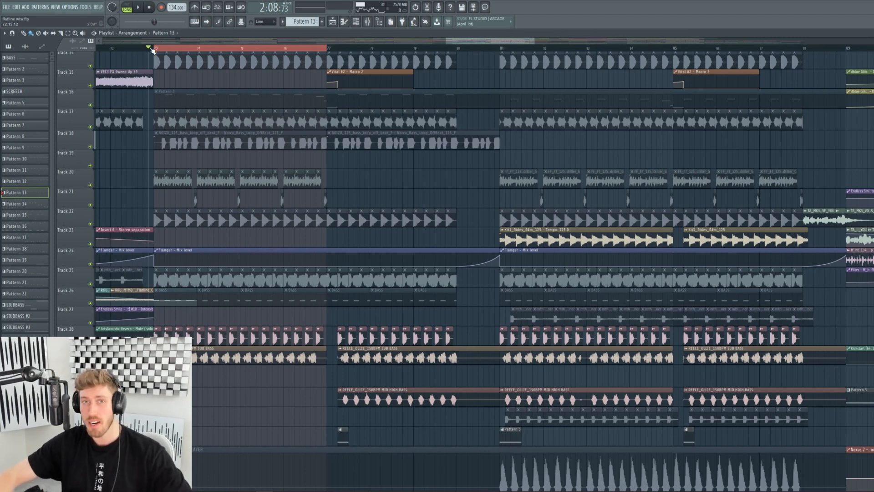
drag(159, 53, 329, 55)
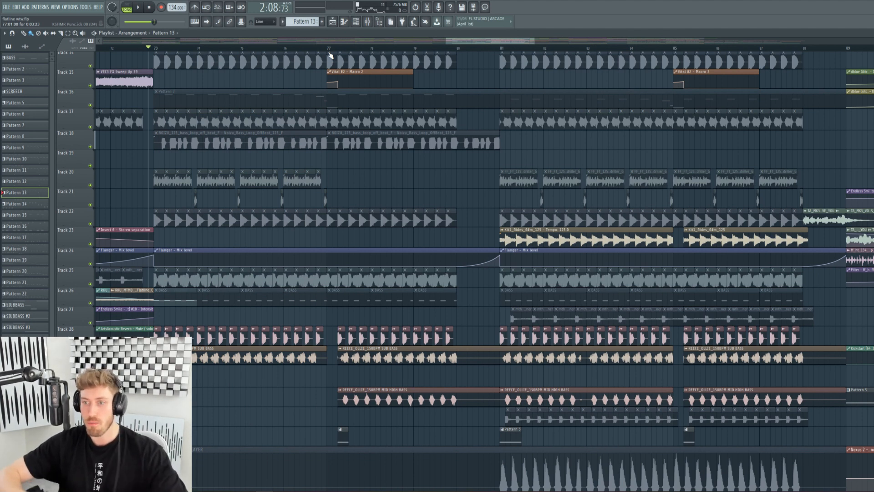
key(space)
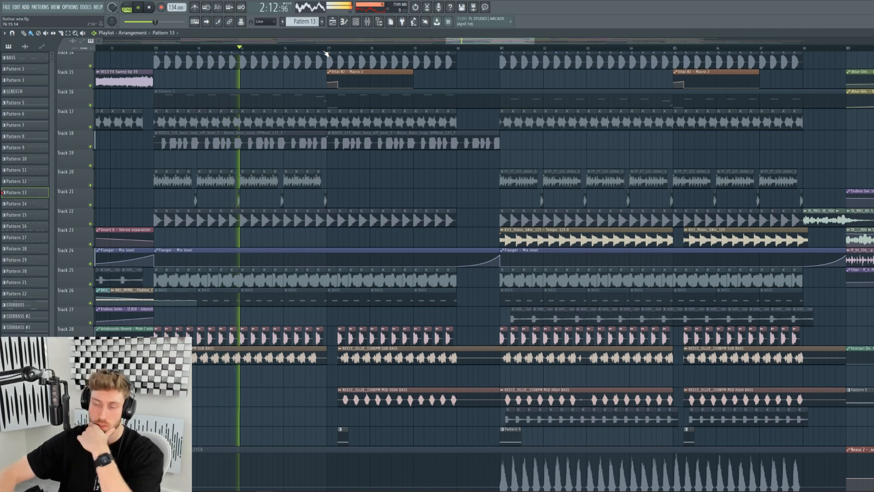
key(F5)
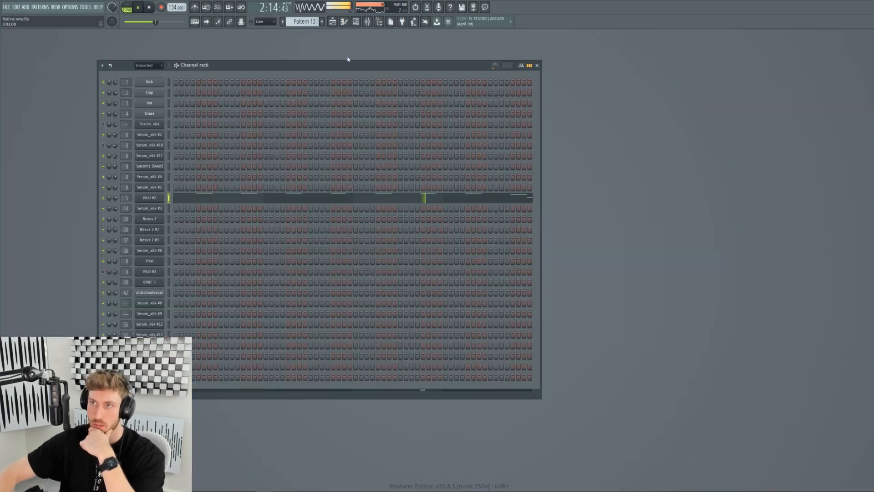
click(334, 22)
key(space)
Solo the REECE_OLLIE mid high bass track, select bars 77 to 80, and play from bar 78 with the sub bass and Track 28 added.
right_click(90, 403)
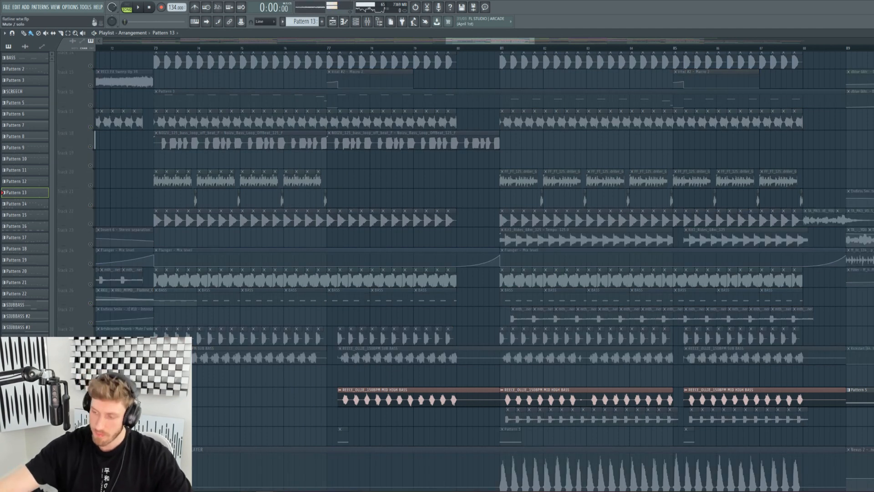
drag(331, 51, 456, 54)
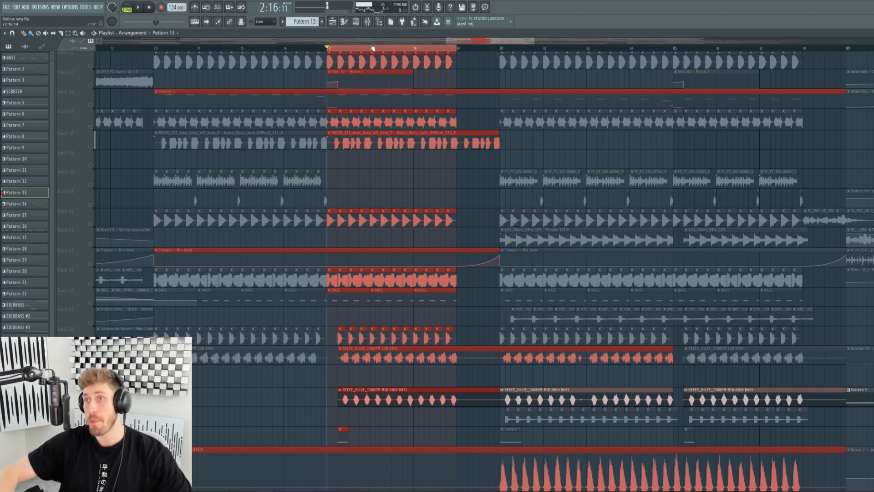
click(370, 48)
key(space)
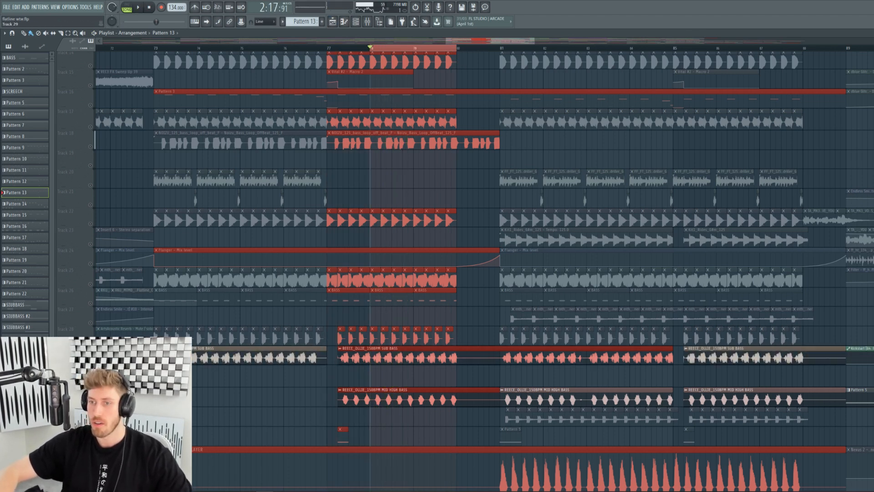
click(91, 342)
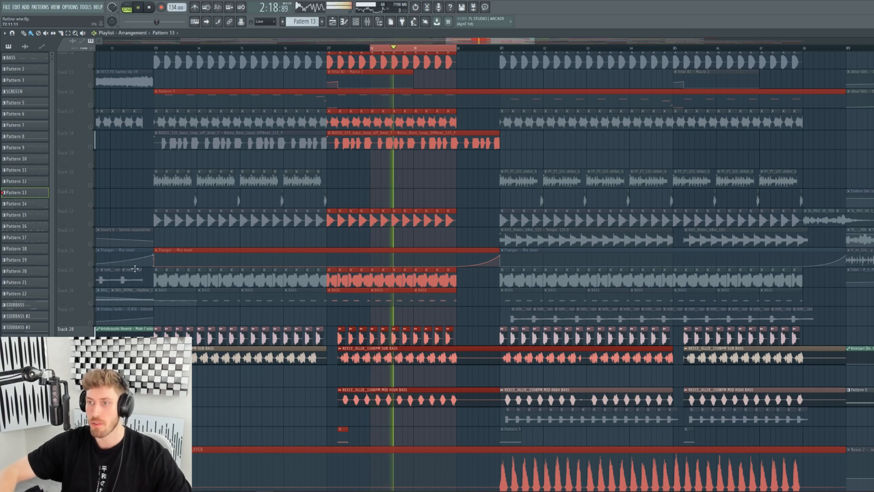
Add Track 16 to the playing bass layers, solo Track 4's notes with the Serum cutoff automation, and bring all tracks back.
click(90, 106)
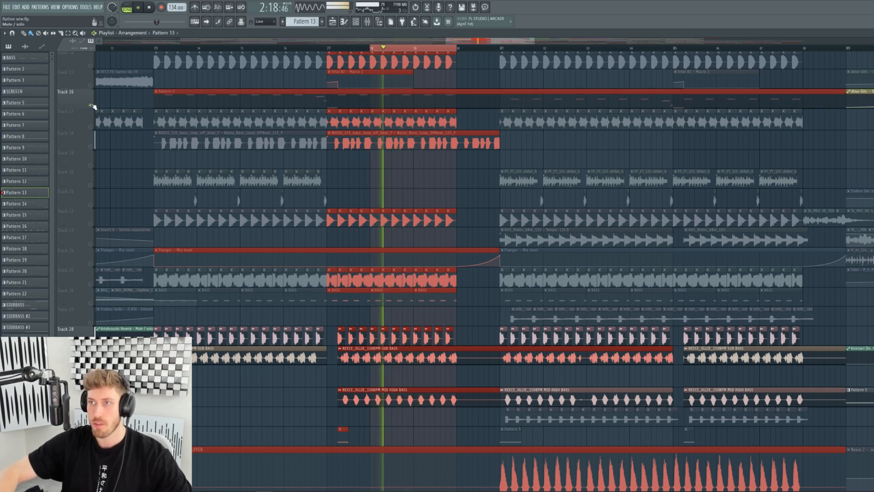
scroll(117, 246, up, 10)
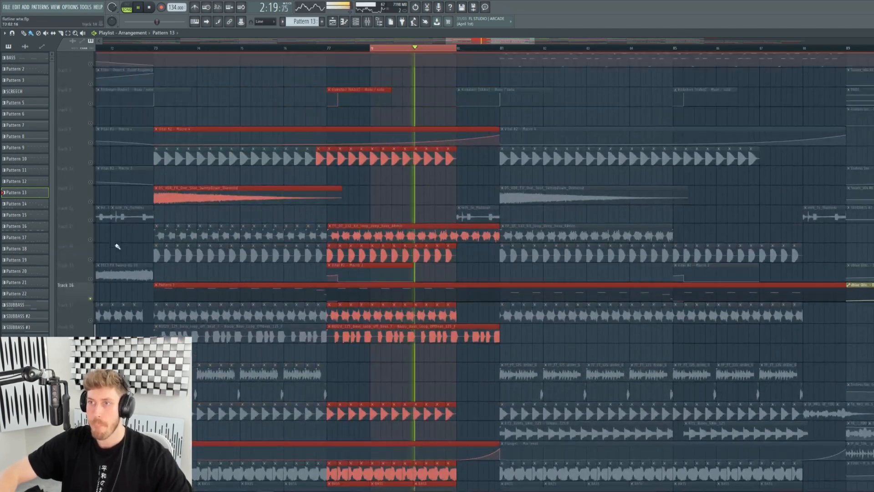
scroll(117, 246, up, 2)
right_click(91, 107)
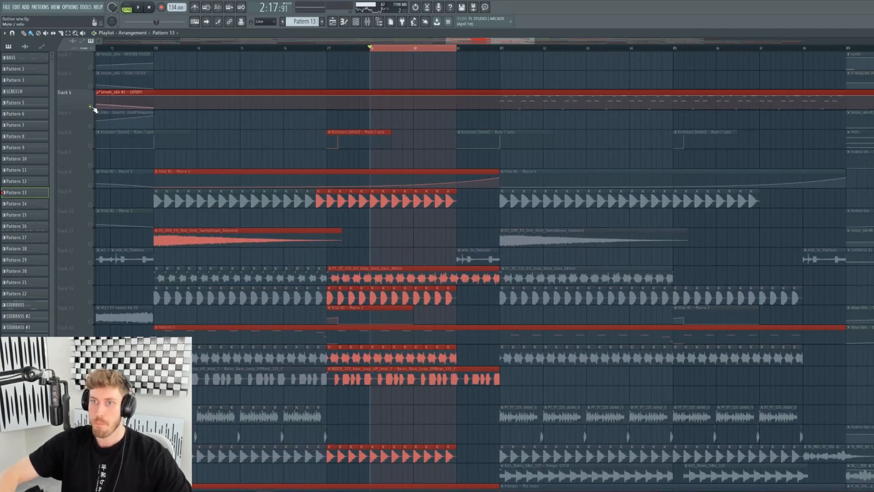
right_click(91, 107)
scroll(351, 125, down, 6)
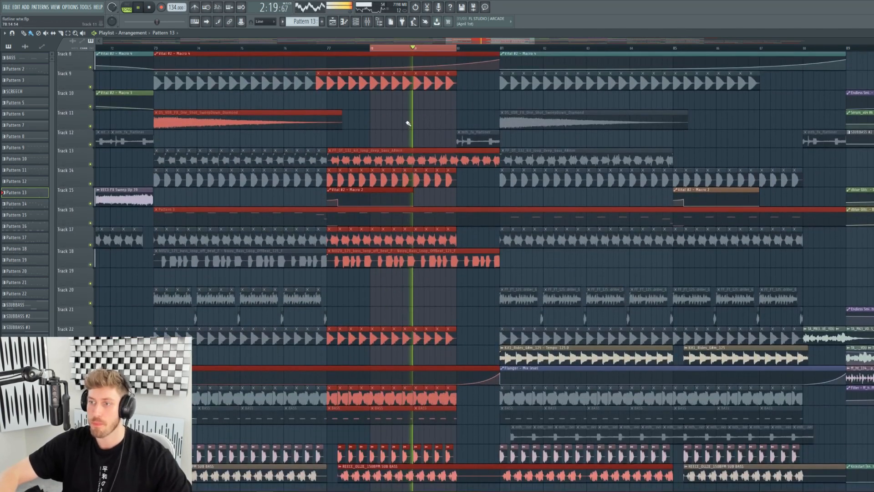
Clear the time selection in the playlist and play on into the second half of the drop at bar 81.
drag(440, 48, 475, 41)
right_click(459, 47)
scroll(379, 269, down, 13)
scroll(380, 265, down, 12)
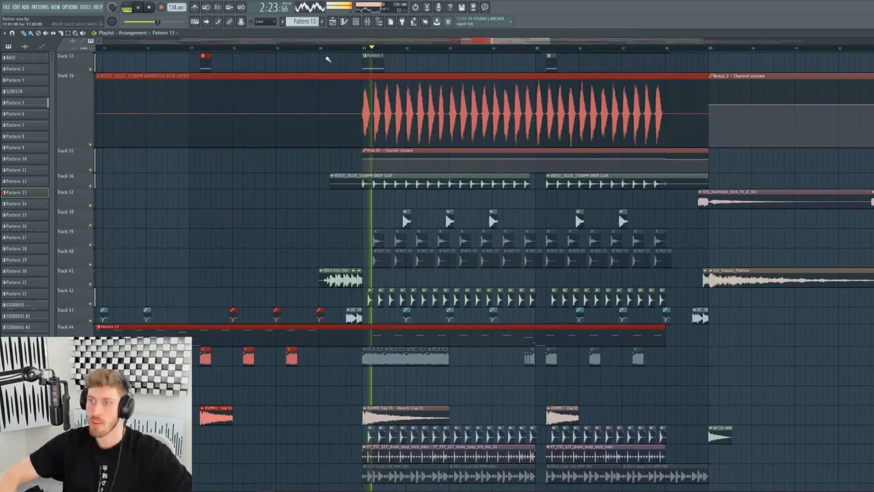
Select bar 80 to 81, play the soloed MOD_Synth_10_137_A clip on Track 68, and show its sample settings.
drag(319, 47, 364, 52)
key(space)
scroll(93, 291, down, 20)
scroll(96, 295, down, 5)
key(space)
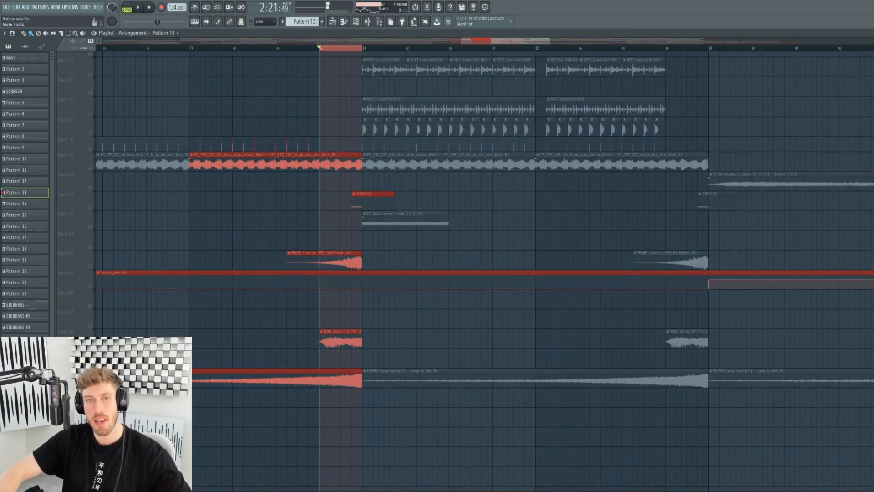
key(space)
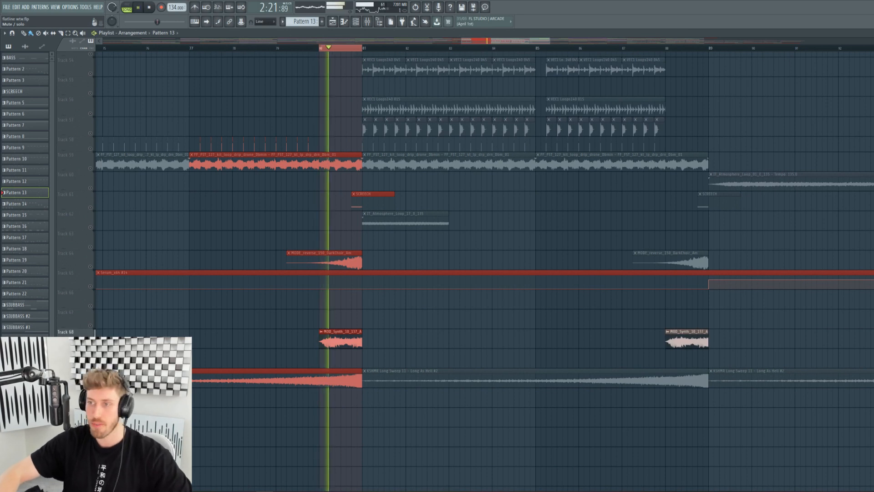
double_click(341, 338)
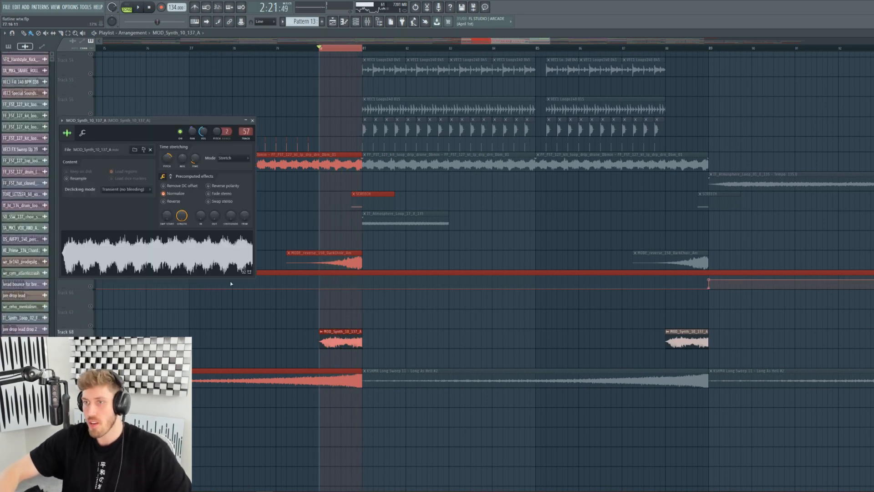
key(Escape)
Solo the reversed dark choir sample on Track 64 and play it through bar 80.
right_click(86, 267)
click(85, 268)
click(90, 267)
key(space)
key(space)
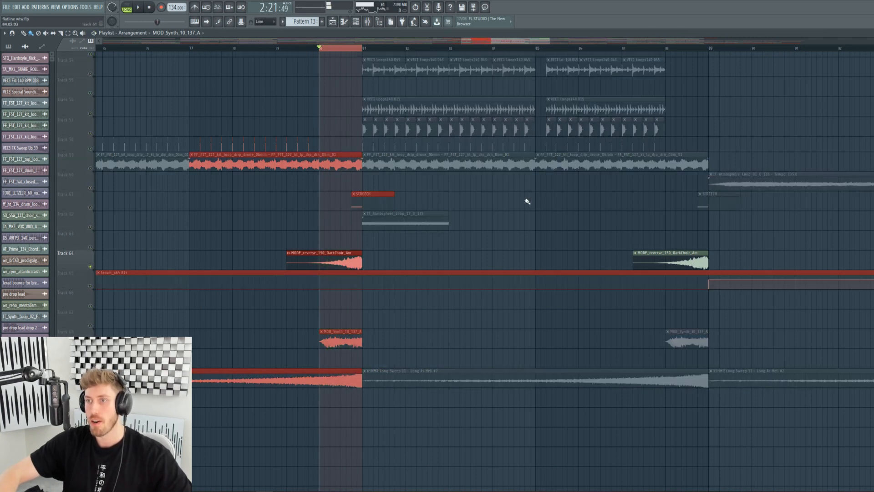
Solo the SCREECH pattern on Track 61 and play it across bar 81, then bring all tracks back and clear the time selection.
click(91, 208)
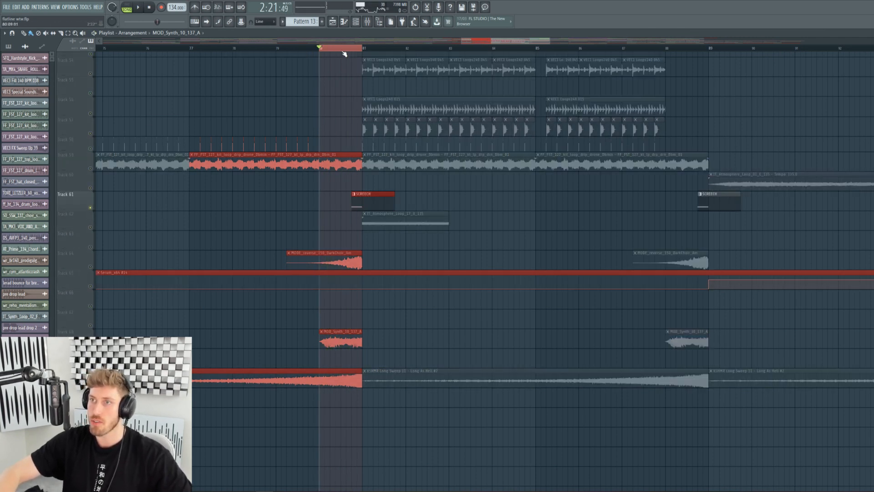
drag(344, 53, 408, 54)
key(space)
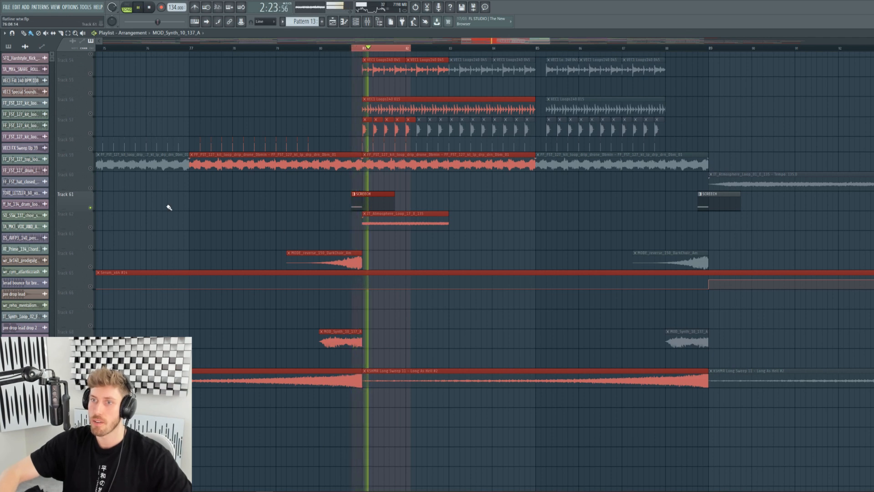
right_click(91, 209)
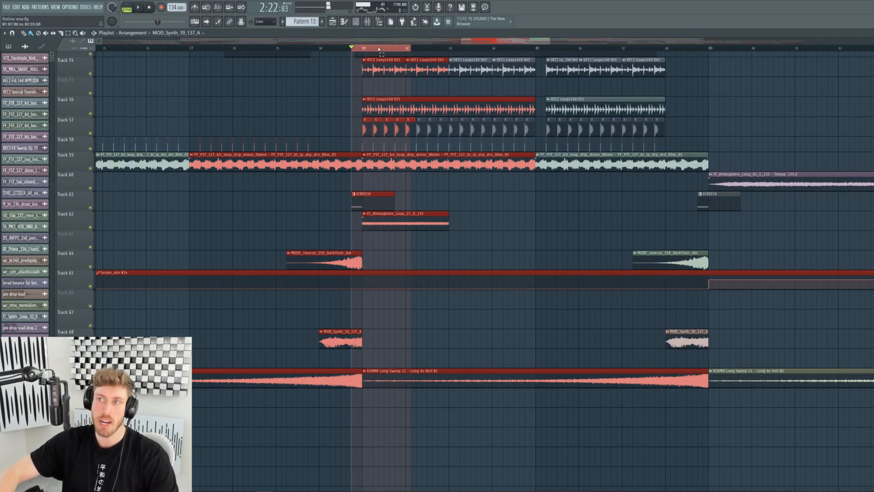
drag(378, 48, 413, 48)
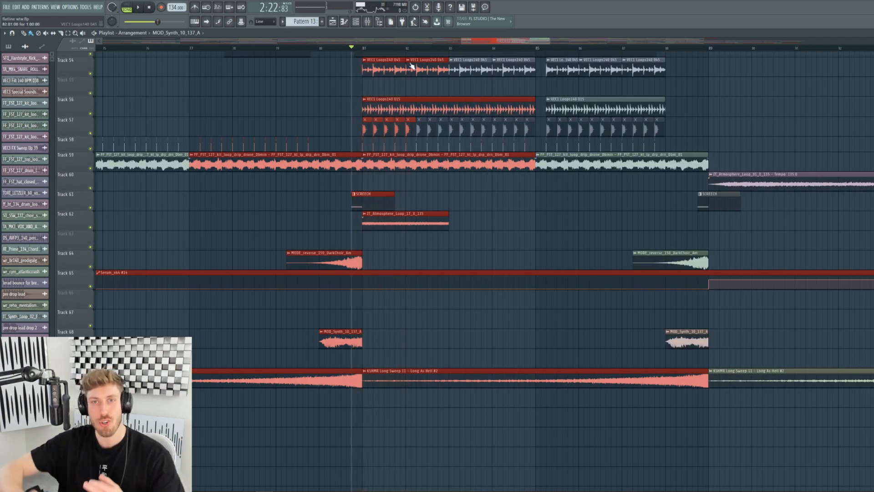
Look over the layered tracks of the drop's second half and the following break in the playlist.
scroll(504, 346, up, 6)
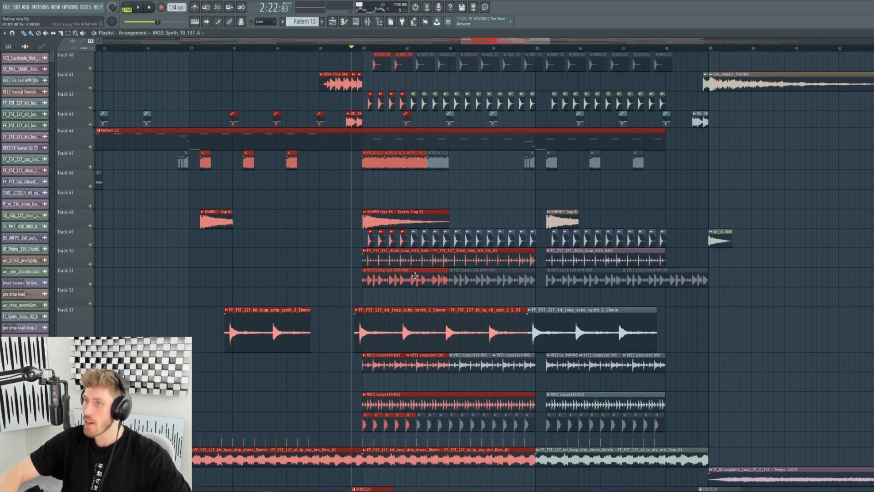
scroll(415, 275, up, 3)
drag(550, 41, 649, 41)
scroll(292, 137, up, 3)
scroll(289, 128, down, 2)
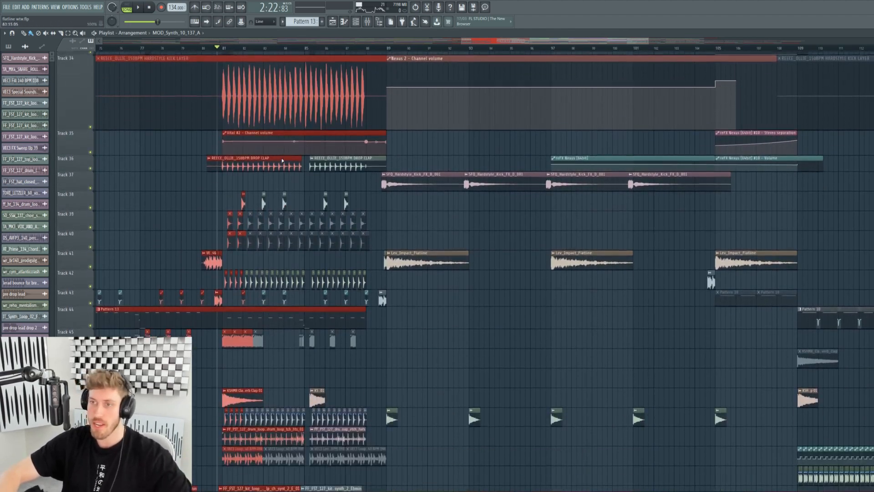
scroll(264, 202, up, 7)
scroll(264, 202, down, 20)
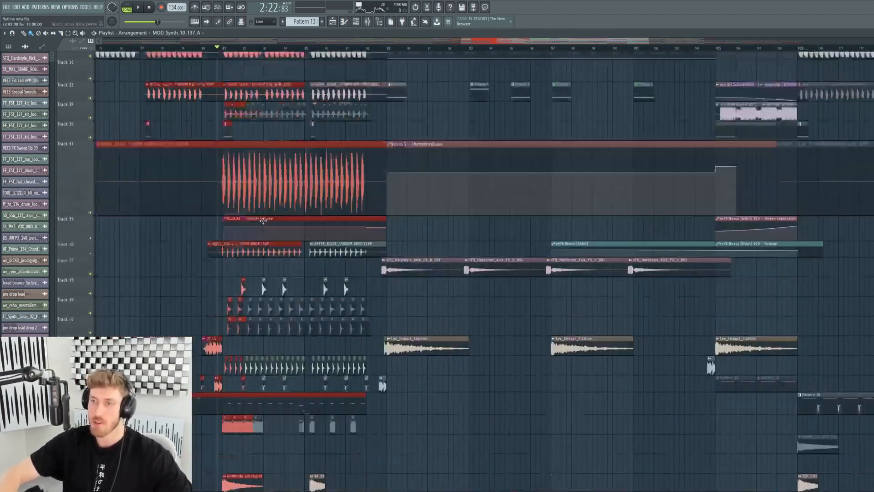
scroll(287, 258, up, 6)
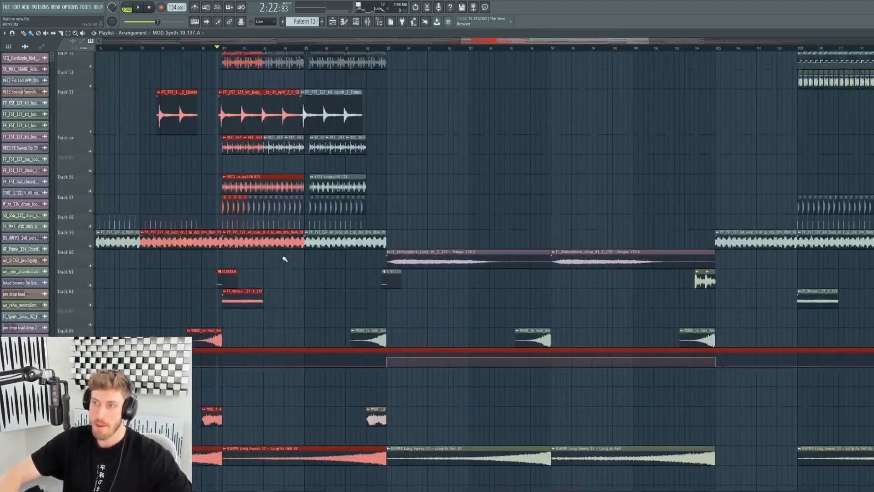
Play the second break and build-up from just before bar 89 while viewing its tracks and automation clips, and stop playback.
scroll(457, 282, up, 18)
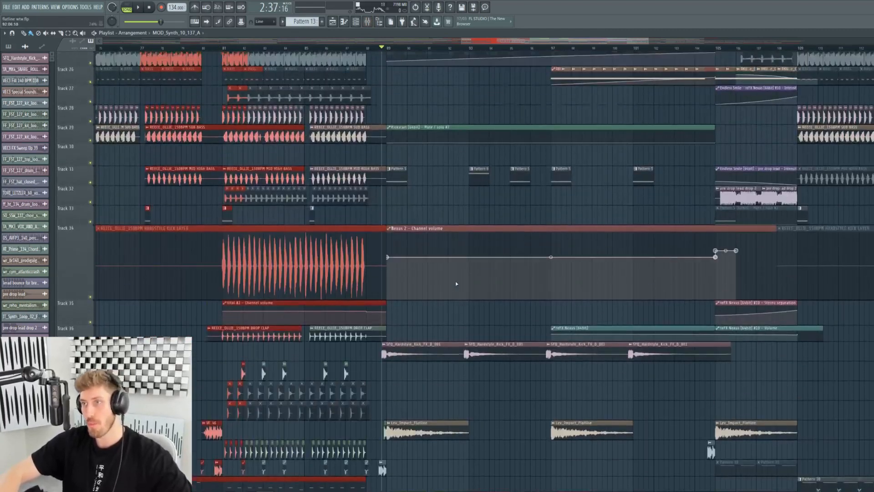
scroll(456, 282, up, 2)
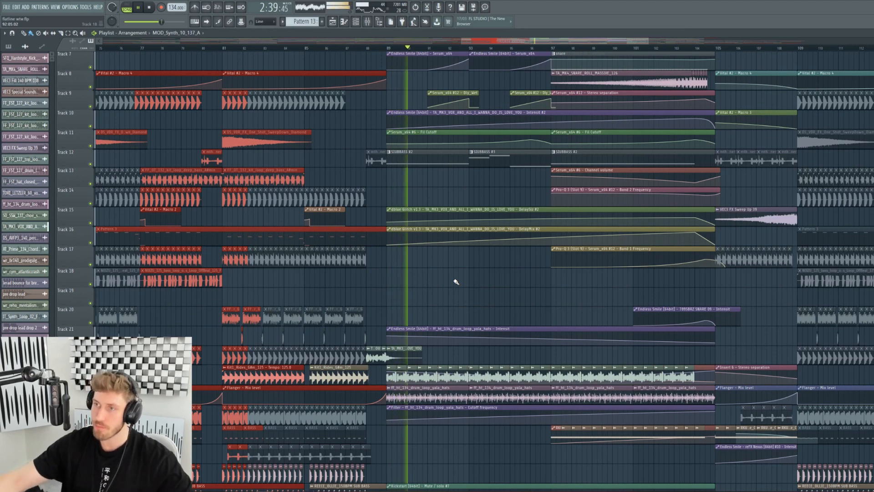
scroll(456, 282, down, 2)
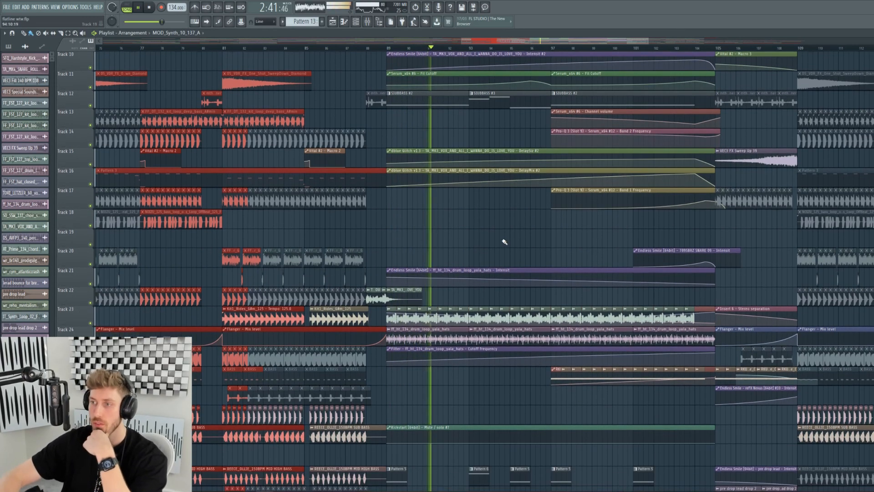
drag(649, 42, 712, 64)
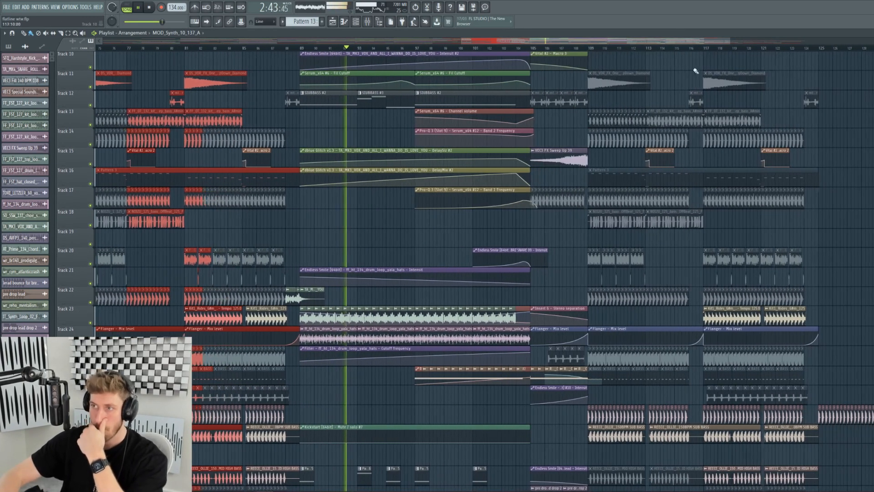
scroll(556, 144, down, 4)
scroll(555, 144, down, 15)
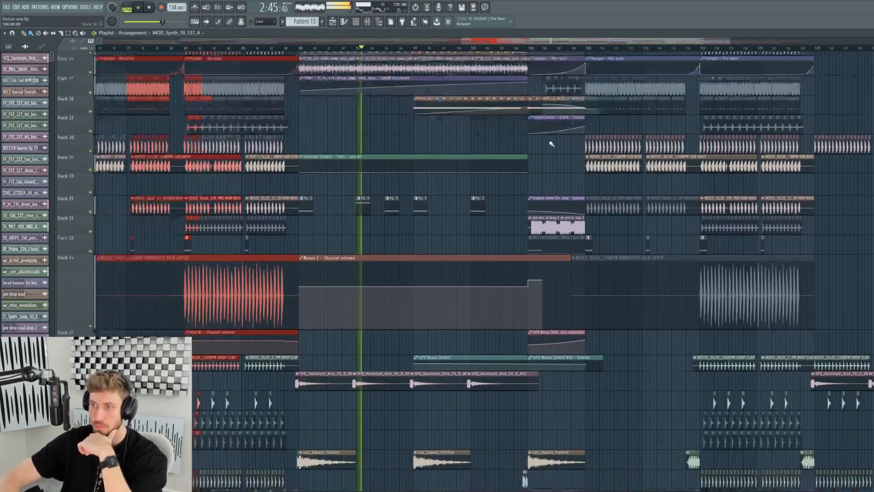
scroll(550, 146, down, 8)
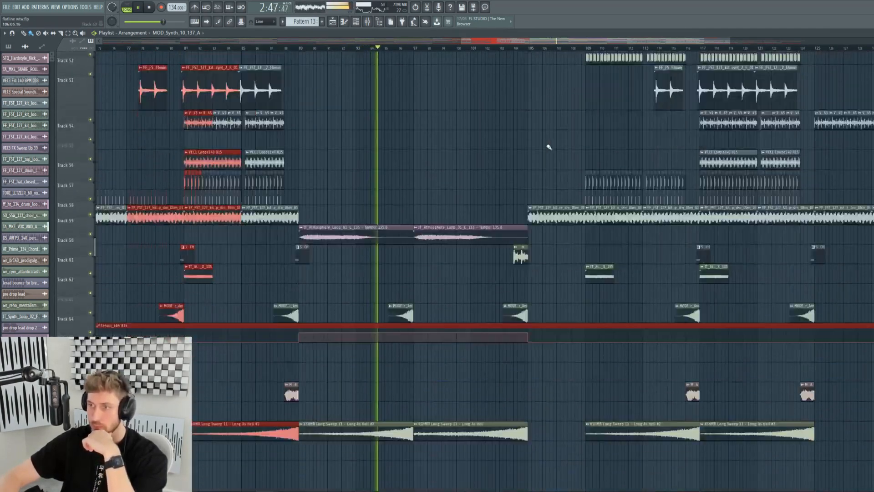
scroll(547, 146, up, 4)
scroll(548, 146, up, 20)
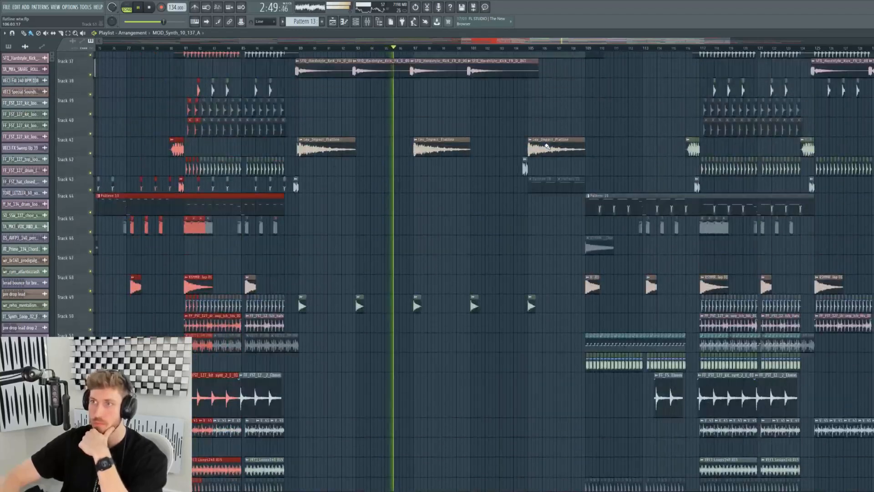
scroll(548, 146, up, 8)
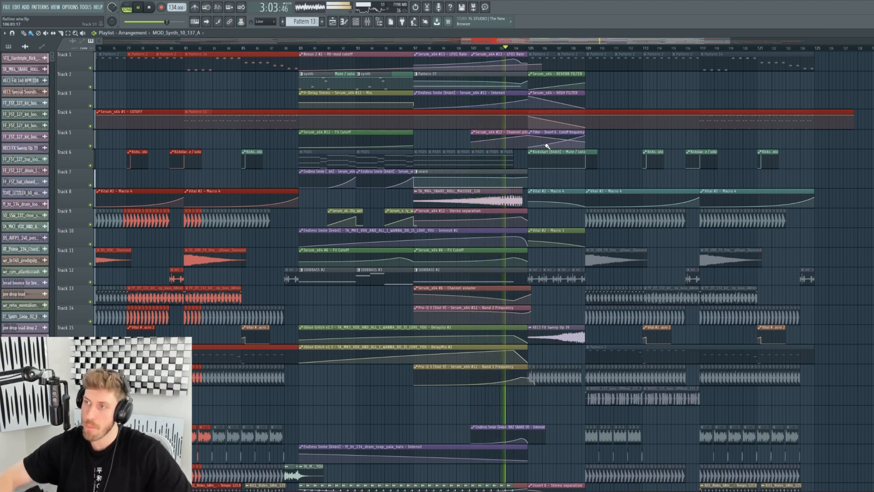
drag(461, 41, 500, 41)
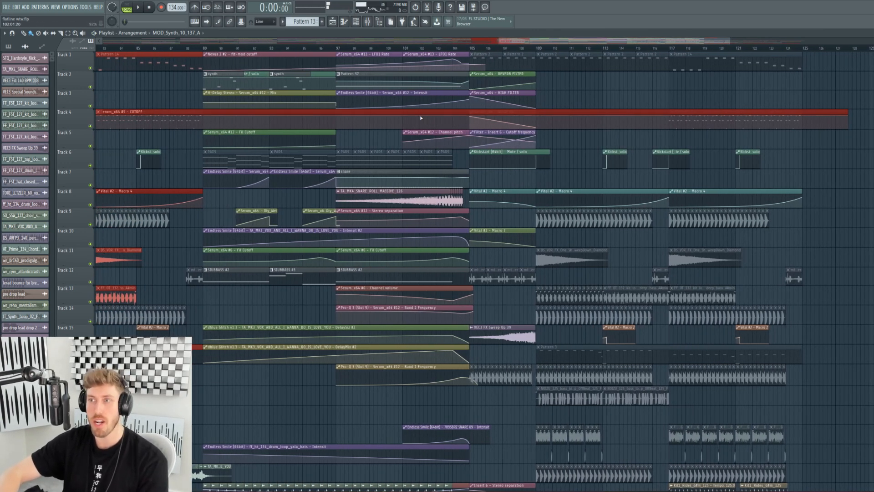